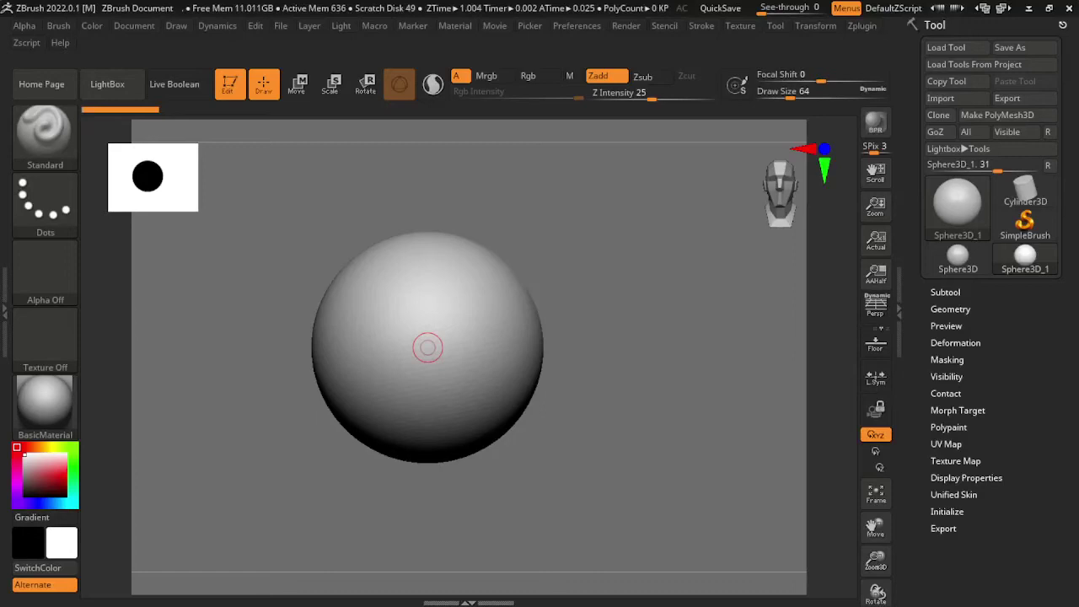
Step: Redraw the sphere on a fresh canvas and enlarge the brush to about 593
{"action": "key", "text": "ctrl+n"}
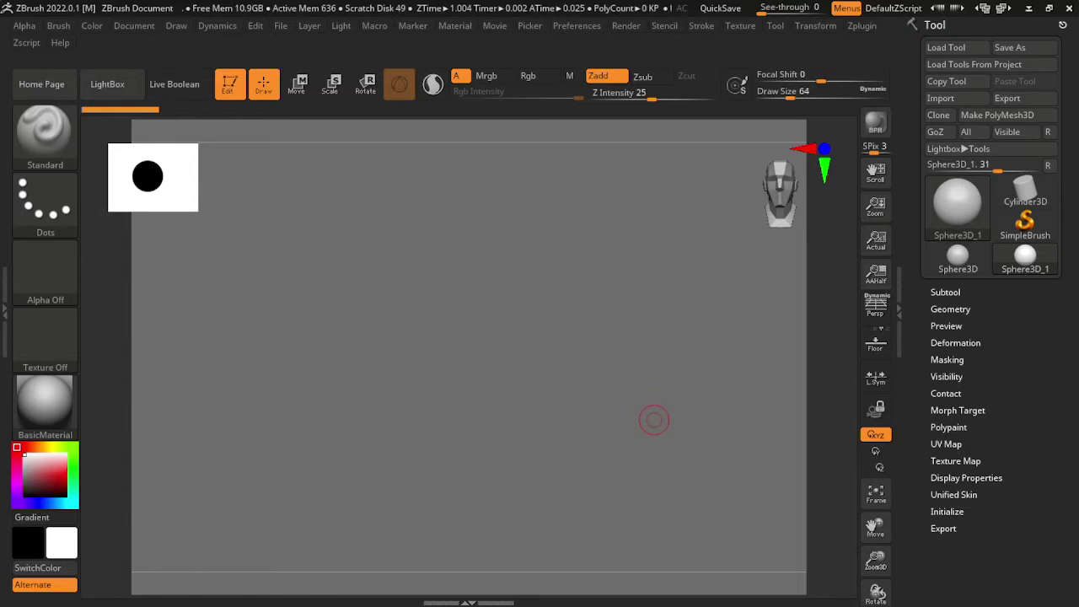
{"action": "key", "text": "f"}
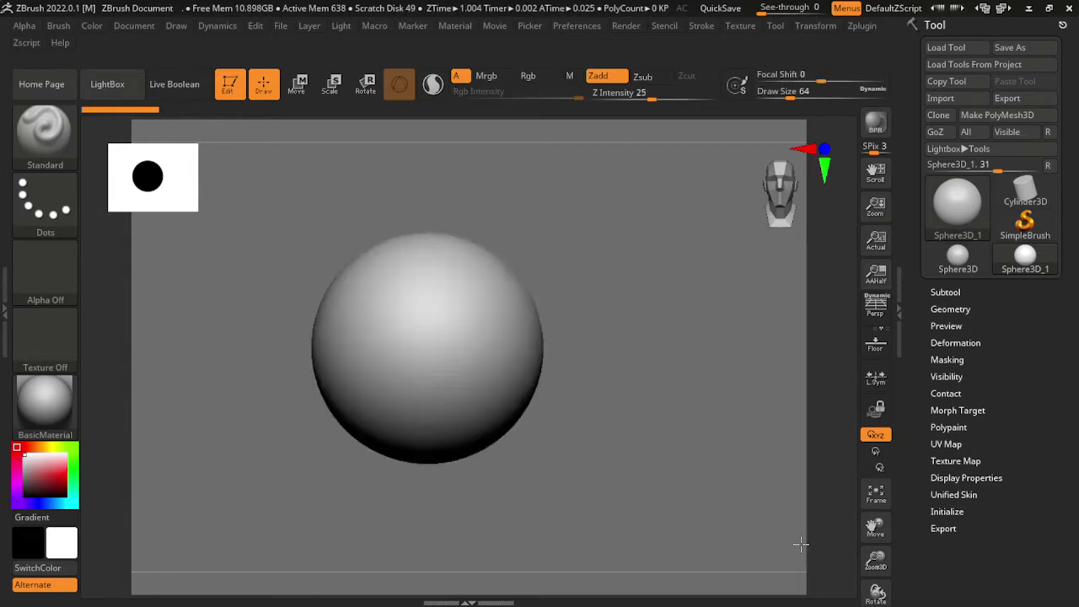
{"action": "left_click_drag", "start_coordinate": [800, 544], "coordinate": [765, 513], "text": "alt"}
{"action": "key", "text": "s"}
{"action": "left_click_drag", "start_coordinate": [556, 415], "coordinate": [641, 415]}
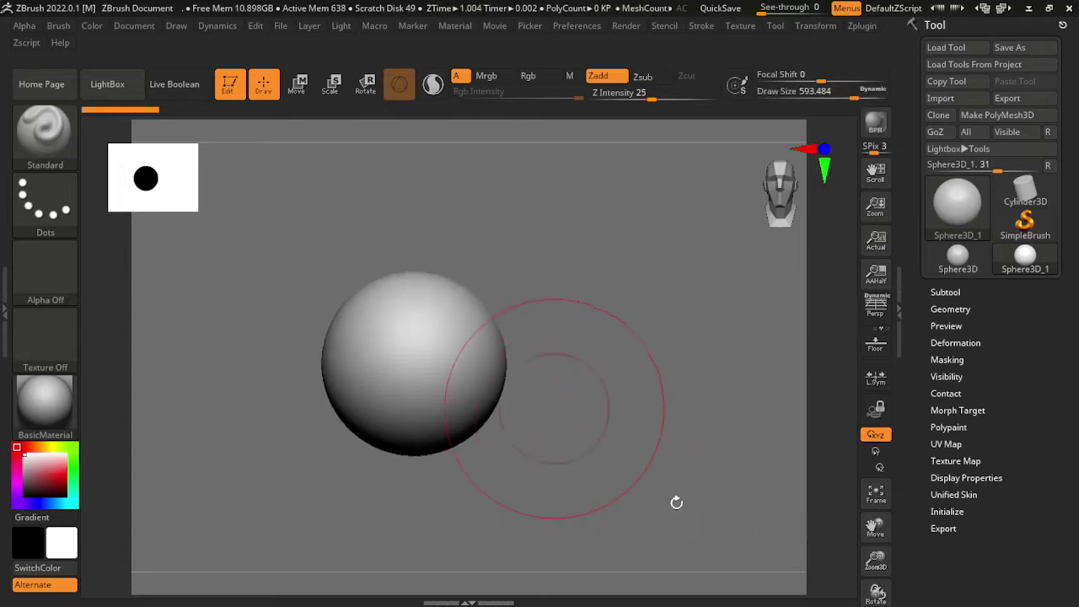
{"action": "left_click", "coordinate": [553, 409]}
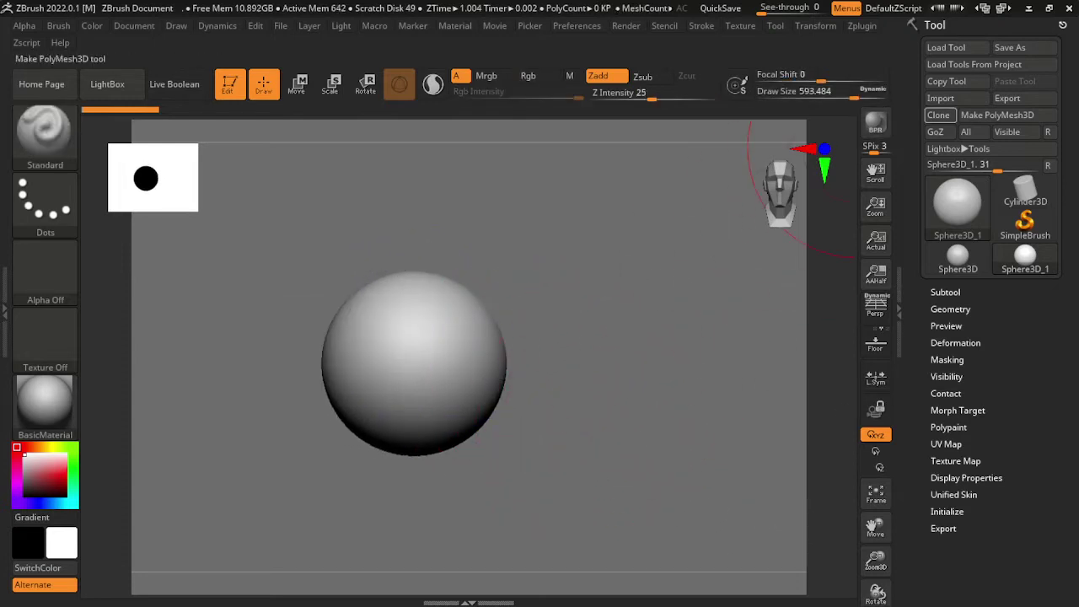
Step: Convert the sphere to a PolyMesh3D and DynaMesh it at resolution 48
{"action": "left_click", "coordinate": [978, 114]}
{"action": "left_click", "coordinate": [950, 342]}
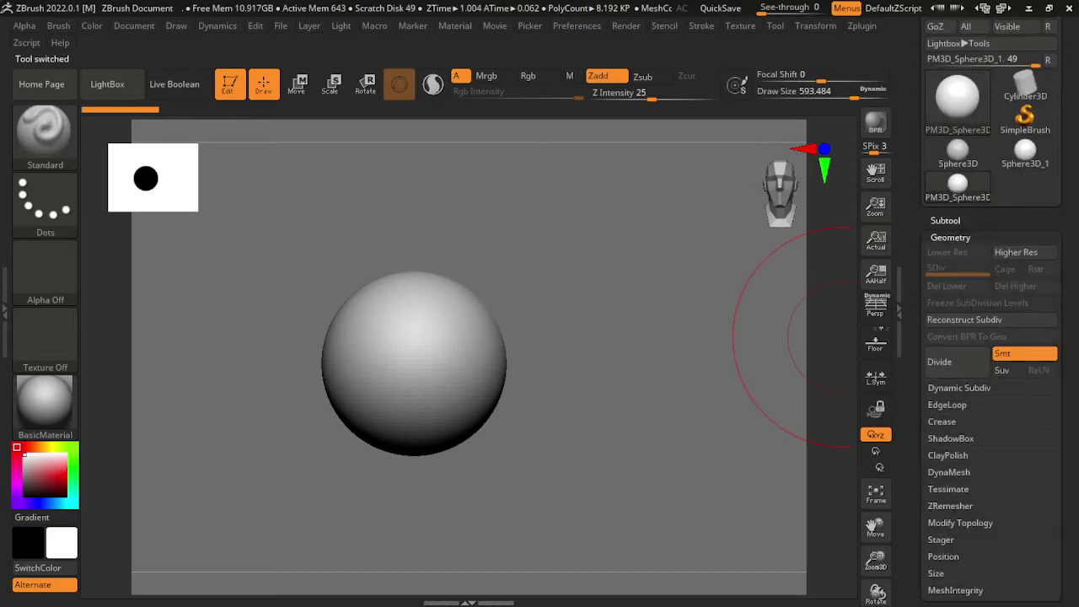
{"action": "left_click", "coordinate": [948, 472]}
{"action": "type", "text": "48"}
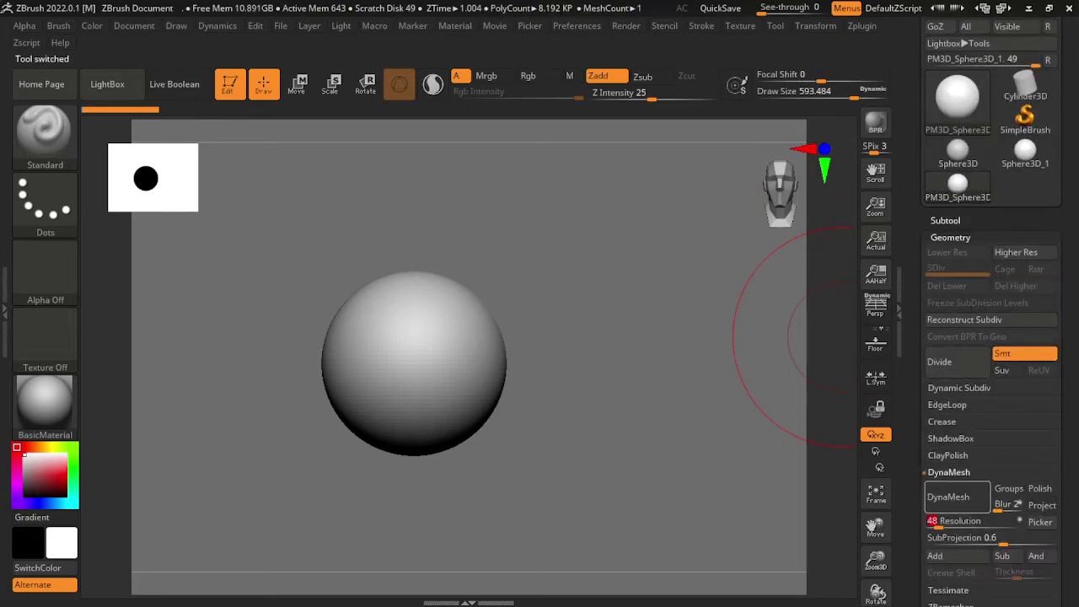
{"action": "left_click", "coordinate": [948, 496]}
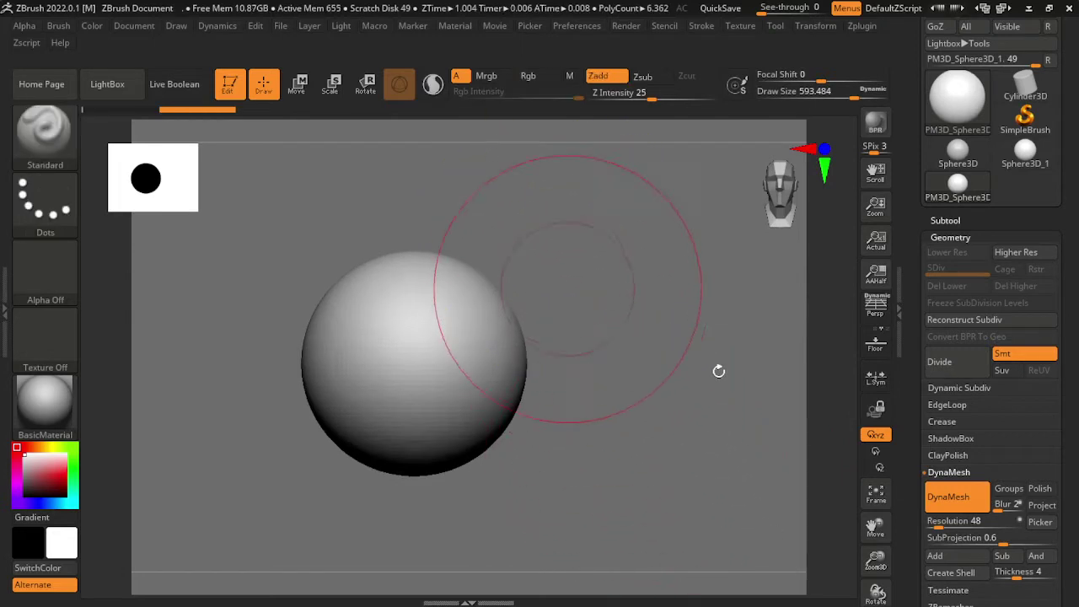
Step: Mask the sphere's right-hand slice, push it flat with the Transpose gizmo, then clear the mask
{"action": "left_click_drag", "start_coordinate": [717, 368], "coordinate": [754, 436]}
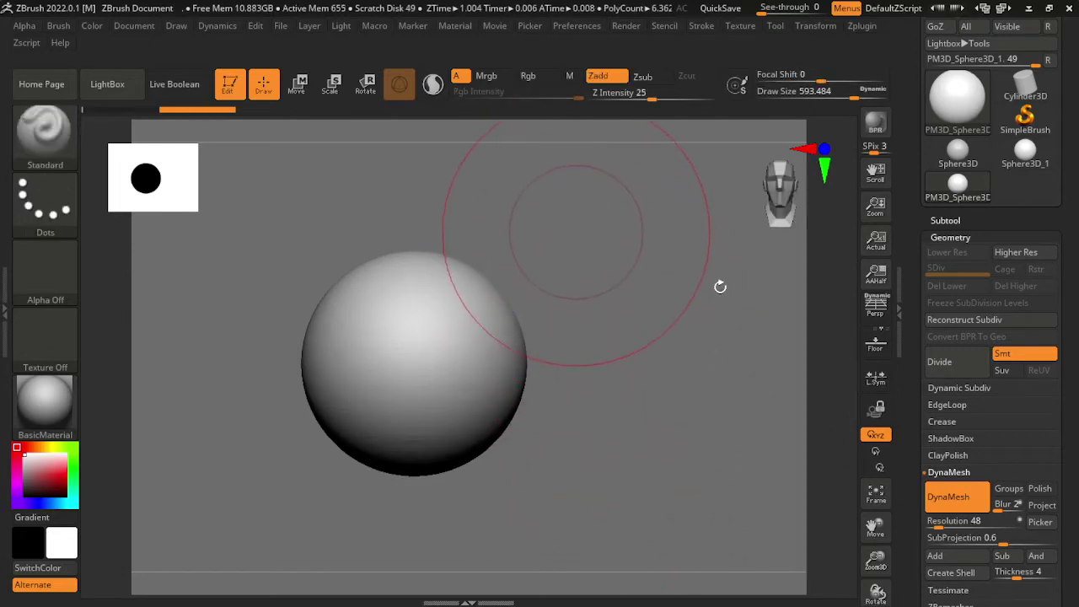
{"action": "mouse_move", "coordinate": [575, 202]}
{"action": "left_mouse_down", "text": "ctrl"}
{"action": "mouse_move", "coordinate": [583, 487]}
{"action": "mouse_move", "coordinate": [468, 544]}
{"action": "left_mouse_up", "text": "ctrl"}
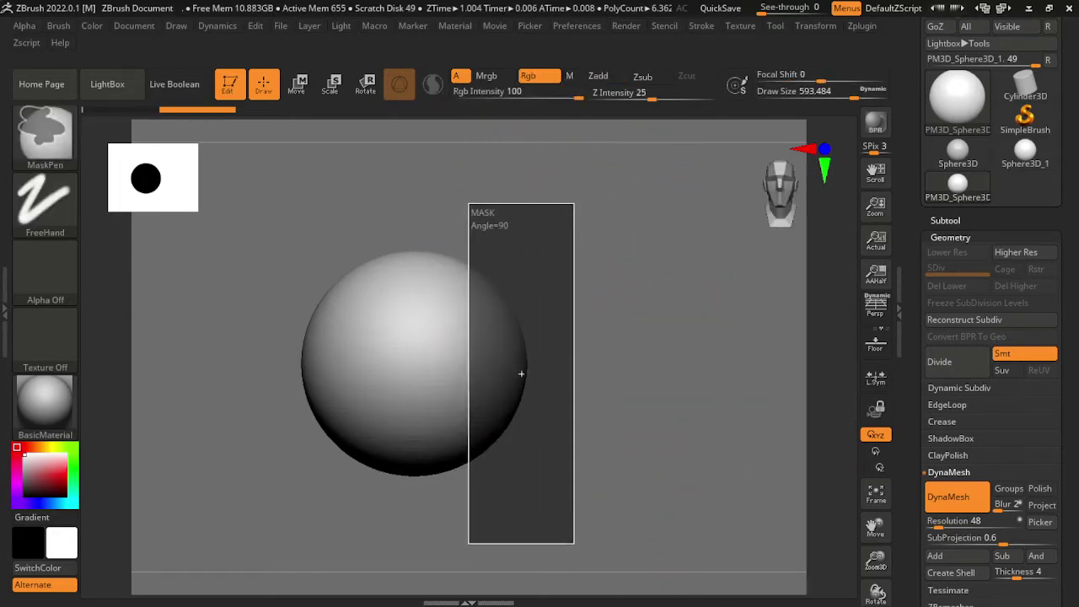
{"action": "left_click_drag", "start_coordinate": [520, 373], "coordinate": [521, 375], "text": "ctrl"}
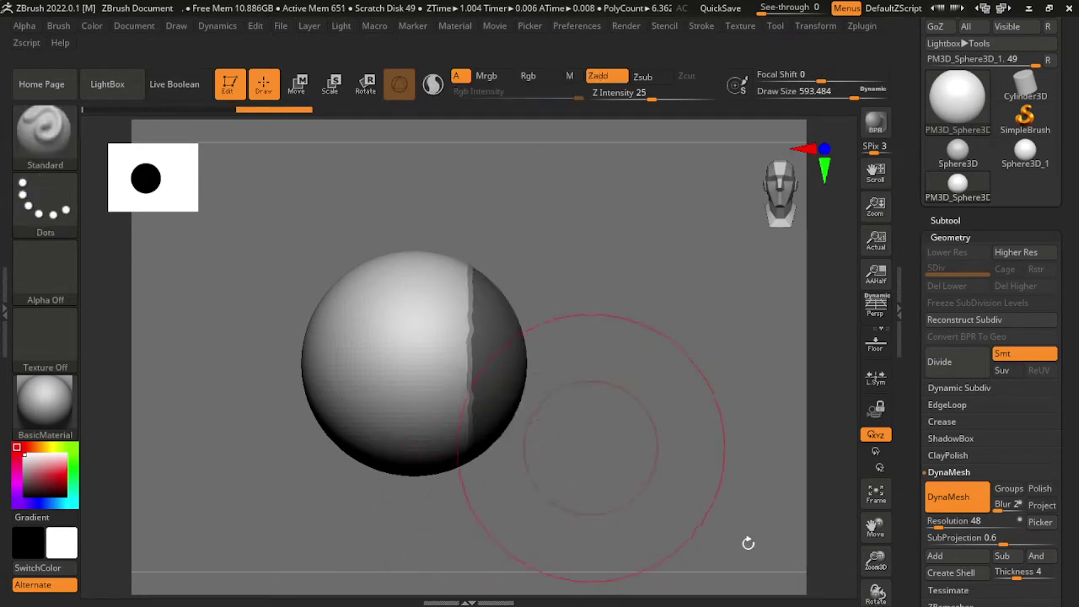
{"action": "key", "text": "w"}
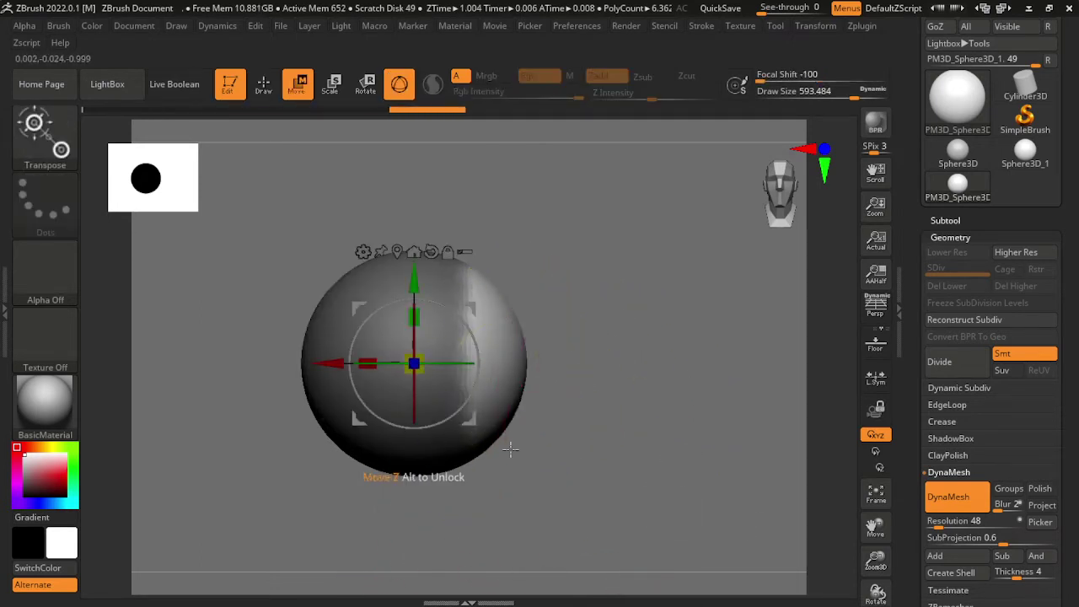
{"action": "left_click_drag", "start_coordinate": [465, 444], "coordinate": [515, 453]}
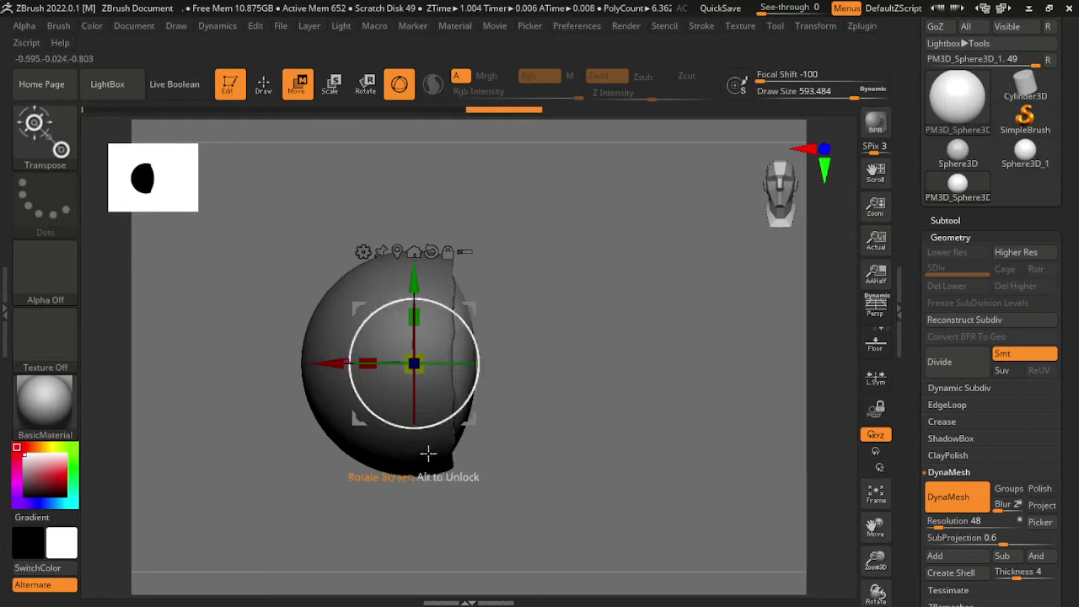
{"action": "left_click_drag", "start_coordinate": [428, 450], "coordinate": [605, 470]}
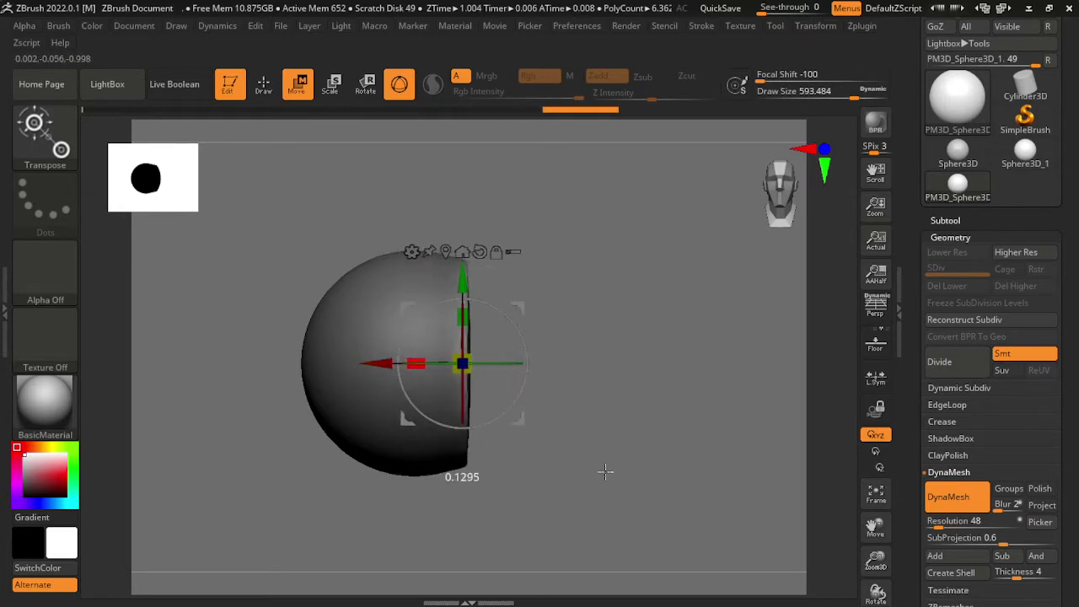
{"action": "key", "text": "q"}
Step: Smooth the rim of the flat cut face
{"action": "left_click_drag", "start_coordinate": [568, 410], "coordinate": [457, 309], "text": "ctrl"}
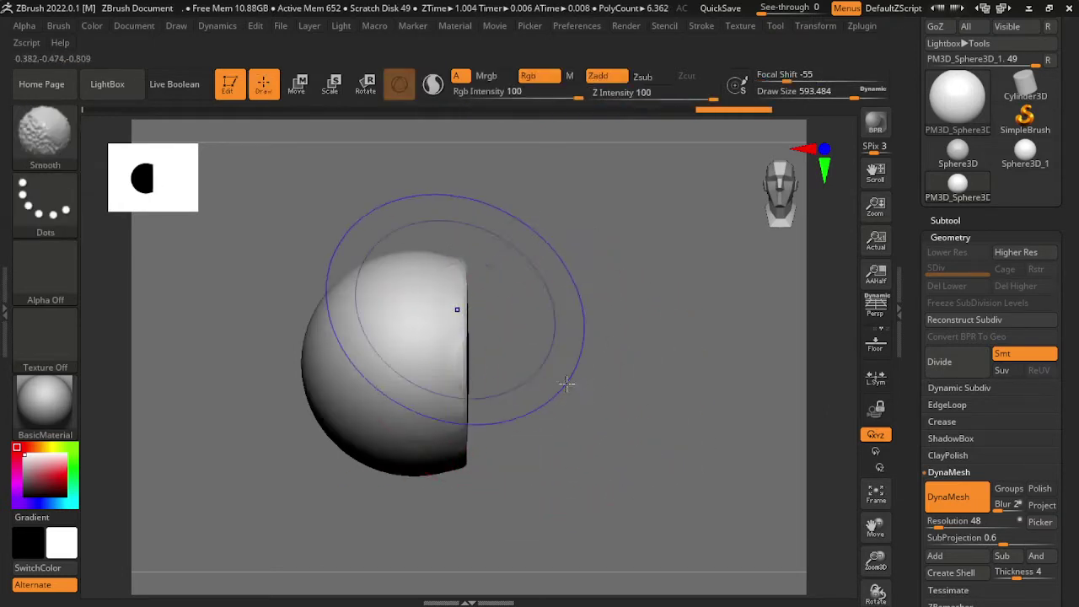
{"action": "left_click_drag", "start_coordinate": [566, 366], "coordinate": [679, 450]}
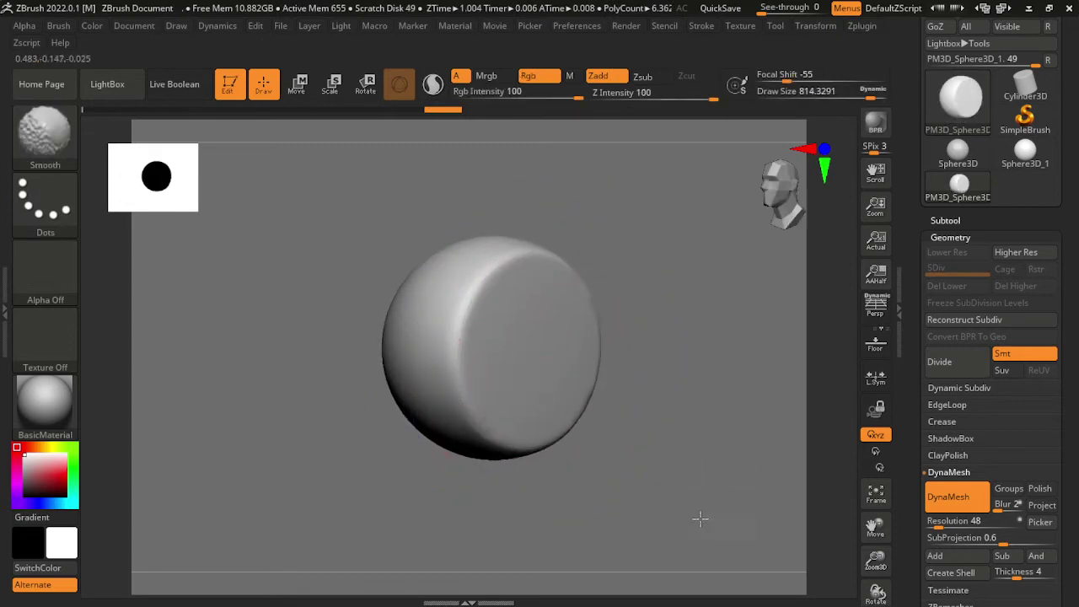
{"action": "left_click_drag", "start_coordinate": [699, 518], "coordinate": [639, 430], "text": "shift"}
Step: Squash the half-sphere thinner from the side with the Transpose gizmo
{"action": "left_click_drag", "start_coordinate": [807, 402], "coordinate": [734, 465]}
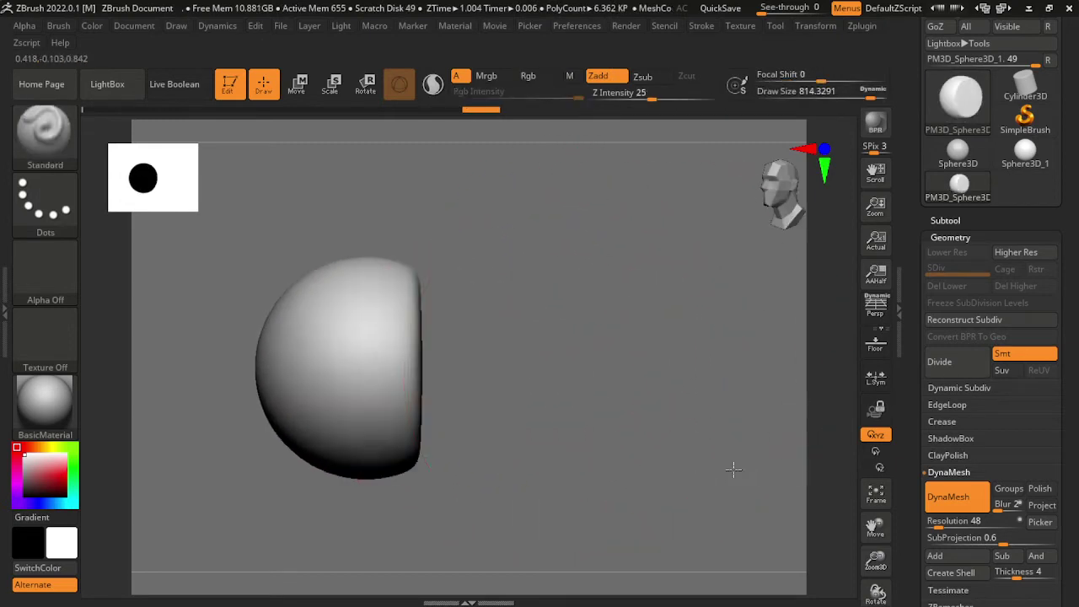
{"action": "key", "text": "w"}
{"action": "left_click_drag", "start_coordinate": [553, 438], "coordinate": [597, 383], "text": "alt"}
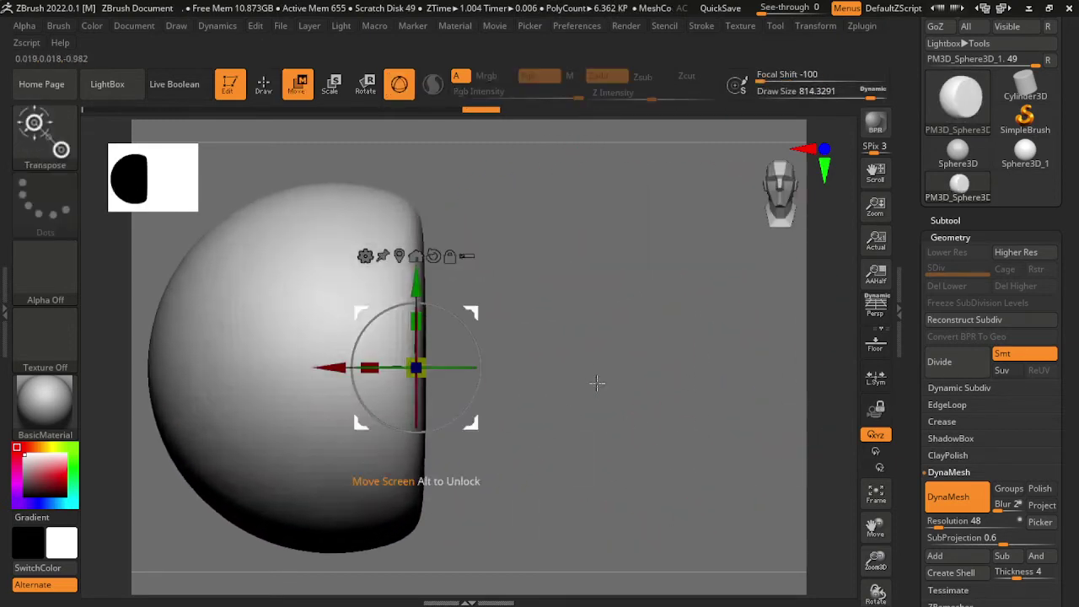
{"action": "left_click_drag", "start_coordinate": [415, 431], "coordinate": [422, 476]}
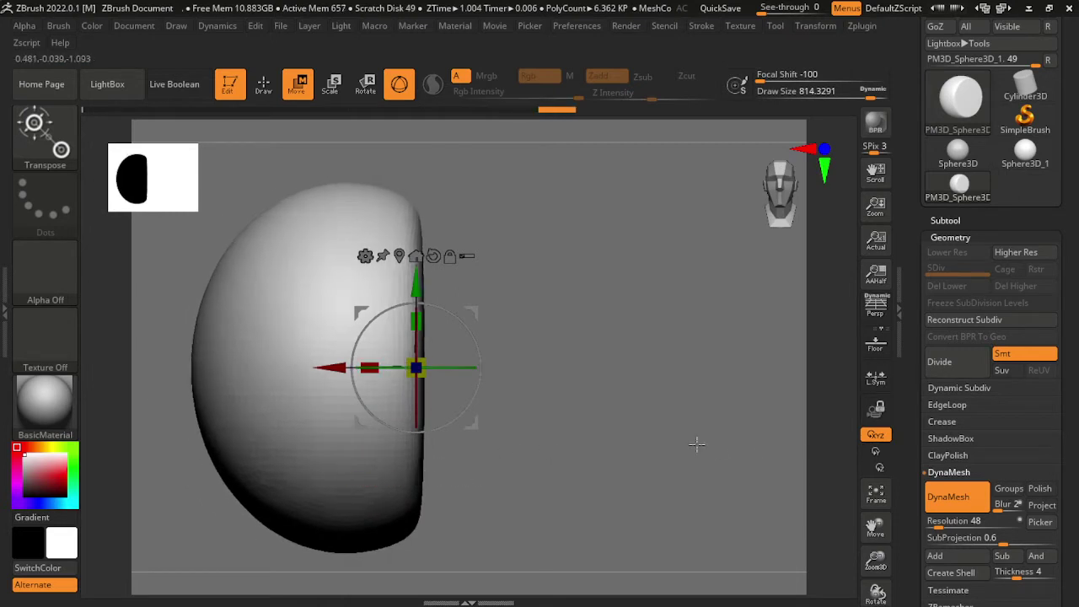
{"action": "mouse_move", "coordinate": [694, 443]}
{"action": "left_mouse_down", "text": "shift"}
{"action": "mouse_move", "coordinate": [843, 483]}
{"action": "mouse_move", "coordinate": [811, 500]}
{"action": "mouse_move", "coordinate": [797, 484]}
{"action": "mouse_move", "coordinate": [976, 522]}
{"action": "left_mouse_up", "text": "shift"}
{"action": "key", "text": "q"}
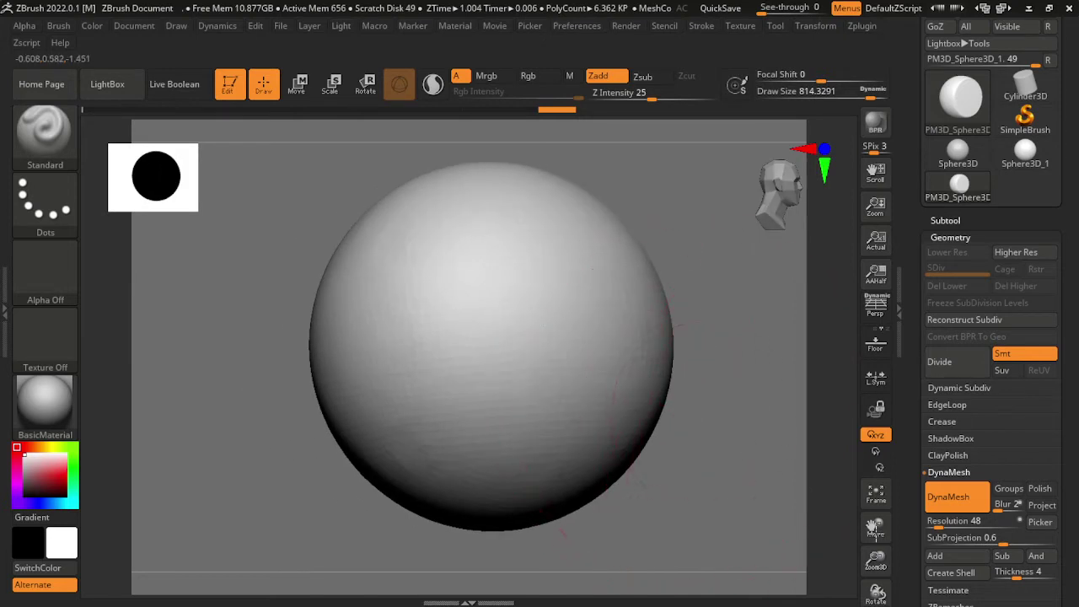
Step: Smooth the surface of the flat face from a front view
{"action": "mouse_move", "coordinate": [817, 546]}
{"action": "left_mouse_down"}
{"action": "mouse_move", "coordinate": [808, 514]}
{"action": "mouse_move", "coordinate": [785, 497]}
{"action": "mouse_move", "coordinate": [807, 489]}
{"action": "mouse_move", "coordinate": [806, 522]}
{"action": "mouse_move", "coordinate": [718, 494]}
{"action": "left_mouse_up"}
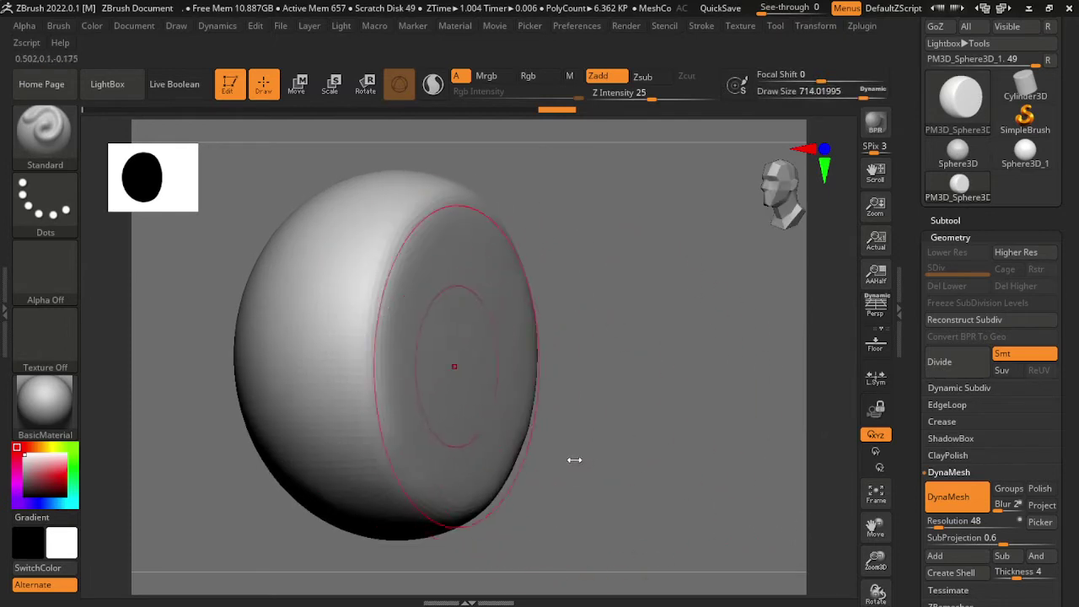
{"action": "left_click_drag", "start_coordinate": [573, 457], "coordinate": [711, 429], "text": "shift"}
{"action": "mouse_move", "coordinate": [556, 449]}
{"action": "left_mouse_down", "text": "shift"}
{"action": "mouse_move", "coordinate": [414, 349]}
{"action": "mouse_move", "coordinate": [570, 459]}
{"action": "mouse_move", "coordinate": [576, 442]}
{"action": "left_mouse_up", "text": "shift"}
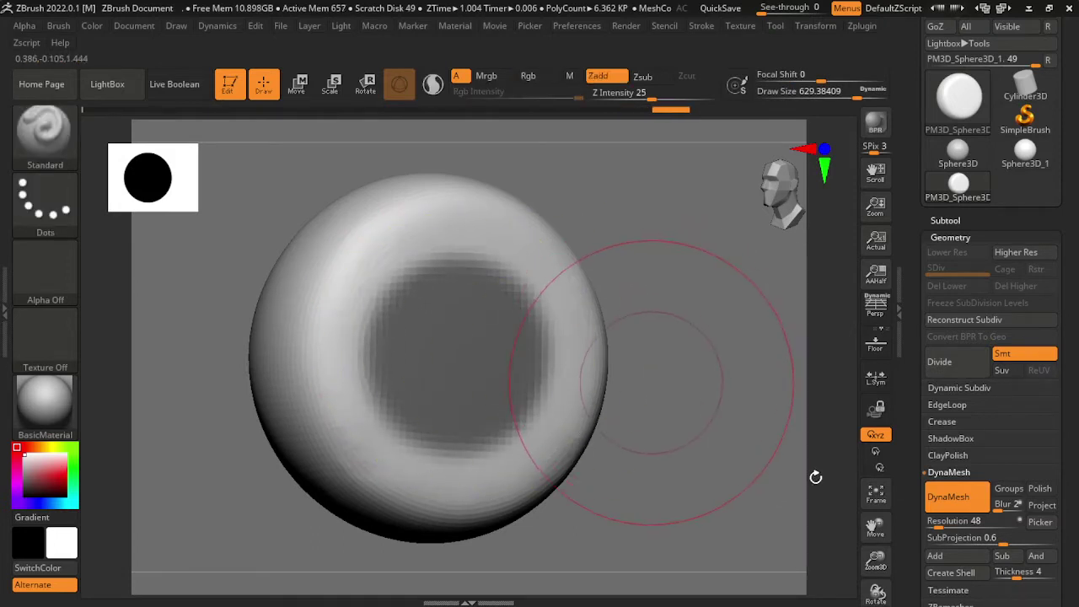
Step: Erase, invert and repaint the mask on the flat face to isolate an oval patch
{"action": "left_click_drag", "start_coordinate": [606, 409], "coordinate": [684, 436]}
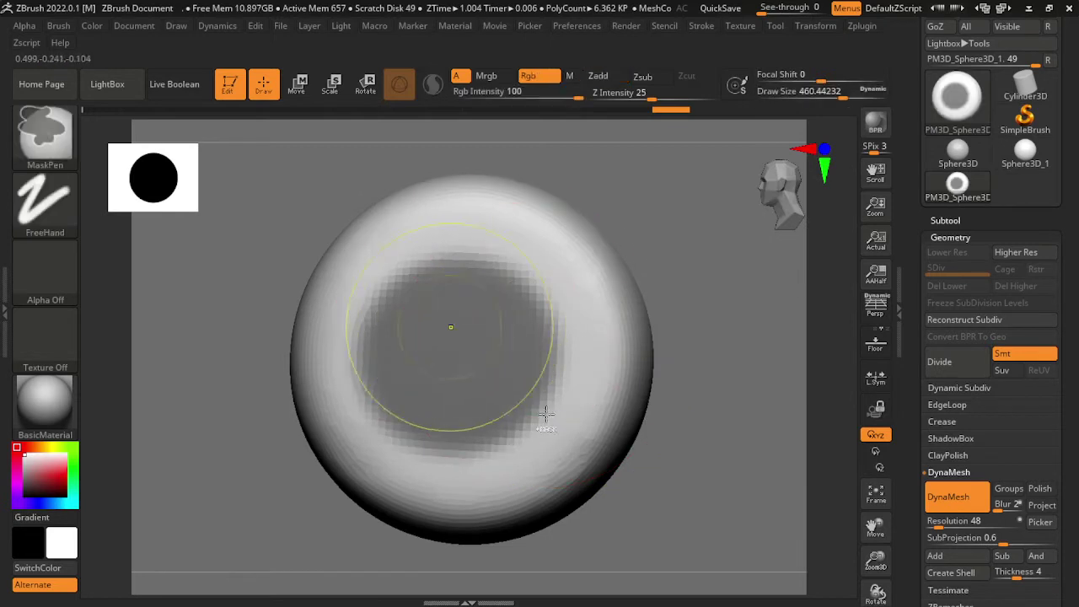
{"action": "mouse_move", "coordinate": [545, 409]}
{"action": "left_mouse_down", "text": "ctrl+alt"}
{"action": "mouse_move", "coordinate": [452, 385]}
{"action": "mouse_move", "coordinate": [494, 354]}
{"action": "mouse_move", "coordinate": [601, 391]}
{"action": "mouse_move", "coordinate": [540, 462]}
{"action": "left_mouse_up", "text": "ctrl+alt"}
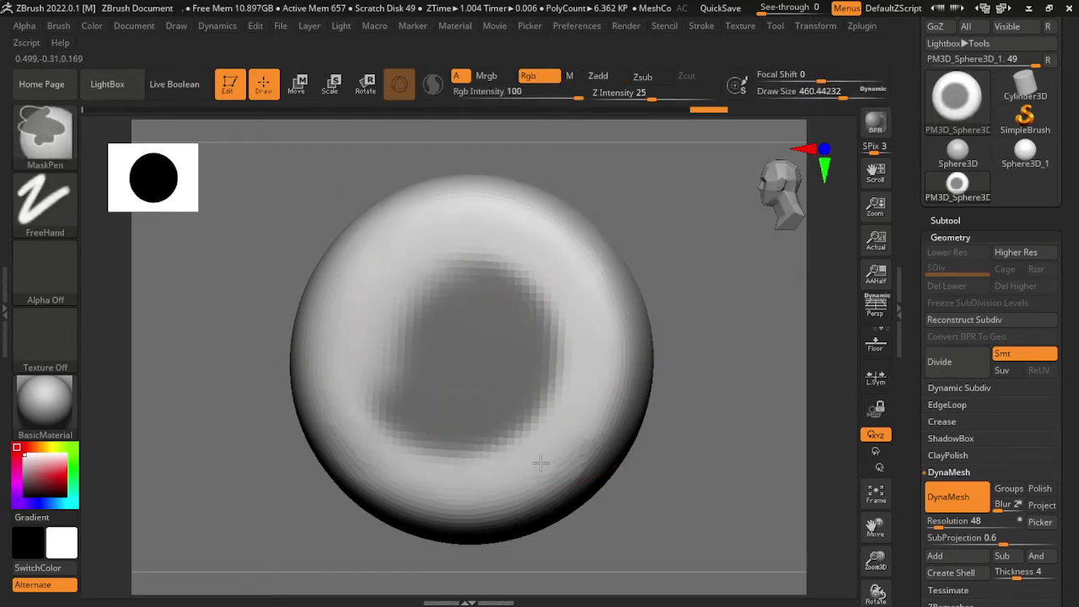
{"action": "left_click", "coordinate": [641, 371], "text": "ctrl"}
{"action": "mouse_move", "coordinate": [666, 421]}
{"action": "left_mouse_down"}
{"action": "mouse_move", "coordinate": [828, 525]}
{"action": "mouse_move", "coordinate": [611, 492]}
{"action": "left_mouse_up"}
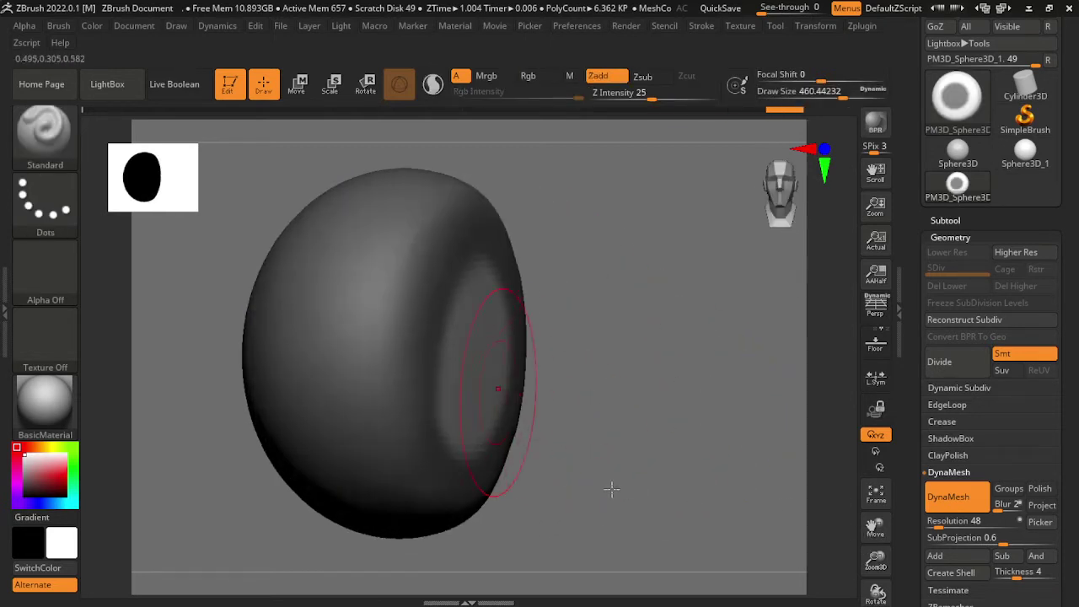
Step: Pull the unmasked patch outward with the Move brush into a rounded, smoothed lobe
{"action": "key", "text": "b"}
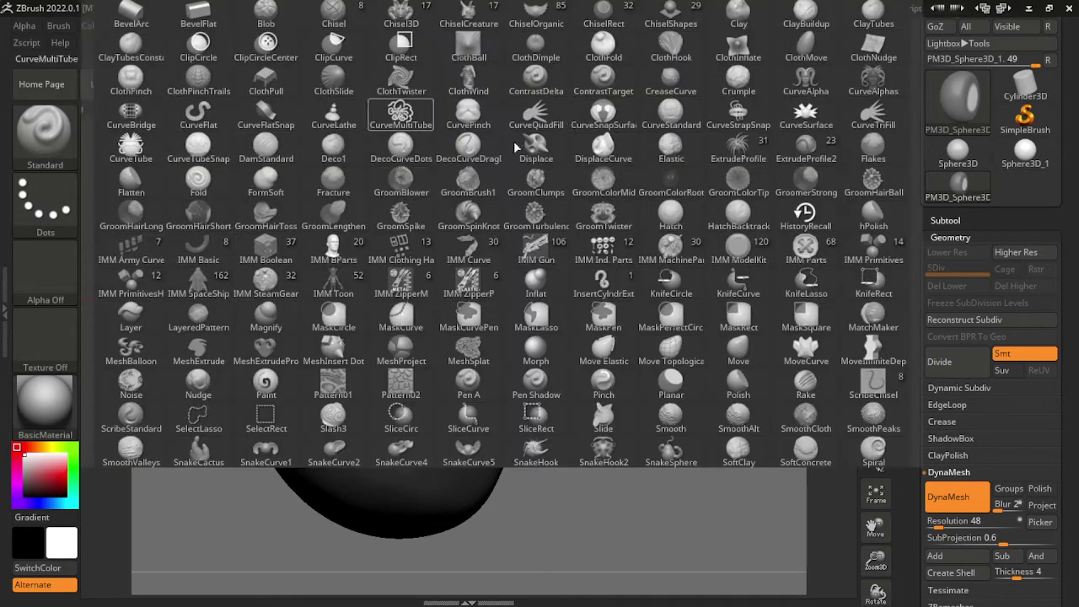
{"action": "key", "text": "v"}
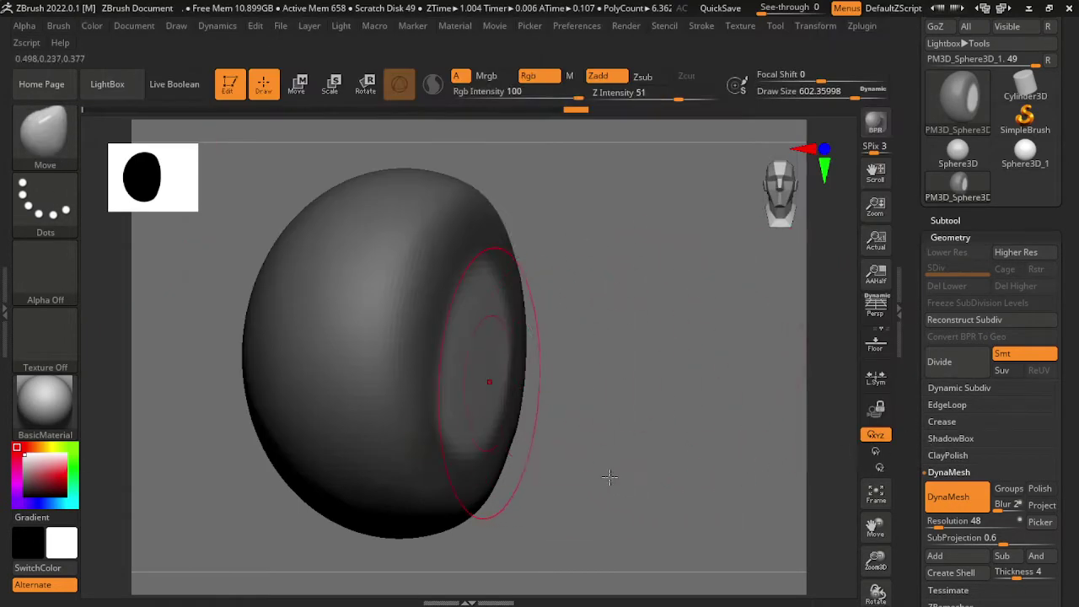
{"action": "mouse_move", "coordinate": [497, 379]}
{"action": "left_mouse_down"}
{"action": "mouse_move", "coordinate": [556, 371]}
{"action": "mouse_move", "coordinate": [702, 421]}
{"action": "mouse_move", "coordinate": [662, 289]}
{"action": "mouse_move", "coordinate": [676, 330]}
{"action": "left_mouse_up"}
{"action": "mouse_move", "coordinate": [678, 419]}
{"action": "left_mouse_down"}
{"action": "mouse_move", "coordinate": [658, 404]}
{"action": "mouse_move", "coordinate": [638, 431]}
{"action": "mouse_move", "coordinate": [700, 371]}
{"action": "mouse_move", "coordinate": [765, 400]}
{"action": "mouse_move", "coordinate": [755, 486]}
{"action": "left_mouse_up"}
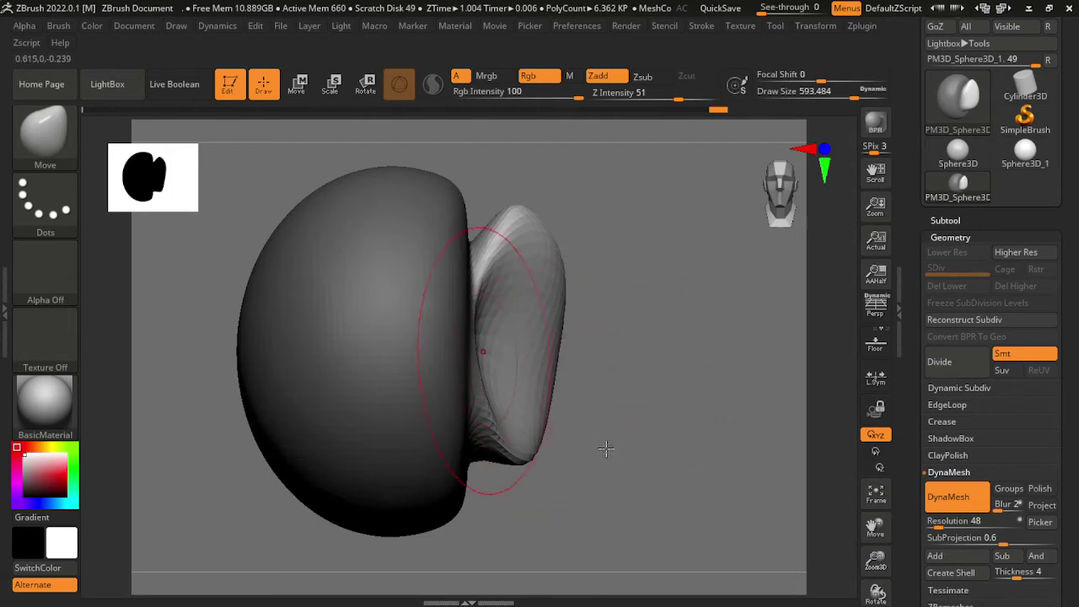
{"action": "left_click_drag", "start_coordinate": [683, 410], "coordinate": [621, 529], "text": "shift"}
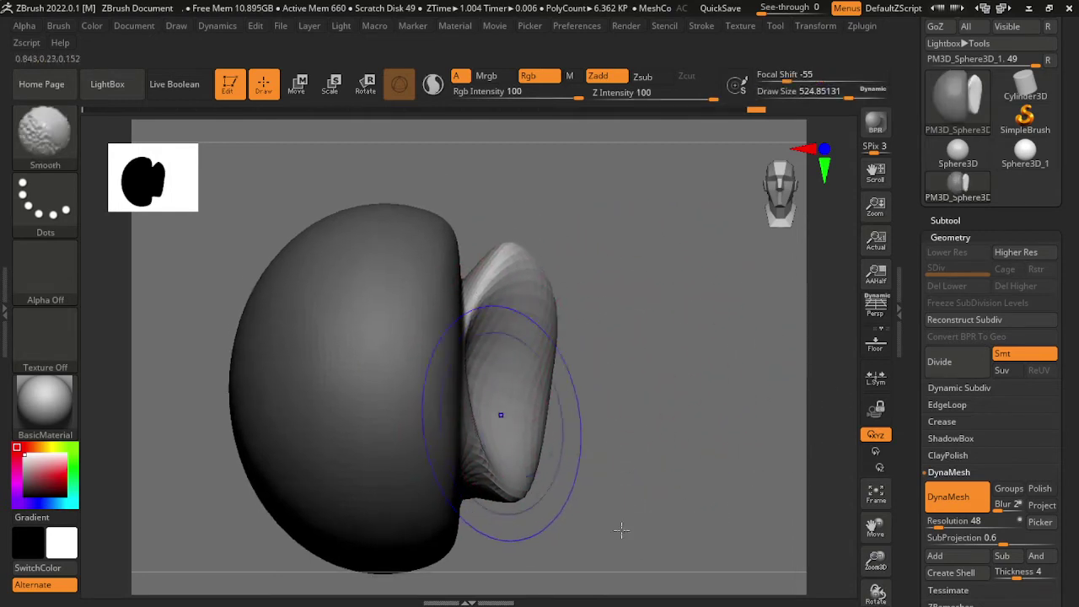
{"action": "key", "text": "s"}
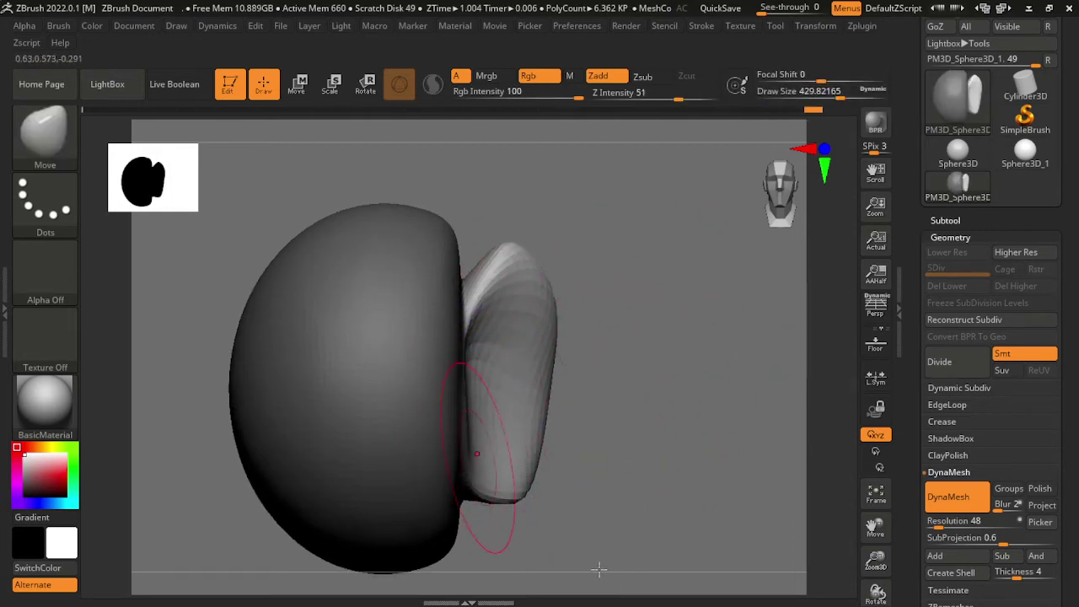
Step: From a straight front view, round out the ear flap with progressively larger Move strokes
{"action": "left_click_drag", "start_coordinate": [598, 569], "coordinate": [722, 510]}
{"action": "left_click_drag", "start_coordinate": [633, 464], "coordinate": [662, 452], "text": "shift"}
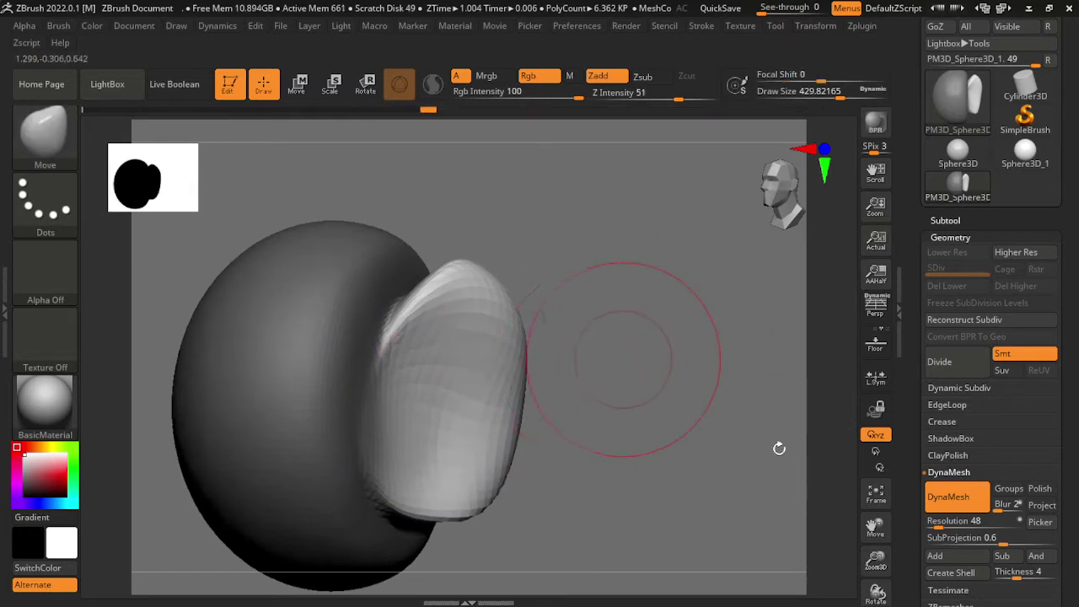
{"action": "left_click_drag", "start_coordinate": [539, 343], "coordinate": [548, 375]}
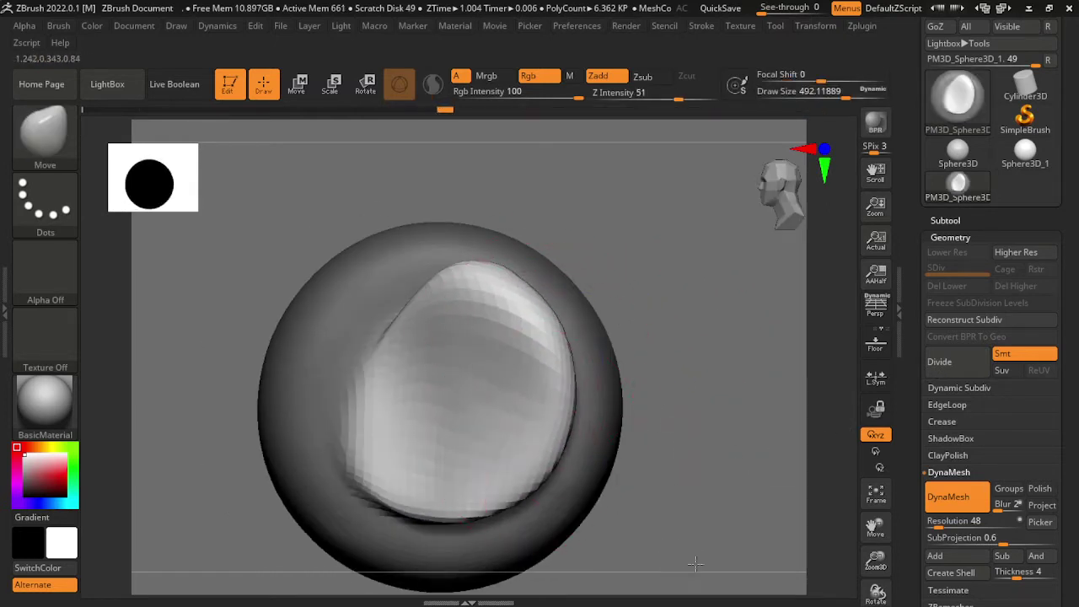
{"action": "key", "text": "s"}
{"action": "mouse_move", "coordinate": [472, 422]}
{"action": "left_mouse_down"}
{"action": "mouse_move", "coordinate": [501, 406]}
{"action": "mouse_move", "coordinate": [606, 436]}
{"action": "left_mouse_up"}
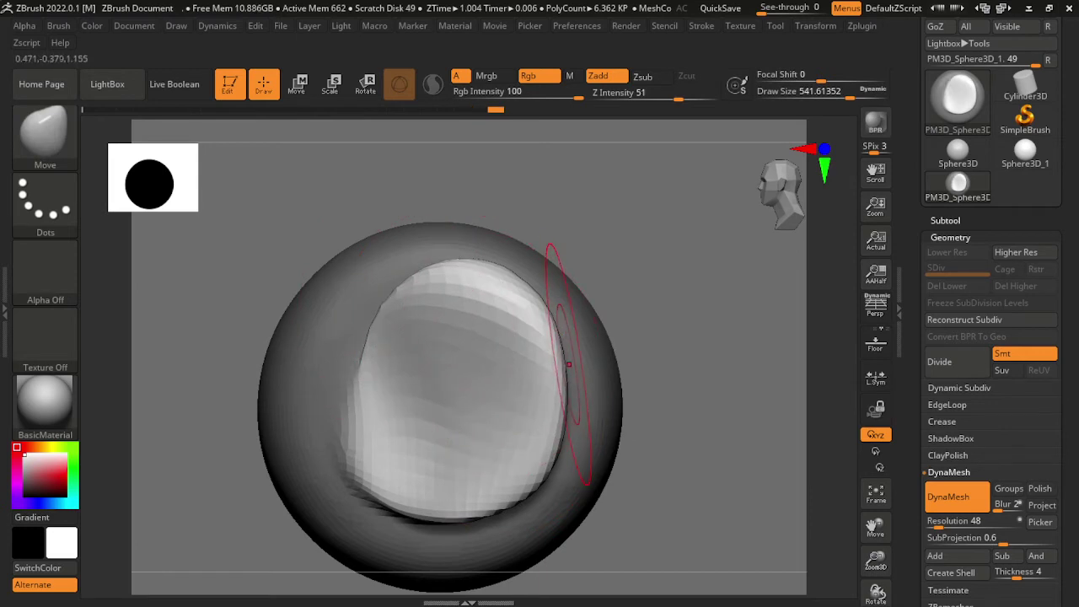
{"action": "key", "text": "s"}
{"action": "mouse_move", "coordinate": [434, 467]}
{"action": "left_mouse_down"}
{"action": "mouse_move", "coordinate": [471, 480]}
{"action": "mouse_move", "coordinate": [447, 492]}
{"action": "mouse_move", "coordinate": [497, 477]}
{"action": "left_mouse_up"}
{"action": "key", "text": "s"}
Step: Smooth out the crease in the ear flap and bring up the full brush library
{"action": "mouse_move", "coordinate": [623, 595]}
{"action": "left_mouse_down"}
{"action": "mouse_move", "coordinate": [734, 472]}
{"action": "mouse_move", "coordinate": [506, 455]}
{"action": "left_mouse_up"}
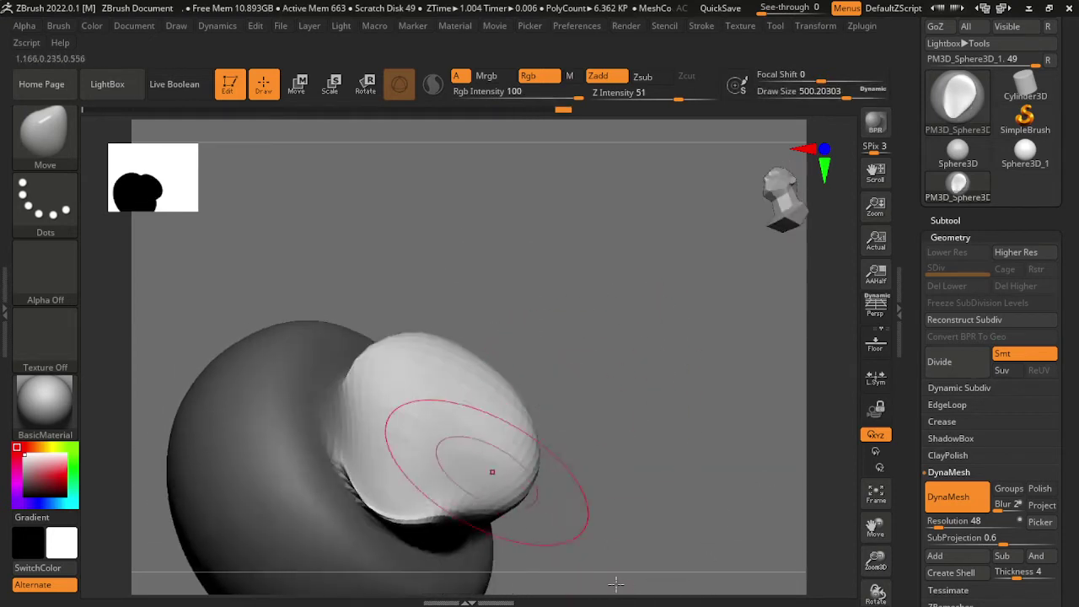
{"action": "left_click_drag", "start_coordinate": [583, 416], "coordinate": [727, 518]}
{"action": "left_click_drag", "start_coordinate": [421, 384], "coordinate": [434, 455], "text": "shift"}
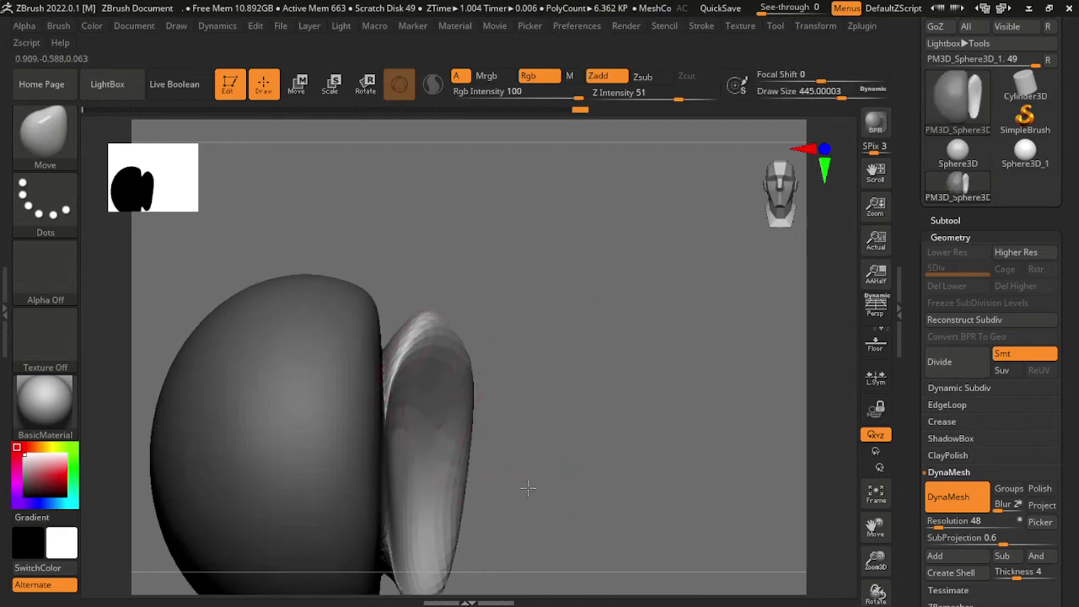
{"action": "mouse_move", "coordinate": [734, 523]}
{"action": "left_mouse_down"}
{"action": "mouse_move", "coordinate": [761, 505]}
{"action": "mouse_move", "coordinate": [787, 515]}
{"action": "mouse_move", "coordinate": [99, 249]}
{"action": "left_mouse_up"}
{"action": "left_click", "coordinate": [45, 131]}
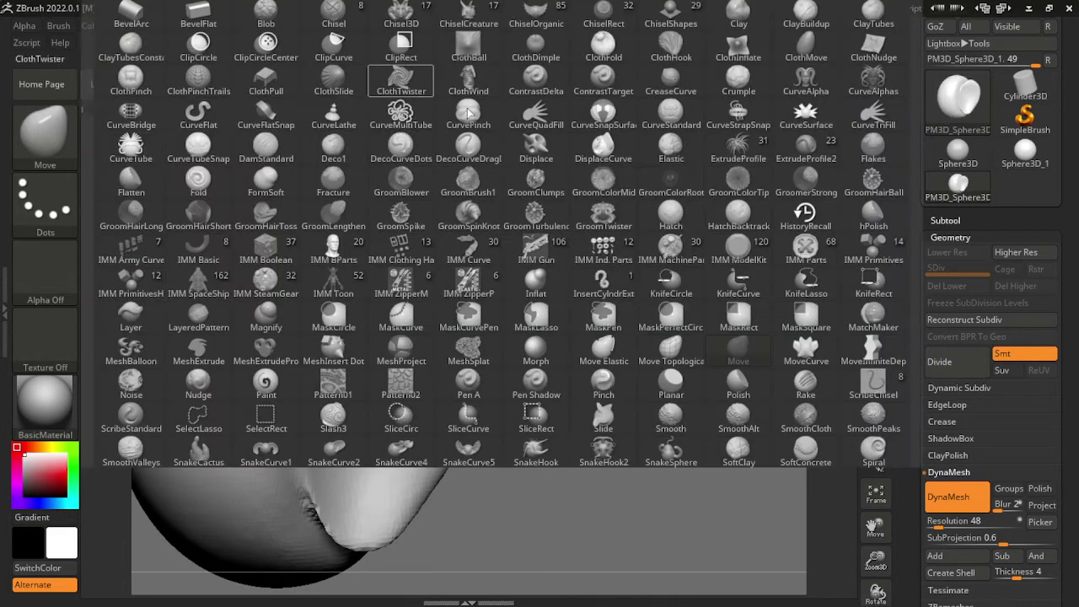
Step: Load the compact_UI_brush_materials layout and pick the Standard brush from the shelf
{"action": "key", "text": "d"}
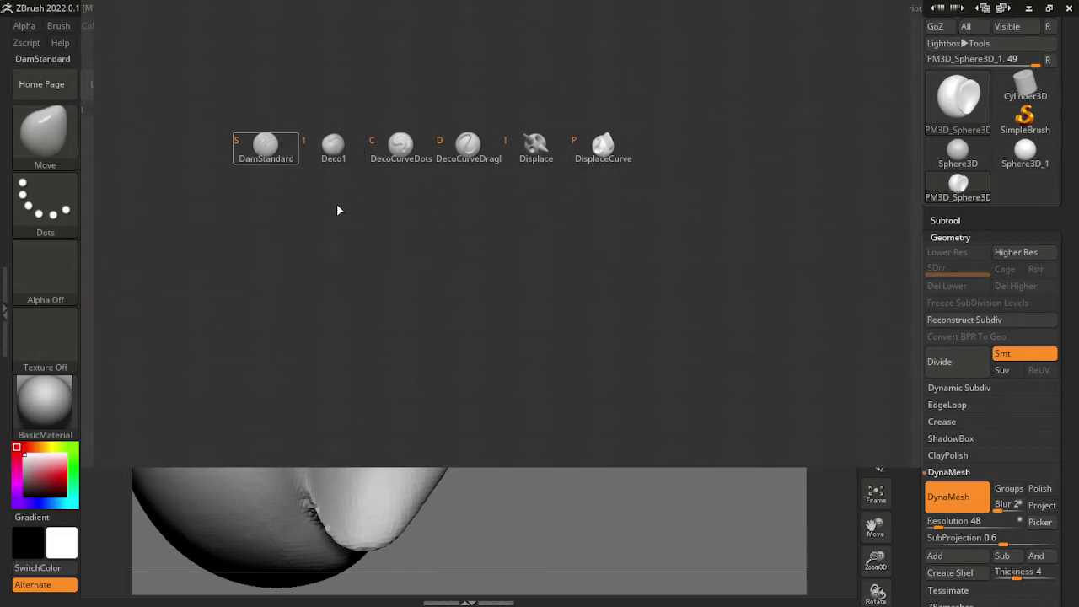
{"action": "key", "text": "s"}
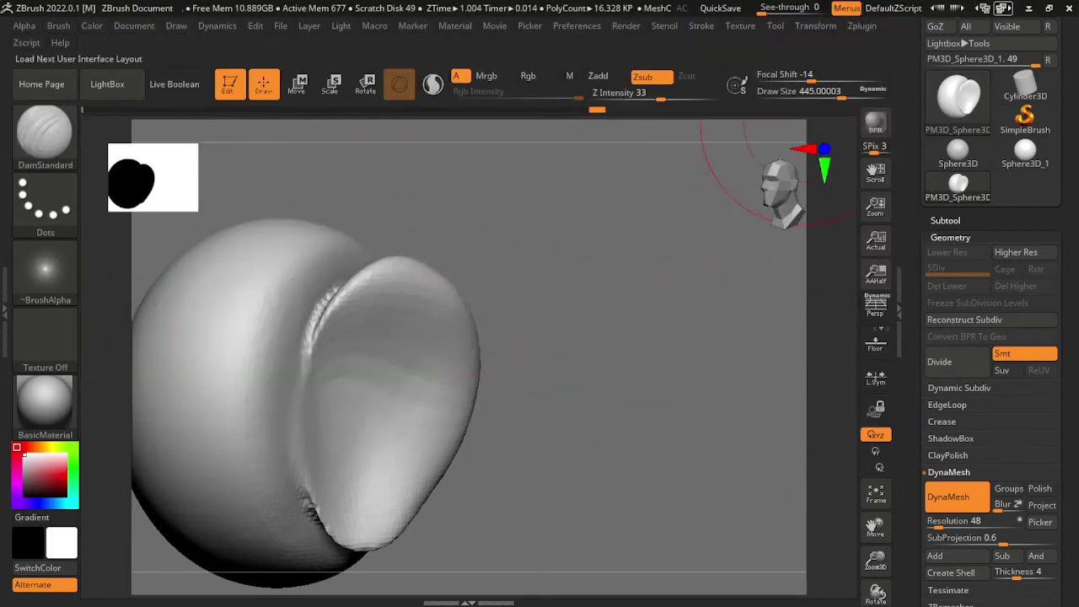
{"action": "left_click", "coordinate": [1003, 8]}
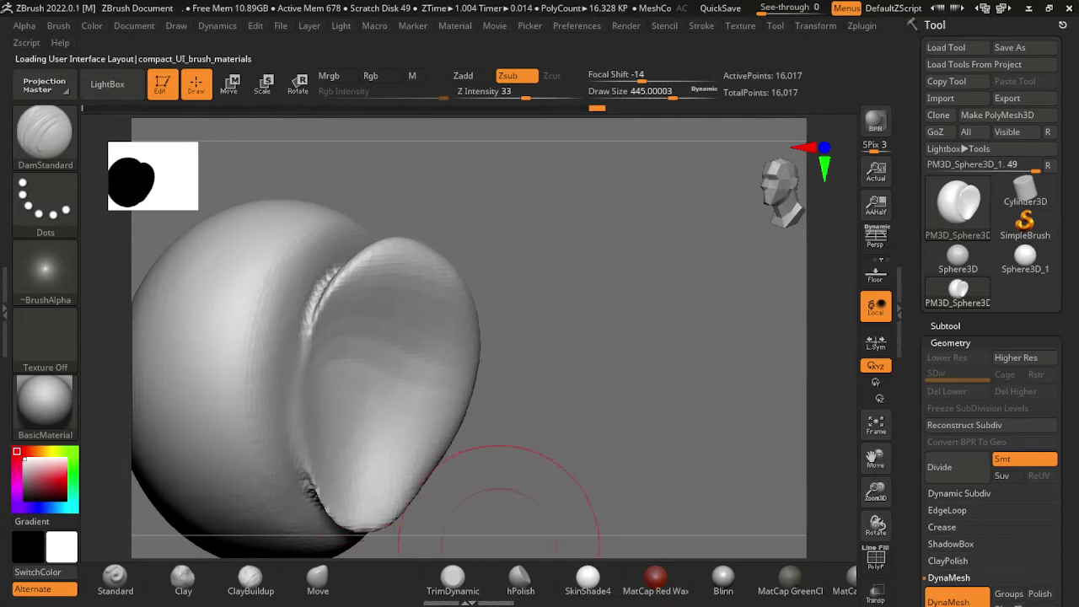
{"action": "left_click", "coordinate": [115, 578]}
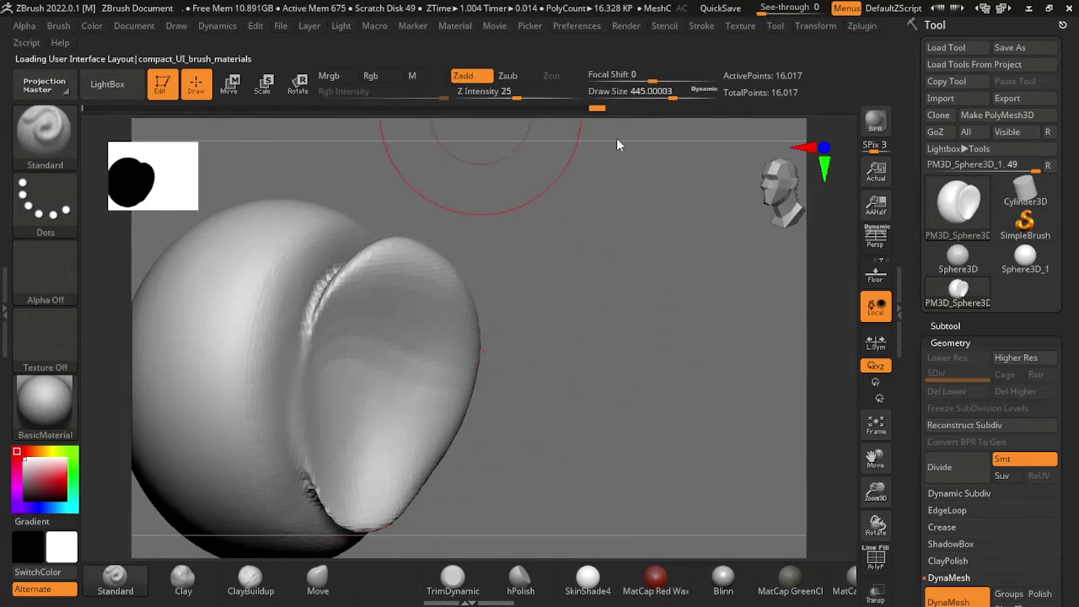
Step: With a smaller brush, sculpt a groove along the ear's ridge
{"action": "left_click_drag", "start_coordinate": [741, 364], "coordinate": [641, 362]}
{"action": "key", "text": "s"}
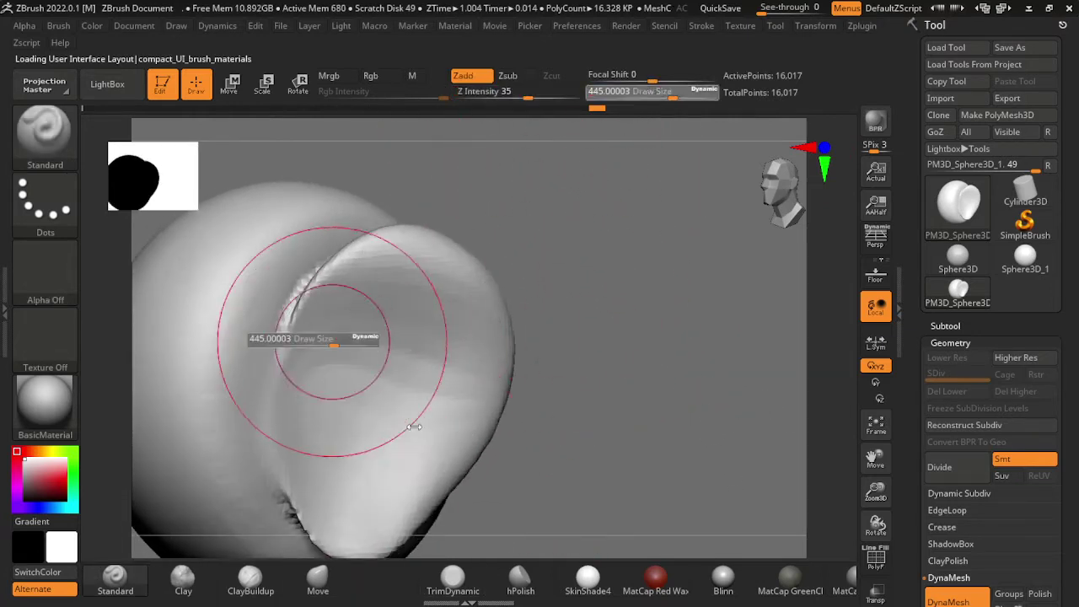
{"action": "left_click_drag", "start_coordinate": [337, 338], "coordinate": [286, 337]}
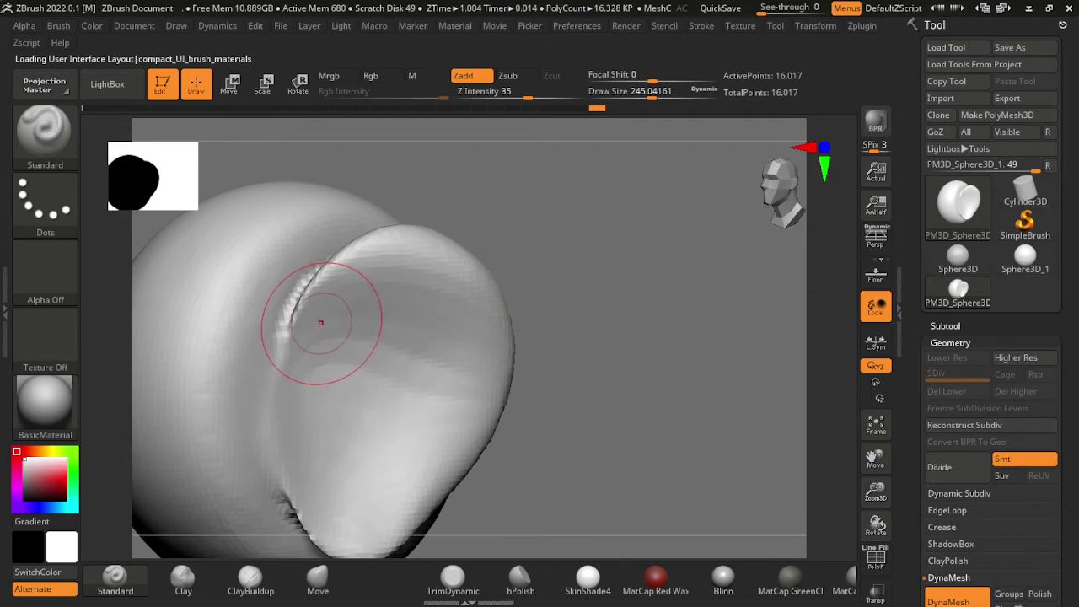
{"action": "key", "text": "["}
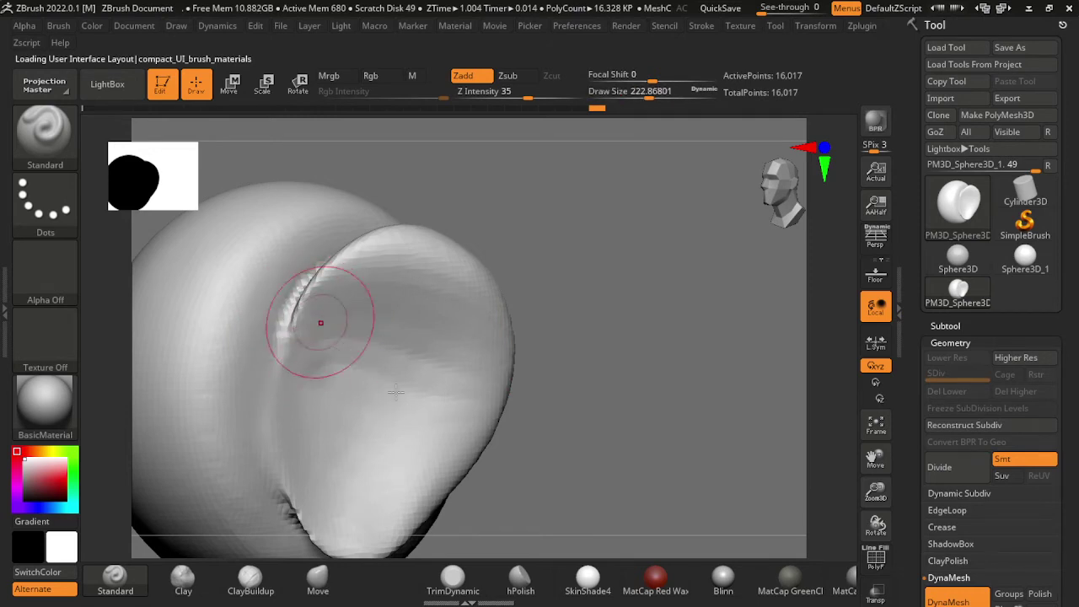
{"action": "left_click_drag", "start_coordinate": [320, 323], "coordinate": [316, 380]}
Step: Carve the curved inner ear groove down toward the lower ear, smoothing its dark bottom end
{"action": "key", "text": "["}
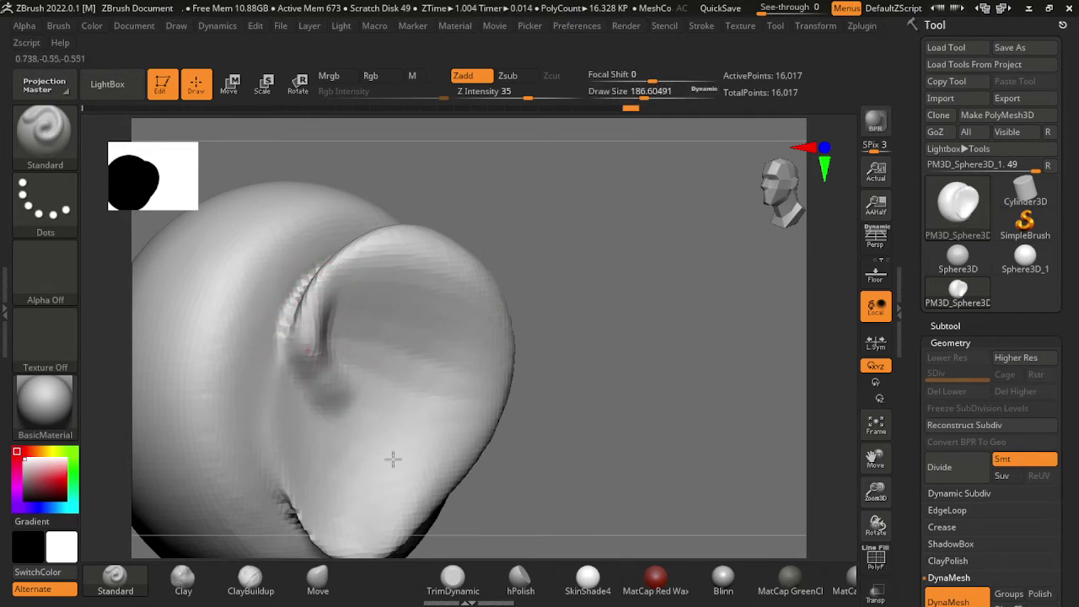
{"action": "key", "text": "]"}
{"action": "left_click_drag", "start_coordinate": [333, 354], "coordinate": [438, 417]}
{"action": "left_click_drag", "start_coordinate": [345, 337], "coordinate": [442, 468]}
{"action": "left_click_drag", "start_coordinate": [366, 375], "coordinate": [434, 468]}
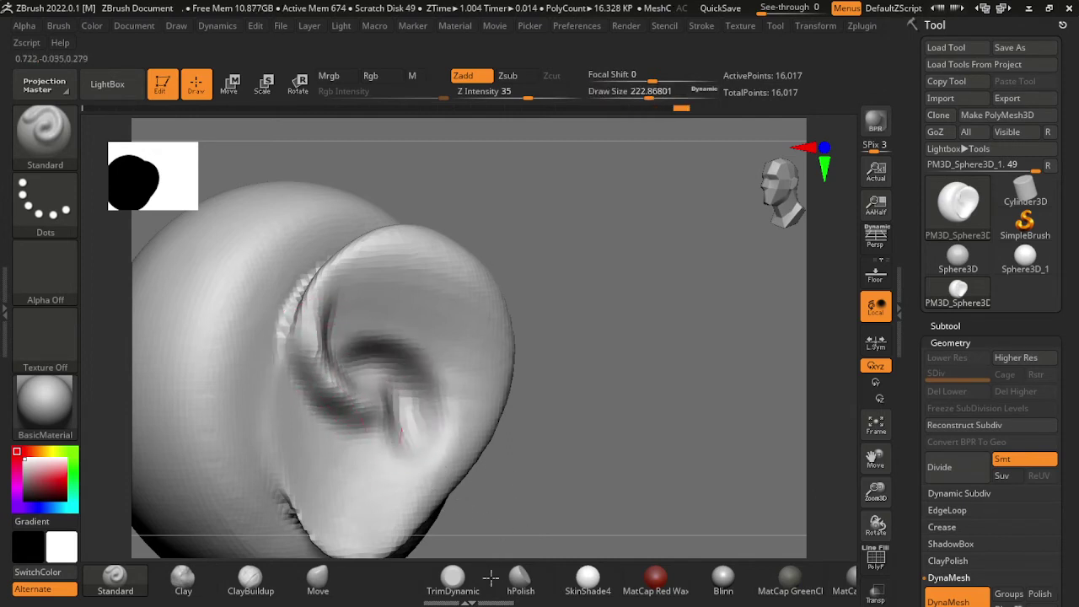
{"action": "left_click_drag", "start_coordinate": [405, 404], "coordinate": [358, 472]}
{"action": "mouse_move", "coordinate": [387, 422]}
{"action": "left_mouse_down"}
{"action": "mouse_move", "coordinate": [350, 480]}
{"action": "mouse_move", "coordinate": [354, 472]}
{"action": "left_mouse_up"}
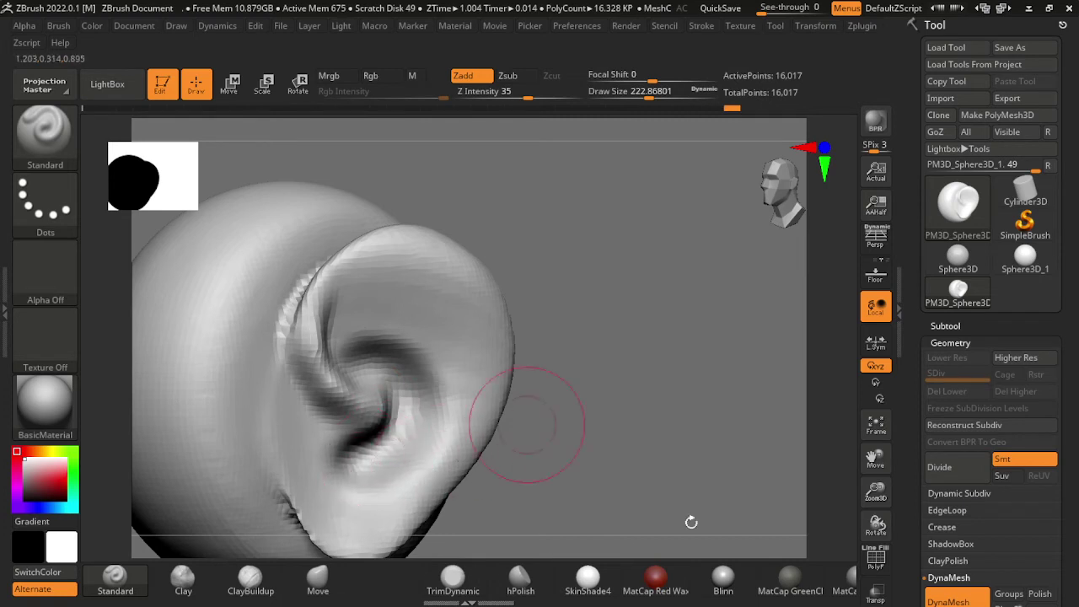
{"action": "mouse_move", "coordinate": [526, 423]}
{"action": "left_mouse_down"}
{"action": "mouse_move", "coordinate": [493, 398]}
{"action": "mouse_move", "coordinate": [374, 362]}
{"action": "mouse_move", "coordinate": [438, 430]}
{"action": "left_mouse_up"}
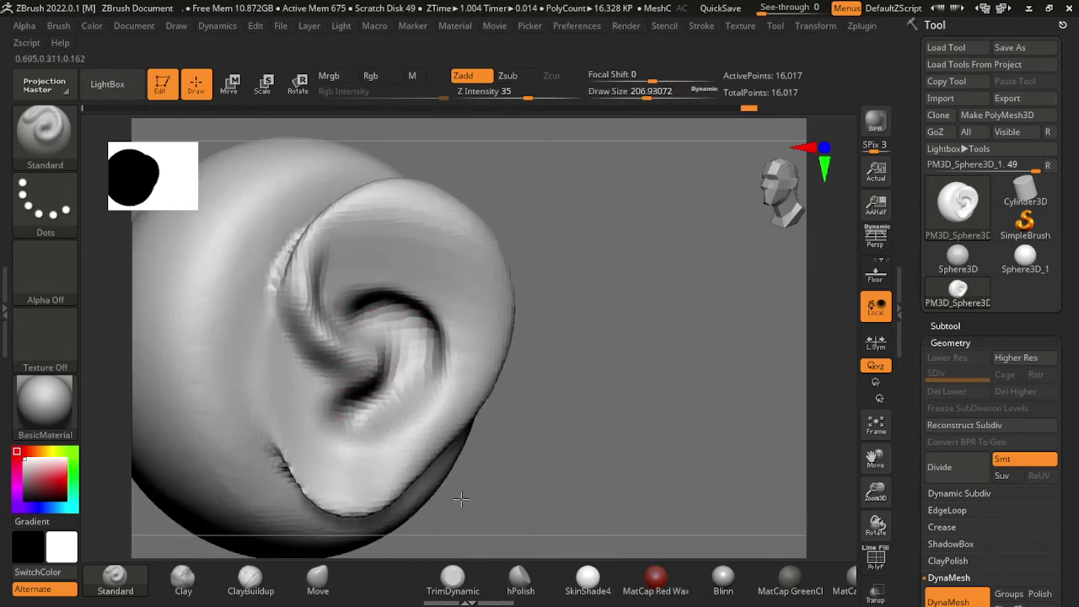
{"action": "mouse_move", "coordinate": [320, 422]}
{"action": "left_mouse_down", "text": "shift"}
{"action": "mouse_move", "coordinate": [416, 526]}
{"action": "mouse_move", "coordinate": [476, 527]}
{"action": "left_mouse_up", "text": "shift"}
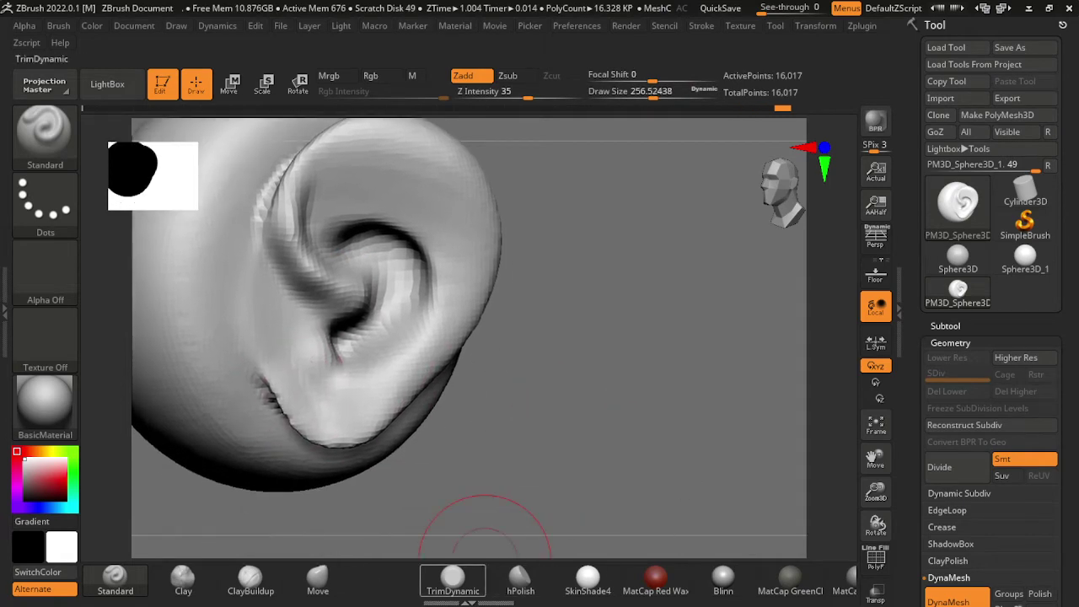
Step: Puff out the lower ear ridge and earlobe with the Inflat brush, then smooth
{"action": "key", "text": "b"}
{"action": "key", "text": "i"}
{"action": "key", "text": "n"}
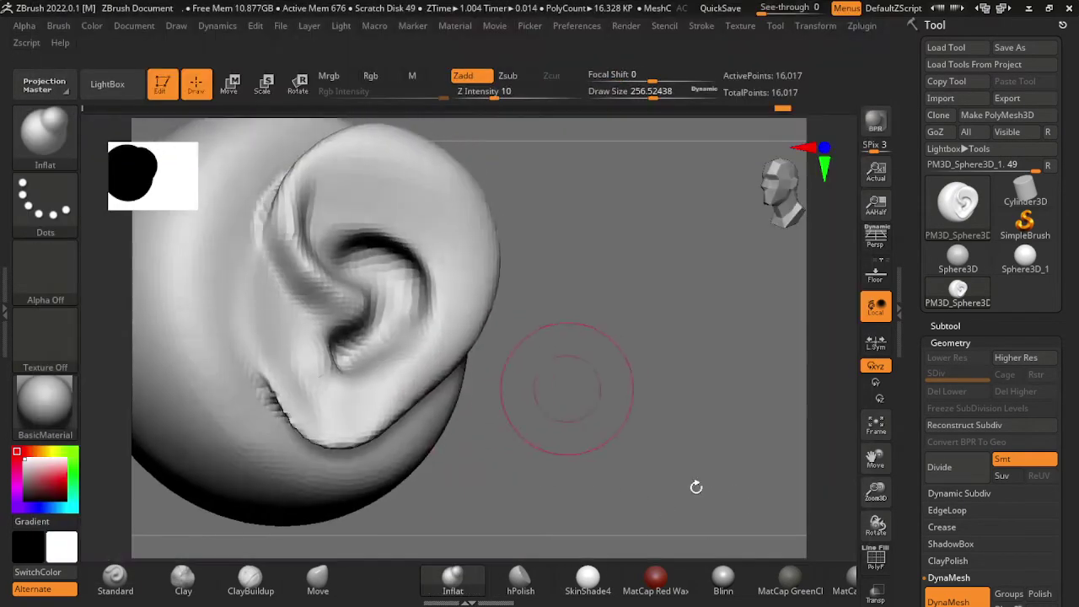
{"action": "mouse_move", "coordinate": [354, 509]}
{"action": "left_mouse_down"}
{"action": "mouse_move", "coordinate": [344, 494]}
{"action": "mouse_move", "coordinate": [433, 529]}
{"action": "mouse_move", "coordinate": [277, 397]}
{"action": "mouse_move", "coordinate": [361, 445]}
{"action": "left_mouse_up"}
{"action": "mouse_move", "coordinate": [472, 472]}
{"action": "left_mouse_down"}
{"action": "mouse_move", "coordinate": [655, 400]}
{"action": "mouse_move", "coordinate": [678, 496]}
{"action": "left_mouse_up"}
{"action": "key", "text": "shift"}
{"action": "mouse_move", "coordinate": [522, 505]}
{"action": "left_mouse_down"}
{"action": "mouse_move", "coordinate": [645, 498]}
{"action": "mouse_move", "coordinate": [761, 399]}
{"action": "mouse_move", "coordinate": [691, 472]}
{"action": "left_mouse_up"}
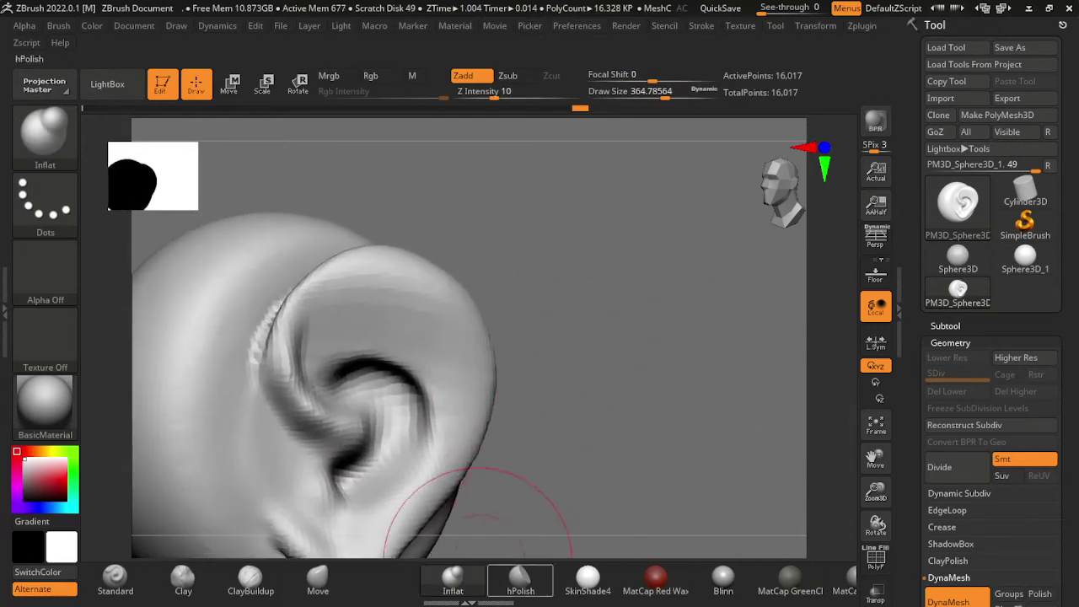
Step: Select DamStandard and expand the Stroke > Lazy Mouse settings
{"action": "key", "text": "b"}
{"action": "key", "text": "d"}
{"action": "key", "text": "s"}
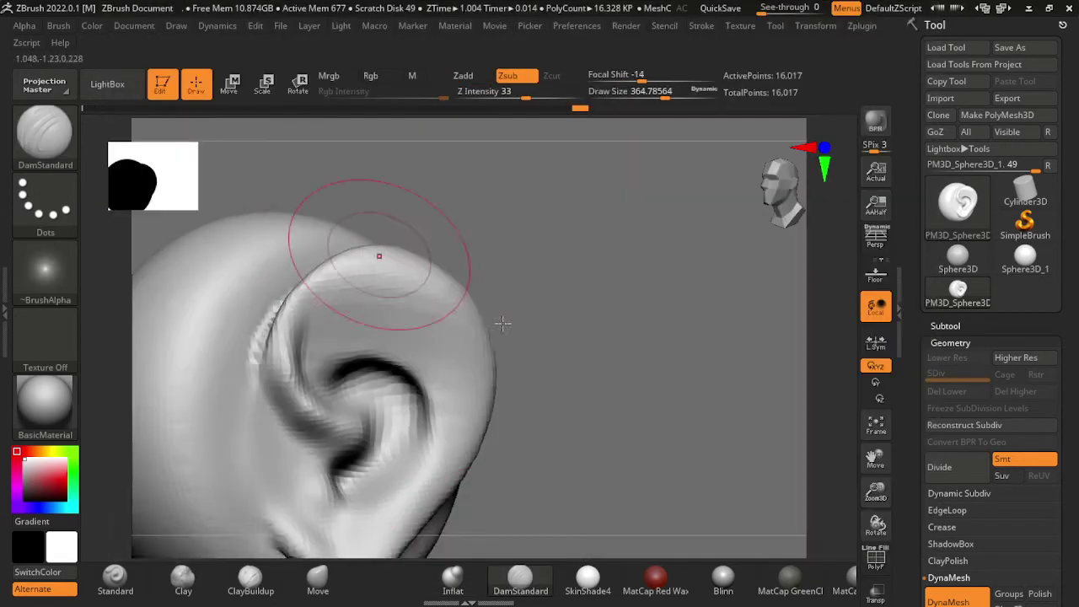
{"action": "mouse_move", "coordinate": [493, 313]}
{"action": "left_mouse_down"}
{"action": "mouse_move", "coordinate": [733, 462]}
{"action": "mouse_move", "coordinate": [598, 217]}
{"action": "left_mouse_up"}
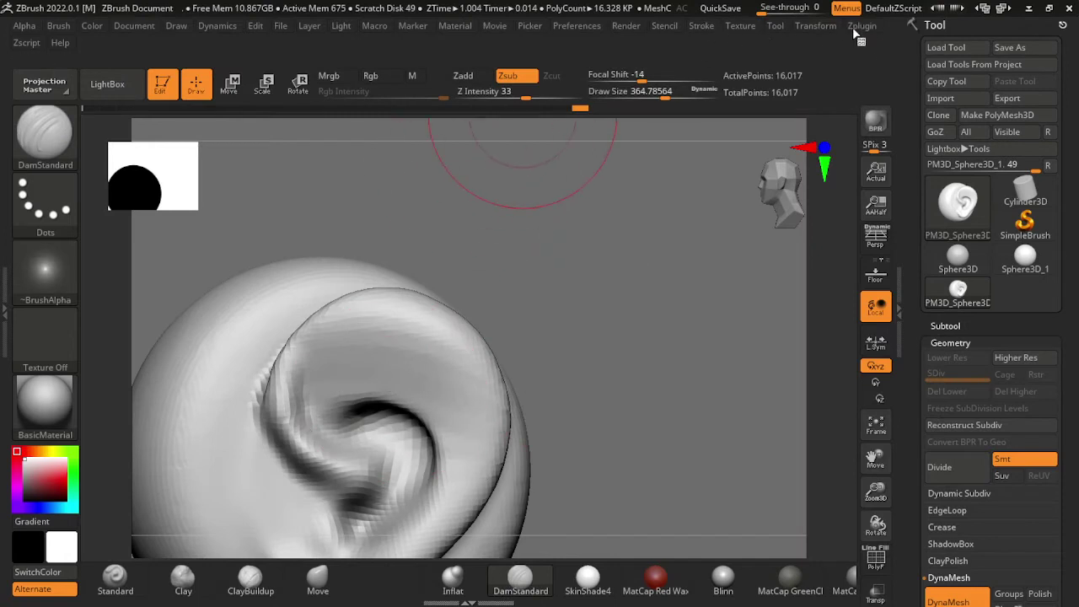
{"action": "key", "text": "shift+s"}
{"action": "left_click", "coordinate": [737, 290]}
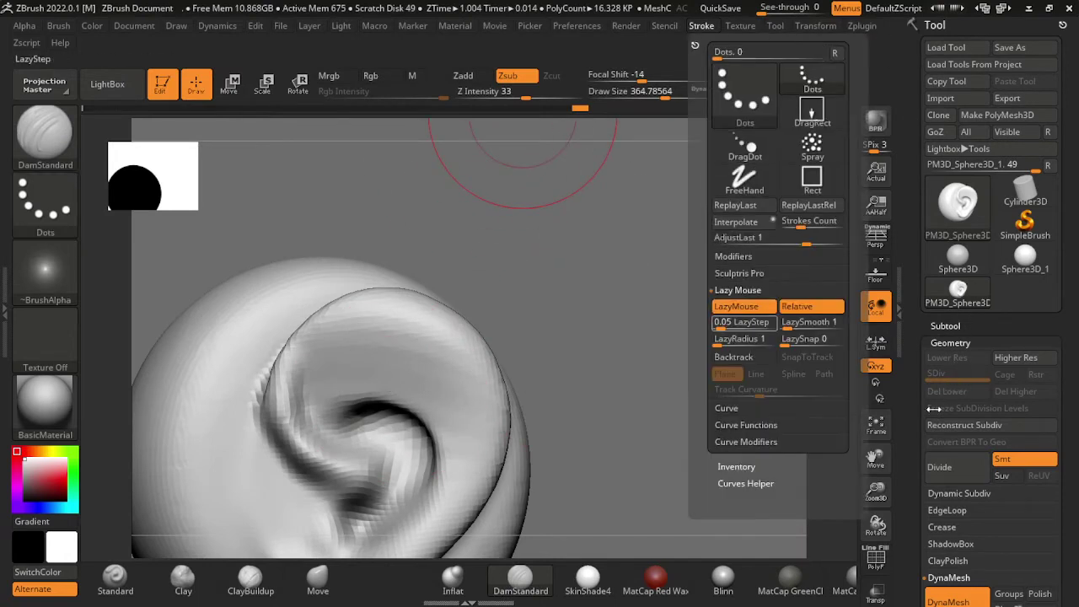
Step: Re-cut and sharpen the inner ear and upper rim grooves with shrinking DamStandard sizes
{"action": "left_click_drag", "start_coordinate": [796, 455], "coordinate": [789, 503]}
{"action": "left_click_drag", "start_coordinate": [782, 443], "coordinate": [441, 493]}
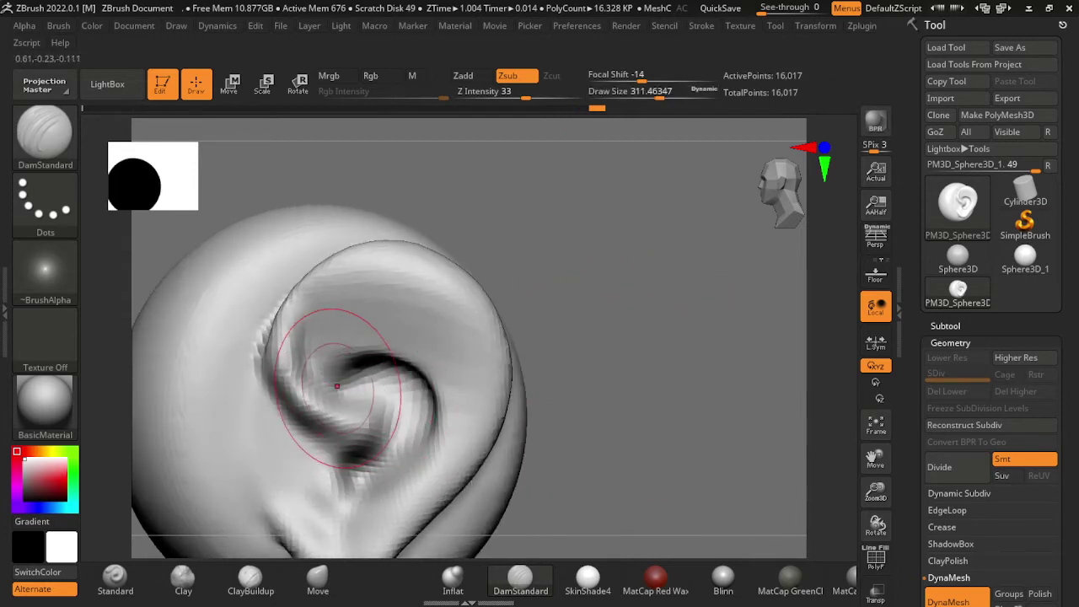
{"action": "left_click_drag", "start_coordinate": [419, 485], "coordinate": [354, 404]}
{"action": "key", "text": "s"}
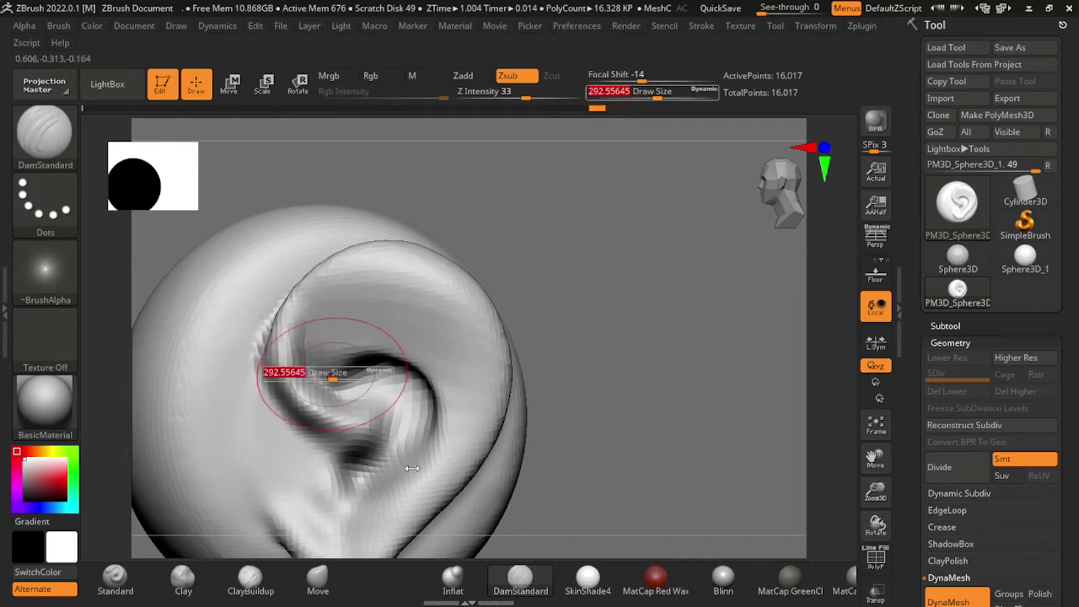
{"action": "left_click_drag", "start_coordinate": [287, 373], "coordinate": [265, 372]}
{"action": "left_click_drag", "start_coordinate": [416, 357], "coordinate": [357, 202]}
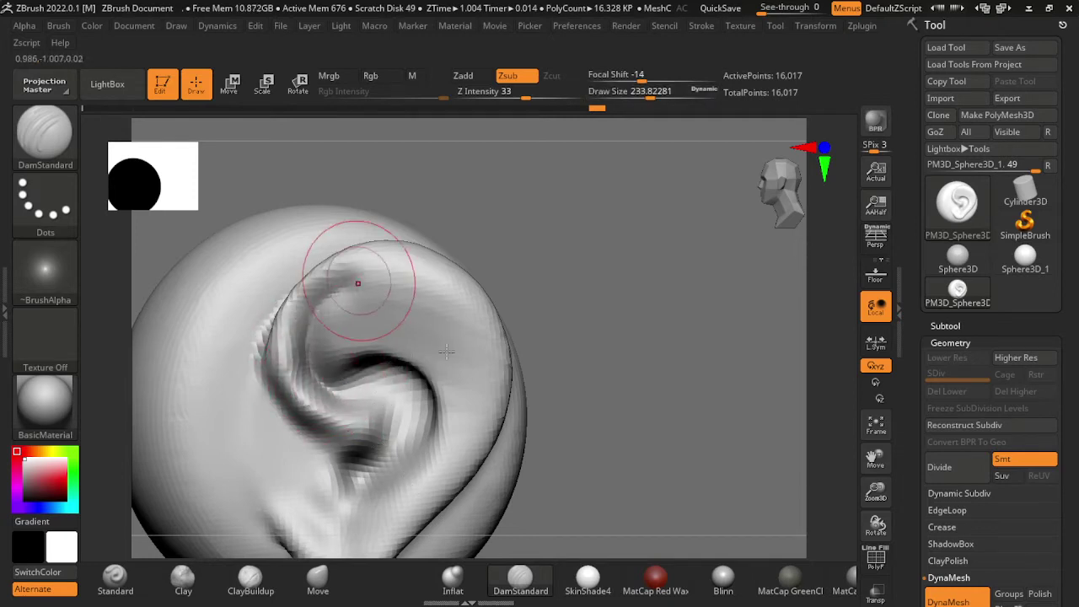
{"action": "key", "text": "["}
{"action": "mouse_move", "coordinate": [413, 275]}
{"action": "left_mouse_down"}
{"action": "mouse_move", "coordinate": [445, 301]}
{"action": "mouse_move", "coordinate": [482, 371]}
{"action": "mouse_move", "coordinate": [472, 426]}
{"action": "mouse_move", "coordinate": [440, 468]}
{"action": "left_mouse_up"}
{"action": "key", "text": "["}
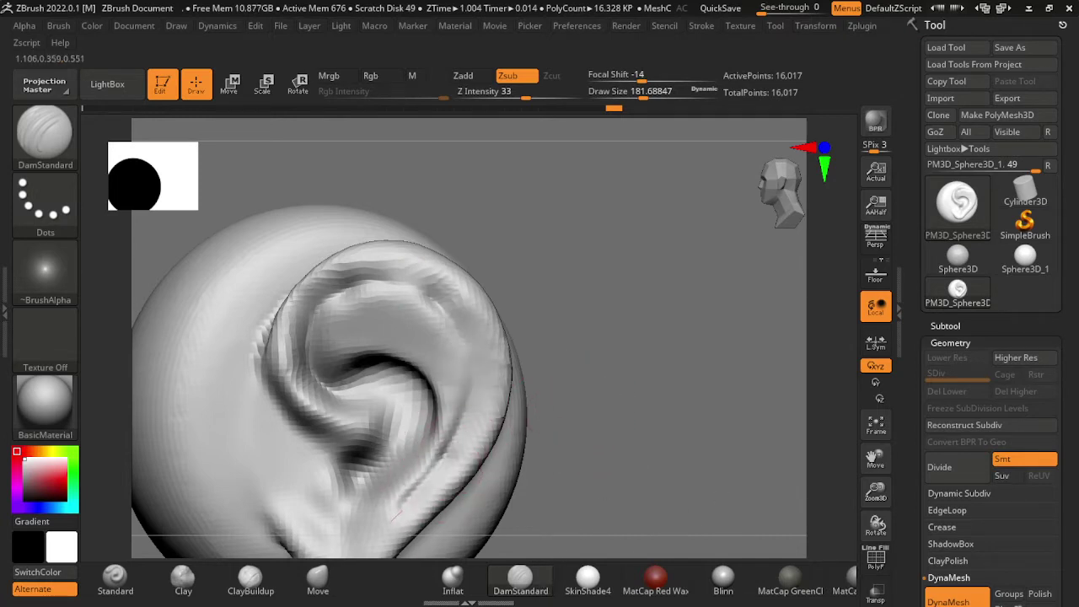
Step: Orbit to a side-on view of the ear and pick the Move brush
{"action": "mouse_move", "coordinate": [523, 485]}
{"action": "left_mouse_down"}
{"action": "mouse_move", "coordinate": [788, 506]}
{"action": "mouse_move", "coordinate": [581, 522]}
{"action": "left_mouse_up"}
{"action": "left_click_drag", "start_coordinate": [539, 472], "coordinate": [792, 349]}
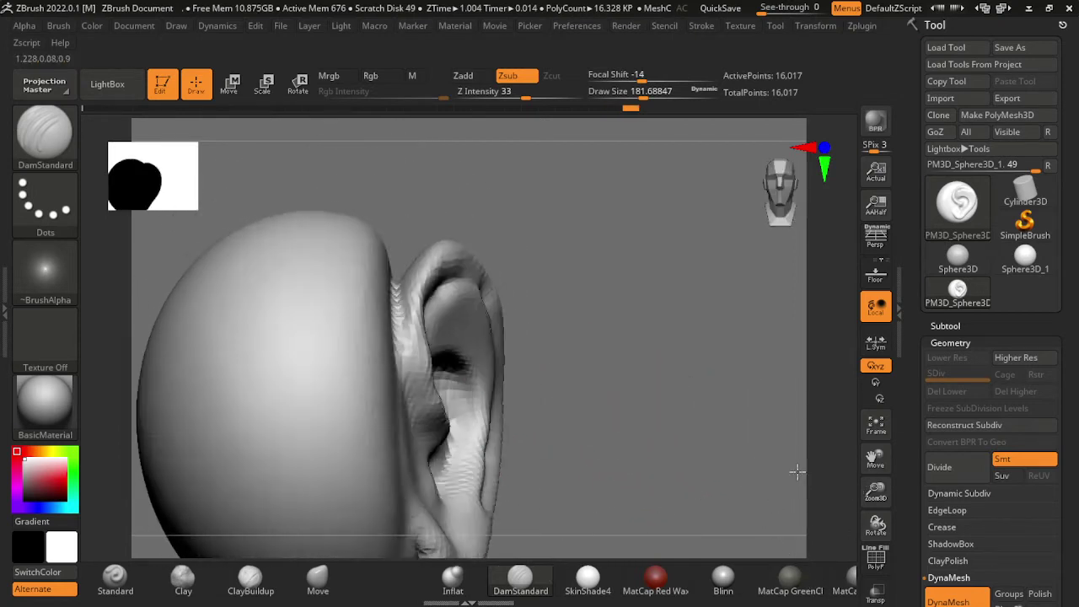
{"action": "left_click", "coordinate": [453, 578]}
{"action": "left_click", "coordinate": [317, 578]}
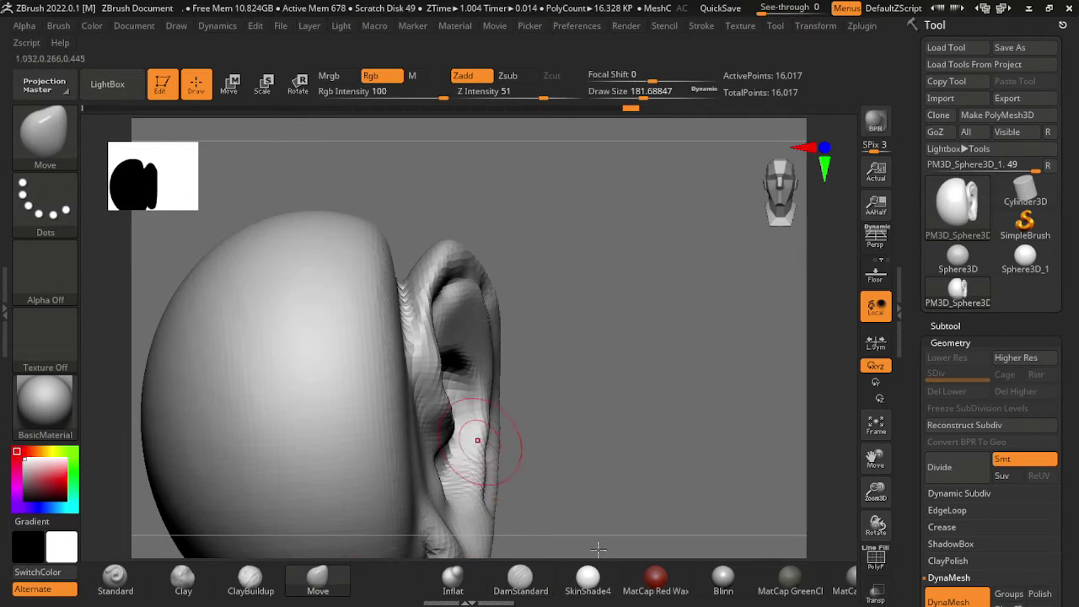
Step: Resize the Move brush while orbiting to inspect the ear from behind and the side
{"action": "key", "text": "s"}
{"action": "left_click_drag", "start_coordinate": [463, 421], "coordinate": [506, 422]}
{"action": "left_click_drag", "start_coordinate": [590, 506], "coordinate": [635, 516]}
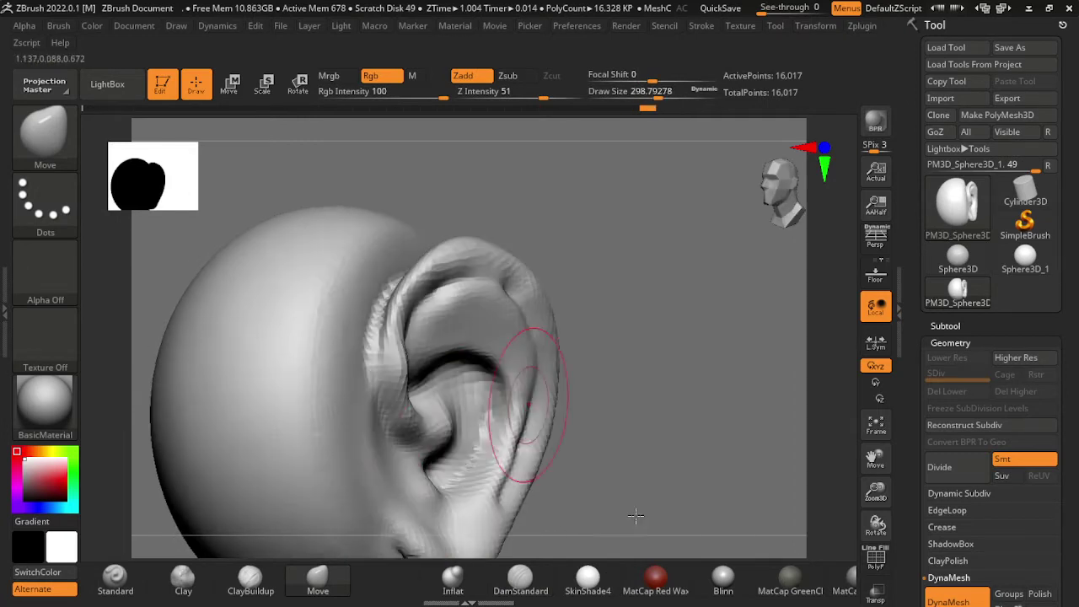
{"action": "key", "text": "s"}
{"action": "left_click_drag", "start_coordinate": [527, 404], "coordinate": [582, 404]}
{"action": "left_click_drag", "start_coordinate": [640, 472], "coordinate": [423, 452]}
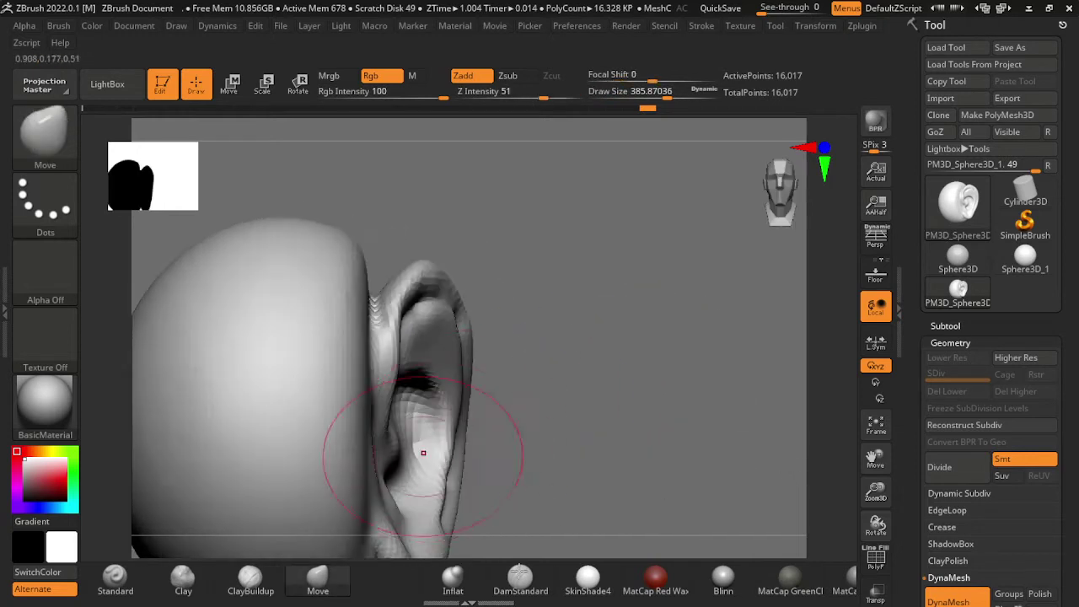
{"action": "mouse_move", "coordinate": [524, 415]}
{"action": "left_mouse_down"}
{"action": "mouse_move", "coordinate": [659, 332]}
{"action": "mouse_move", "coordinate": [716, 369]}
{"action": "left_mouse_up"}
{"action": "key", "text": "s"}
{"action": "mouse_move", "coordinate": [568, 427]}
{"action": "left_mouse_down"}
{"action": "mouse_move", "coordinate": [551, 430]}
{"action": "mouse_move", "coordinate": [624, 438]}
{"action": "left_mouse_up"}
{"action": "key", "text": "s"}
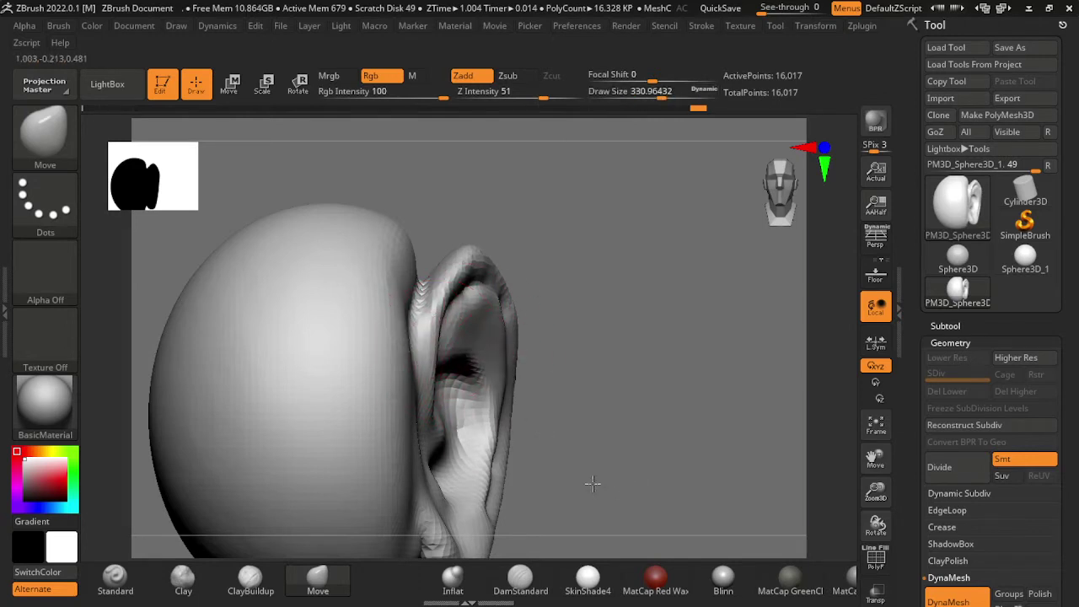
{"action": "left_click_drag", "start_coordinate": [638, 489], "coordinate": [570, 485]}
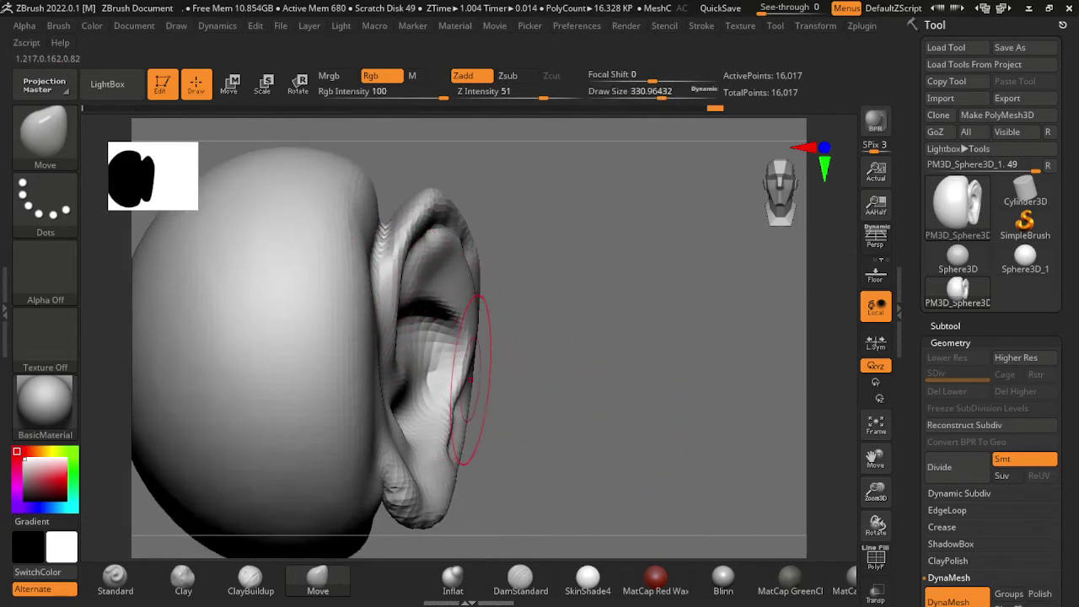
Step: From a front view, pull the earlobe lower and fuller, then smooth it
{"action": "left_click_drag", "start_coordinate": [705, 432], "coordinate": [621, 463]}
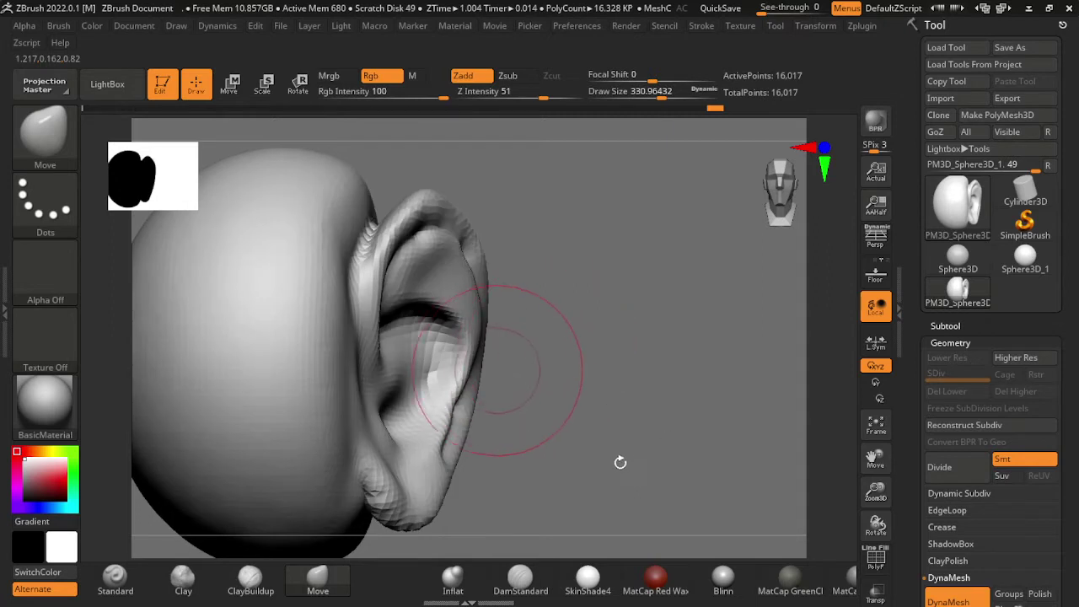
{"action": "mouse_move", "coordinate": [612, 378]}
{"action": "left_mouse_down"}
{"action": "mouse_move", "coordinate": [678, 343]}
{"action": "mouse_move", "coordinate": [665, 358]}
{"action": "left_mouse_up"}
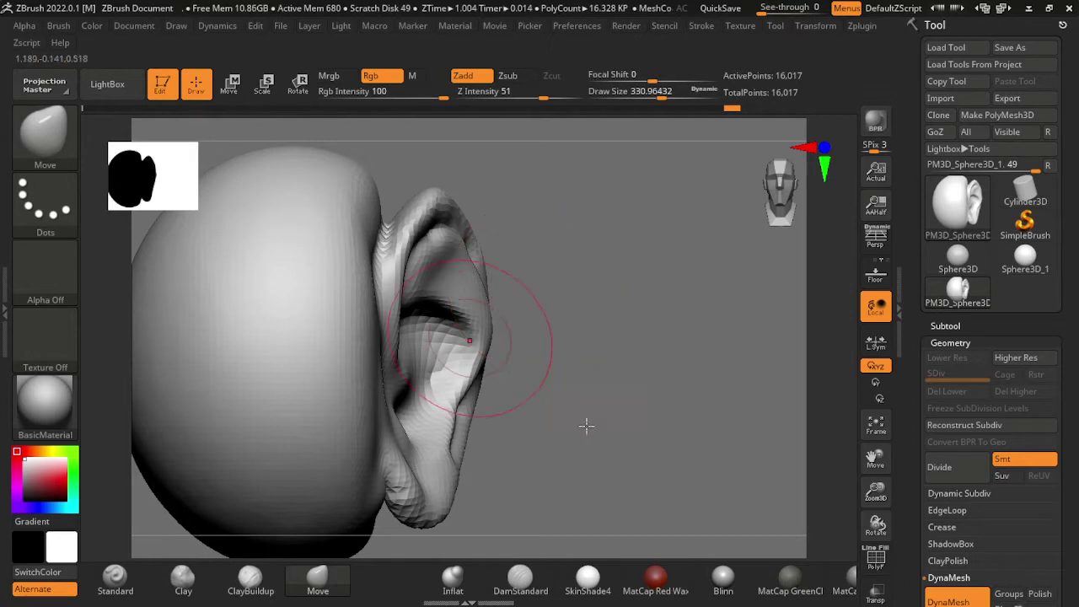
{"action": "left_click_drag", "start_coordinate": [680, 398], "coordinate": [603, 371]}
{"action": "mouse_move", "coordinate": [605, 394]}
{"action": "left_mouse_down"}
{"action": "mouse_move", "coordinate": [722, 429]}
{"action": "mouse_move", "coordinate": [540, 457]}
{"action": "mouse_move", "coordinate": [663, 343]}
{"action": "left_mouse_up"}
{"action": "key", "text": "s"}
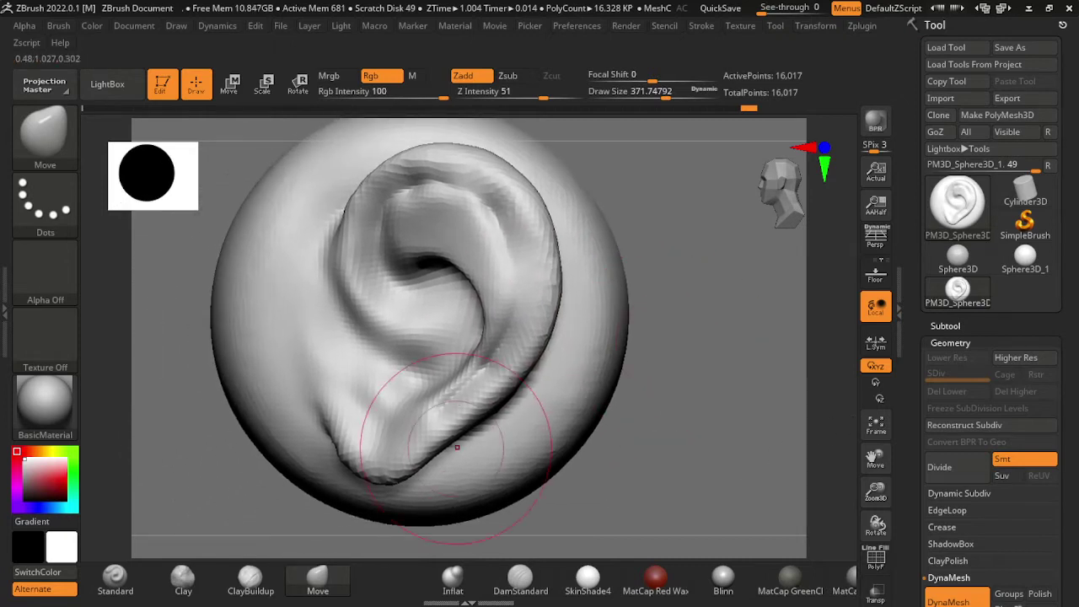
{"action": "key", "text": "s"}
{"action": "left_click_drag", "start_coordinate": [363, 472], "coordinate": [407, 506]}
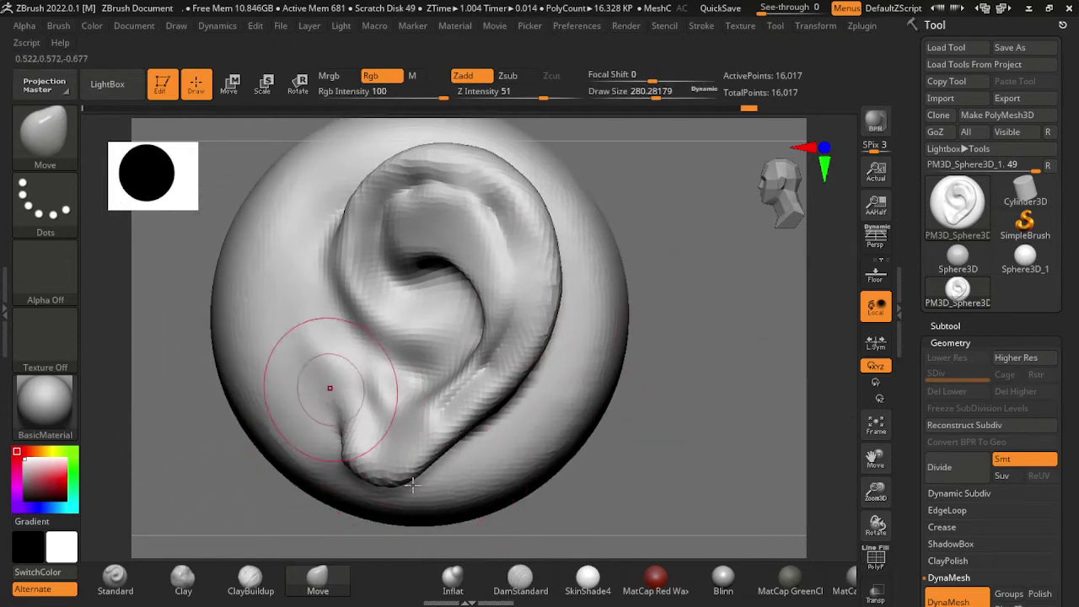
{"action": "left_click_drag", "start_coordinate": [325, 385], "coordinate": [357, 441]}
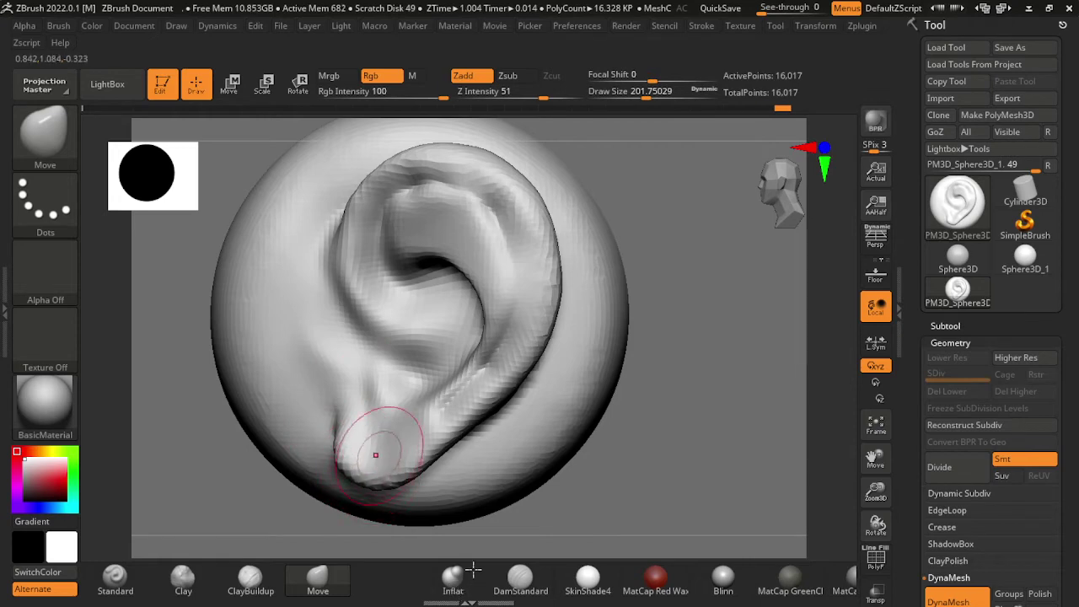
{"action": "left_click_drag", "start_coordinate": [428, 508], "coordinate": [414, 479], "text": "shift"}
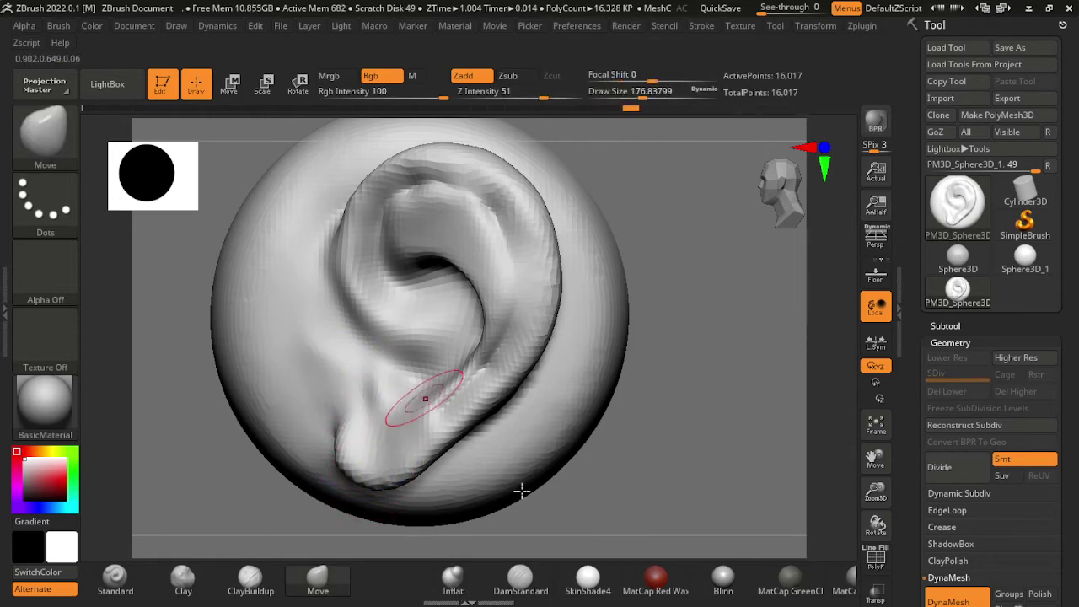
Step: Reshape the antihelix ridge with the Move brush
{"action": "left_click_drag", "start_coordinate": [349, 313], "coordinate": [337, 253]}
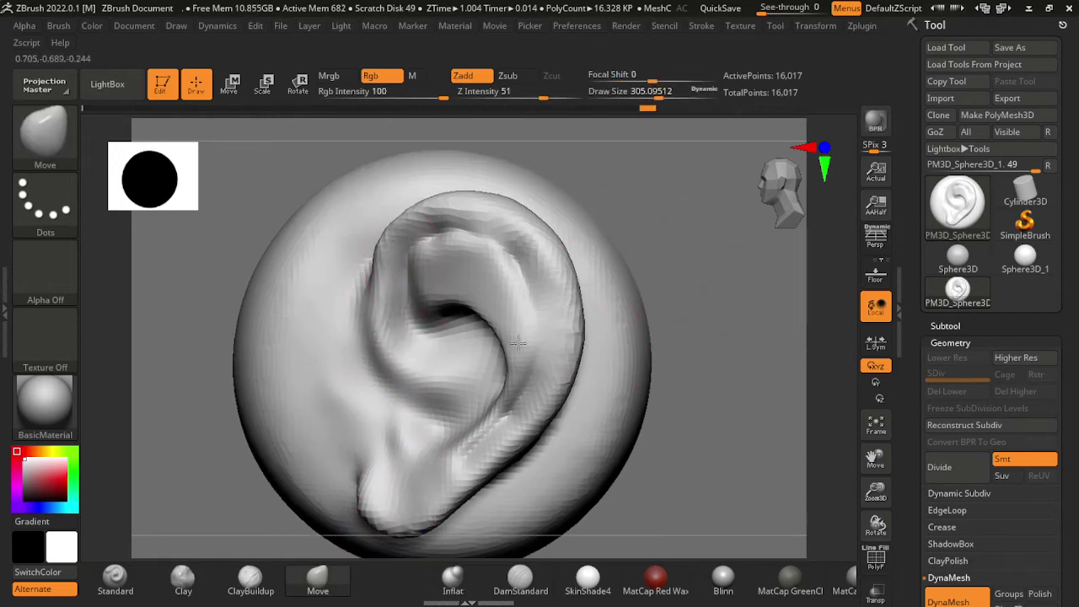
{"action": "key", "text": "s"}
{"action": "mouse_move", "coordinate": [444, 325]}
{"action": "left_mouse_down"}
{"action": "mouse_move", "coordinate": [557, 401]}
{"action": "mouse_move", "coordinate": [582, 404]}
{"action": "left_mouse_up"}
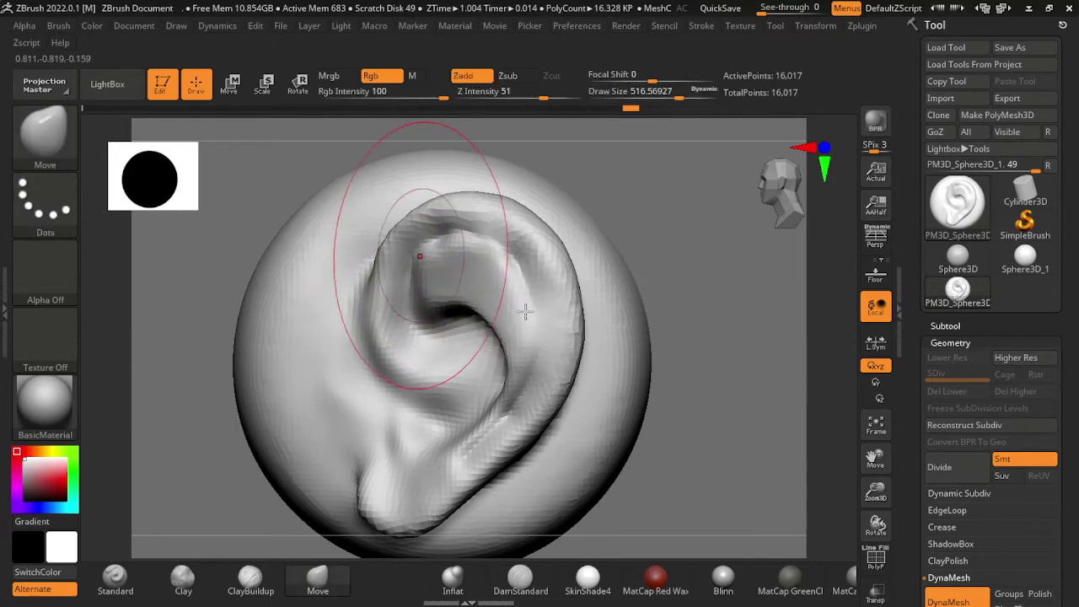
Step: Push the inner ear bowl into shape from a side view, then frame the ear front-on
{"action": "mouse_move", "coordinate": [698, 312]}
{"action": "left_mouse_down"}
{"action": "mouse_move", "coordinate": [698, 337]}
{"action": "mouse_move", "coordinate": [714, 355]}
{"action": "left_mouse_up"}
{"action": "key", "text": "s"}
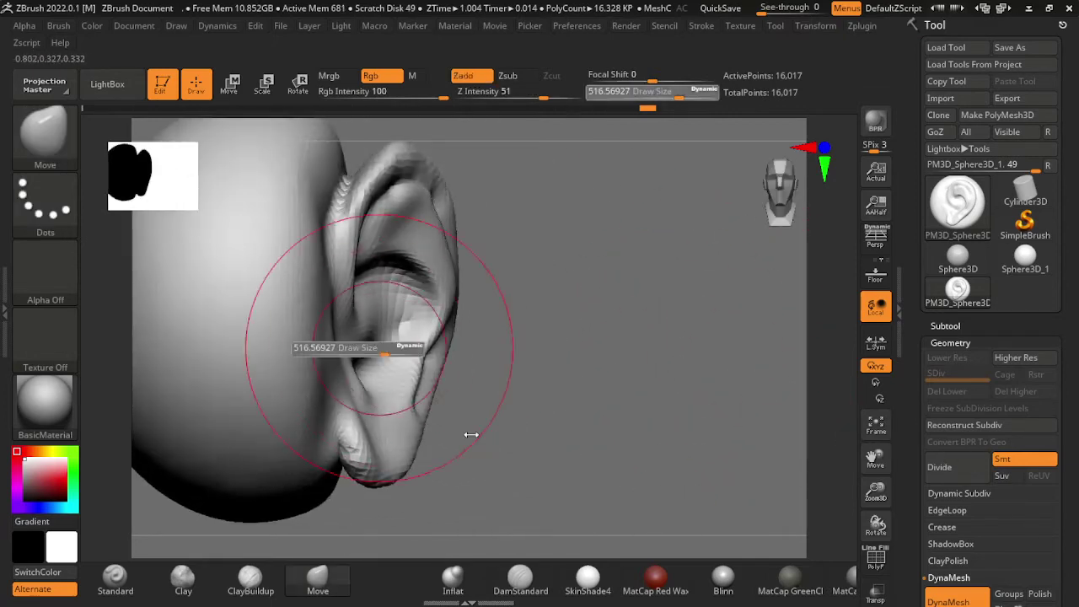
{"action": "mouse_move", "coordinate": [470, 433]}
{"action": "left_mouse_down"}
{"action": "mouse_move", "coordinate": [525, 385]}
{"action": "mouse_move", "coordinate": [554, 422]}
{"action": "left_mouse_up"}
{"action": "left_click_drag", "start_coordinate": [394, 322], "coordinate": [526, 395]}
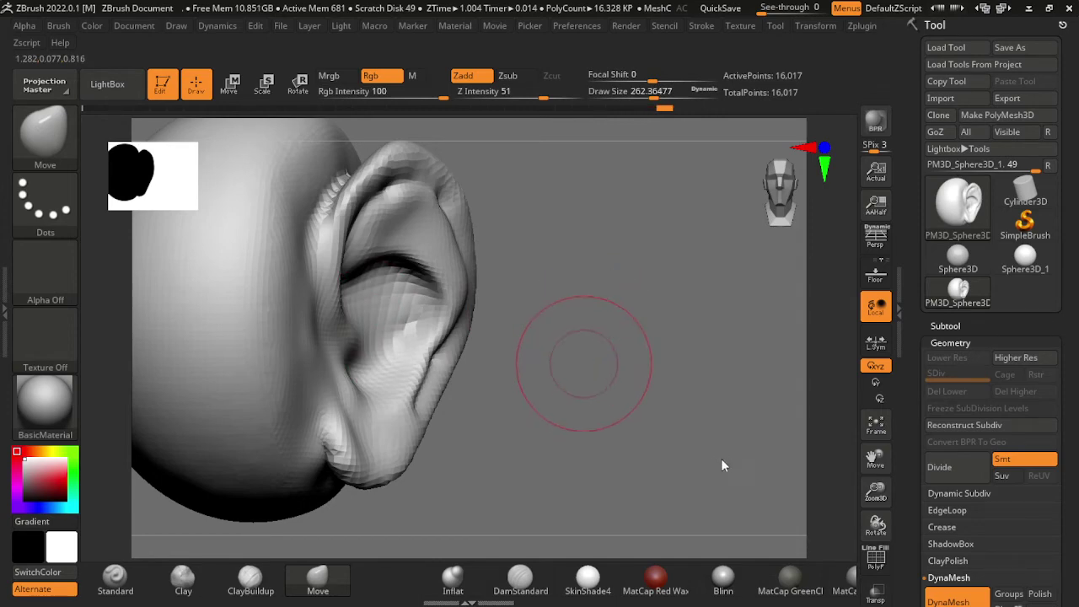
{"action": "mouse_move", "coordinate": [721, 459]}
{"action": "left_mouse_down"}
{"action": "mouse_move", "coordinate": [717, 409]}
{"action": "mouse_move", "coordinate": [511, 424]}
{"action": "left_mouse_up"}
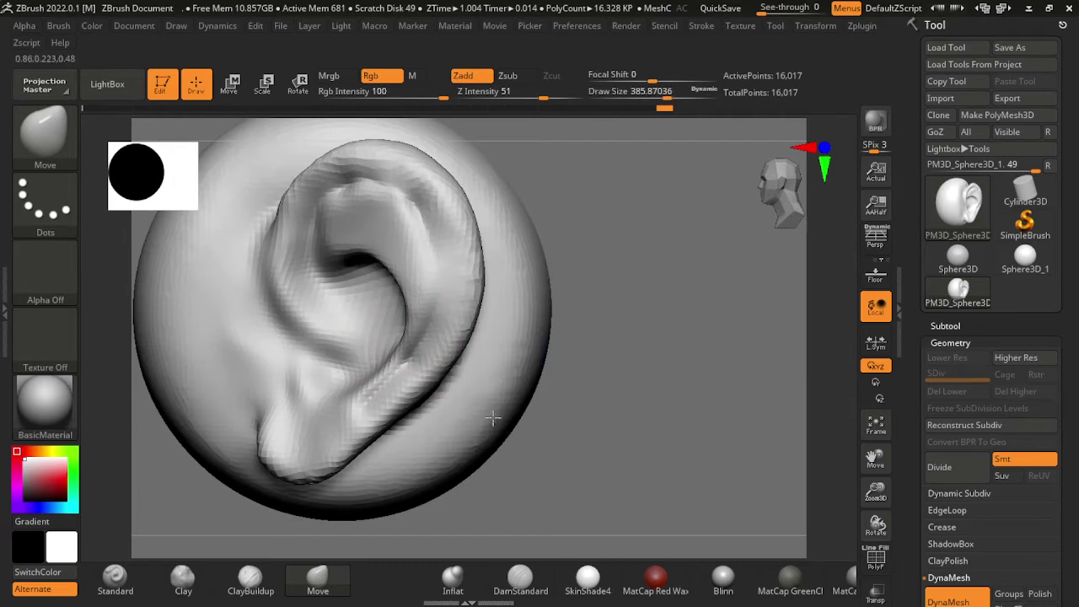
{"action": "mouse_move", "coordinate": [445, 308]}
{"action": "right_mouse_down", "text": "ctrl"}
{"action": "mouse_move", "coordinate": [614, 325]}
{"action": "mouse_move", "coordinate": [520, 552]}
{"action": "right_mouse_up", "text": "ctrl"}
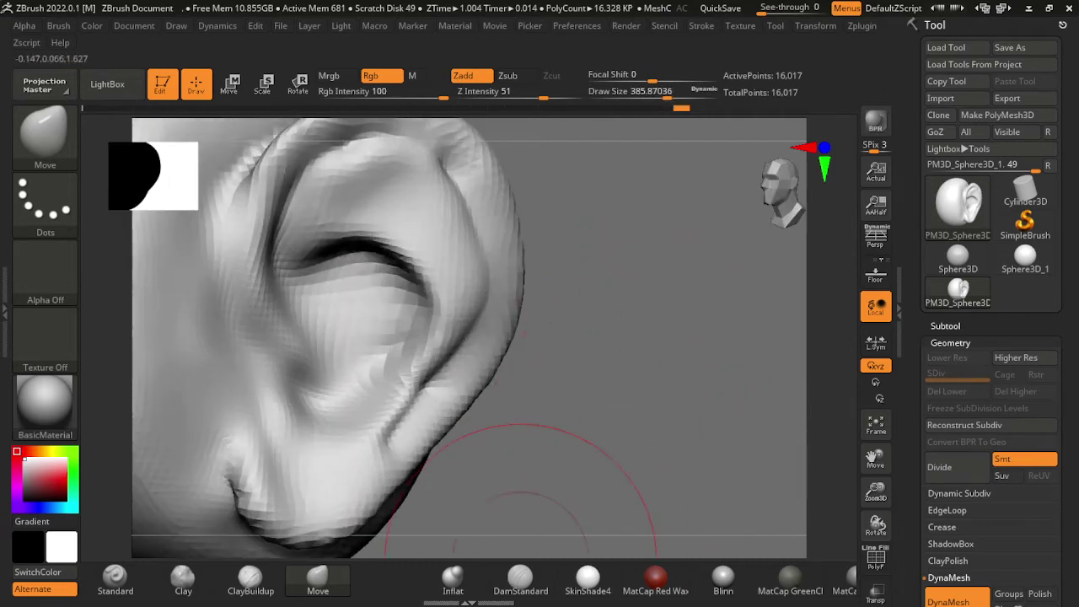
Step: Build up clay inside the inner ear bowl with the ClayBuildup brush
{"action": "left_click", "coordinate": [453, 577]}
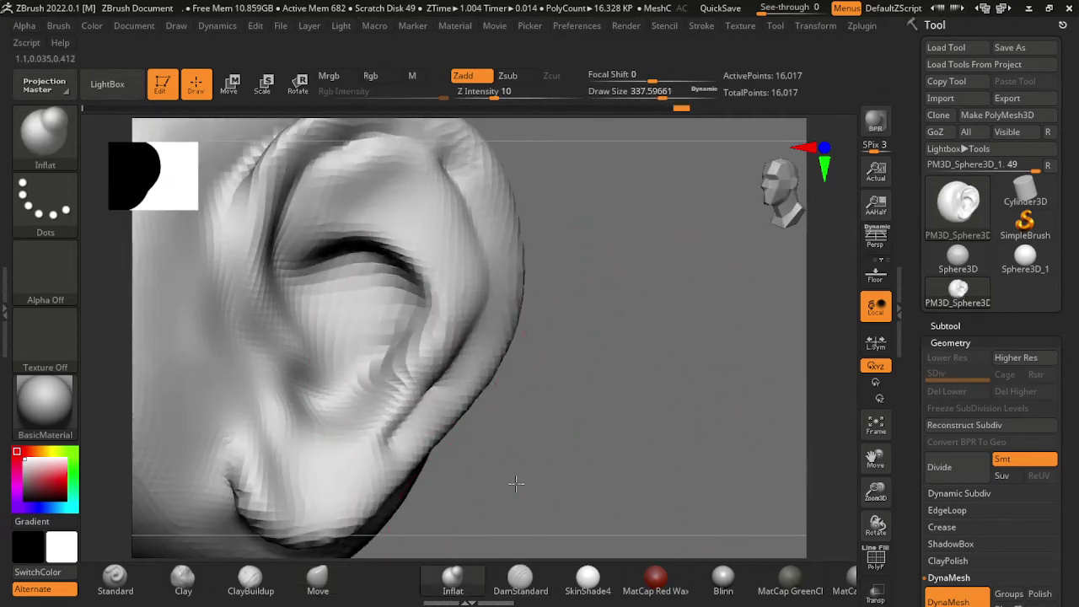
{"action": "key", "text": "s"}
{"action": "left_click_drag", "start_coordinate": [516, 483], "coordinate": [513, 465]}
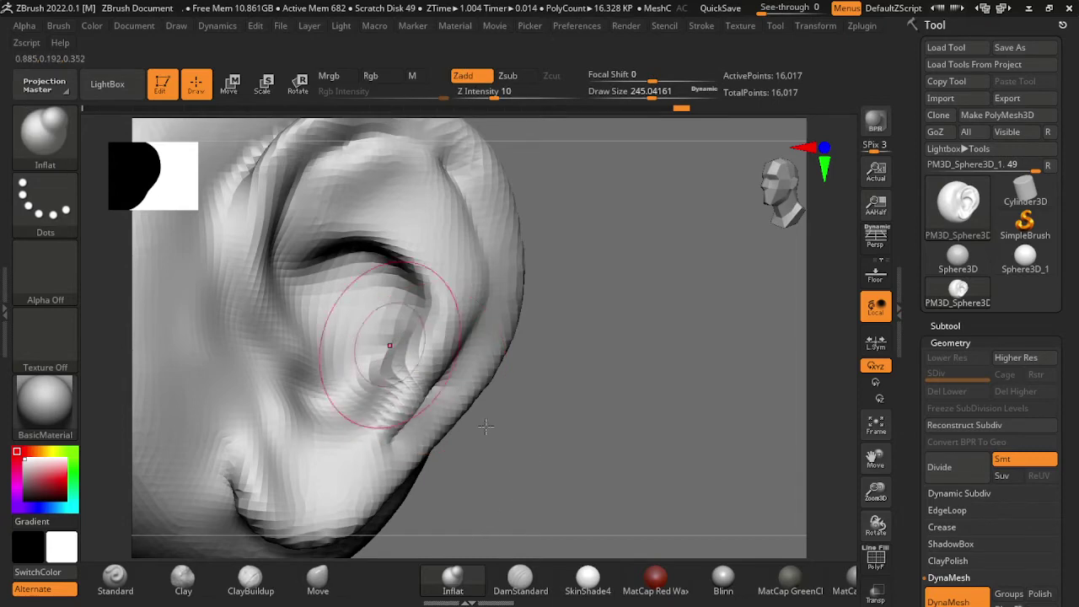
{"action": "left_click", "coordinate": [250, 577]}
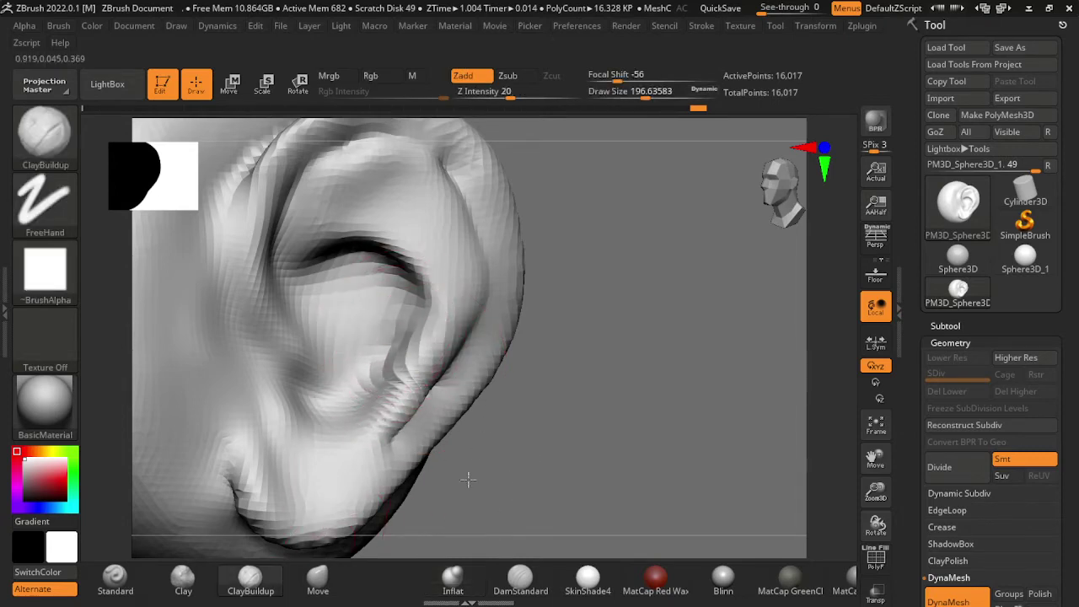
{"action": "left_click_drag", "start_coordinate": [601, 395], "coordinate": [486, 392]}
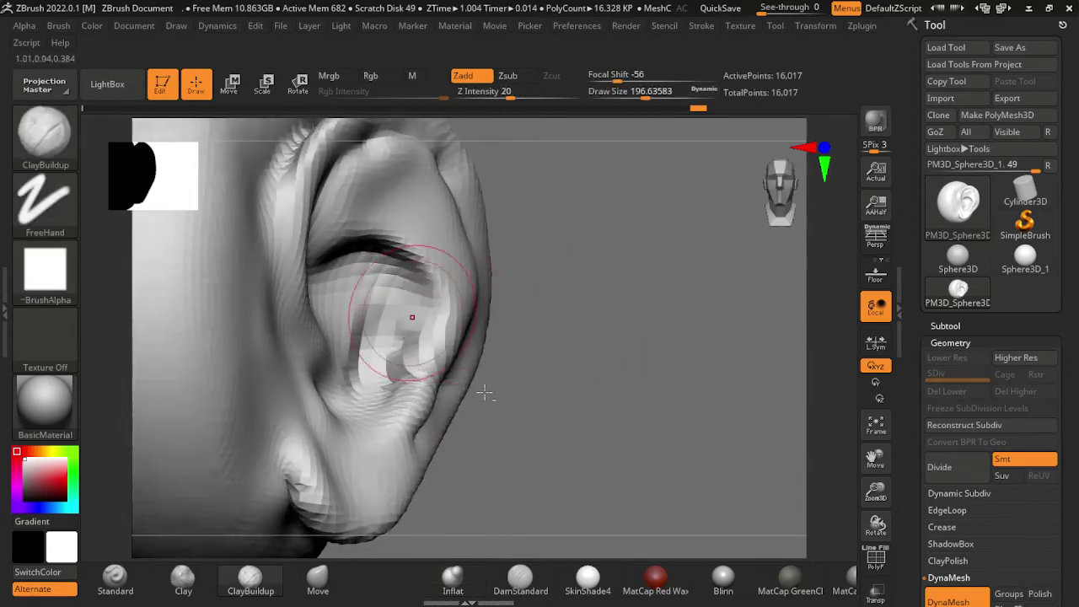
{"action": "left_click_drag", "start_coordinate": [387, 320], "coordinate": [430, 419]}
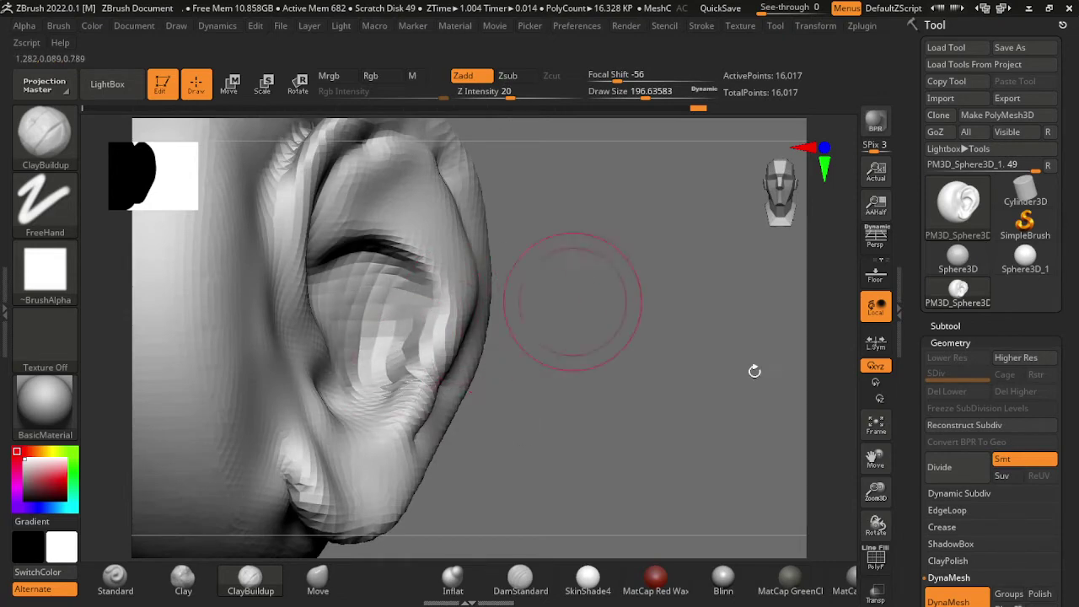
{"action": "left_click_drag", "start_coordinate": [754, 371], "coordinate": [446, 337]}
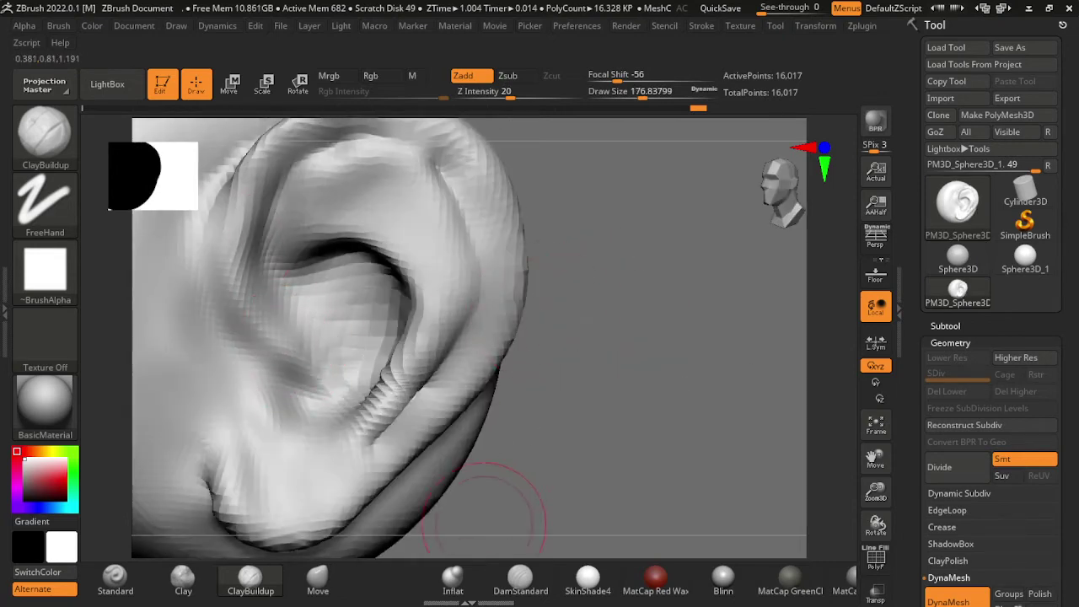
Step: Sculpt a sharp crease along the inner bowl's lower edge with the Standard brush
{"action": "left_click", "coordinate": [115, 577]}
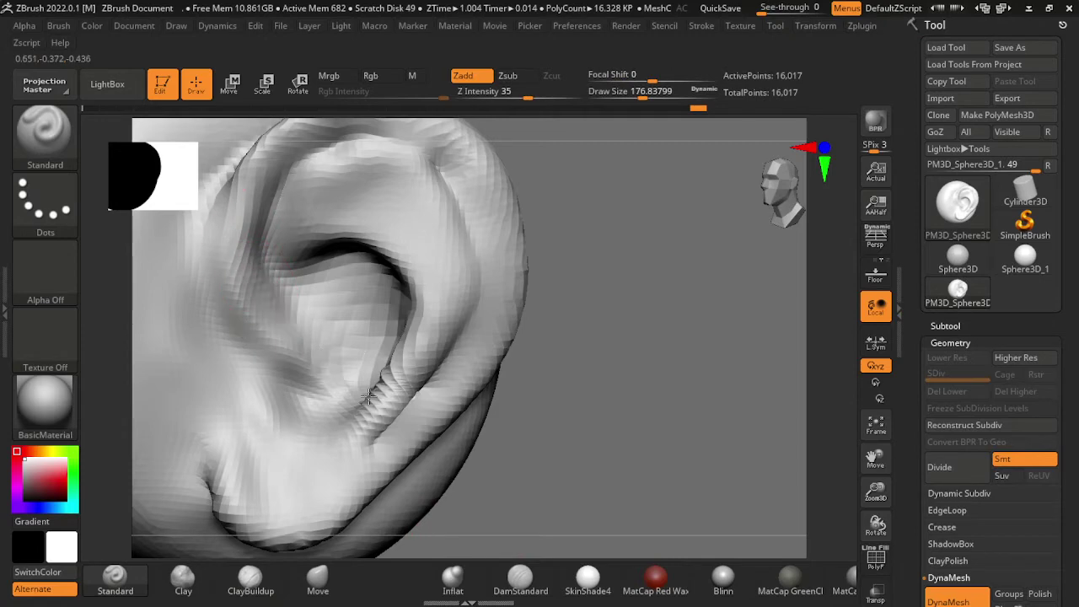
{"action": "left_click_drag", "start_coordinate": [291, 315], "coordinate": [421, 435]}
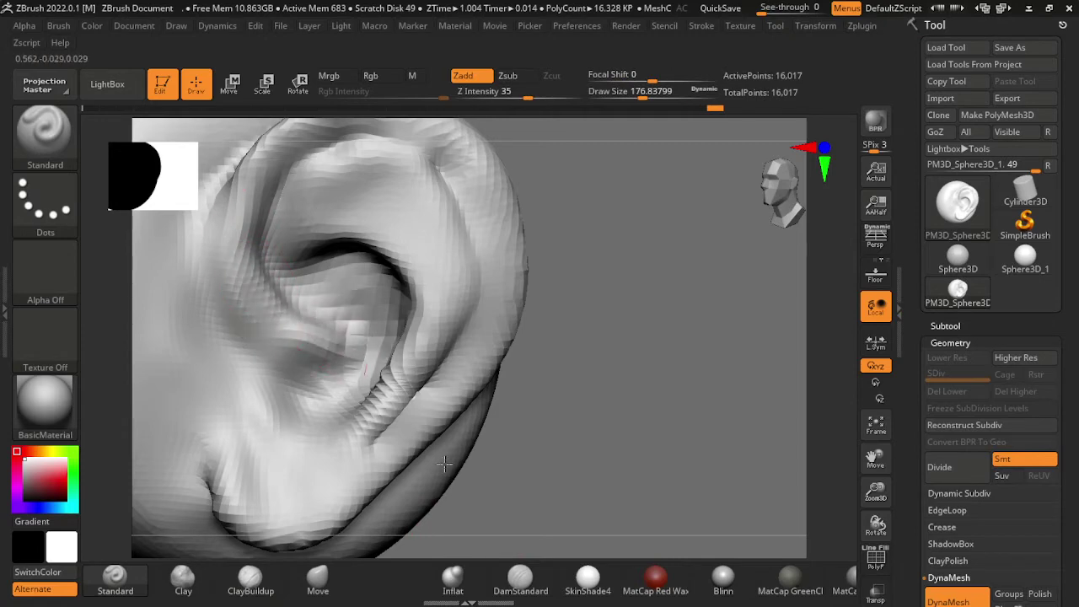
{"action": "left_click_drag", "start_coordinate": [405, 501], "coordinate": [533, 429]}
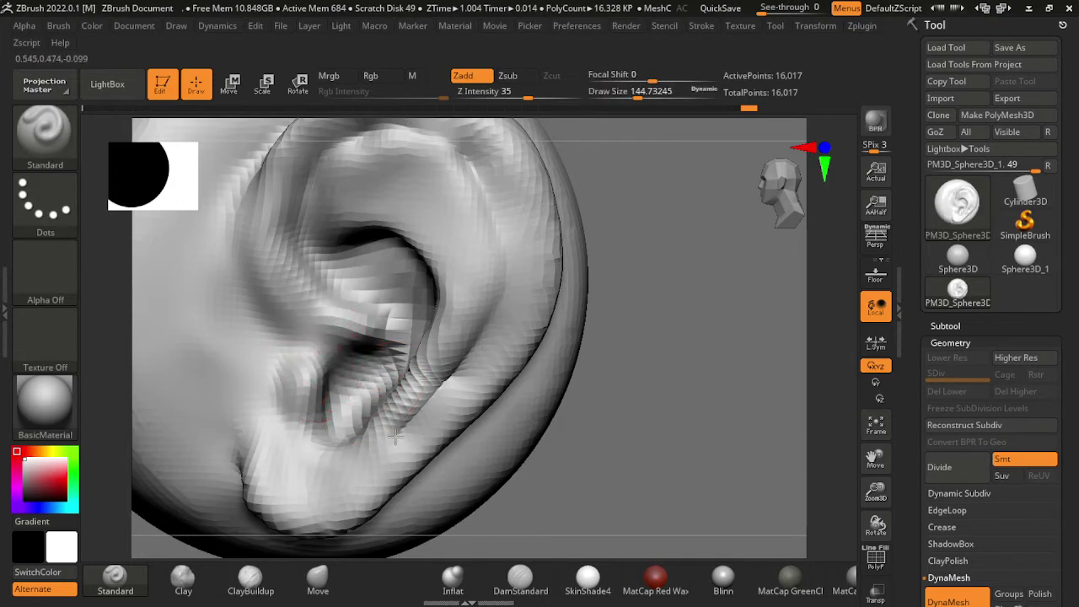
Step: With the Move brush, smooth the inner bowl fold and push it into a new fold
{"action": "left_click", "coordinate": [317, 580]}
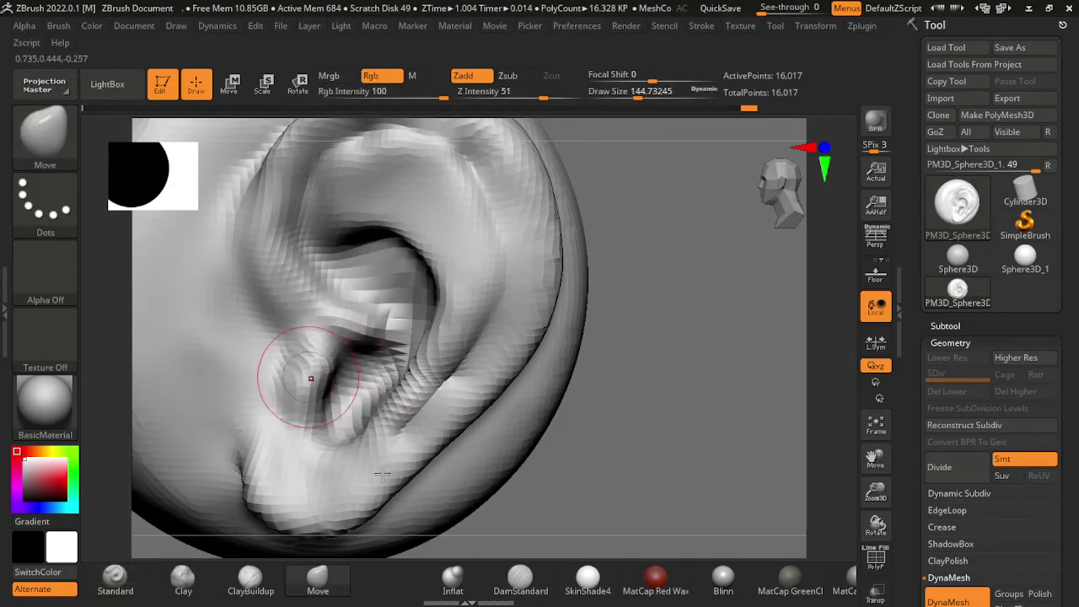
{"action": "left_click_drag", "start_coordinate": [310, 378], "coordinate": [360, 375], "text": "shift"}
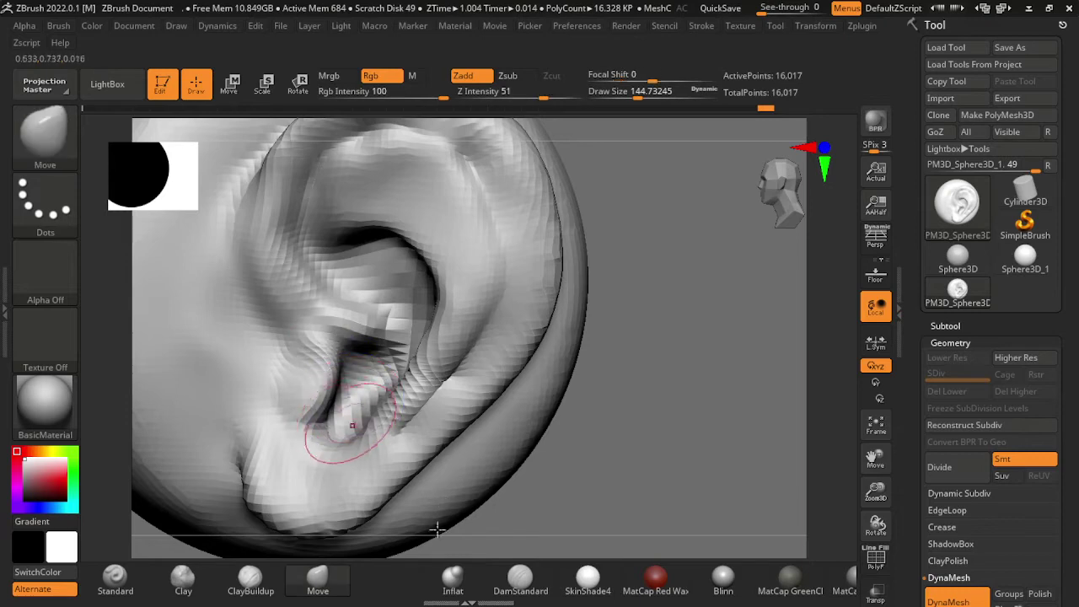
{"action": "left_click_drag", "start_coordinate": [345, 422], "coordinate": [350, 371]}
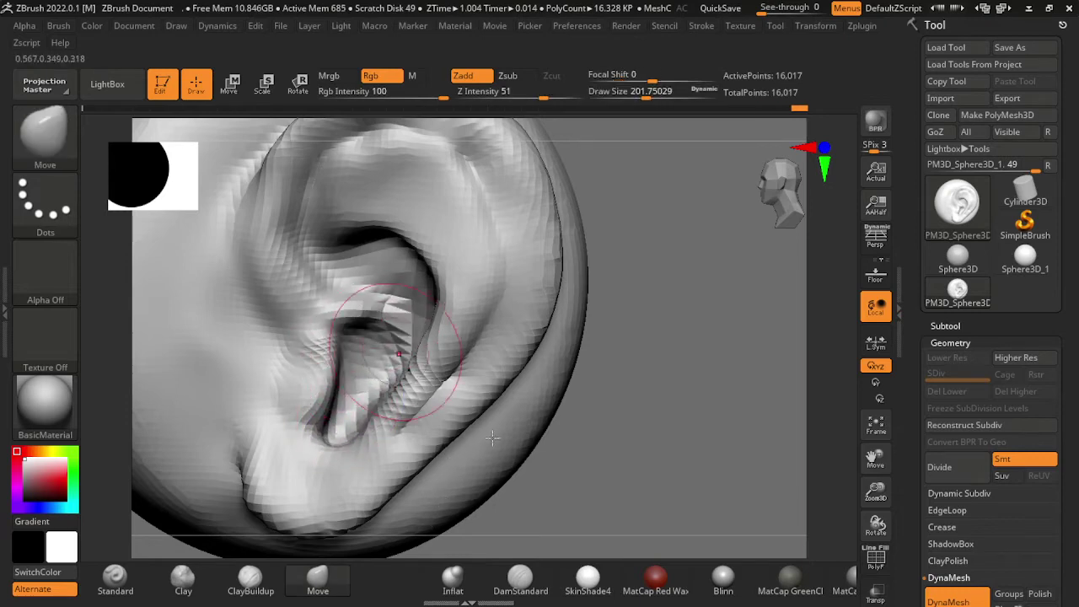
Step: From a side view, build up clay on the lower ear near the lobe and antitragus
{"action": "left_click_drag", "start_coordinate": [621, 353], "coordinate": [767, 485]}
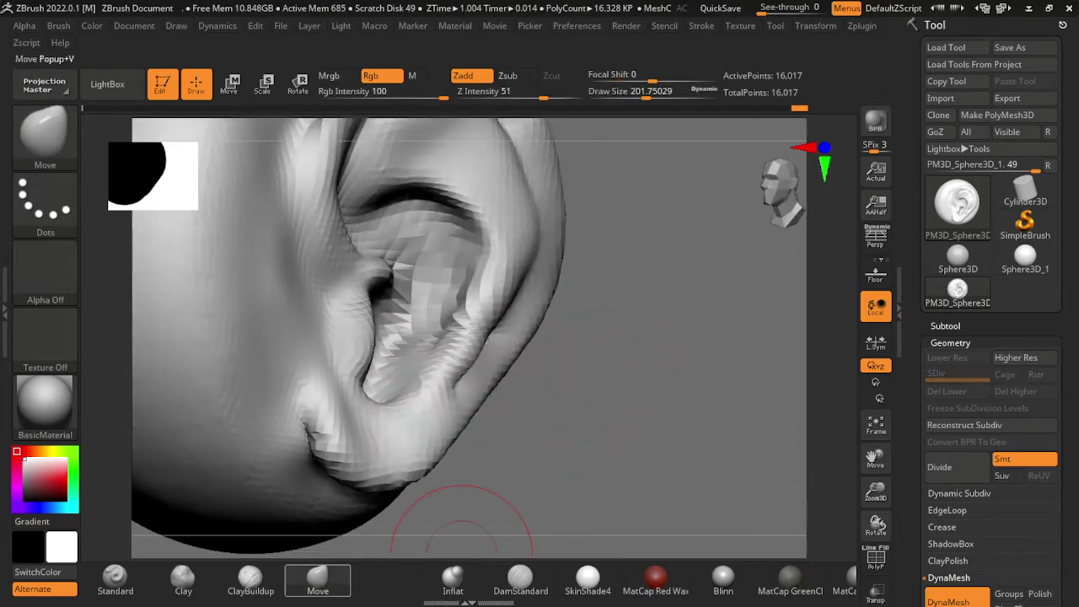
{"action": "left_click", "coordinate": [250, 578]}
{"action": "left_click_drag", "start_coordinate": [370, 472], "coordinate": [409, 422]}
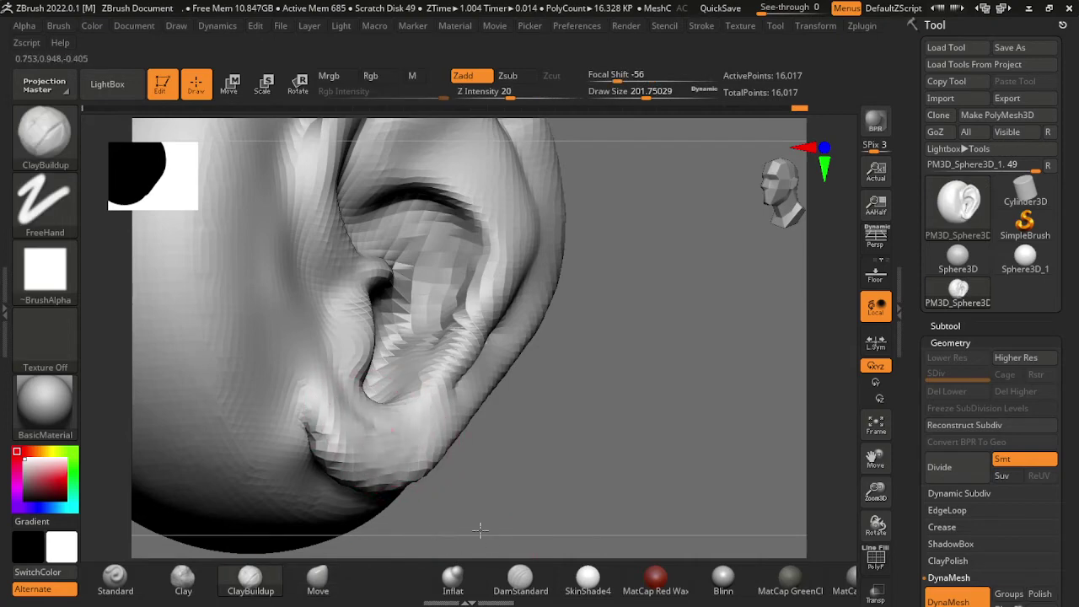
{"action": "left_click_drag", "start_coordinate": [396, 460], "coordinate": [434, 422]}
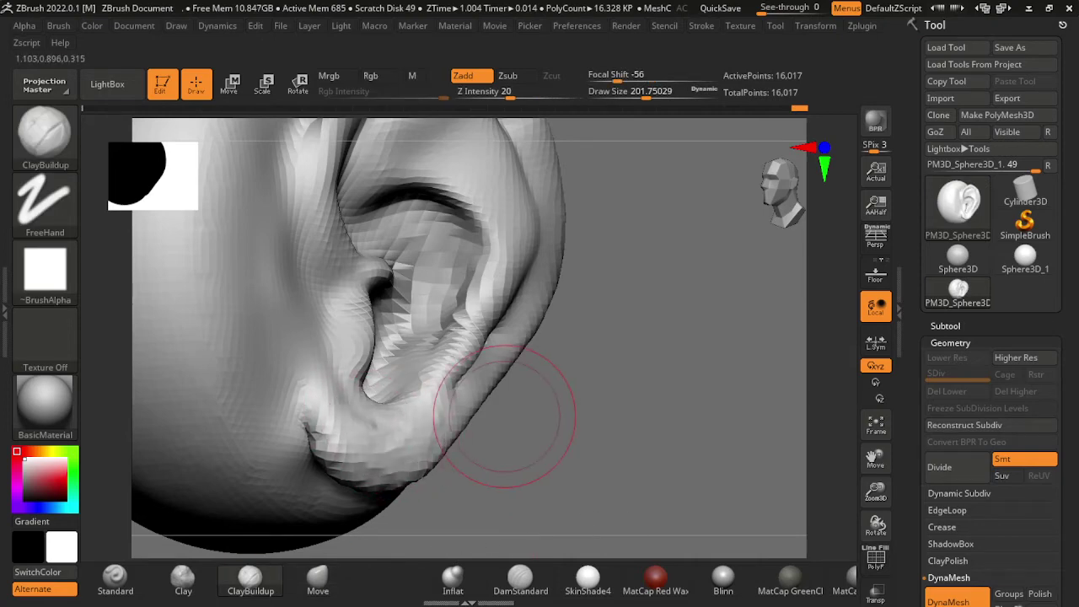
Step: Turn to a straight side view and set the Move brush to about 280
{"action": "left_click_drag", "start_coordinate": [504, 416], "coordinate": [405, 357]}
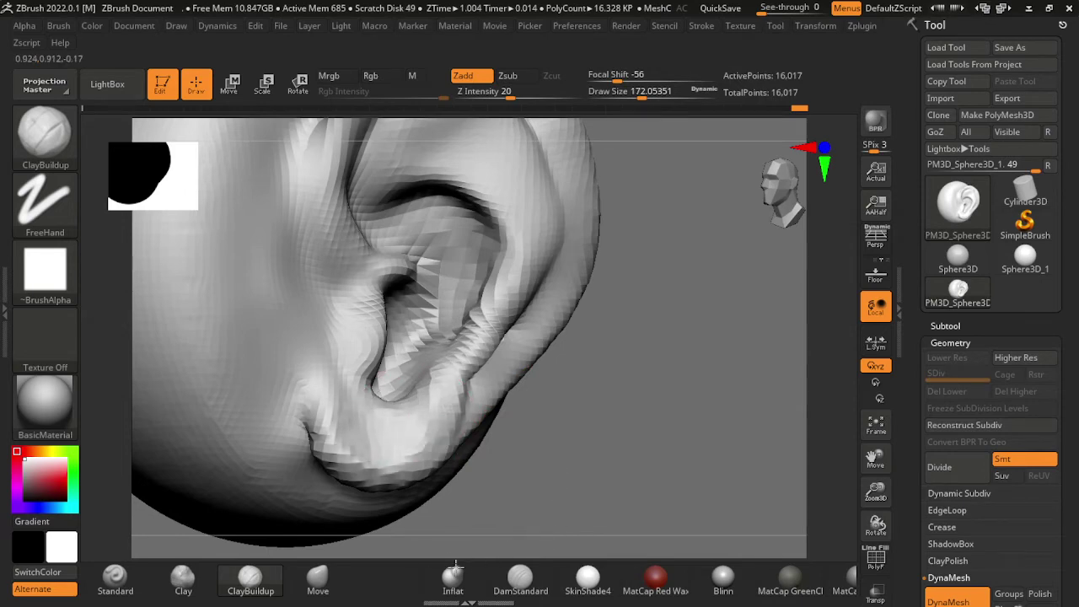
{"action": "left_click_drag", "start_coordinate": [717, 458], "coordinate": [421, 383]}
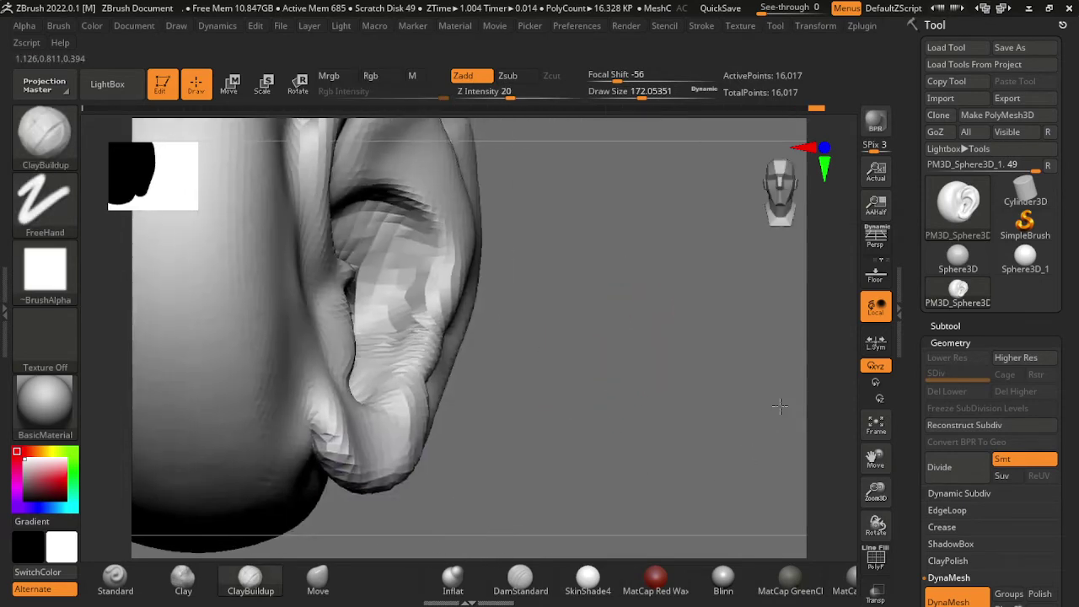
{"action": "key", "text": "s"}
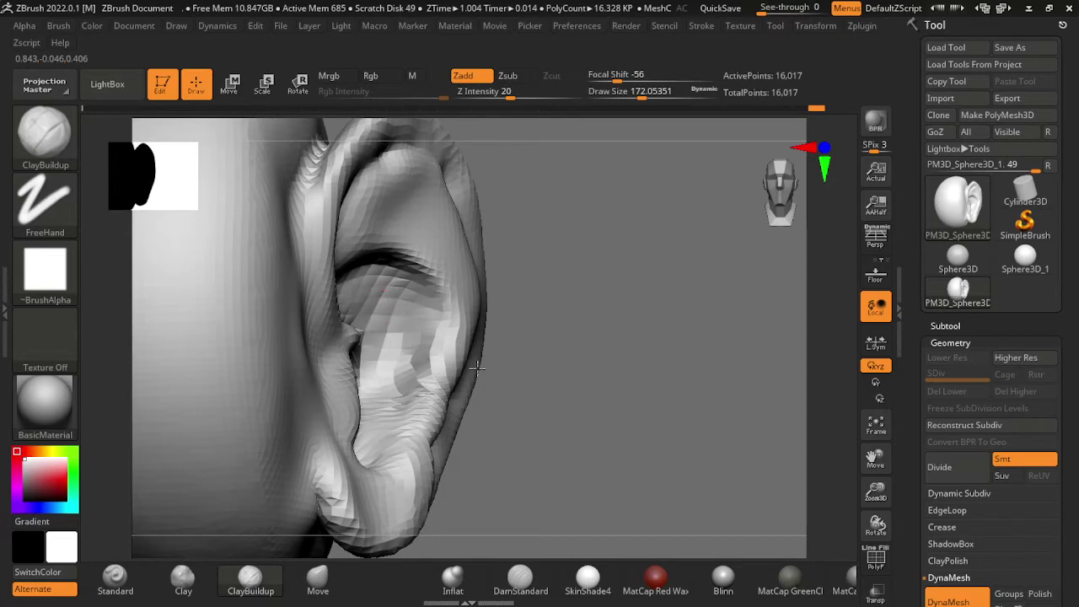
{"action": "left_click_drag", "start_coordinate": [693, 430], "coordinate": [595, 400]}
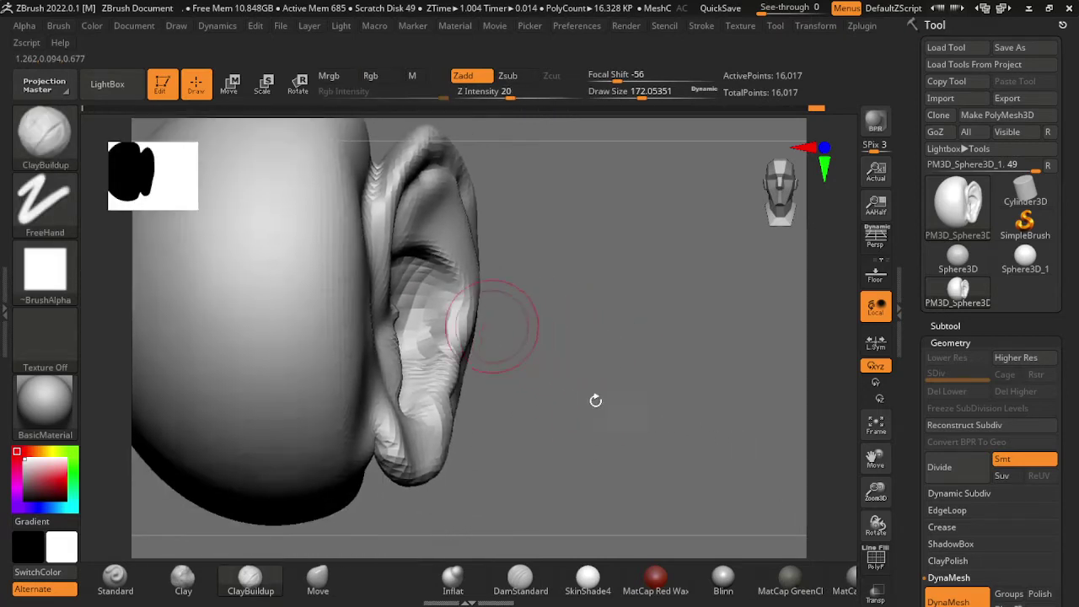
{"action": "left_click_drag", "start_coordinate": [698, 534], "coordinate": [531, 509], "text": "shift"}
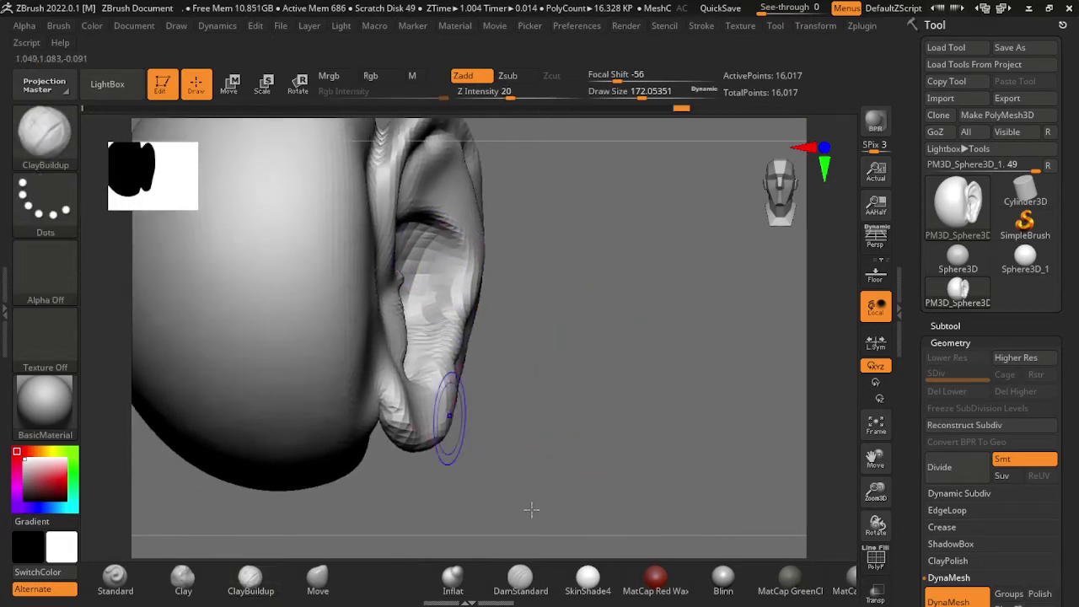
{"action": "left_click", "coordinate": [318, 580]}
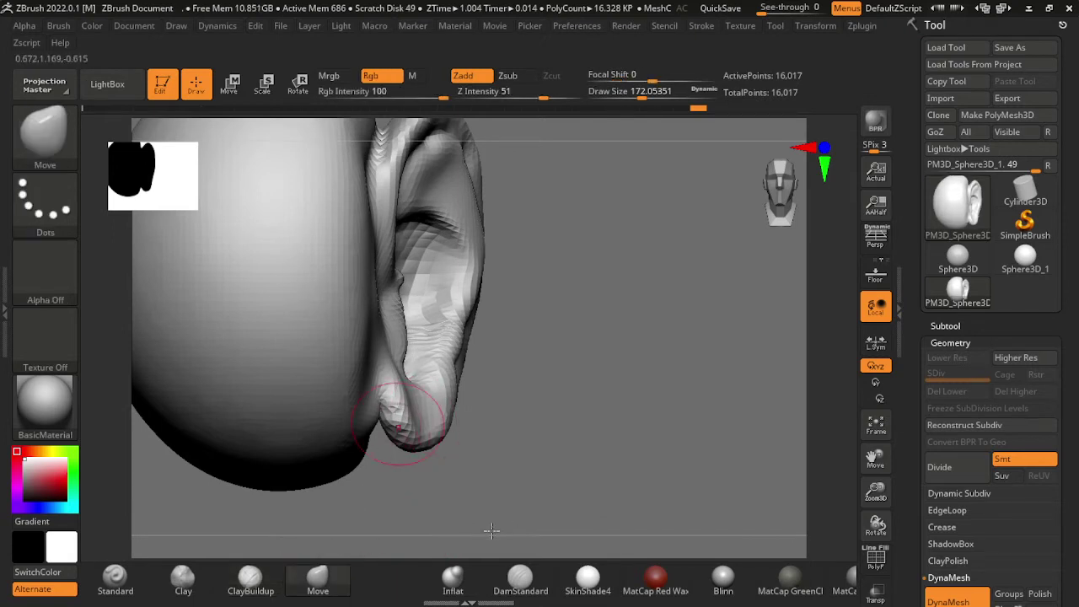
{"action": "key", "text": "s"}
{"action": "mouse_move", "coordinate": [494, 529]}
{"action": "left_mouse_down"}
{"action": "mouse_move", "coordinate": [509, 530]}
{"action": "mouse_move", "coordinate": [482, 479]}
{"action": "left_mouse_up"}
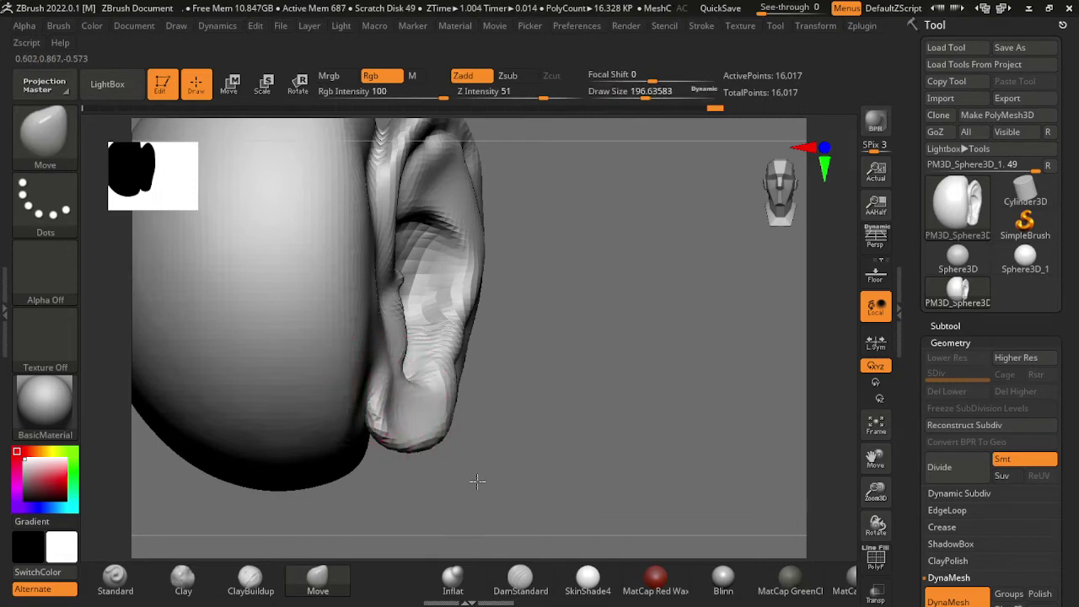
Step: Reshape the antihelix and pull the inner ear up toward it
{"action": "key", "text": "shift"}
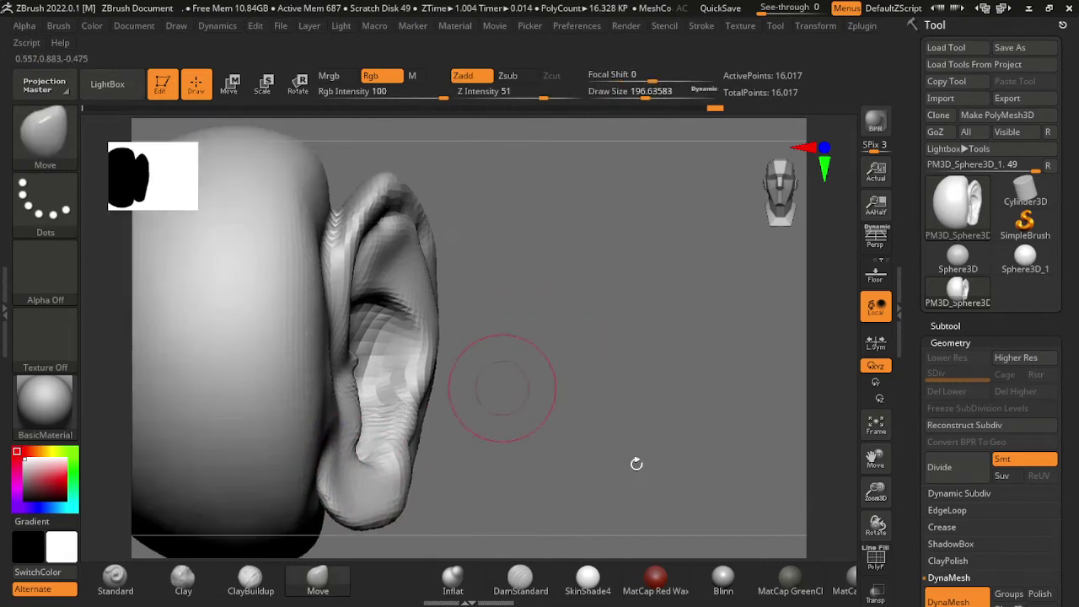
{"action": "left_click_drag", "start_coordinate": [638, 462], "coordinate": [686, 492]}
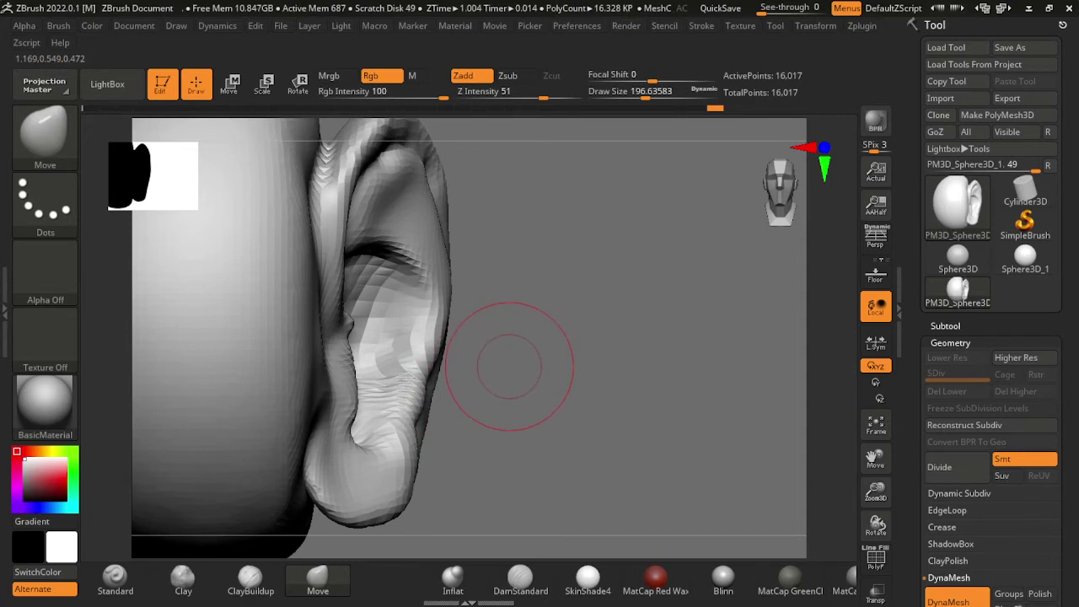
{"action": "left_click_drag", "start_coordinate": [509, 366], "coordinate": [584, 480]}
{"action": "left_click_drag", "start_coordinate": [356, 383], "coordinate": [347, 374]}
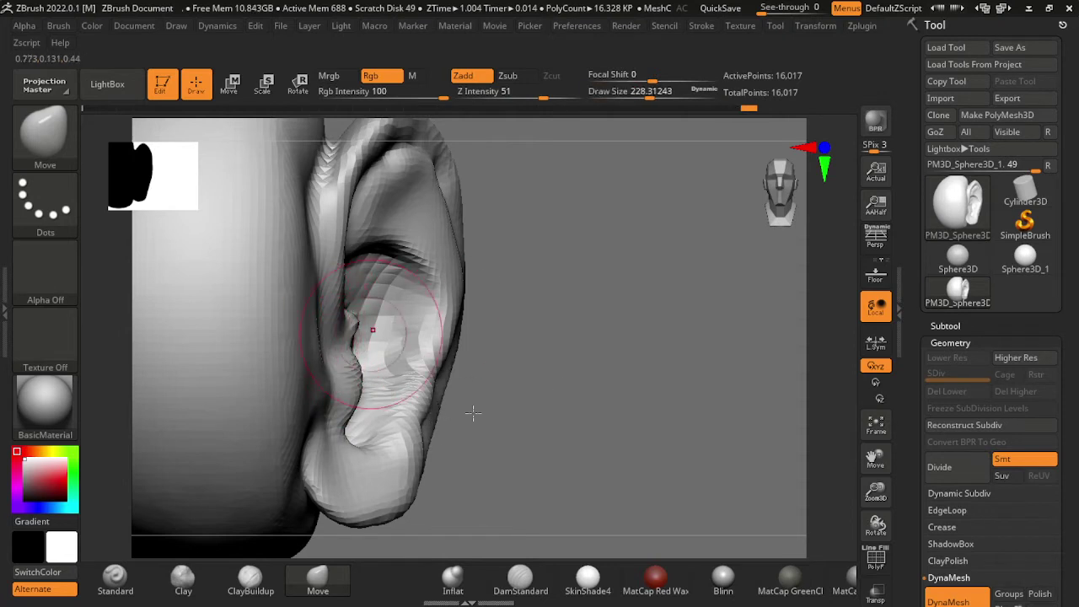
{"action": "left_click_drag", "start_coordinate": [474, 412], "coordinate": [655, 433]}
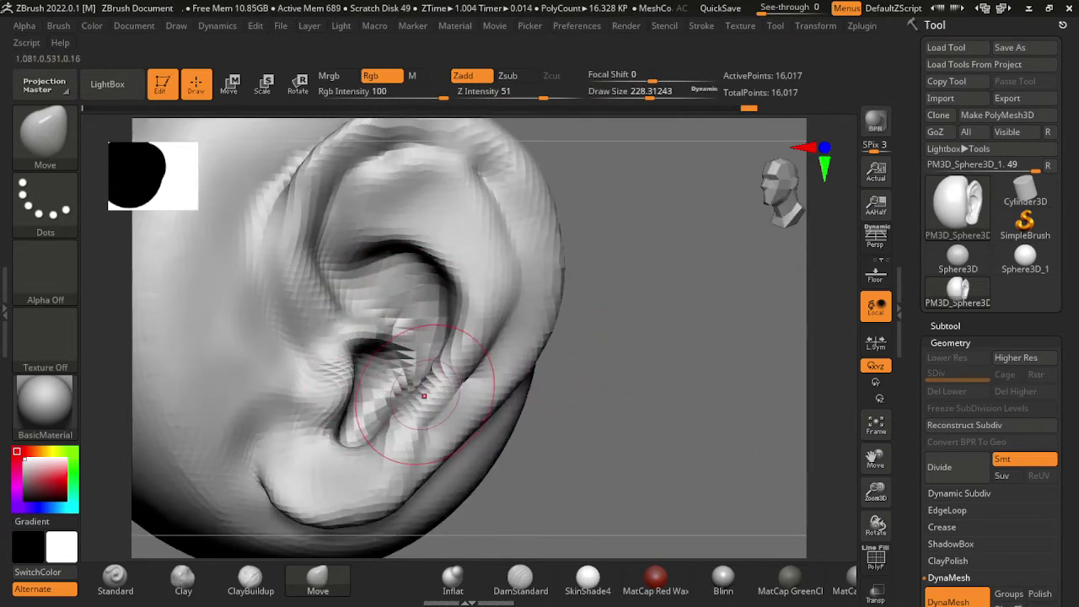
{"action": "mouse_move", "coordinate": [424, 395]}
{"action": "left_mouse_down"}
{"action": "mouse_move", "coordinate": [439, 350]}
{"action": "mouse_move", "coordinate": [448, 433]}
{"action": "mouse_move", "coordinate": [425, 439]}
{"action": "left_mouse_up"}
Step: Shrink the brush to about 233 and pull the top of the ear rim upward
{"action": "key", "text": "s"}
{"action": "key", "text": "ctrl+z"}
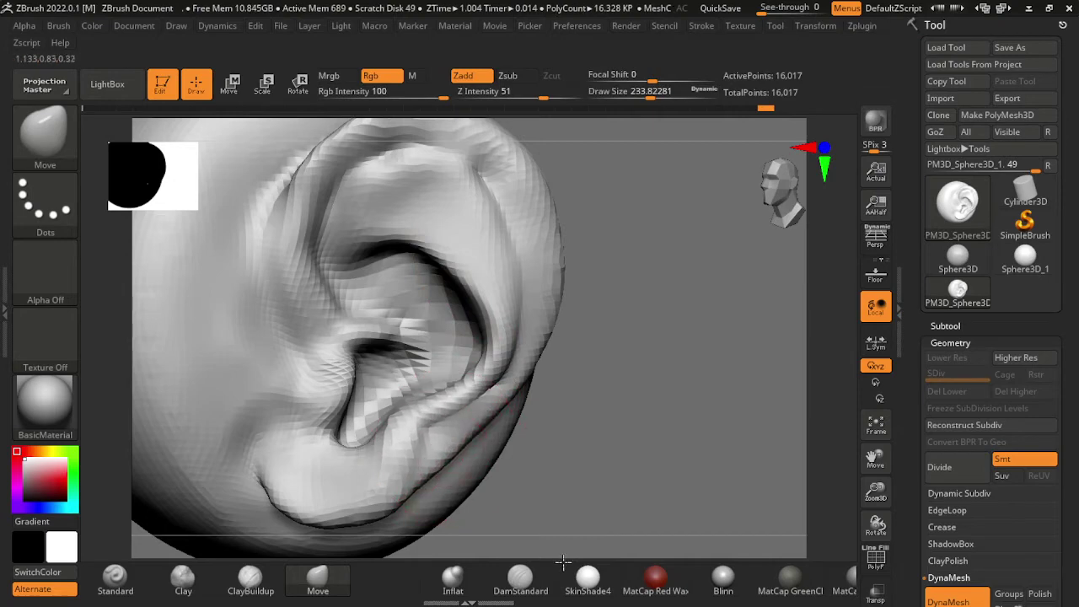
{"action": "left_click_drag", "start_coordinate": [742, 393], "coordinate": [691, 363]}
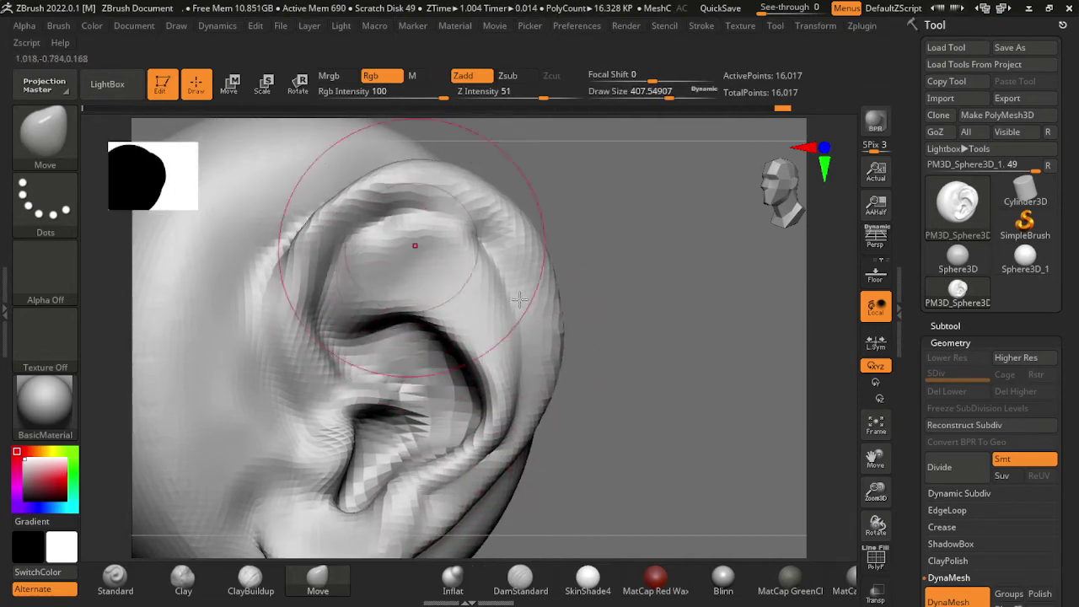
{"action": "left_click_drag", "start_coordinate": [471, 220], "coordinate": [459, 169]}
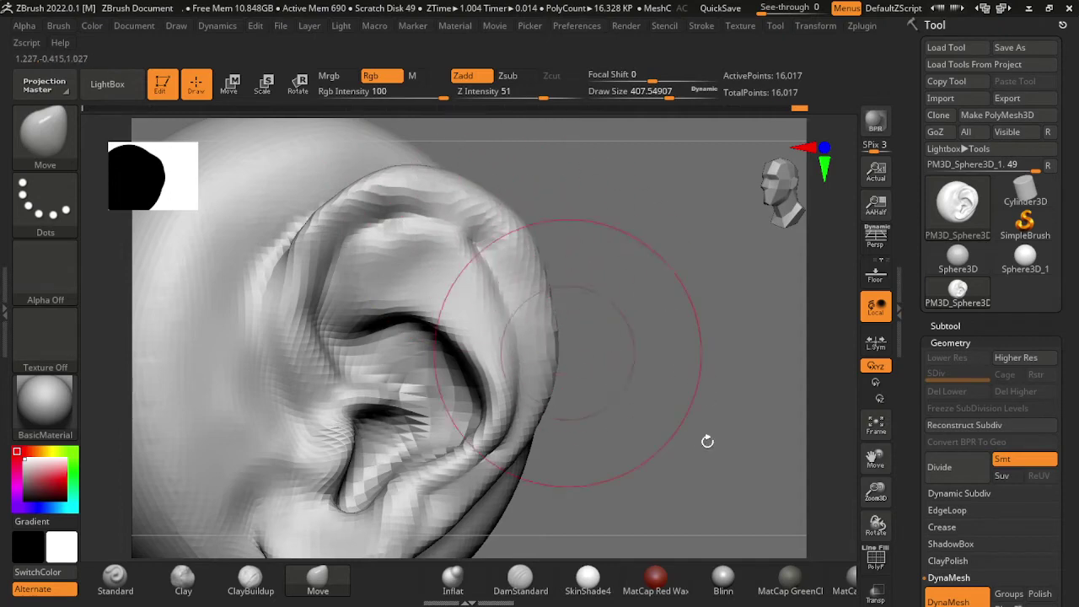
{"action": "mouse_move", "coordinate": [711, 441]}
{"action": "left_mouse_down"}
{"action": "mouse_move", "coordinate": [763, 387]}
{"action": "mouse_move", "coordinate": [742, 393]}
{"action": "mouse_move", "coordinate": [725, 421]}
{"action": "left_mouse_up"}
Step: Carve a crease along the upper ear fold with DamStandard at about 234
{"action": "left_click", "coordinate": [520, 579]}
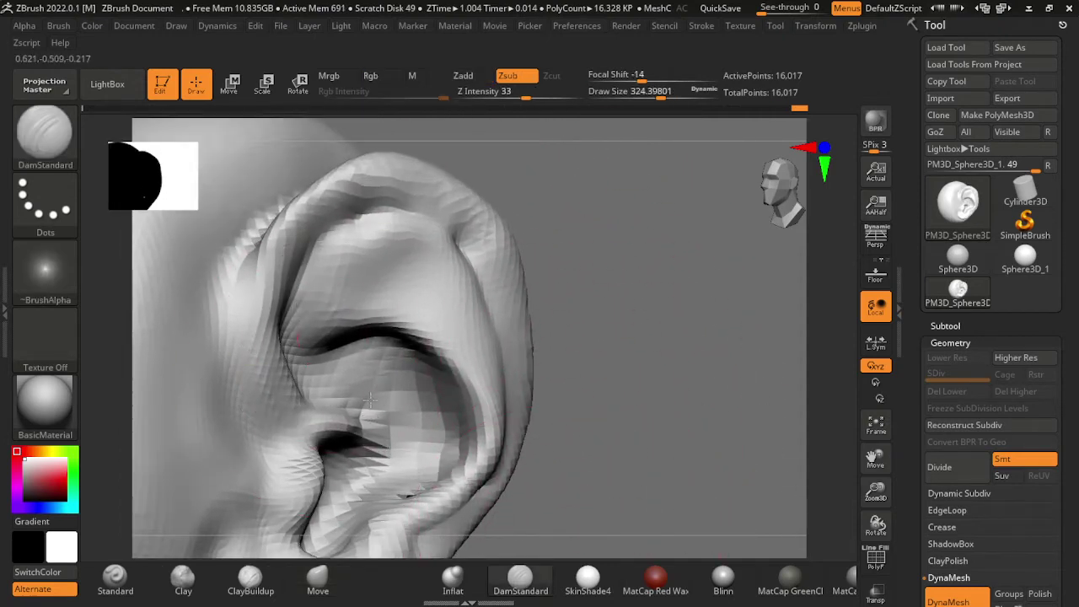
{"action": "key", "text": "s"}
{"action": "left_click_drag", "start_coordinate": [363, 308], "coordinate": [333, 308]}
{"action": "left_click_drag", "start_coordinate": [383, 271], "coordinate": [307, 282]}
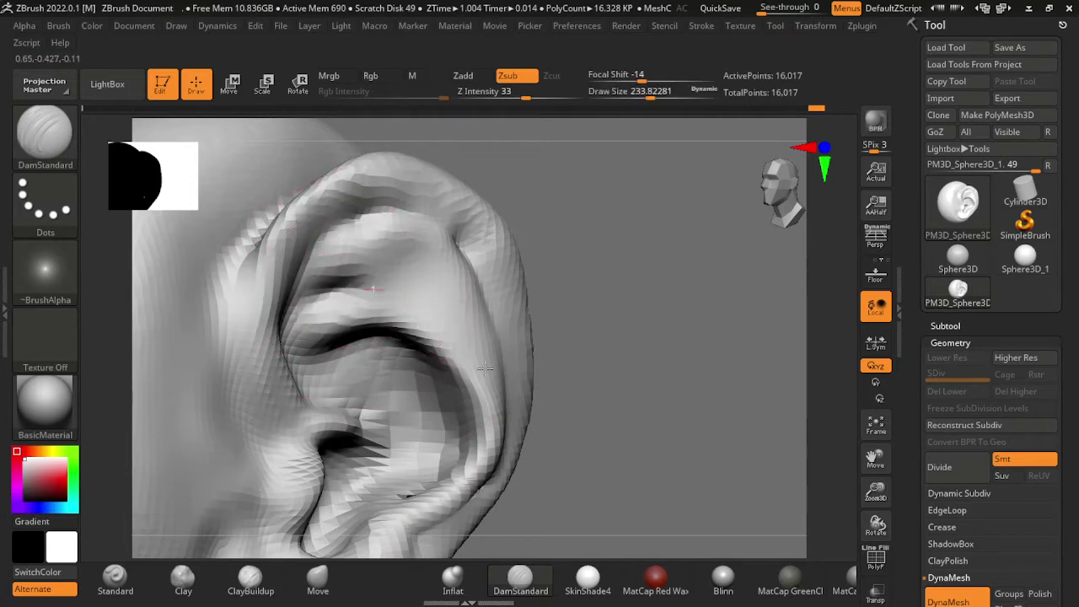
{"action": "key", "text": "s"}
{"action": "left_click_drag", "start_coordinate": [421, 287], "coordinate": [405, 286]}
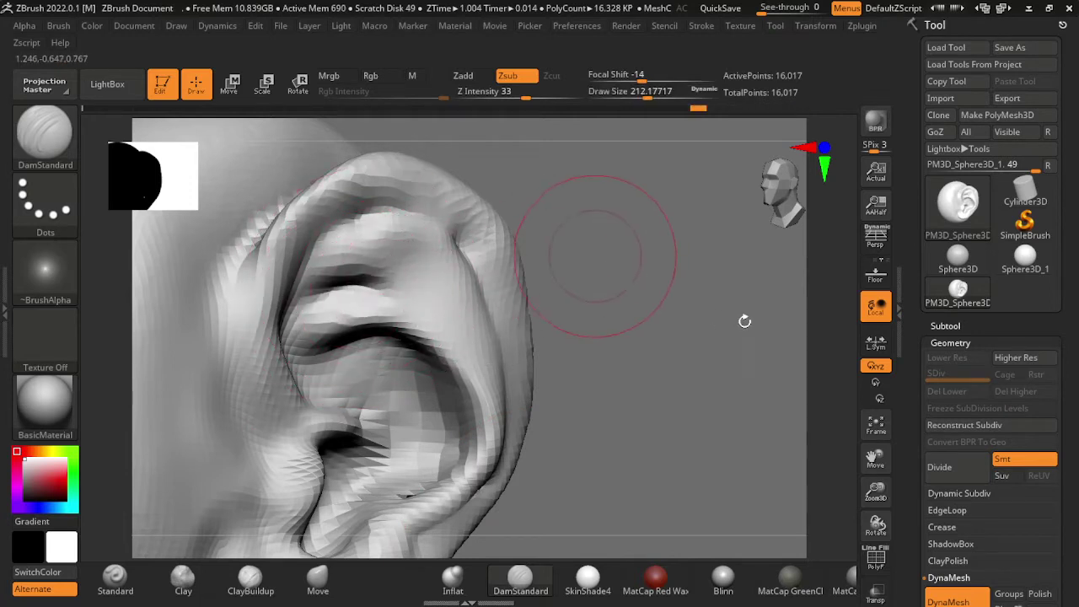
Step: Shrink the brush to about 136 and carve a crease along the ear's top ridge
{"action": "left_click_drag", "start_coordinate": [749, 302], "coordinate": [501, 260]}
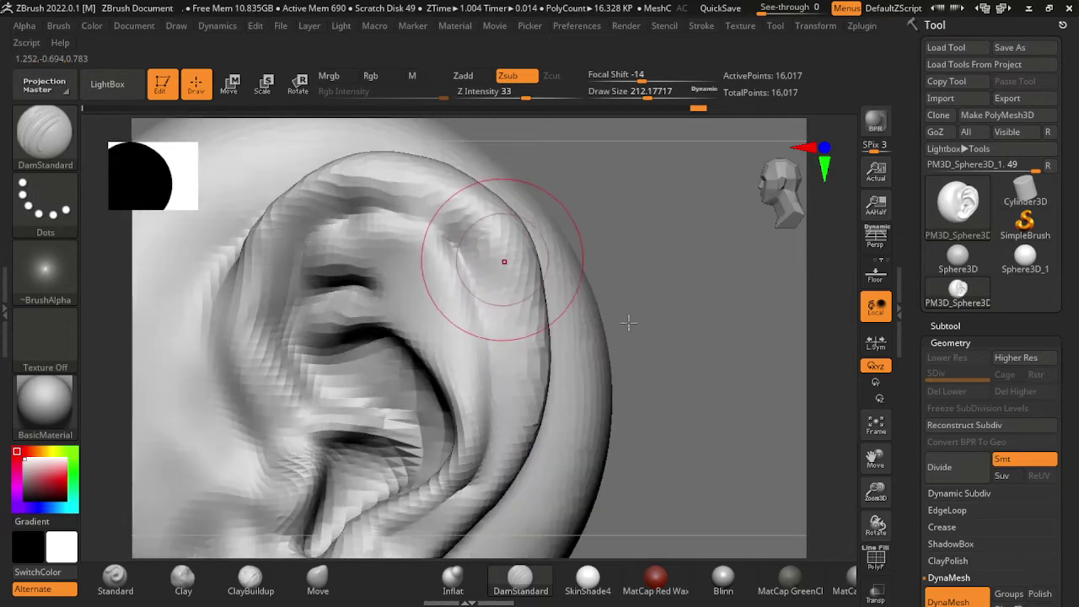
{"action": "left_click_drag", "start_coordinate": [795, 292], "coordinate": [831, 321]}
{"action": "key", "text": "s"}
{"action": "left_click_drag", "start_coordinate": [506, 303], "coordinate": [404, 354]}
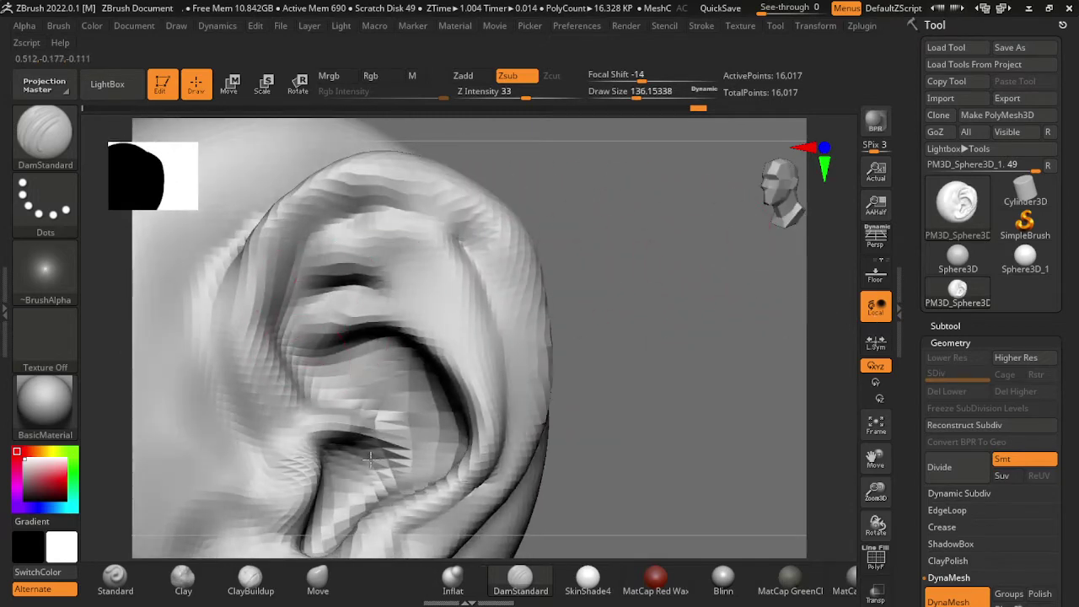
{"action": "key", "text": "s"}
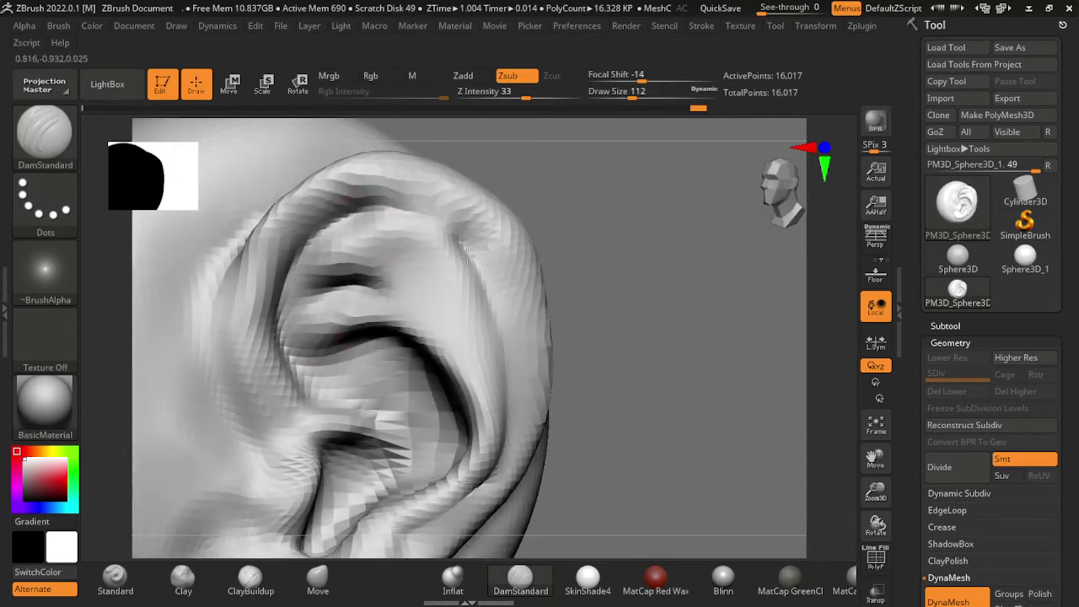
{"action": "left_click_drag", "start_coordinate": [354, 207], "coordinate": [442, 211]}
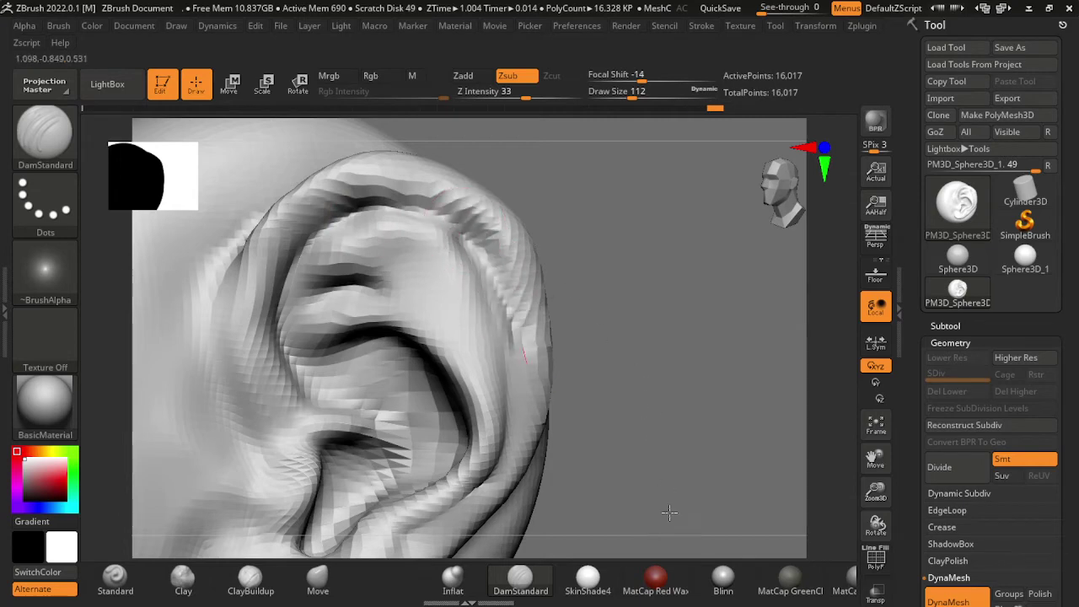
Step: At brush size about 132, define the outer rim from the top down to the lobe
{"action": "left_click_drag", "start_coordinate": [669, 510], "coordinate": [694, 341]}
{"action": "key", "text": "s"}
{"action": "left_click_drag", "start_coordinate": [601, 257], "coordinate": [621, 281]}
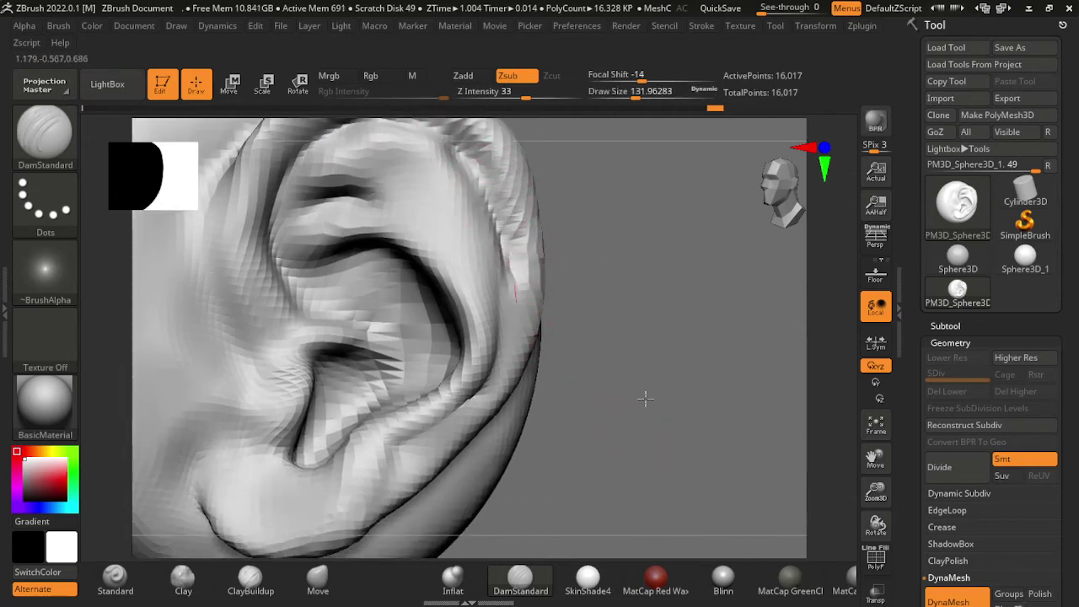
{"action": "left_click_drag", "start_coordinate": [760, 387], "coordinate": [691, 361]}
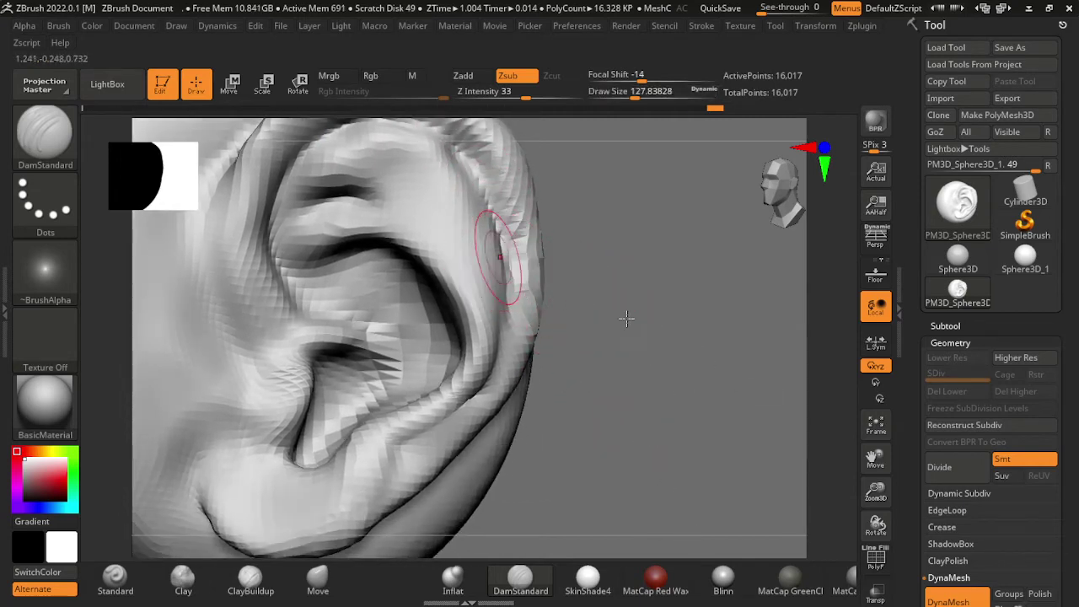
{"action": "left_click_drag", "start_coordinate": [517, 299], "coordinate": [446, 438]}
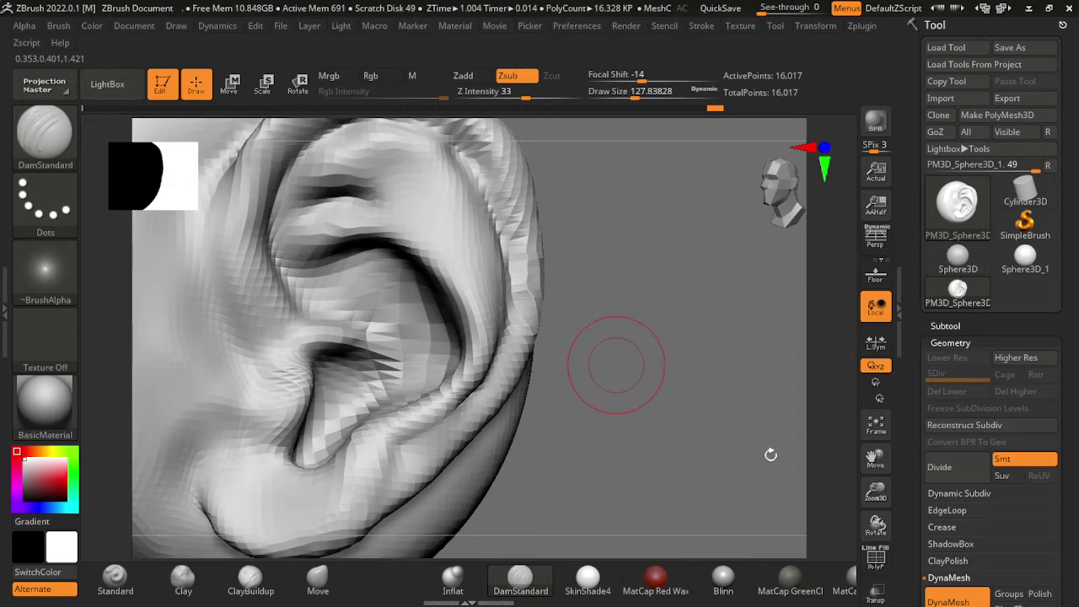
{"action": "left_click_drag", "start_coordinate": [775, 452], "coordinate": [666, 510]}
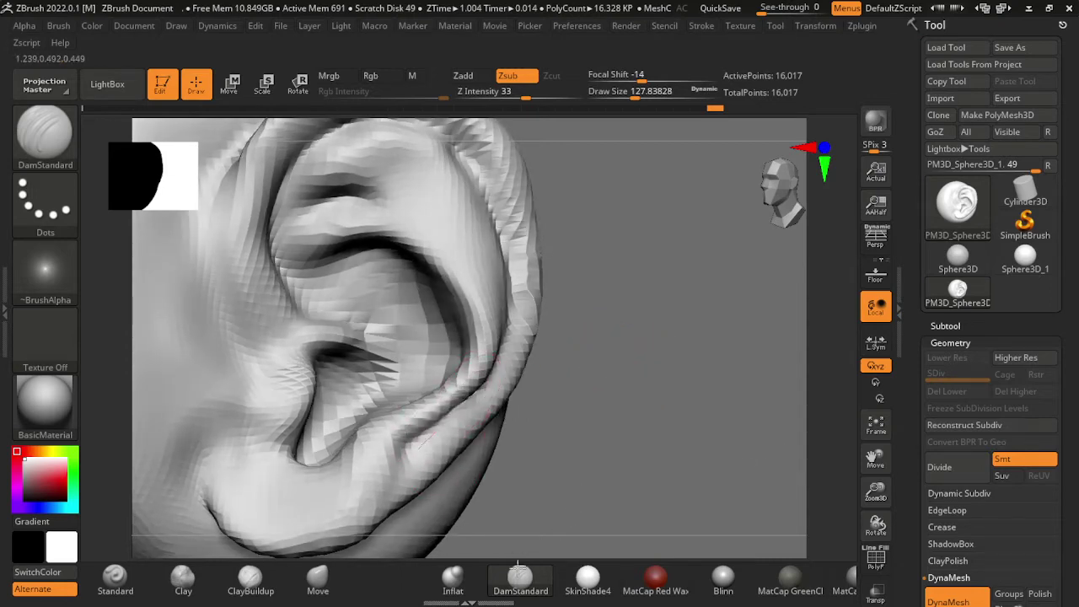
{"action": "left_click_drag", "start_coordinate": [515, 552], "coordinate": [606, 544]}
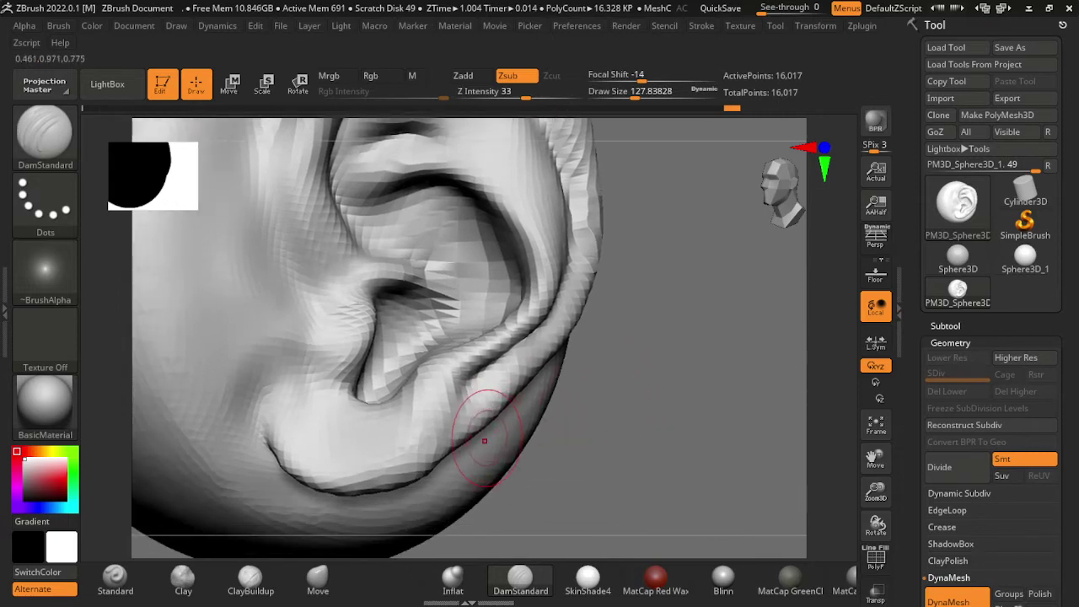
{"action": "left_click_drag", "start_coordinate": [668, 504], "coordinate": [710, 525]}
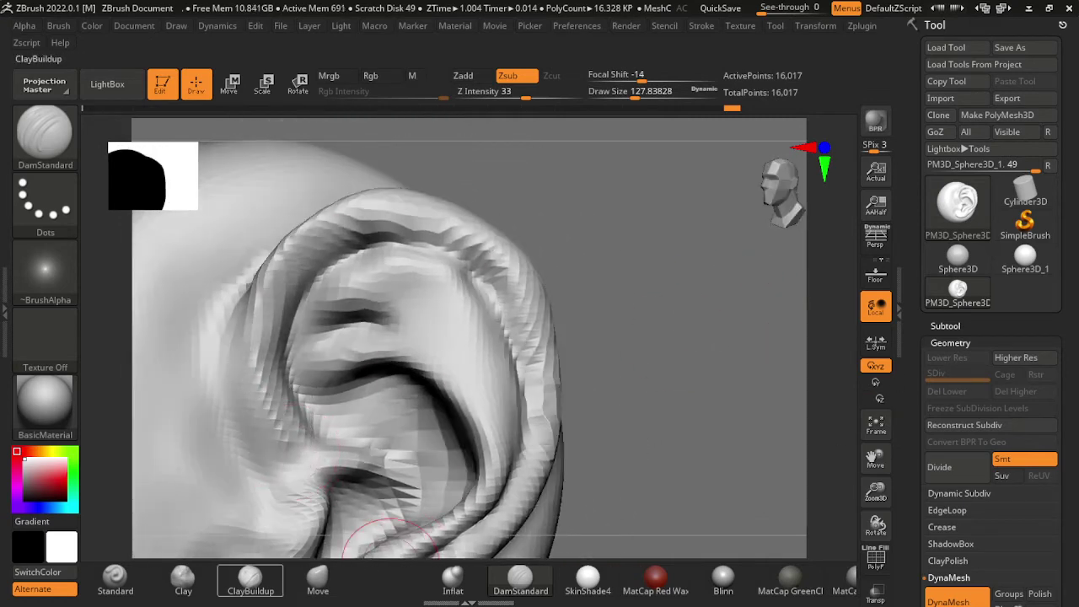
Step: Return to ClayBuildup and, from a side view, set its draw size to about 145
{"action": "left_click", "coordinate": [251, 578]}
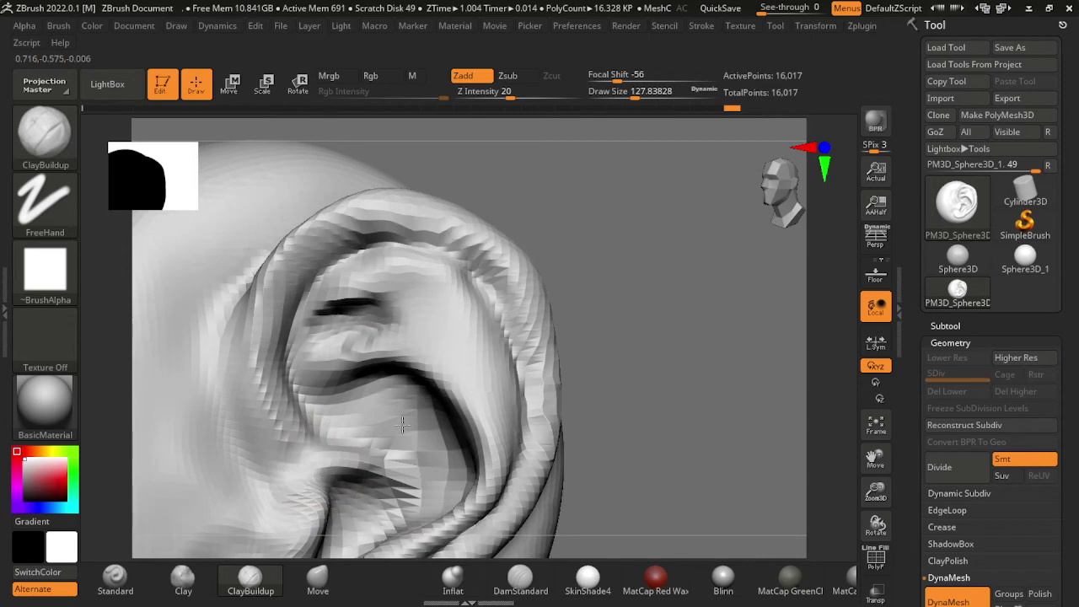
{"action": "key", "text": "s"}
{"action": "left_click_drag", "start_coordinate": [429, 405], "coordinate": [489, 323]}
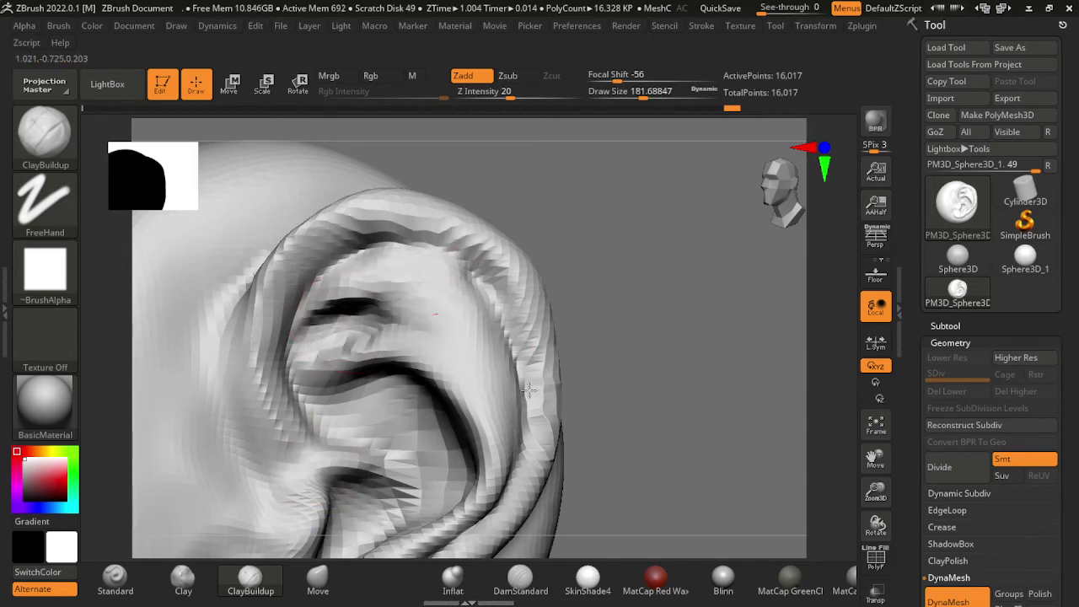
{"action": "key", "text": "s"}
{"action": "left_click_drag", "start_coordinate": [413, 337], "coordinate": [468, 364]}
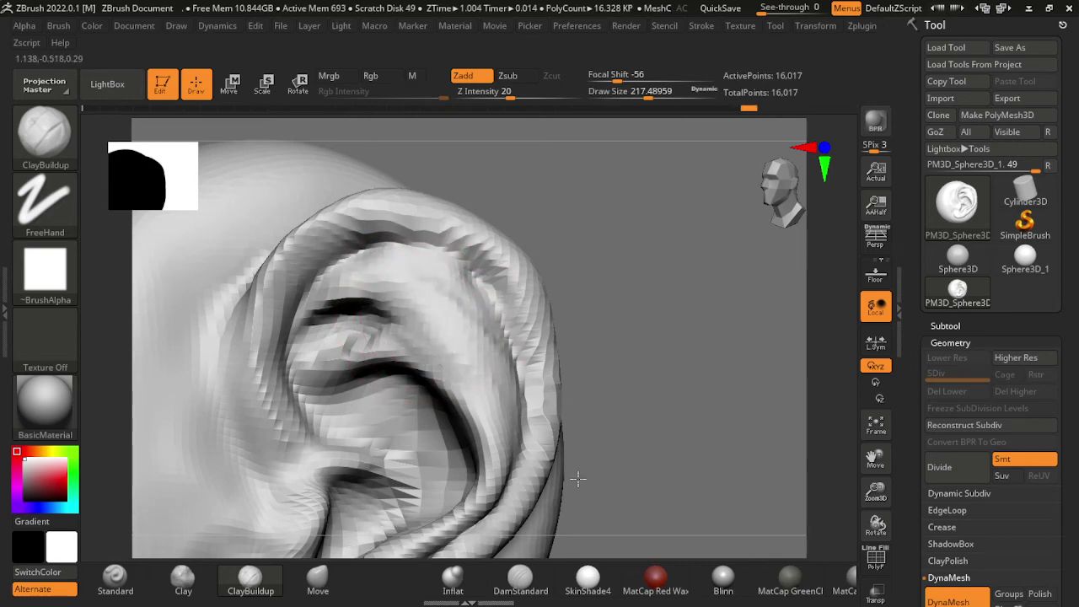
{"action": "mouse_move", "coordinate": [758, 466]}
{"action": "left_mouse_down"}
{"action": "mouse_move", "coordinate": [510, 406]}
{"action": "mouse_move", "coordinate": [472, 412]}
{"action": "left_mouse_up"}
{"action": "key", "text": "s"}
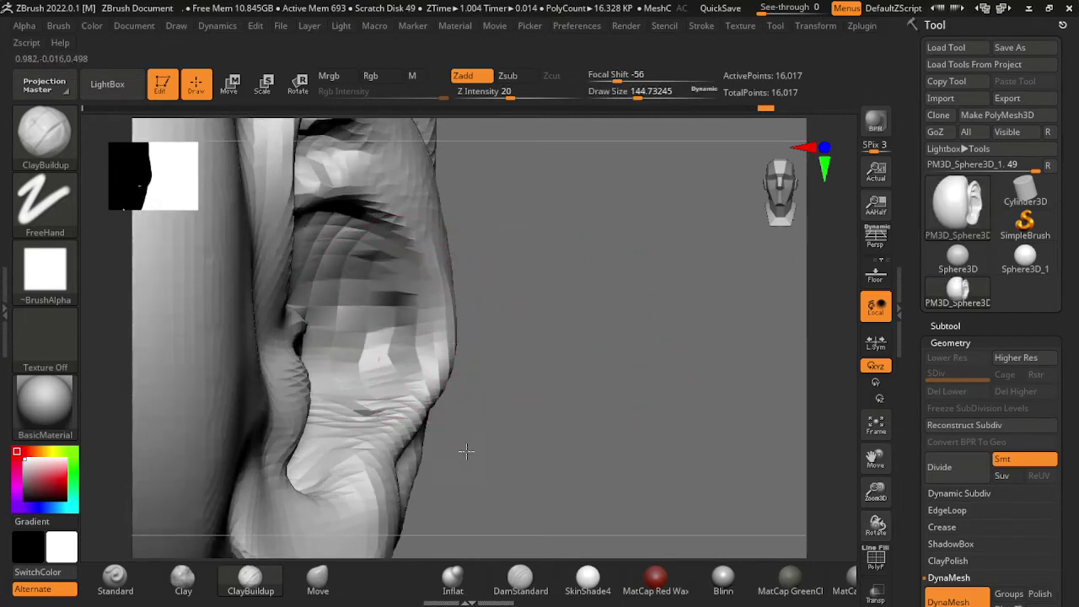
{"action": "left_click_drag", "start_coordinate": [795, 511], "coordinate": [830, 410]}
Step: Set DynaMesh resolution to 120 and remesh the ear
{"action": "scroll", "coordinate": [990, 337], "scroll_direction": "down", "scroll_amount": 3}
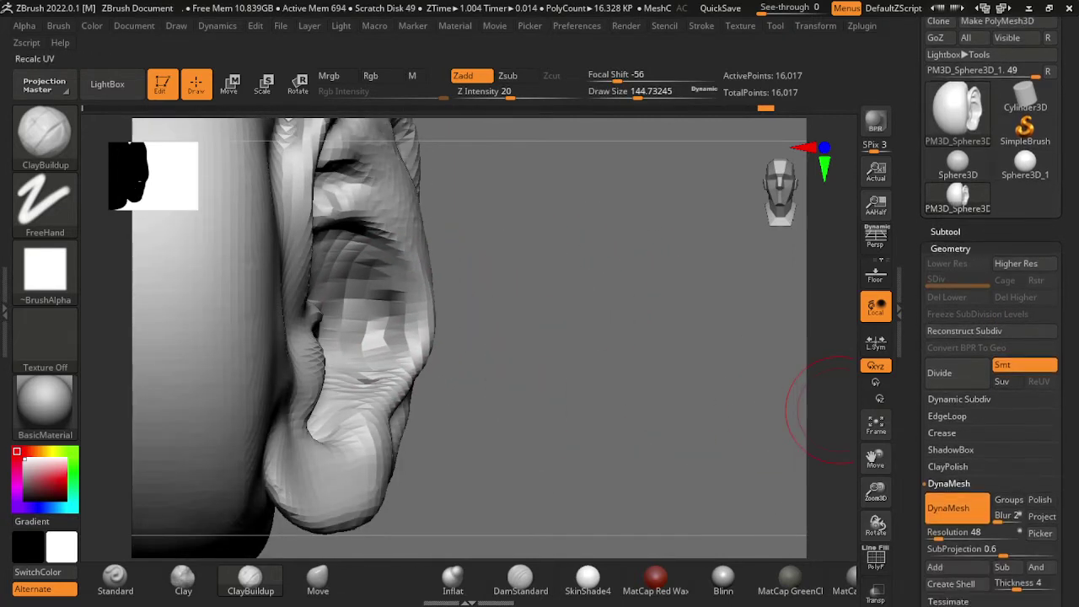
{"action": "type", "text": "120"}
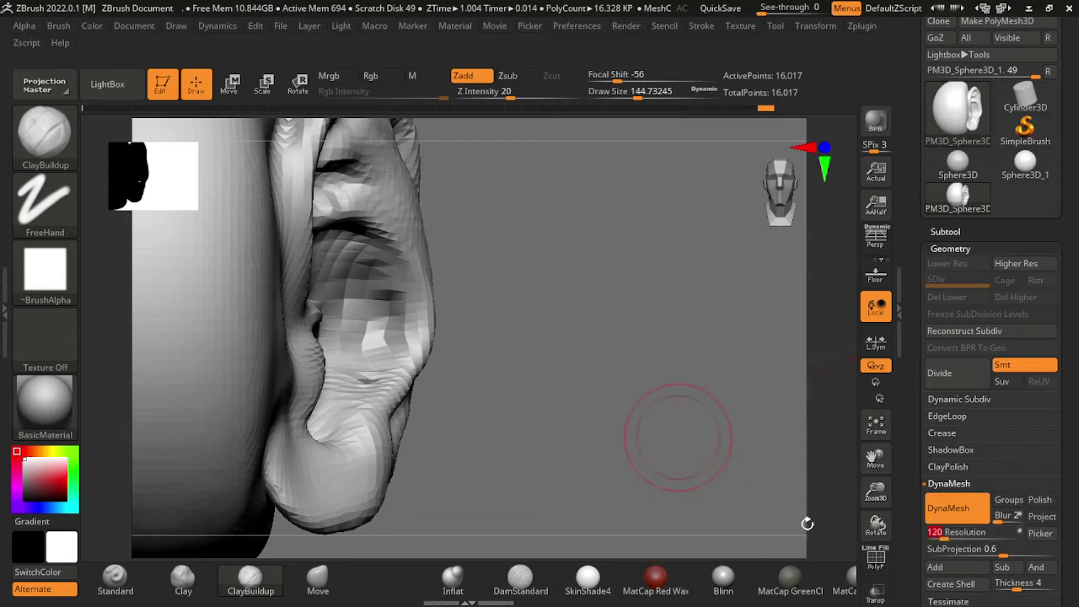
{"action": "key", "text": "ctrl"}
{"action": "key", "text": "Return"}
{"action": "left_click_drag", "start_coordinate": [641, 486], "coordinate": [589, 455], "text": "ctrl"}
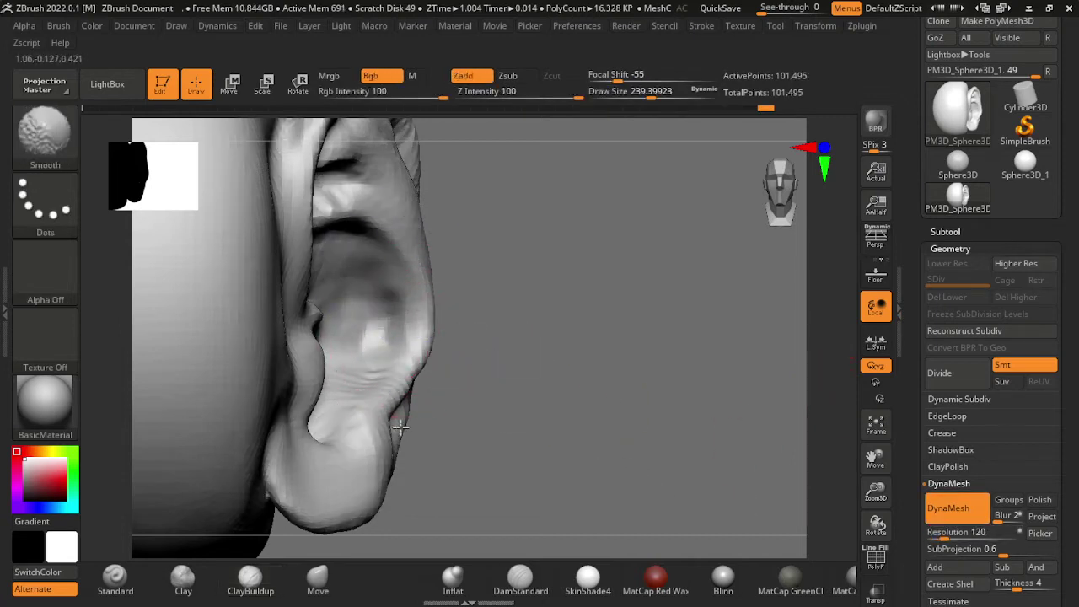
Step: Zoom in and build up clay inside the concha, evening out its upper part
{"action": "left_click_drag", "start_coordinate": [621, 272], "coordinate": [457, 390]}
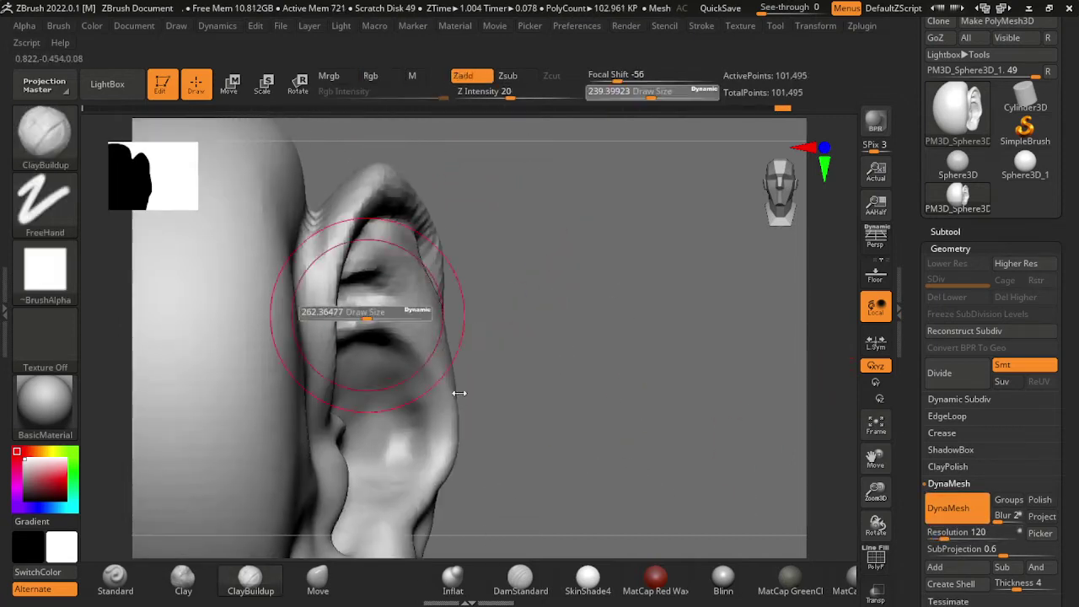
{"action": "left_click_drag", "start_coordinate": [567, 435], "coordinate": [593, 343]}
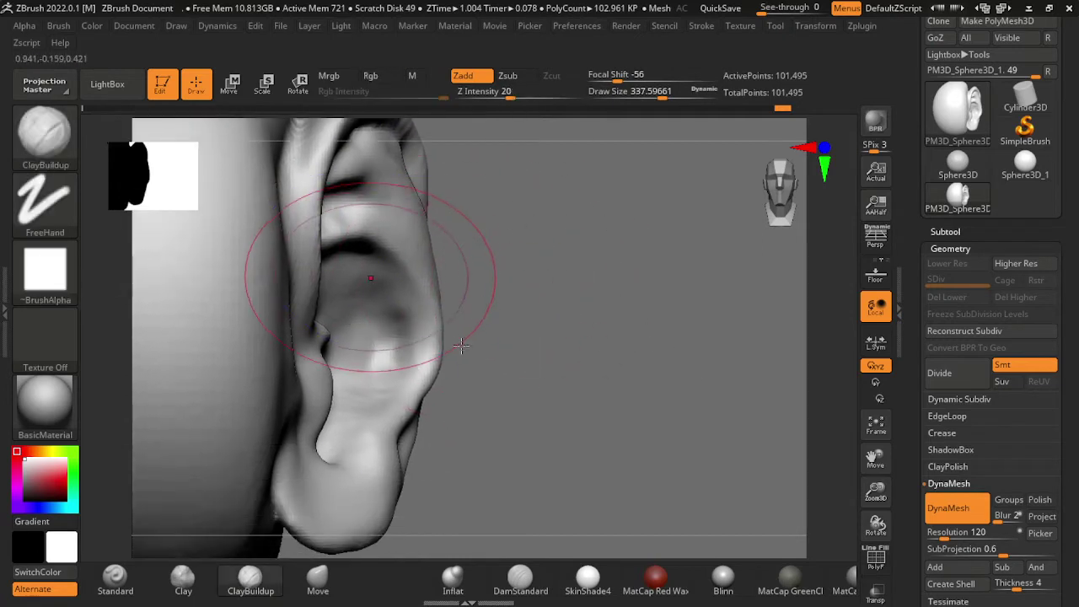
{"action": "mouse_move", "coordinate": [502, 375]}
{"action": "left_mouse_down"}
{"action": "mouse_move", "coordinate": [683, 414]}
{"action": "mouse_move", "coordinate": [423, 366]}
{"action": "mouse_move", "coordinate": [362, 286]}
{"action": "mouse_move", "coordinate": [466, 405]}
{"action": "left_mouse_up"}
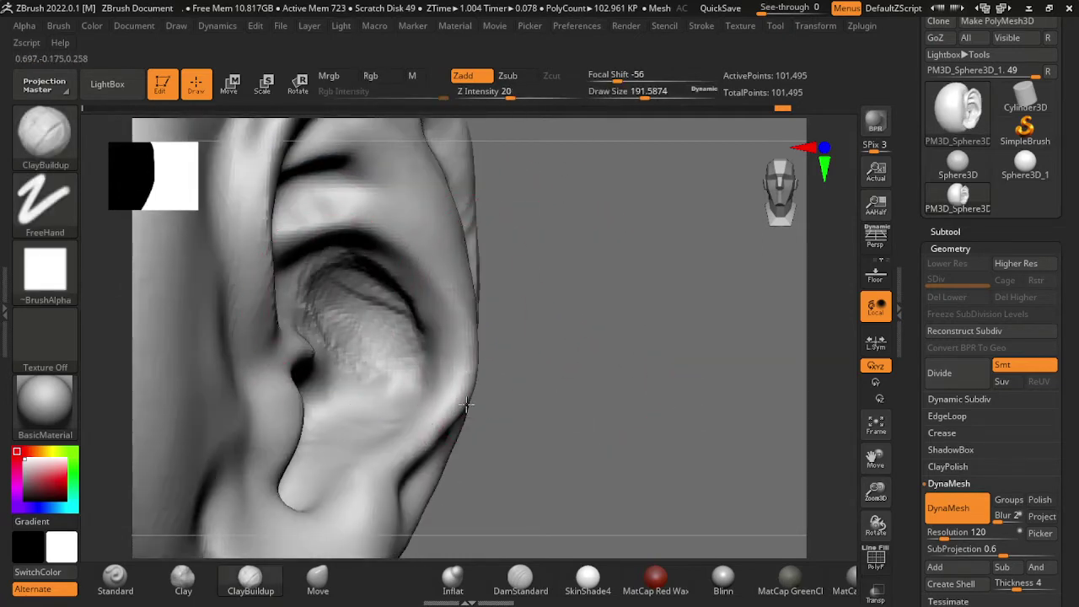
{"action": "mouse_move", "coordinate": [383, 394]}
{"action": "left_mouse_down"}
{"action": "mouse_move", "coordinate": [498, 424]}
{"action": "mouse_move", "coordinate": [474, 480]}
{"action": "left_mouse_up"}
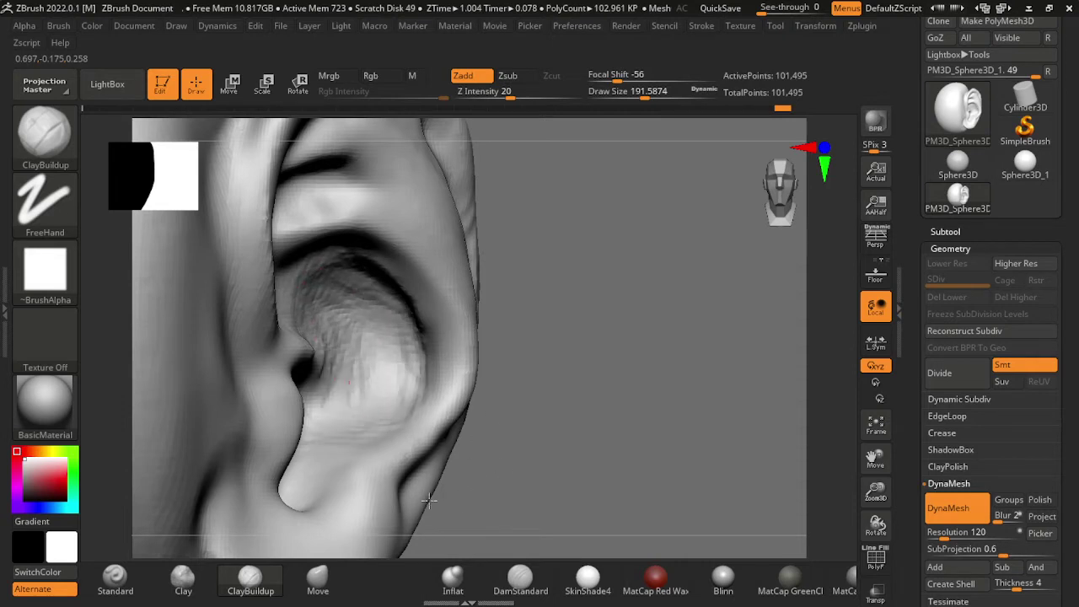
{"action": "left_click_drag", "start_coordinate": [681, 450], "coordinate": [462, 413]}
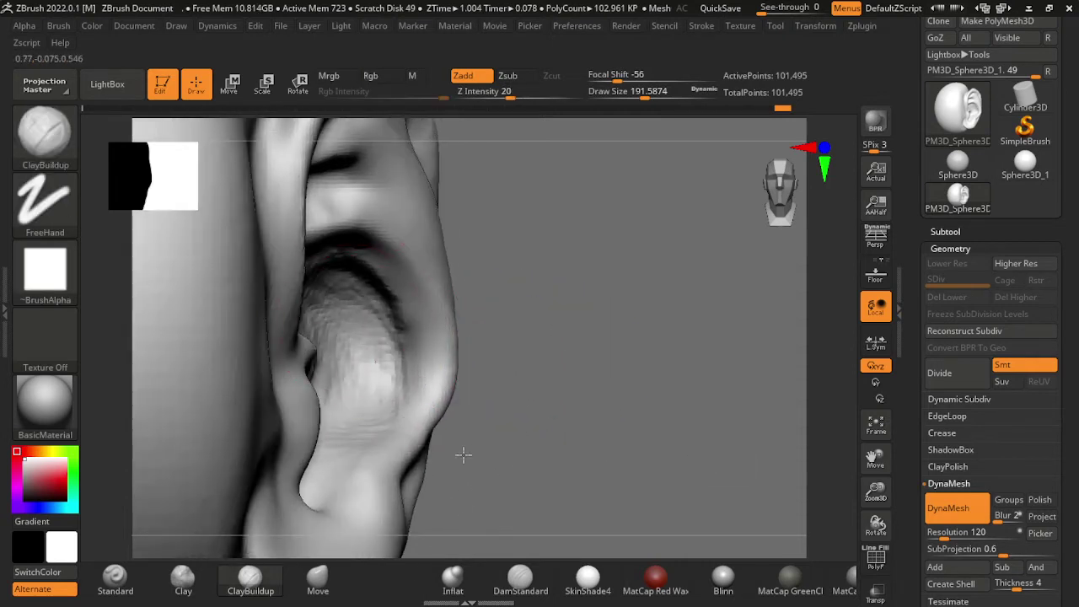
{"action": "left_click_drag", "start_coordinate": [462, 455], "coordinate": [404, 379]}
{"action": "left_click_drag", "start_coordinate": [456, 355], "coordinate": [483, 332]}
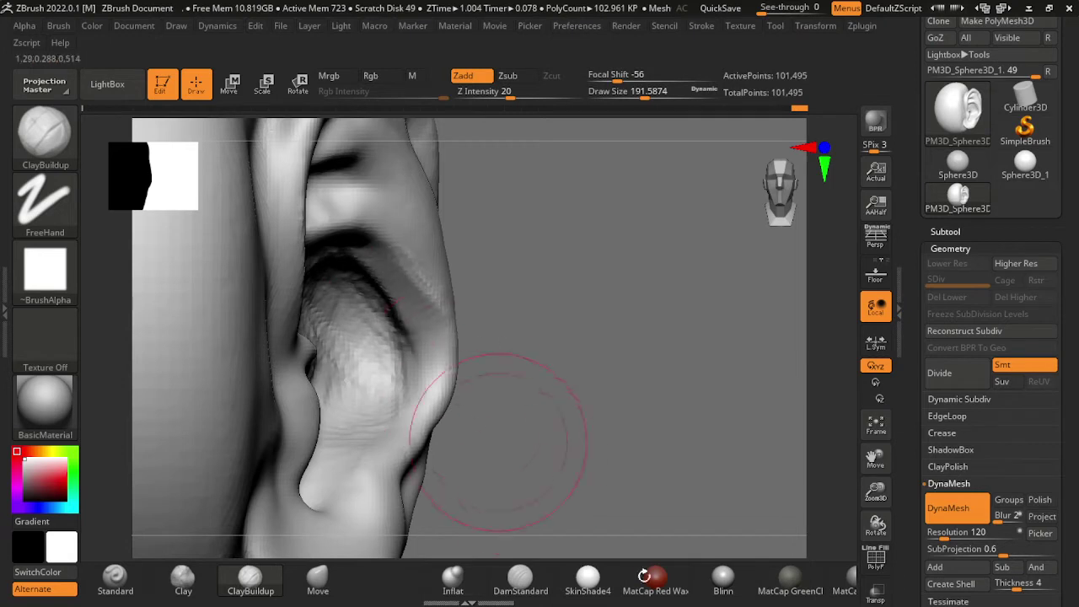
Step: Smooth the concha with the Inflat brush
{"action": "left_click", "coordinate": [452, 577]}
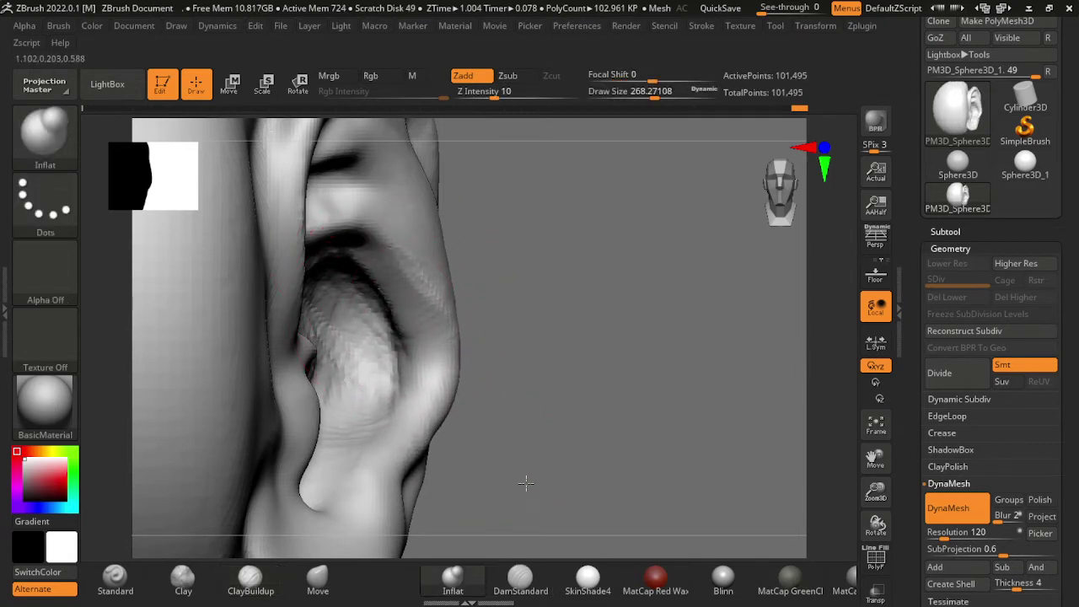
{"action": "left_click_drag", "start_coordinate": [404, 294], "coordinate": [552, 454], "text": "shift"}
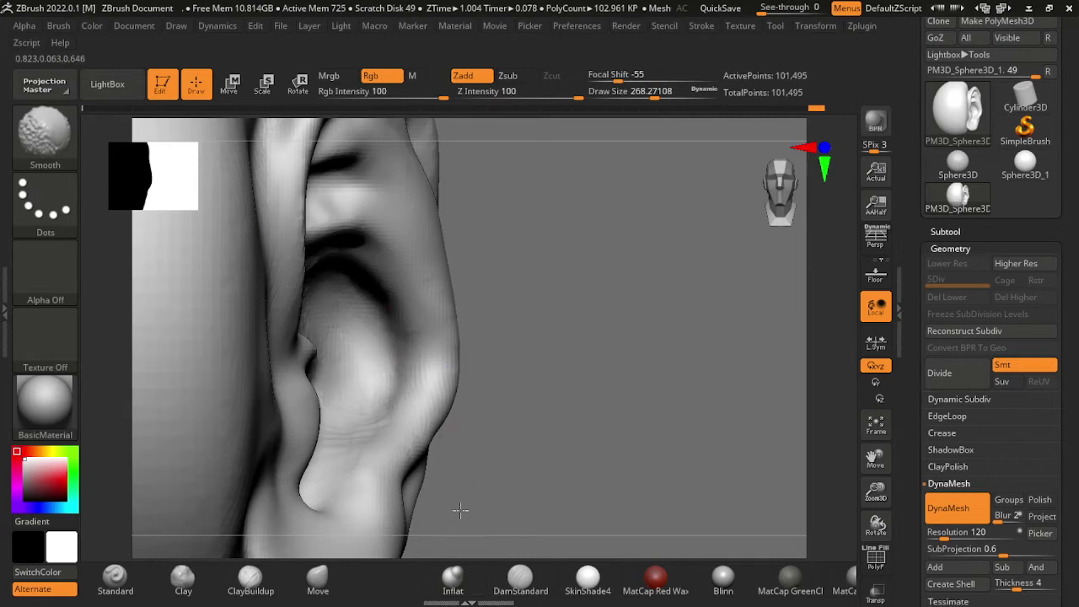
{"action": "mouse_move", "coordinate": [460, 509]}
{"action": "left_mouse_down"}
{"action": "mouse_move", "coordinate": [655, 402]}
{"action": "mouse_move", "coordinate": [349, 429]}
{"action": "mouse_move", "coordinate": [897, 464]}
{"action": "left_mouse_up"}
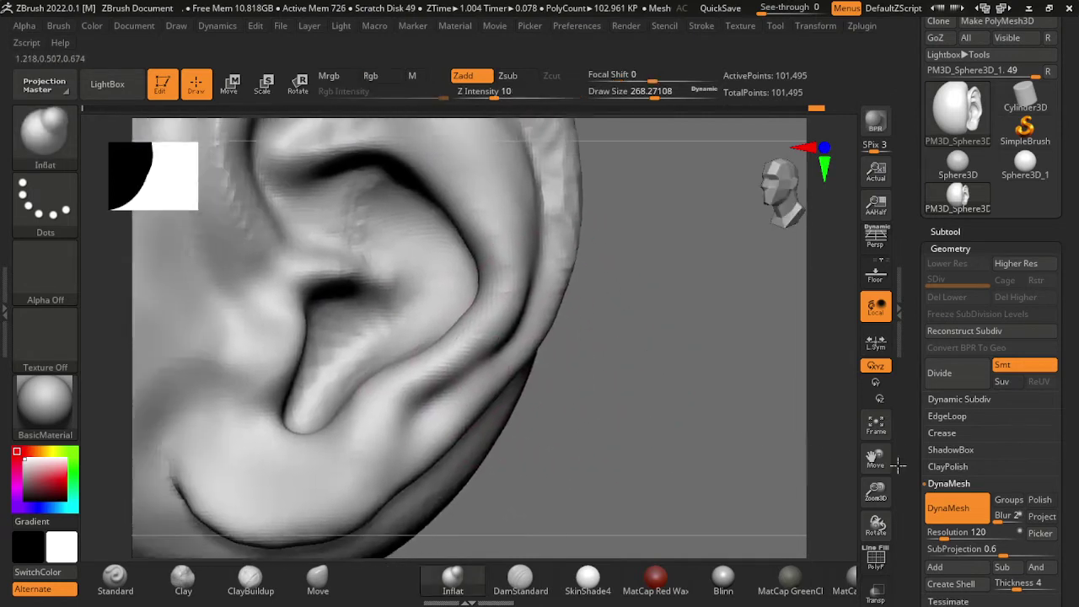
Step: Pull an ear fold into shape with Move, then shrink the brush to about 140
{"action": "left_click", "coordinate": [316, 577]}
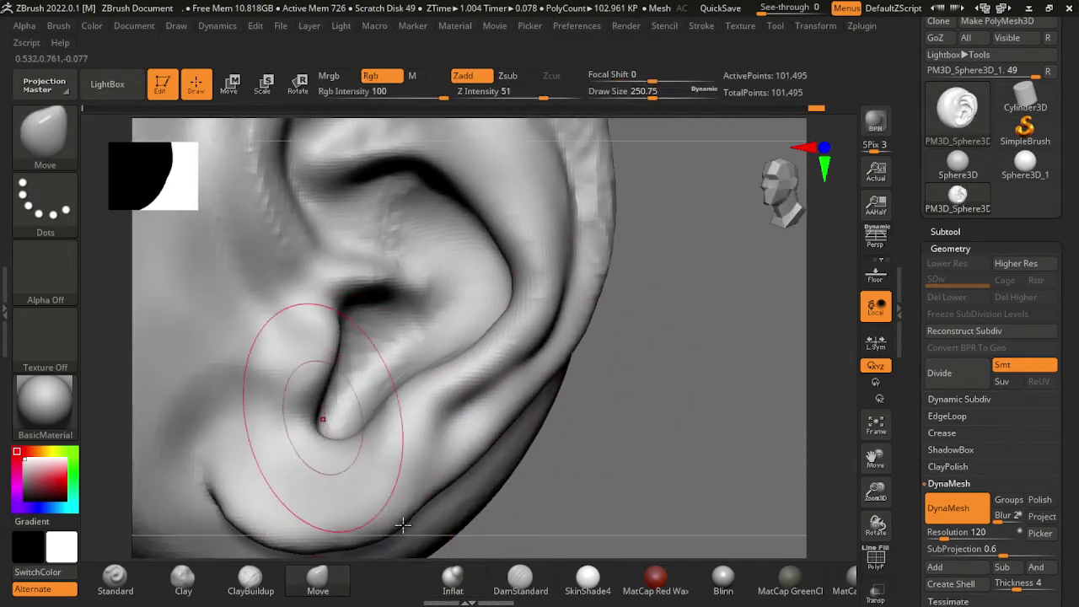
{"action": "left_click_drag", "start_coordinate": [403, 524], "coordinate": [383, 530]}
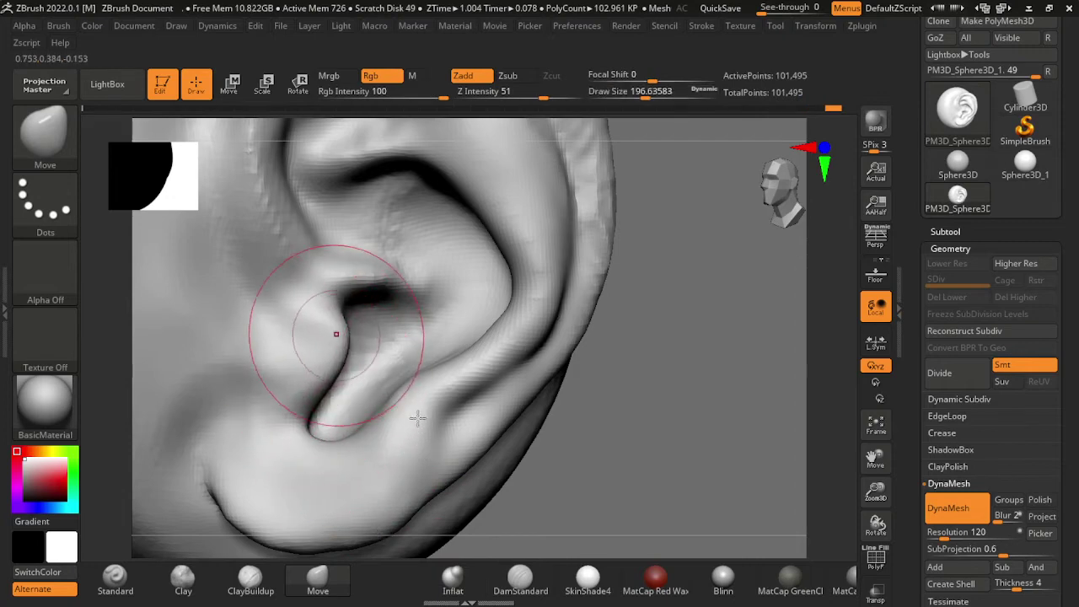
{"action": "key", "text": "s"}
{"action": "left_click_drag", "start_coordinate": [335, 313], "coordinate": [313, 312]}
{"action": "left_click_drag", "start_coordinate": [692, 315], "coordinate": [866, 390]}
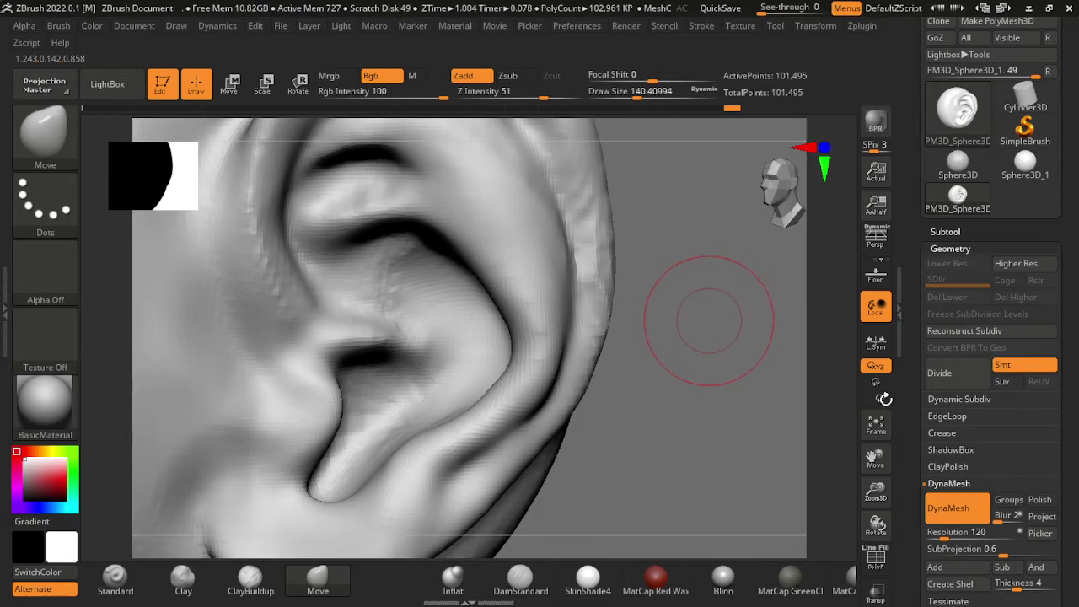
Step: With Inflat, puff up the ear's rim and smooth its lower part
{"action": "left_click", "coordinate": [453, 580]}
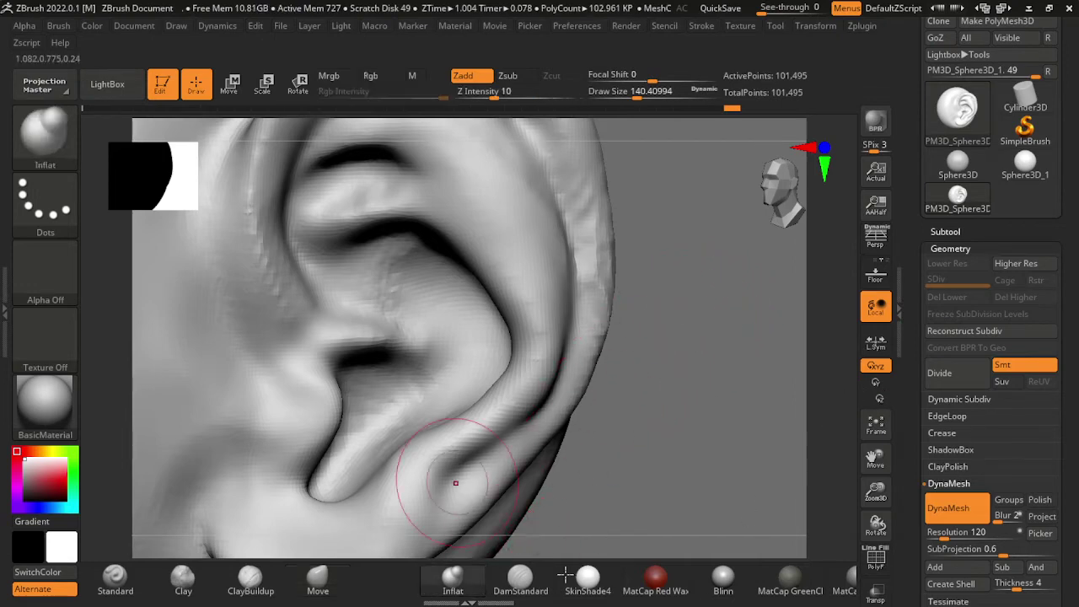
{"action": "key", "text": "s"}
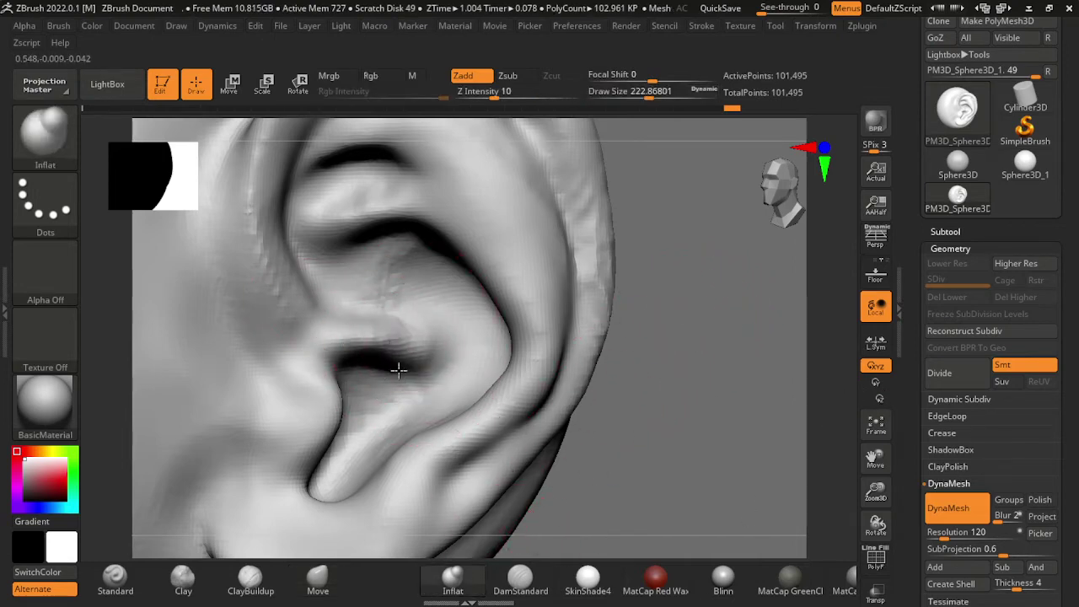
{"action": "left_click_drag", "start_coordinate": [397, 365], "coordinate": [667, 374]}
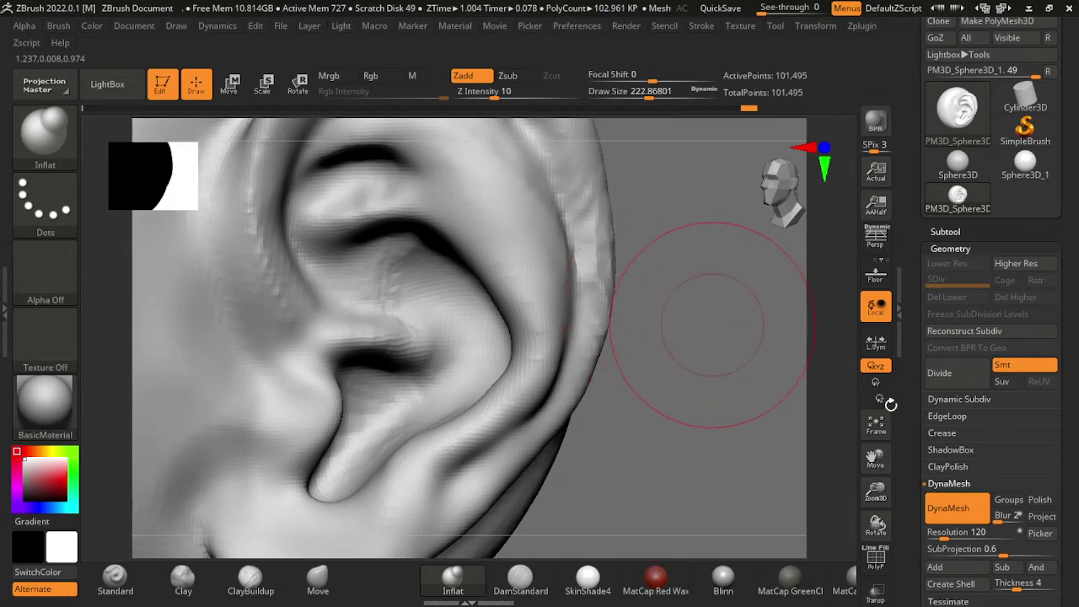
{"action": "left_click_drag", "start_coordinate": [741, 354], "coordinate": [697, 209]}
{"action": "mouse_move", "coordinate": [397, 386]}
{"action": "left_mouse_down", "text": "shift"}
{"action": "mouse_move", "coordinate": [371, 421]}
{"action": "mouse_move", "coordinate": [421, 430]}
{"action": "left_mouse_up", "text": "shift"}
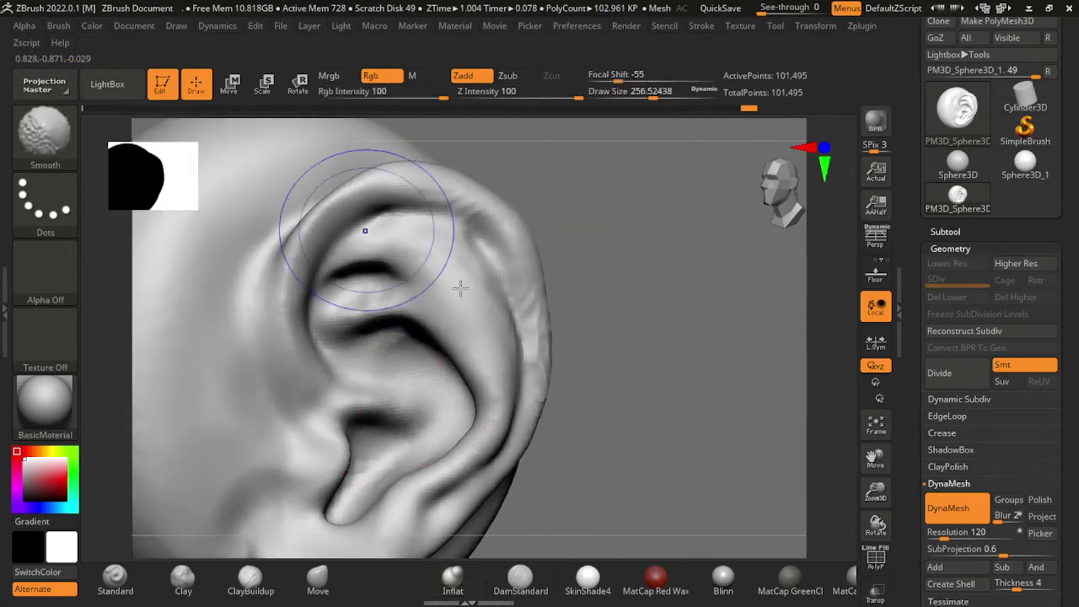
Step: Make the brush slightly smaller and bring the ear to a straight front view
{"action": "mouse_move", "coordinate": [628, 383]}
{"action": "left_mouse_down"}
{"action": "mouse_move", "coordinate": [792, 487]}
{"action": "mouse_move", "coordinate": [475, 355]}
{"action": "left_mouse_up"}
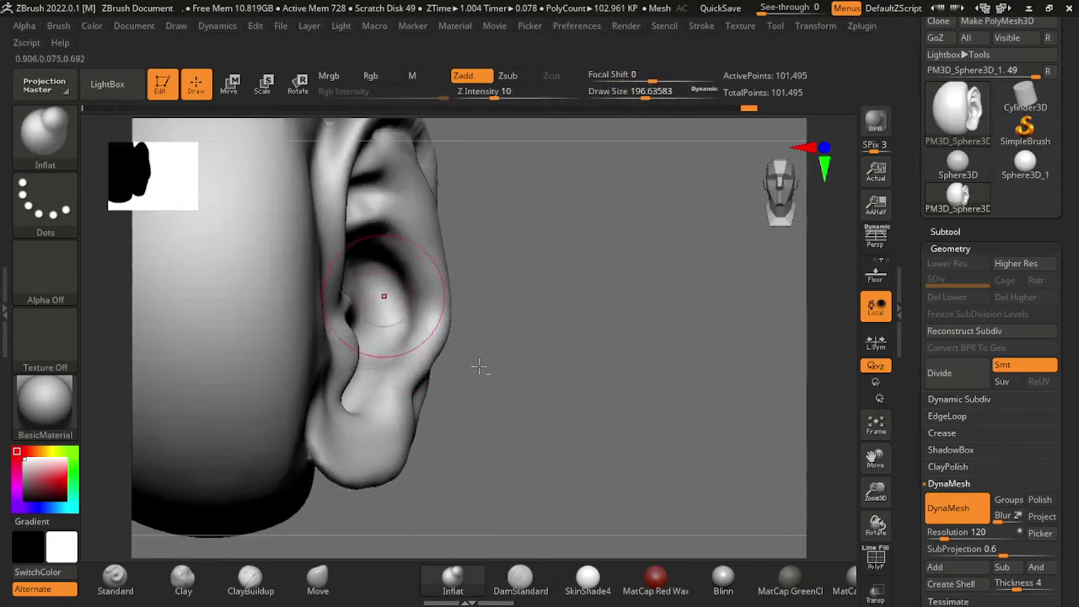
{"action": "key", "text": "bracketleft"}
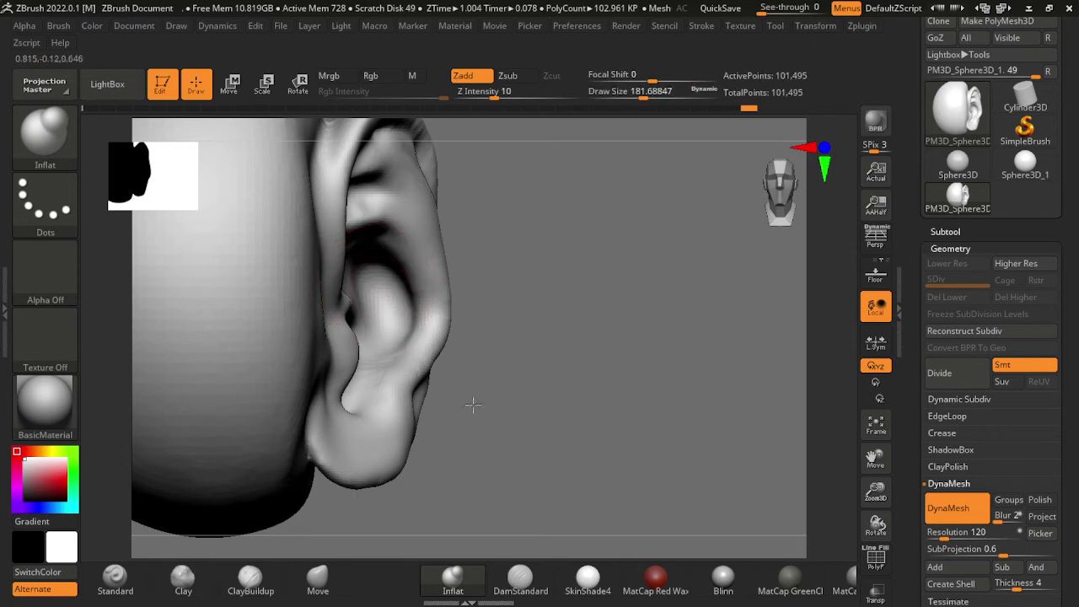
{"action": "left_click_drag", "start_coordinate": [558, 402], "coordinate": [531, 490]}
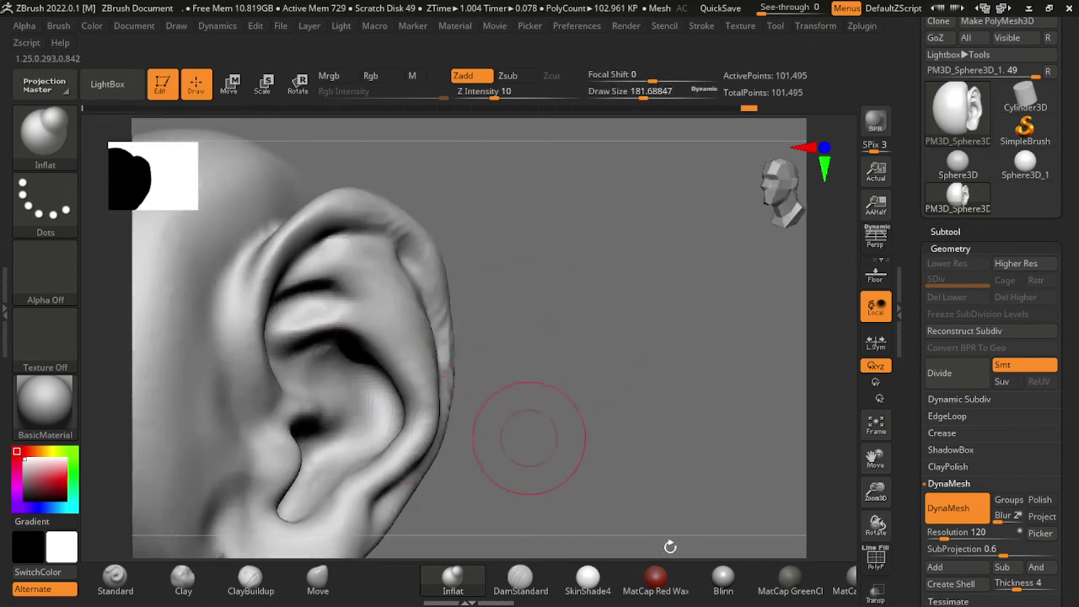
{"action": "left_click_drag", "start_coordinate": [670, 546], "coordinate": [722, 405]}
{"action": "left_click_drag", "start_coordinate": [744, 300], "coordinate": [687, 335]}
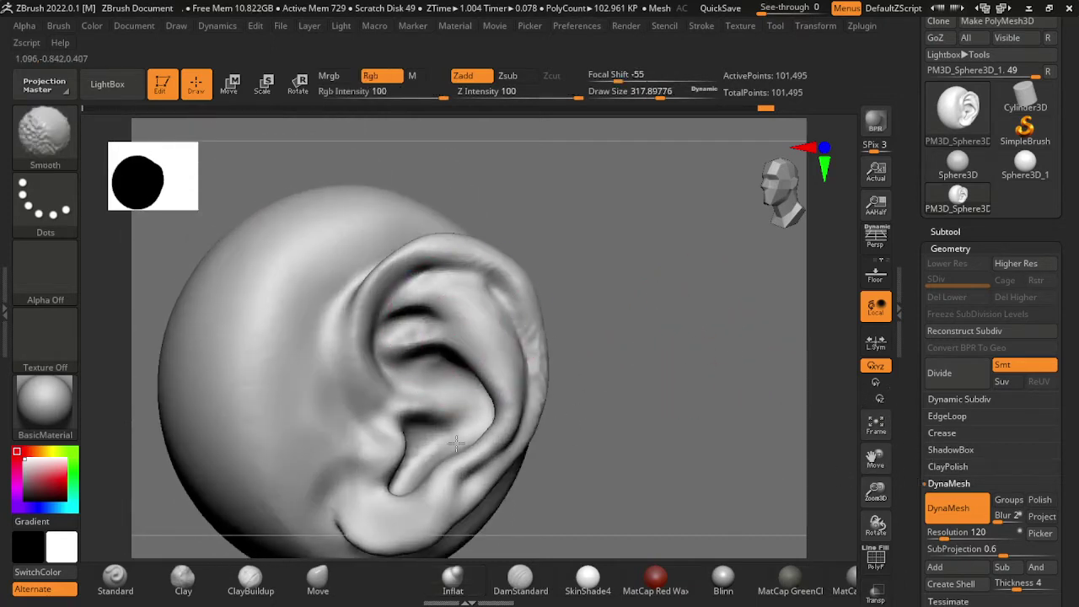
{"action": "left_click_drag", "start_coordinate": [438, 390], "coordinate": [626, 457], "text": "shift"}
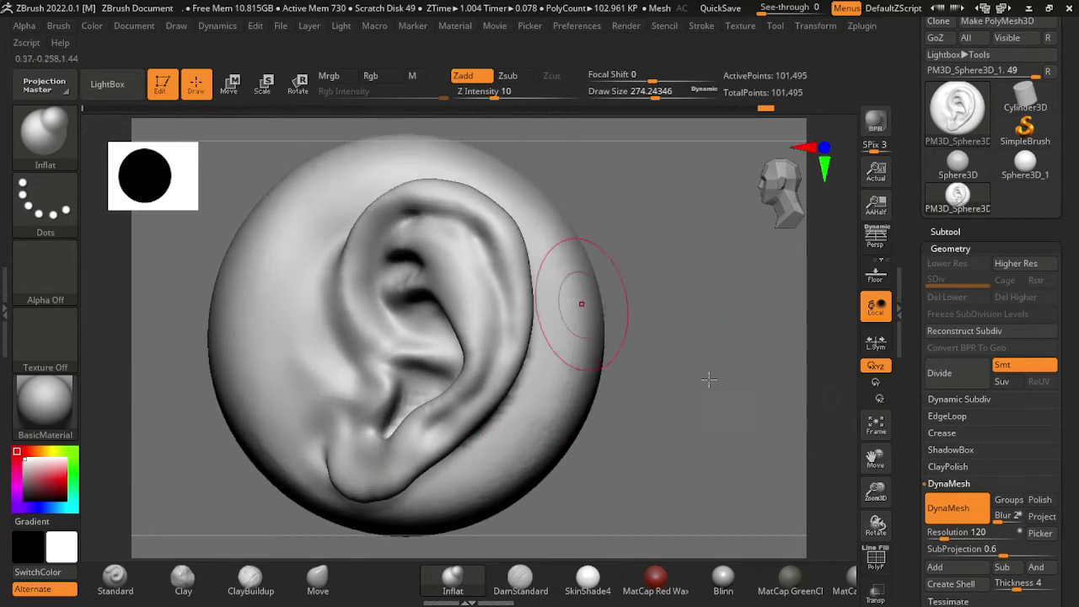
Step: With Move at about 559, pull the ear shape right and down, smoothing afterward
{"action": "left_click", "coordinate": [317, 578]}
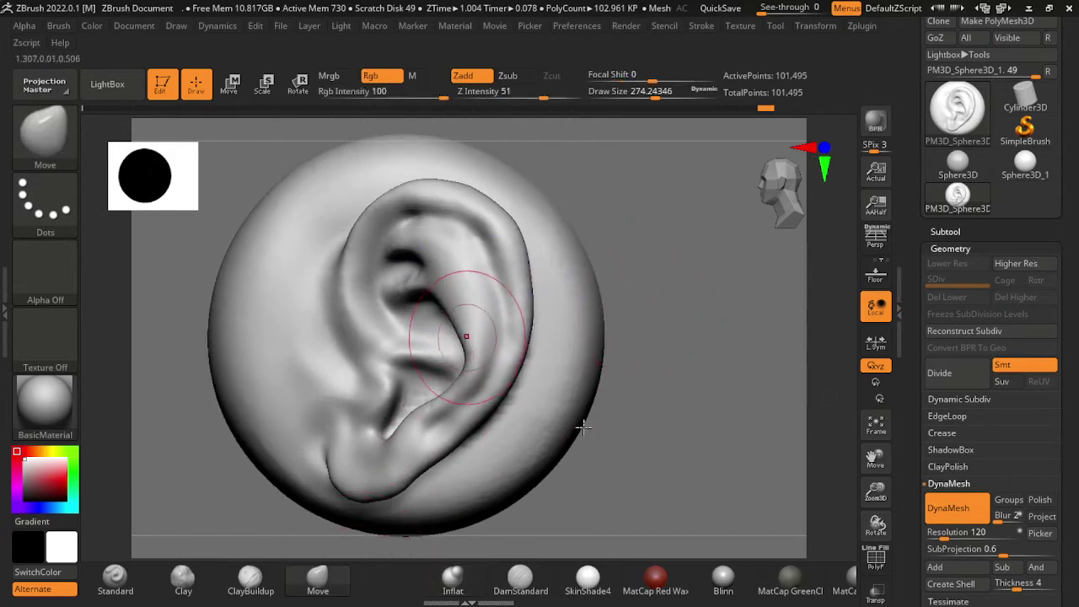
{"action": "key", "text": "shift"}
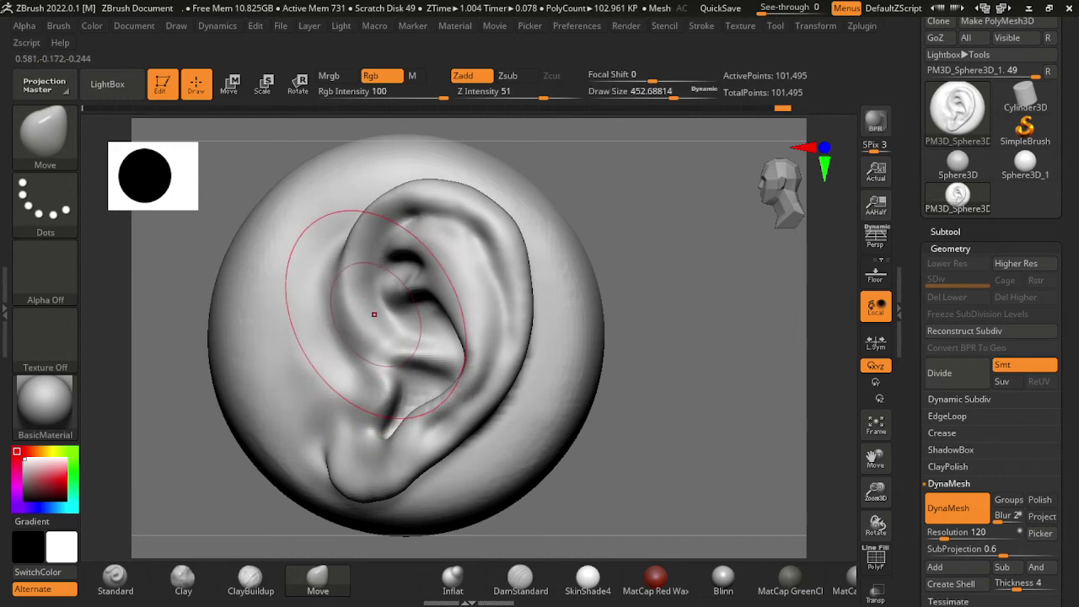
{"action": "key", "text": "s"}
{"action": "left_click_drag", "start_coordinate": [356, 308], "coordinate": [396, 309]}
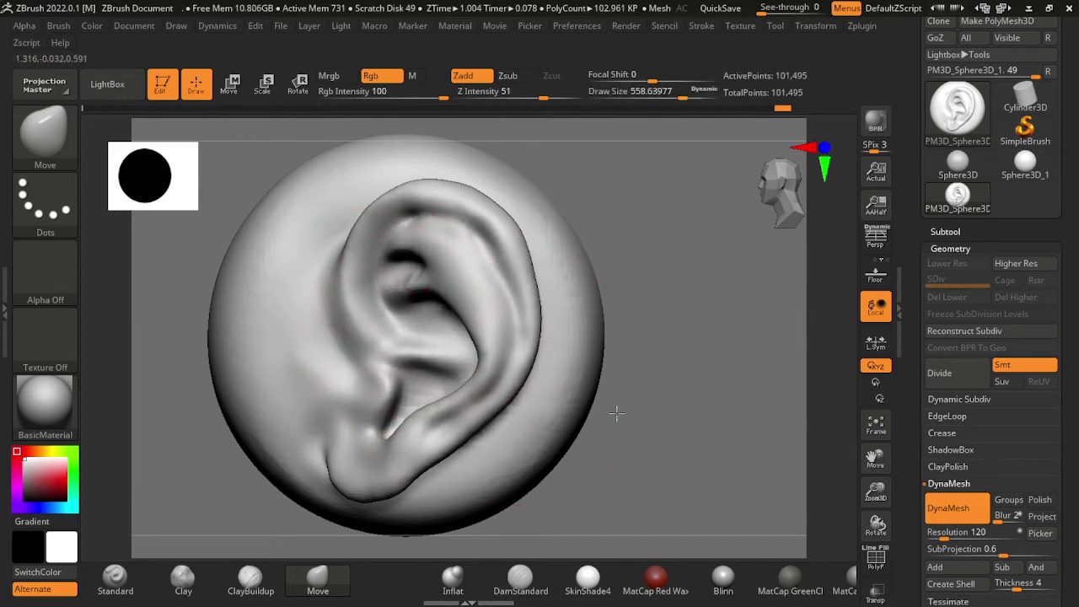
{"action": "left_click_drag", "start_coordinate": [473, 295], "coordinate": [595, 370]}
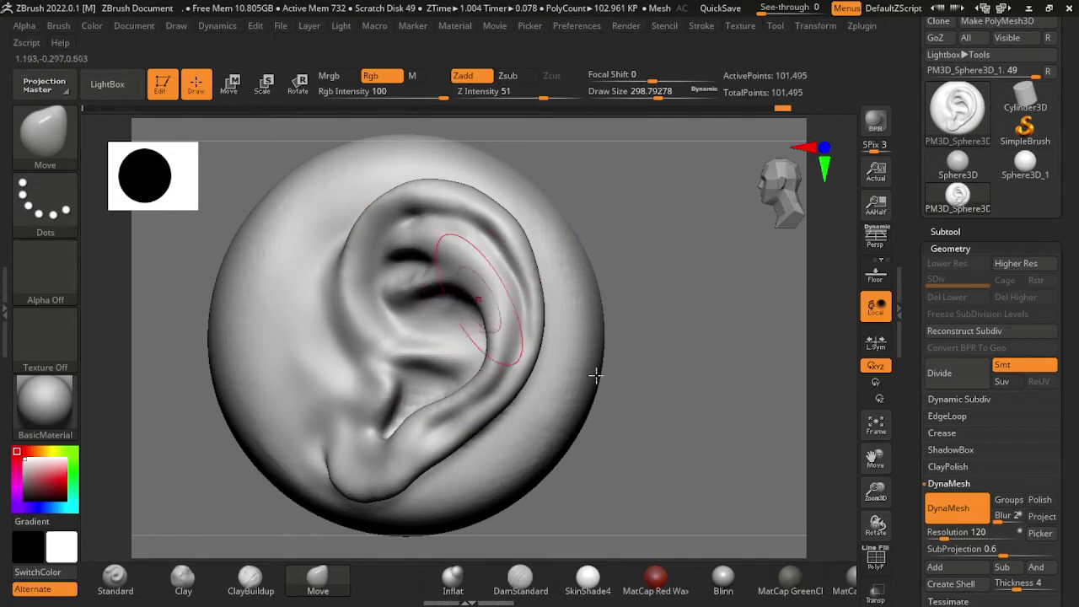
{"action": "key", "text": "shift"}
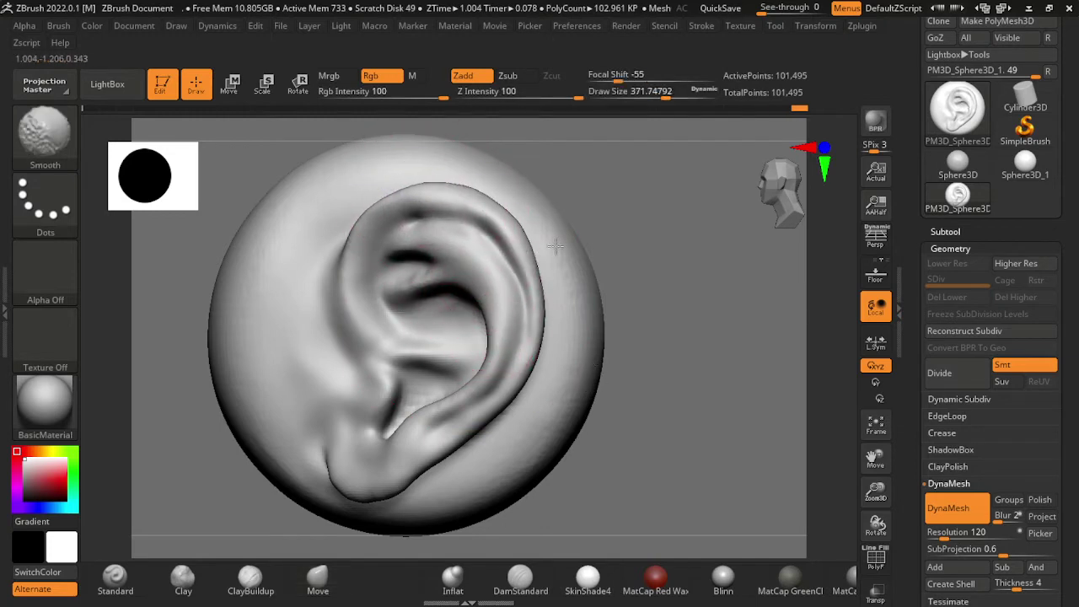
{"action": "left_click_drag", "start_coordinate": [613, 394], "coordinate": [745, 509]}
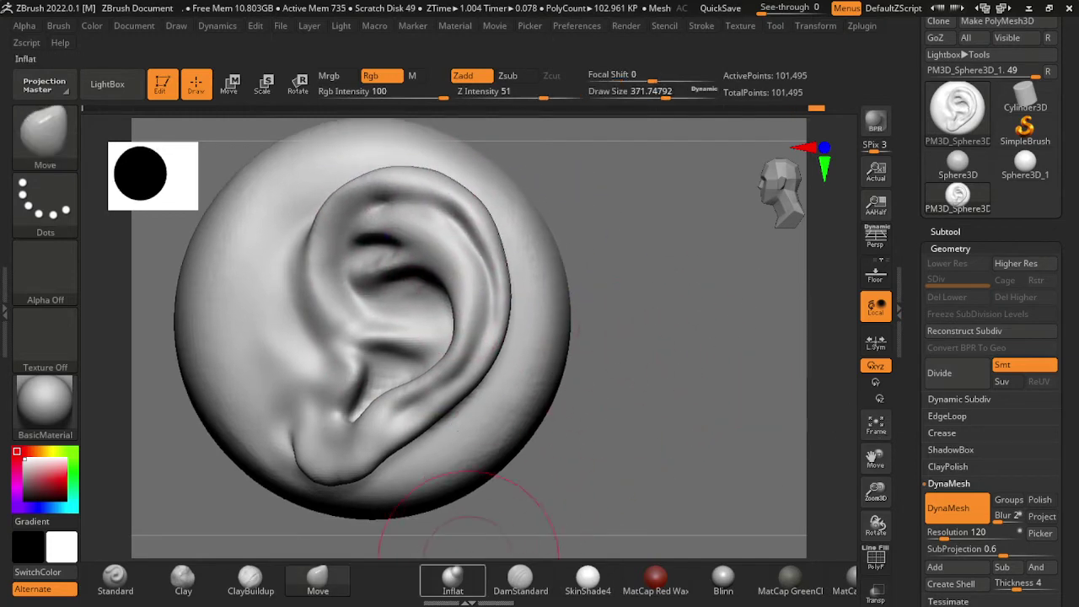
Step: Select Inflat and reduce its draw size to about 217
{"action": "left_click", "coordinate": [453, 577]}
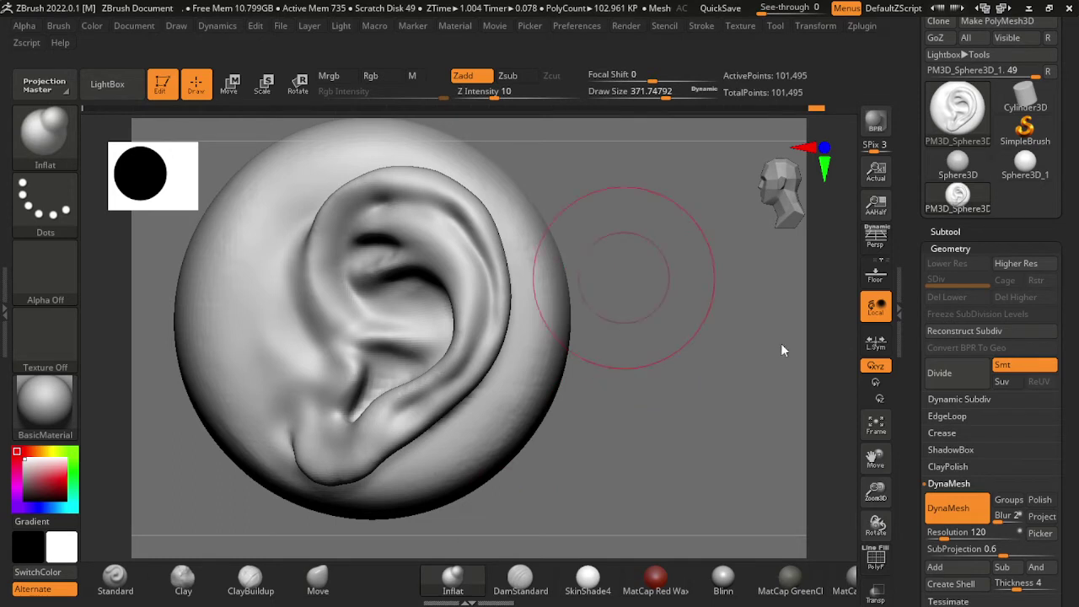
{"action": "left_click_drag", "start_coordinate": [647, 308], "coordinate": [582, 348], "text": "alt"}
{"action": "key", "text": "s"}
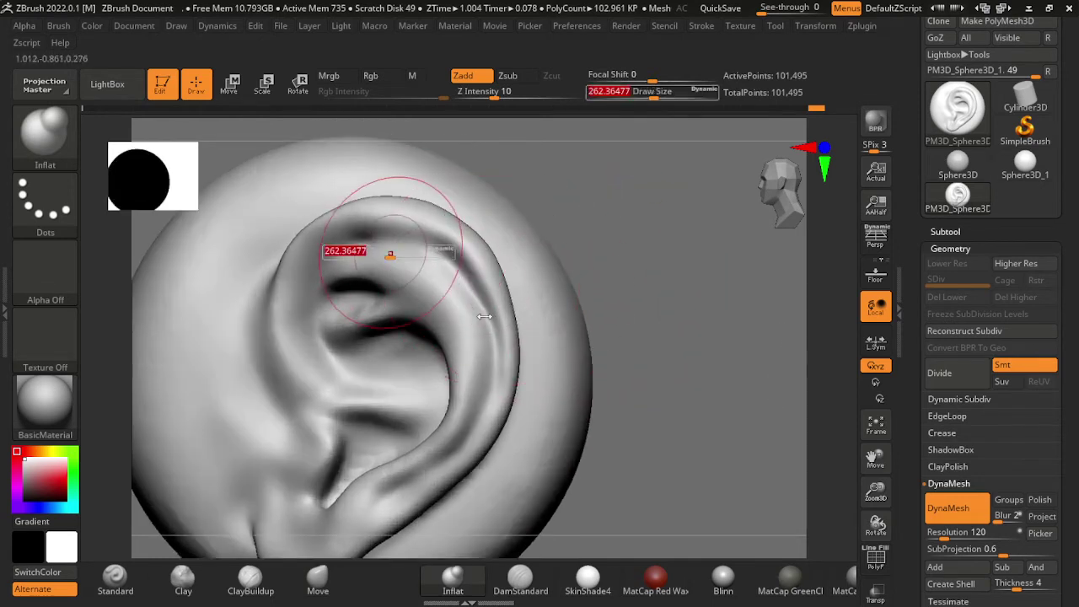
{"action": "left_click_drag", "start_coordinate": [362, 256], "coordinate": [347, 255]}
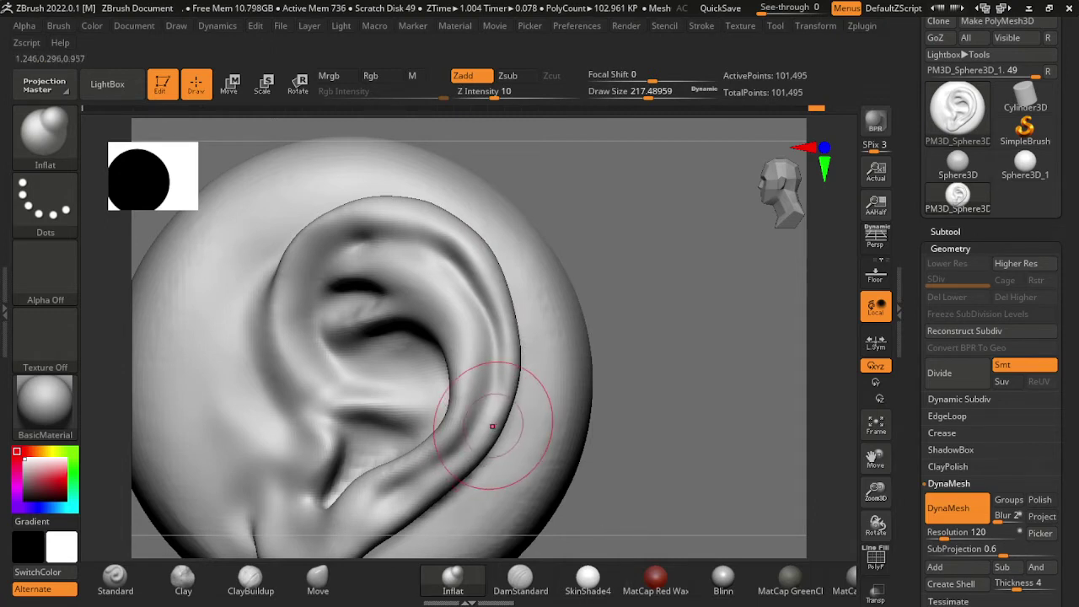
{"action": "left_click_drag", "start_coordinate": [590, 371], "coordinate": [476, 290]}
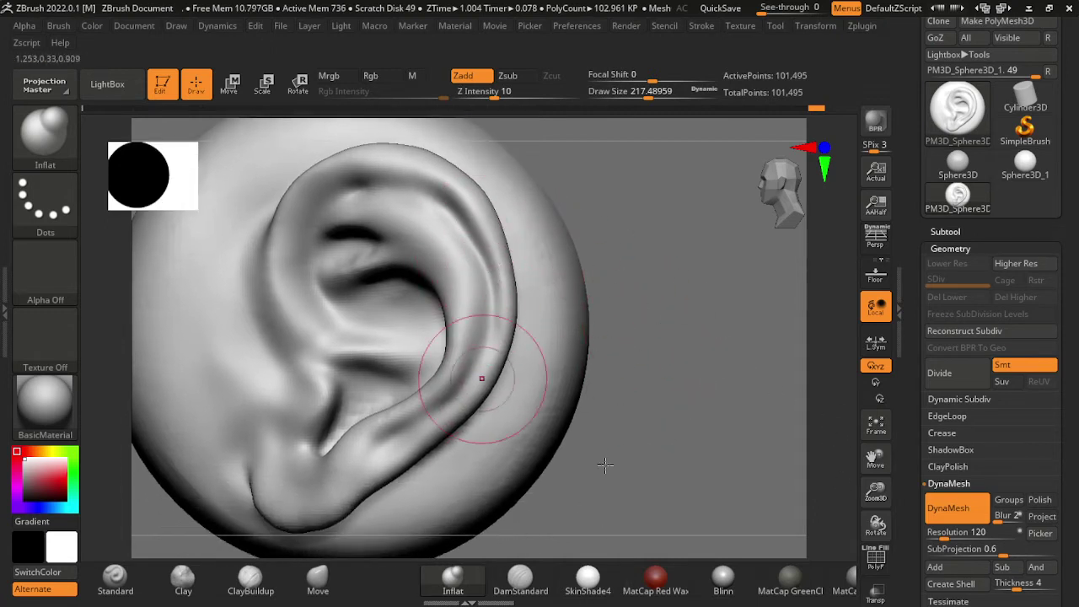
Step: Select DamStandard and angle the view onto the ear's inner helix rim
{"action": "left_click", "coordinate": [520, 575]}
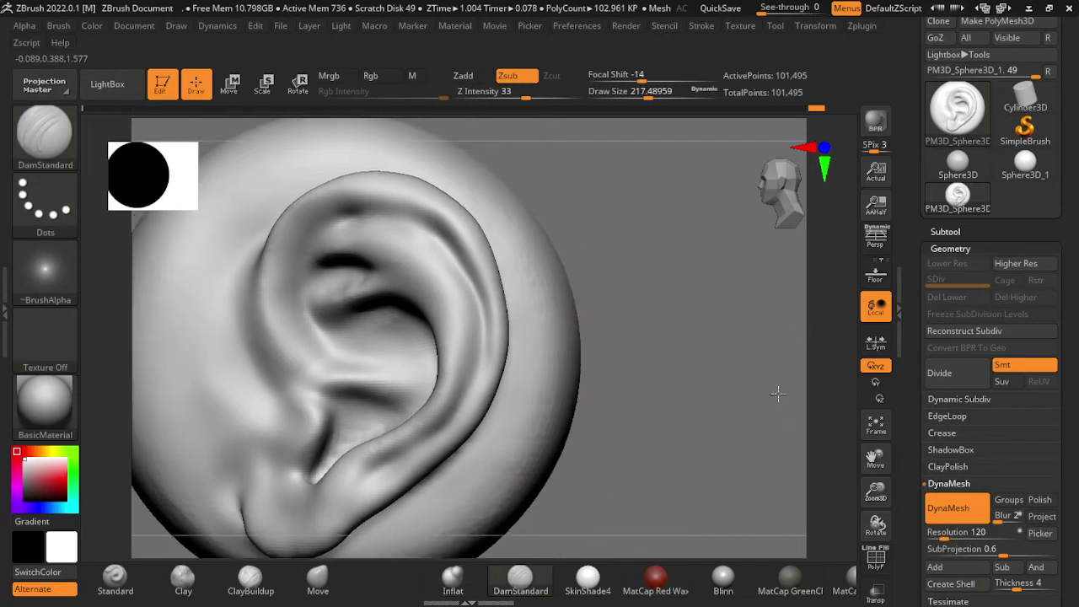
{"action": "mouse_move", "coordinate": [778, 390]}
{"action": "left_mouse_down"}
{"action": "mouse_move", "coordinate": [768, 428]}
{"action": "mouse_move", "coordinate": [411, 344]}
{"action": "left_mouse_up"}
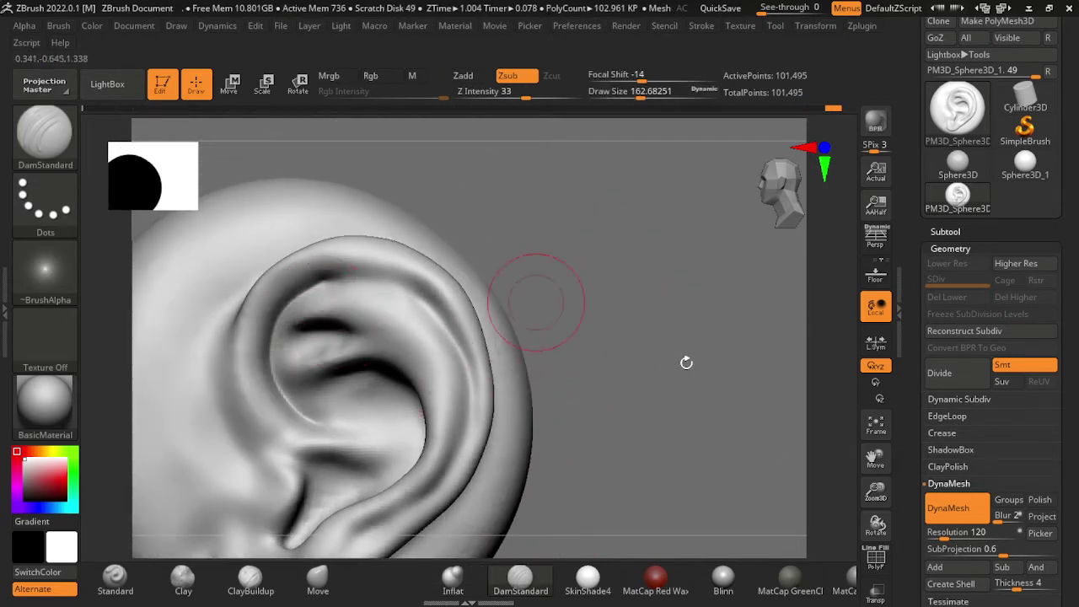
{"action": "mouse_move", "coordinate": [686, 452]}
{"action": "left_mouse_down"}
{"action": "mouse_move", "coordinate": [765, 502]}
{"action": "mouse_move", "coordinate": [726, 462]}
{"action": "left_mouse_up"}
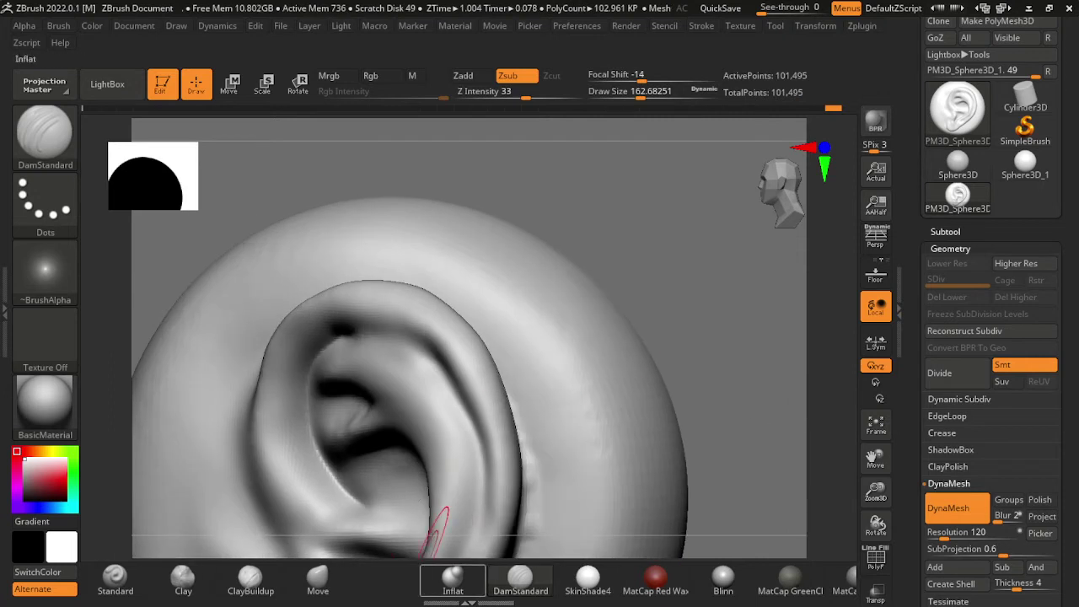
{"action": "mouse_move", "coordinate": [650, 385]}
{"action": "left_mouse_down"}
{"action": "mouse_move", "coordinate": [686, 277]}
{"action": "mouse_move", "coordinate": [693, 289]}
{"action": "left_mouse_up"}
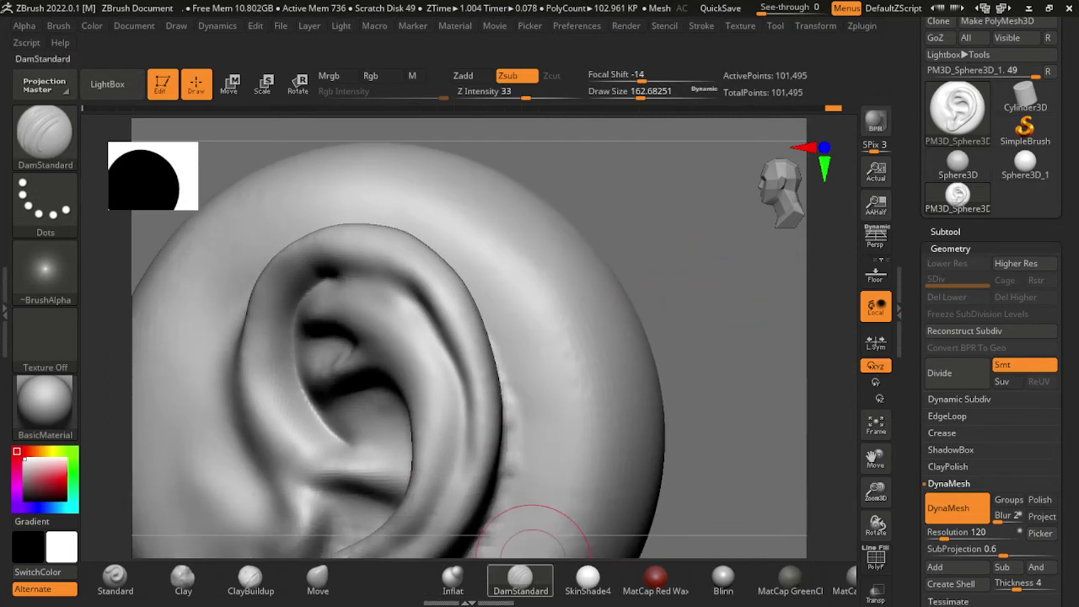
Step: Refine with the Standard brush, then pick an enlarged Move brush
{"action": "left_click", "coordinate": [114, 578]}
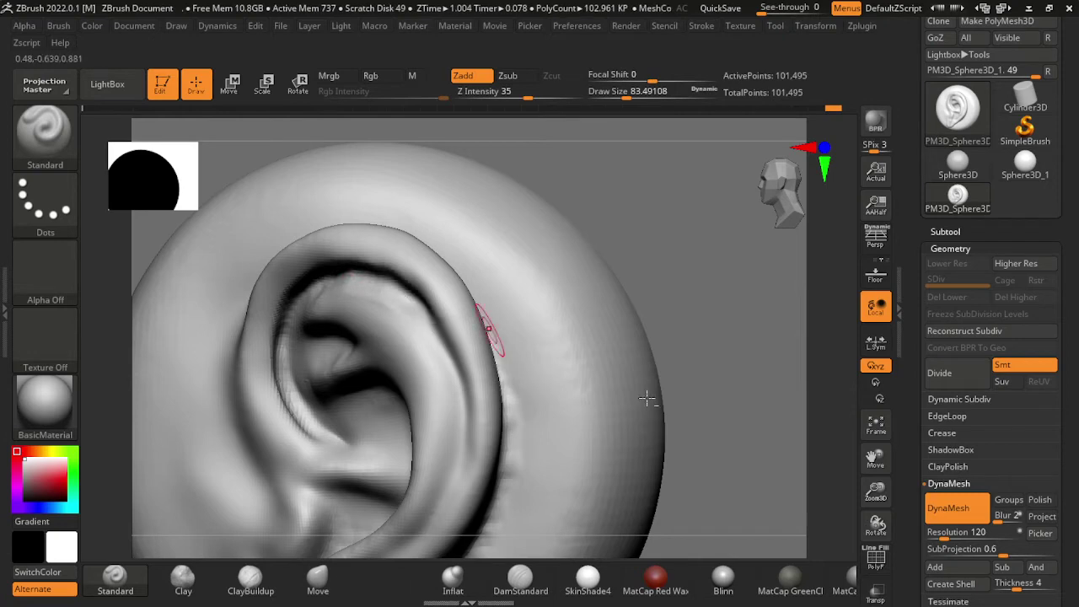
{"action": "mouse_move", "coordinate": [645, 393]}
{"action": "right_mouse_down", "text": "ctrl"}
{"action": "mouse_move", "coordinate": [698, 294]}
{"action": "mouse_move", "coordinate": [578, 344]}
{"action": "right_mouse_up", "text": "ctrl"}
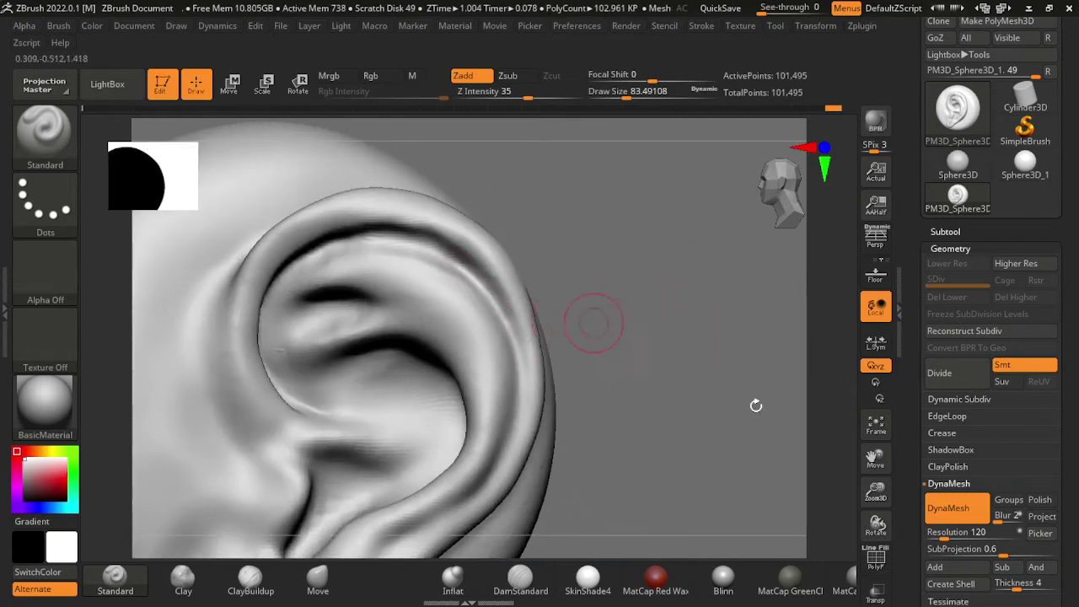
{"action": "right_click_drag", "start_coordinate": [619, 375], "coordinate": [588, 297], "text": "ctrl"}
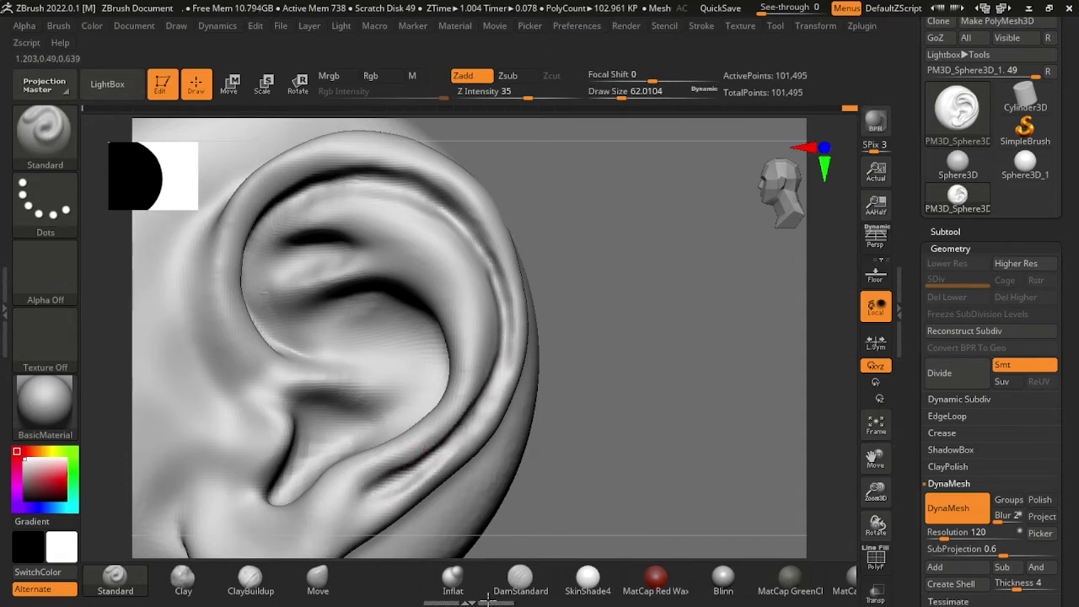
{"action": "left_click_drag", "start_coordinate": [597, 341], "coordinate": [712, 432]}
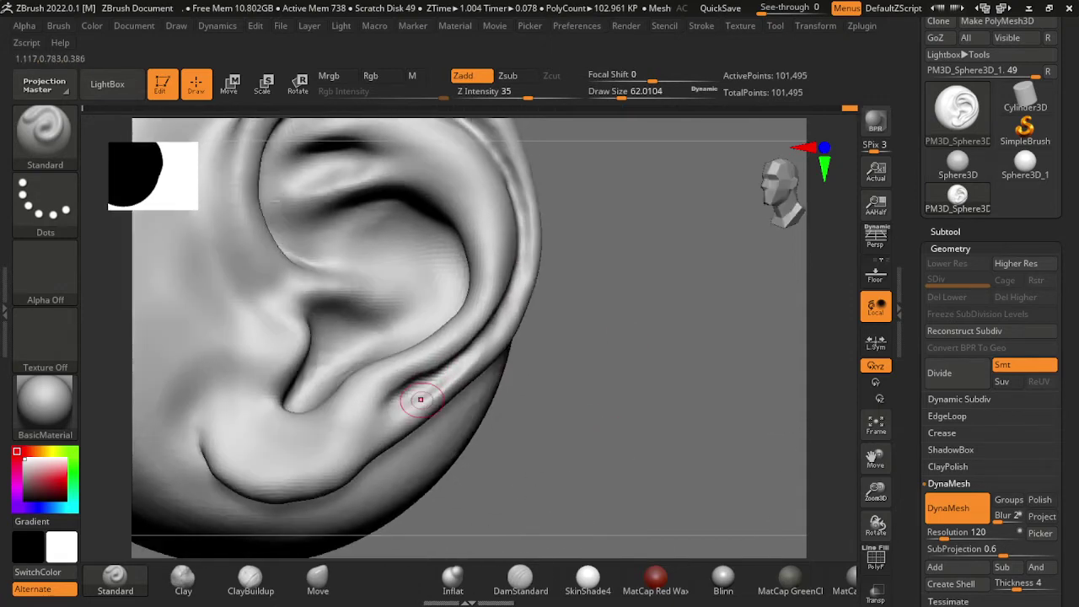
{"action": "key", "text": "bracketright"}
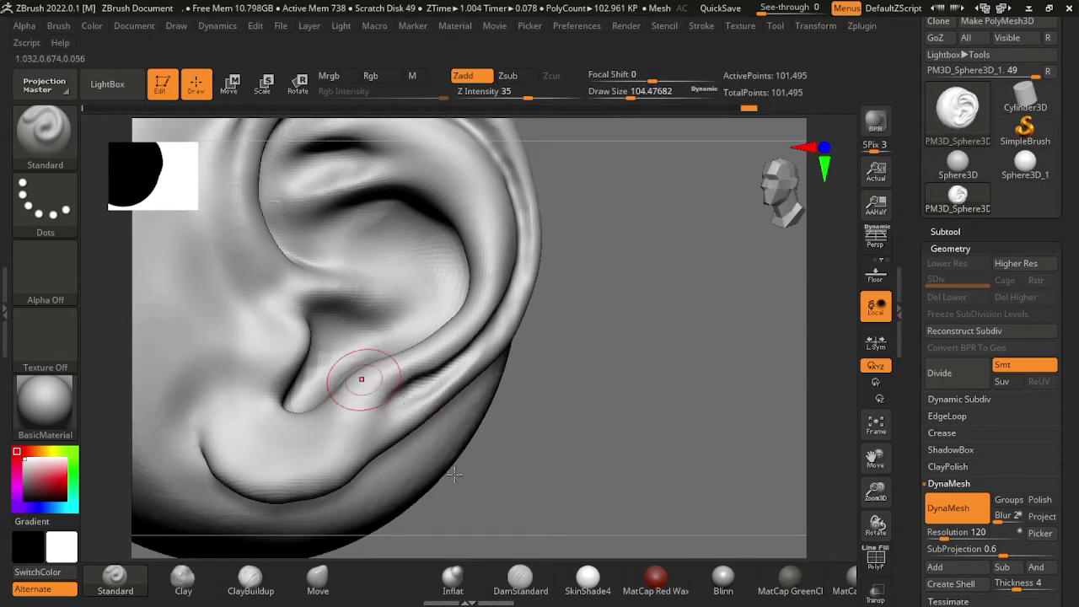
{"action": "left_click", "coordinate": [317, 580]}
{"action": "key", "text": "bracketright"}
{"action": "key", "text": "bracketright"}
{"action": "key", "text": "bracketright"}
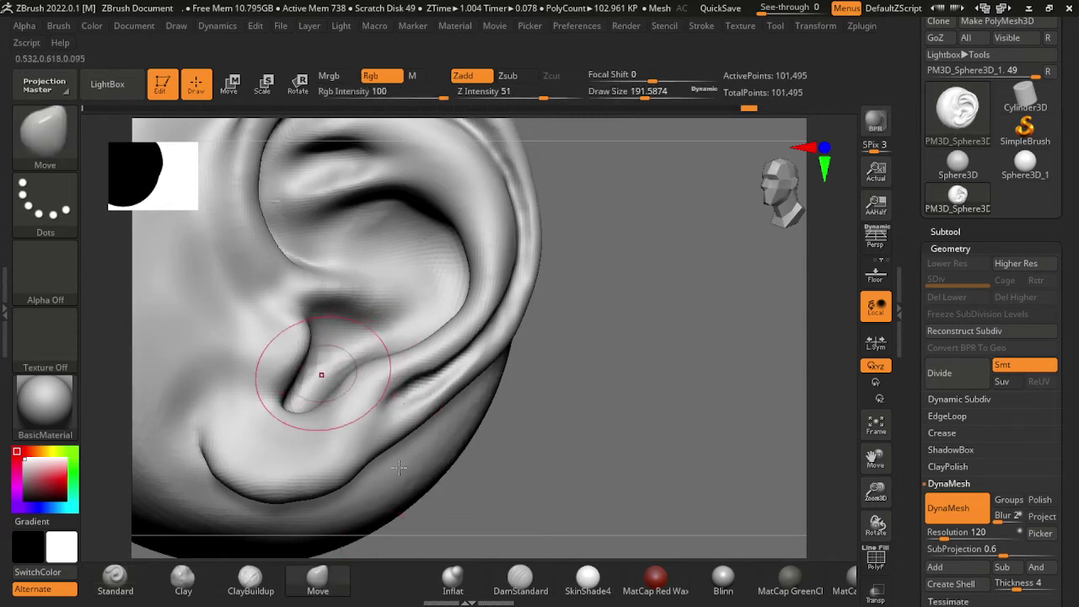
Step: Push the antitragus, concha and lobe into shape with Move, smoothing around the antitragus
{"action": "key", "text": "bracketright"}
{"action": "left_click_drag", "start_coordinate": [281, 342], "coordinate": [465, 439]}
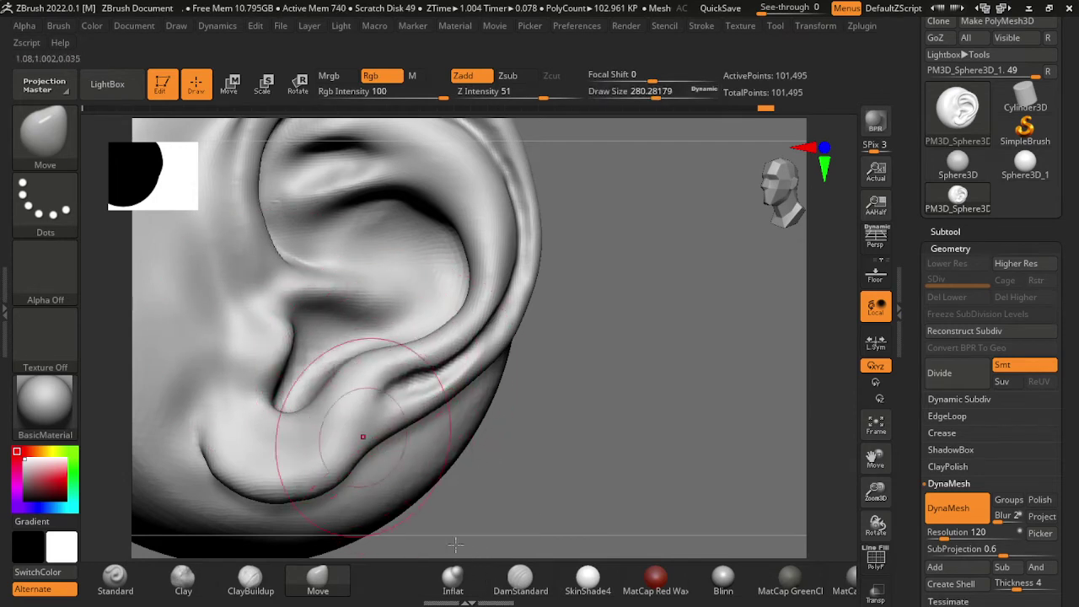
{"action": "left_click_drag", "start_coordinate": [485, 529], "coordinate": [582, 459]}
{"action": "key", "text": "bracketleft"}
{"action": "key", "text": "bracketleft"}
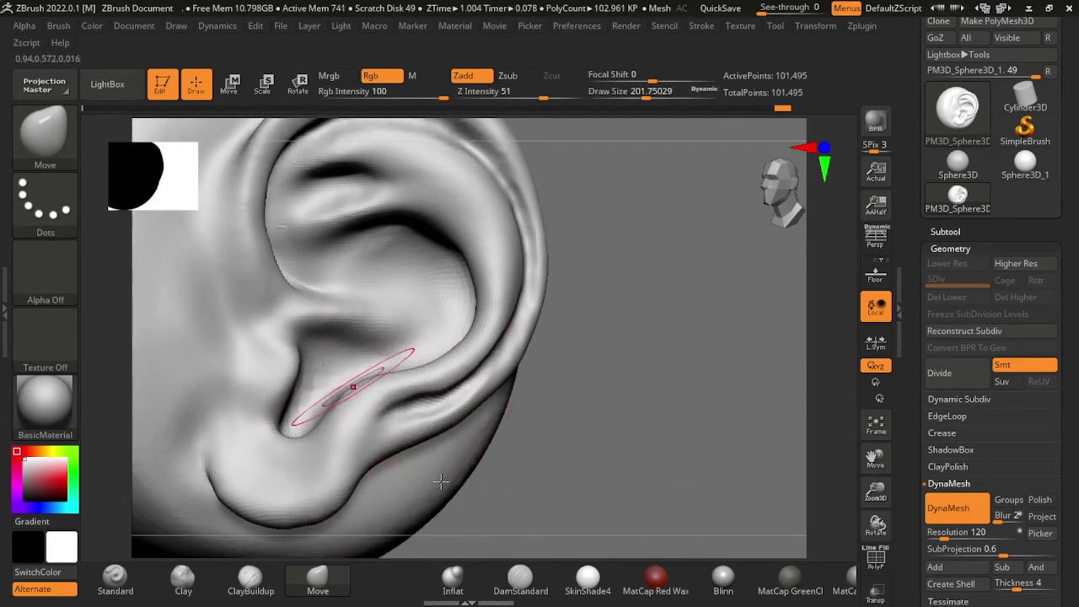
{"action": "left_click_drag", "start_coordinate": [357, 382], "coordinate": [358, 385], "text": "shift"}
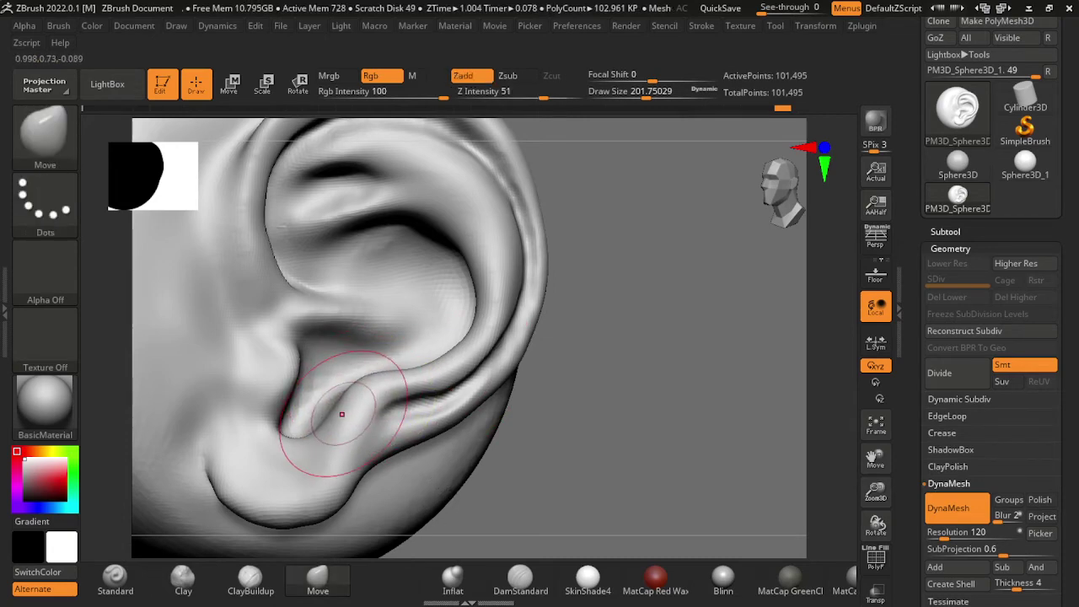
{"action": "key", "text": "bracketright"}
{"action": "key", "text": "bracketright"}
{"action": "mouse_move", "coordinate": [282, 421]}
{"action": "left_mouse_down"}
{"action": "mouse_move", "coordinate": [329, 475]}
{"action": "mouse_move", "coordinate": [333, 498]}
{"action": "left_mouse_up"}
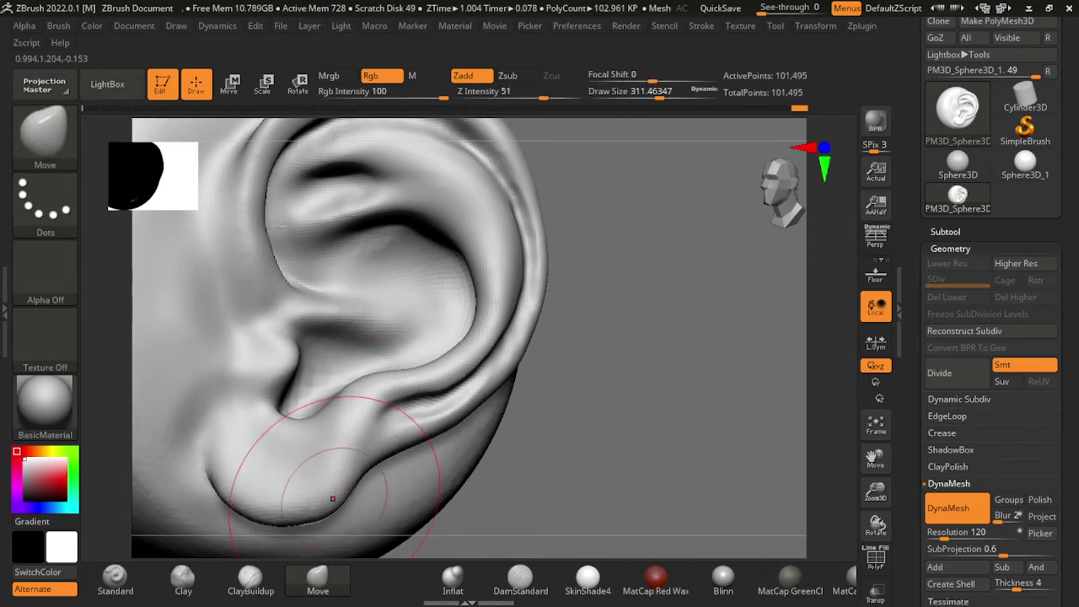
Step: Switch to Standard at about 150 and sharpen the crease along the antihelix
{"action": "left_click_drag", "start_coordinate": [756, 542], "coordinate": [469, 510]}
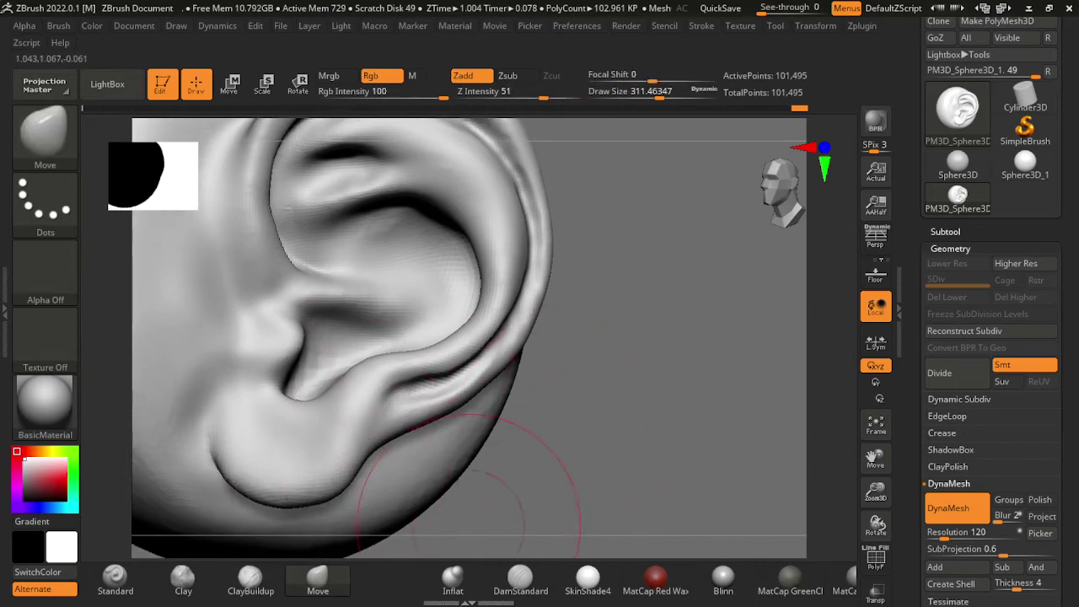
{"action": "key", "text": "b"}
{"action": "key", "text": "s"}
{"action": "key", "text": "t"}
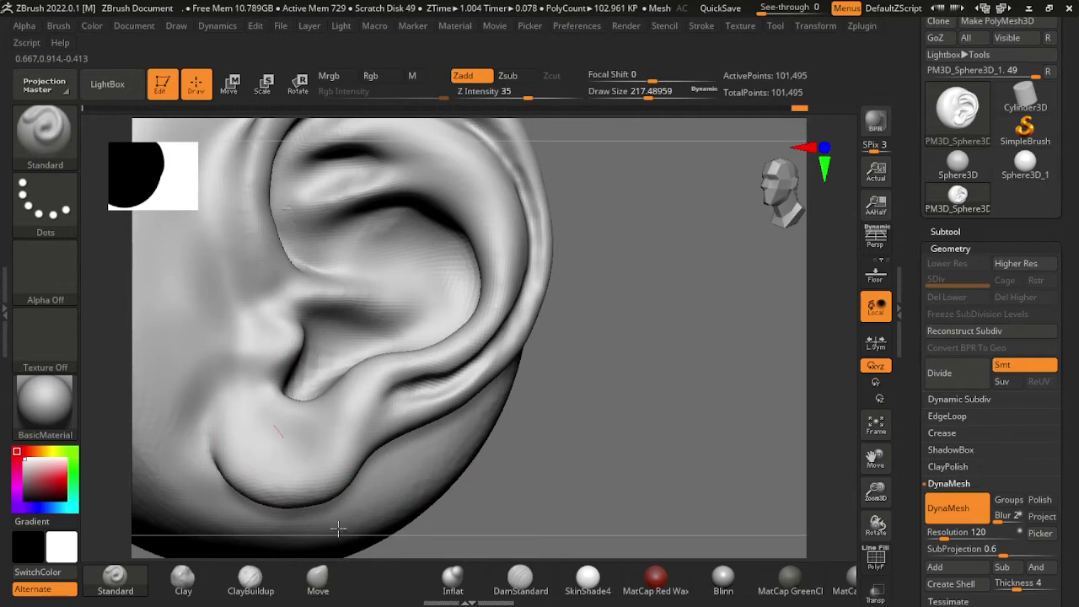
{"action": "key", "text": "s"}
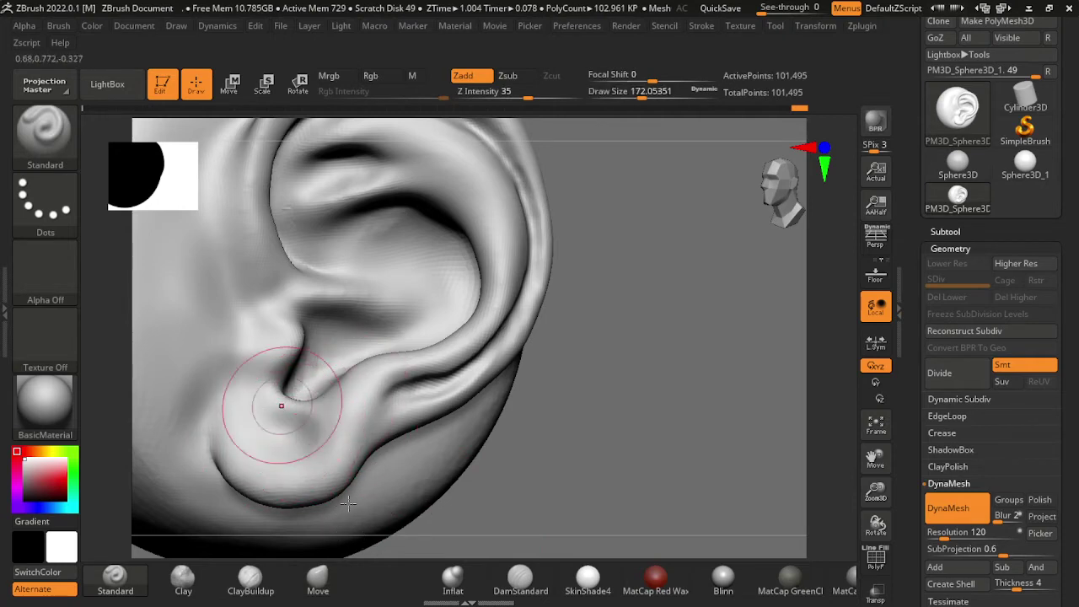
{"action": "left_click_drag", "start_coordinate": [380, 530], "coordinate": [369, 512]}
{"action": "left_click_drag", "start_coordinate": [463, 348], "coordinate": [362, 361]}
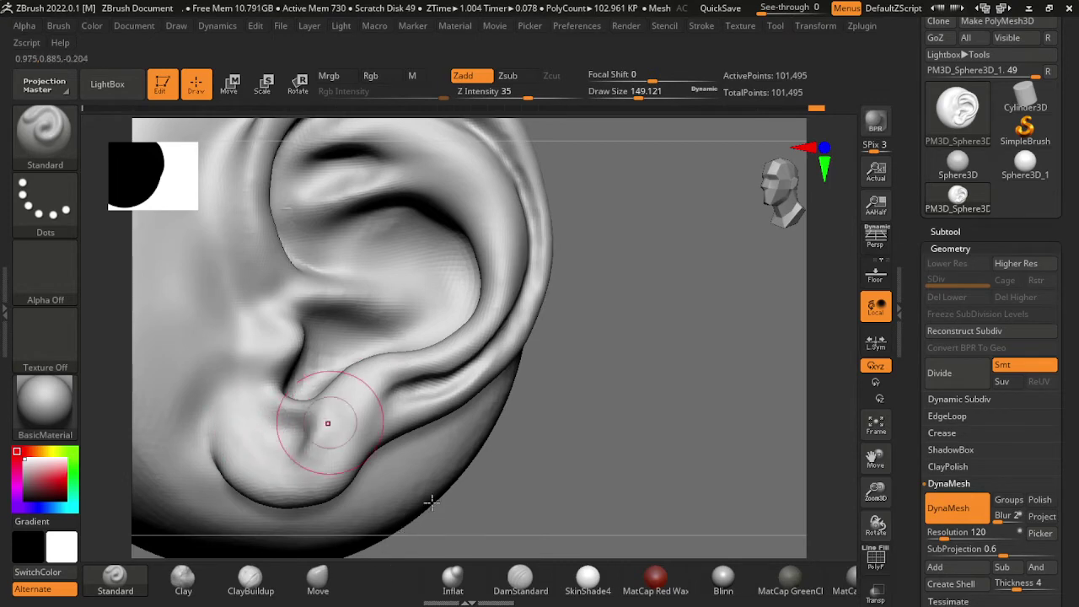
Step: Smooth the crease above the earlobe and carve a new one in the lower antihelix
{"action": "key", "text": "shift"}
{"action": "key", "text": "shift"}
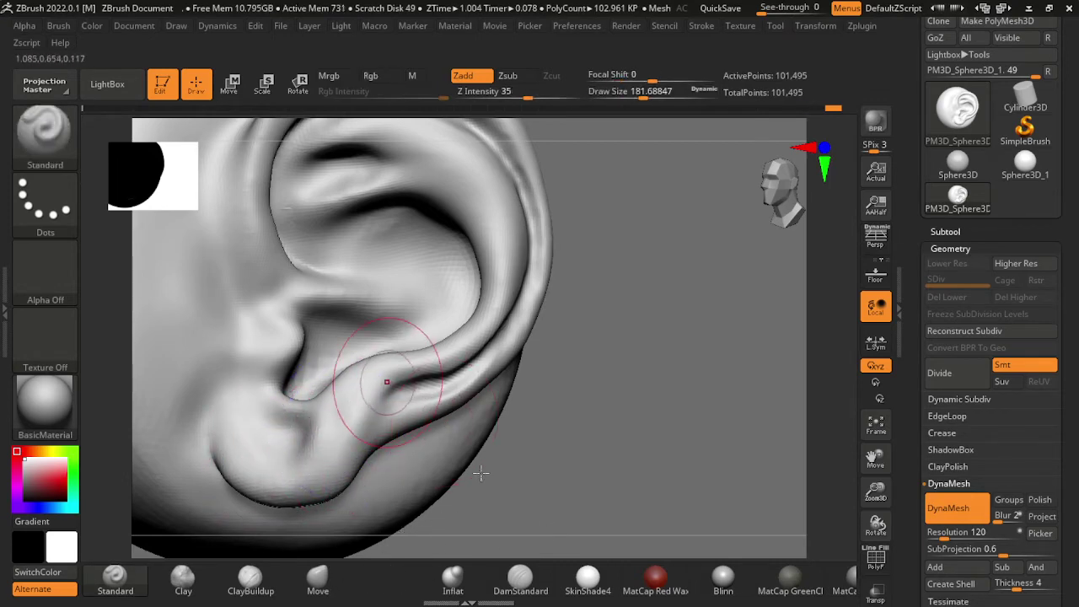
{"action": "left_click_drag", "start_coordinate": [362, 367], "coordinate": [452, 462]}
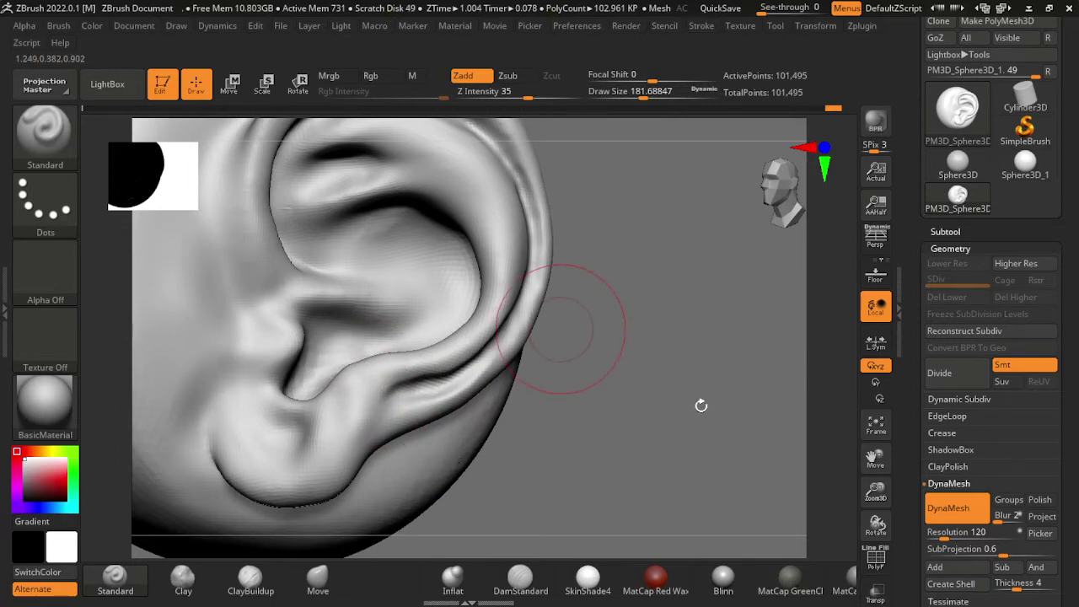
{"action": "left_click_drag", "start_coordinate": [710, 385], "coordinate": [585, 445]}
{"action": "left_click_drag", "start_coordinate": [428, 466], "coordinate": [446, 417]}
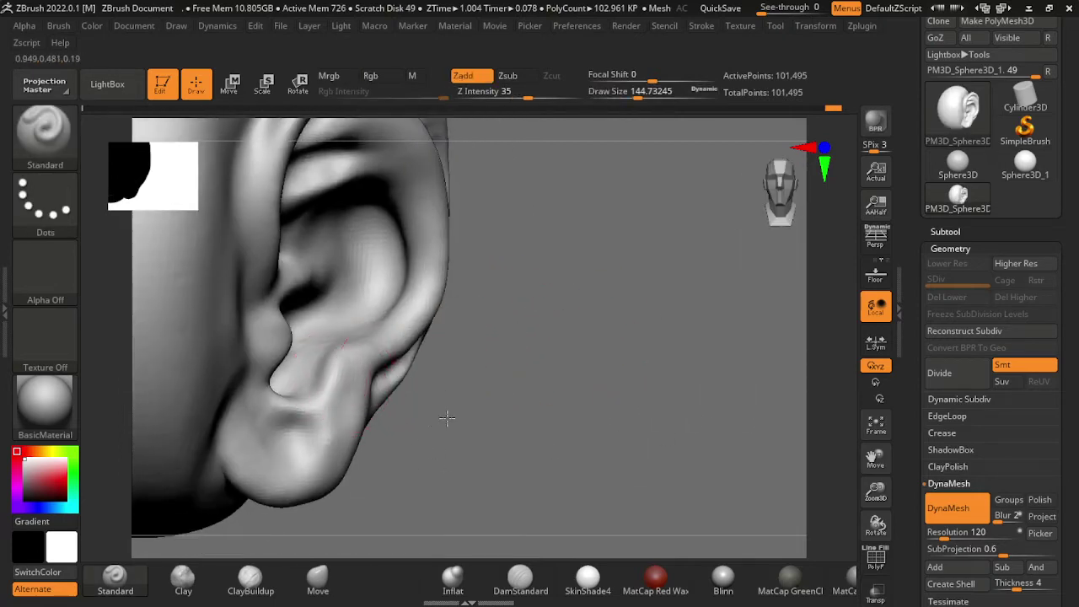
{"action": "left_click_drag", "start_coordinate": [533, 428], "coordinate": [362, 304]}
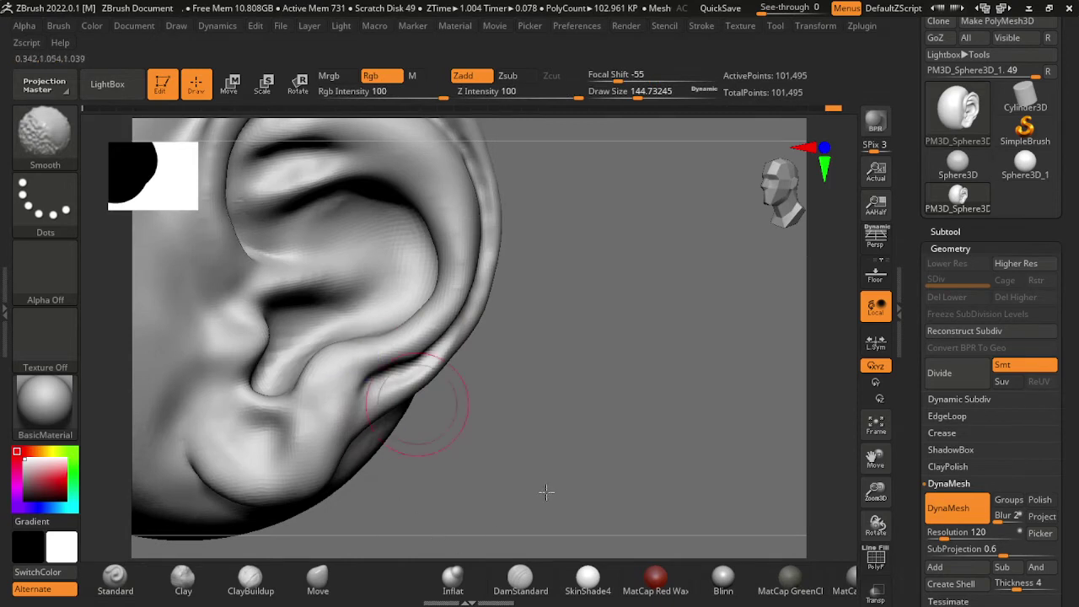
{"action": "left_click_drag", "start_coordinate": [547, 493], "coordinate": [441, 456], "text": "shift"}
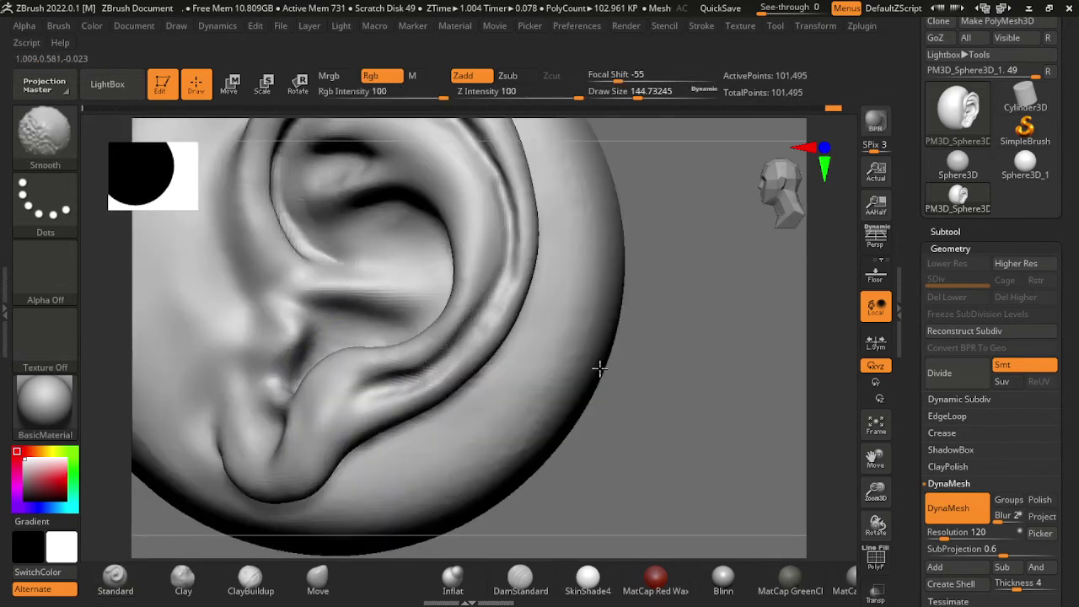
{"action": "left_click_drag", "start_coordinate": [598, 367], "coordinate": [607, 409]}
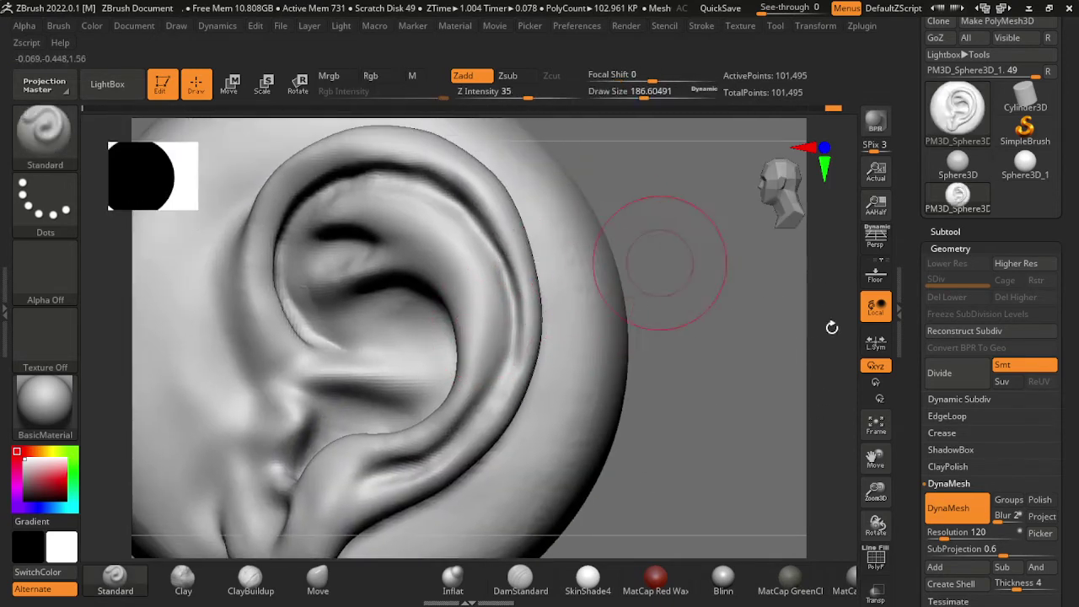
Step: Shrink the brush to about 80 and frame the upper helix rim up close
{"action": "mouse_move", "coordinate": [660, 263]}
{"action": "left_mouse_down"}
{"action": "mouse_move", "coordinate": [611, 505]}
{"action": "mouse_move", "coordinate": [671, 335]}
{"action": "left_mouse_up"}
{"action": "key", "text": "s"}
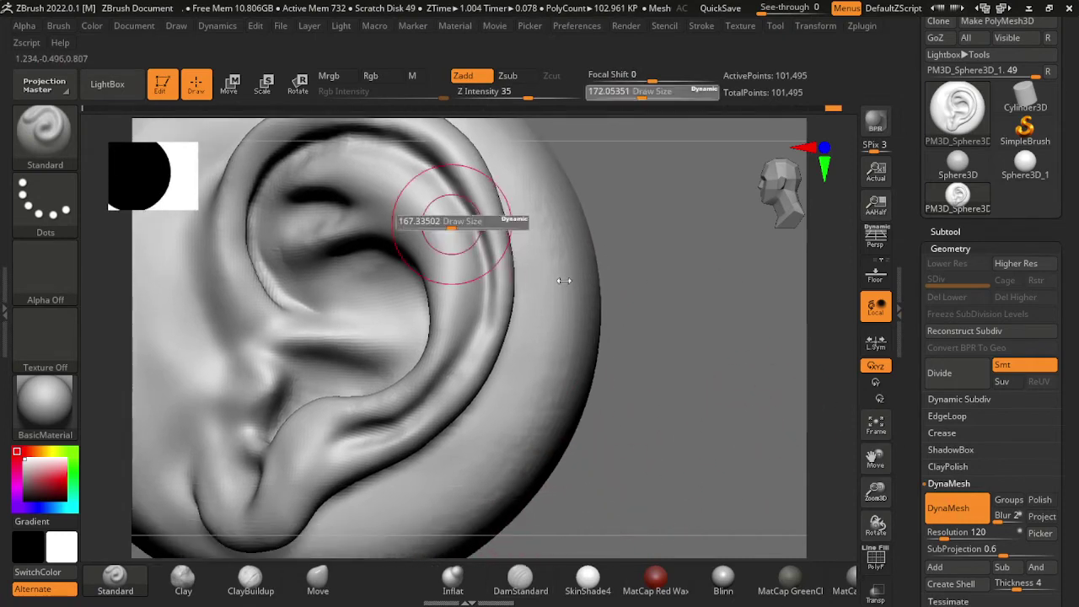
{"action": "left_click_drag", "start_coordinate": [570, 277], "coordinate": [598, 281]}
{"action": "key", "text": "s"}
{"action": "left_click_drag", "start_coordinate": [498, 283], "coordinate": [476, 282]}
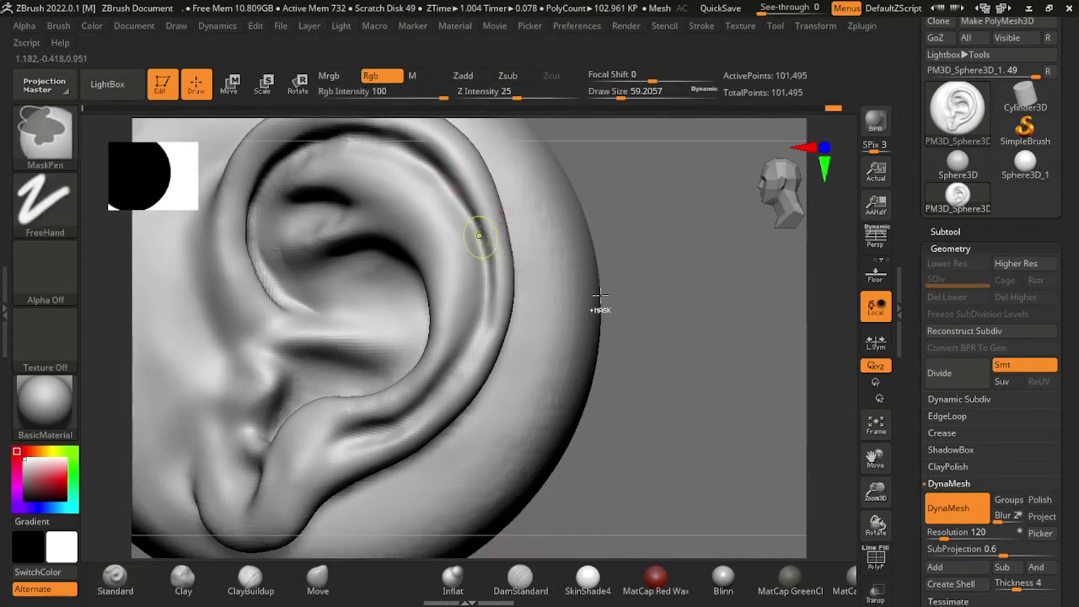
{"action": "mouse_move", "coordinate": [694, 277]}
{"action": "left_mouse_down"}
{"action": "mouse_move", "coordinate": [859, 274]}
{"action": "mouse_move", "coordinate": [590, 278]}
{"action": "left_mouse_up"}
{"action": "key", "text": "s"}
{"action": "mouse_move", "coordinate": [405, 194]}
{"action": "left_mouse_down"}
{"action": "mouse_move", "coordinate": [387, 194]}
{"action": "mouse_move", "coordinate": [468, 283]}
{"action": "left_mouse_up"}
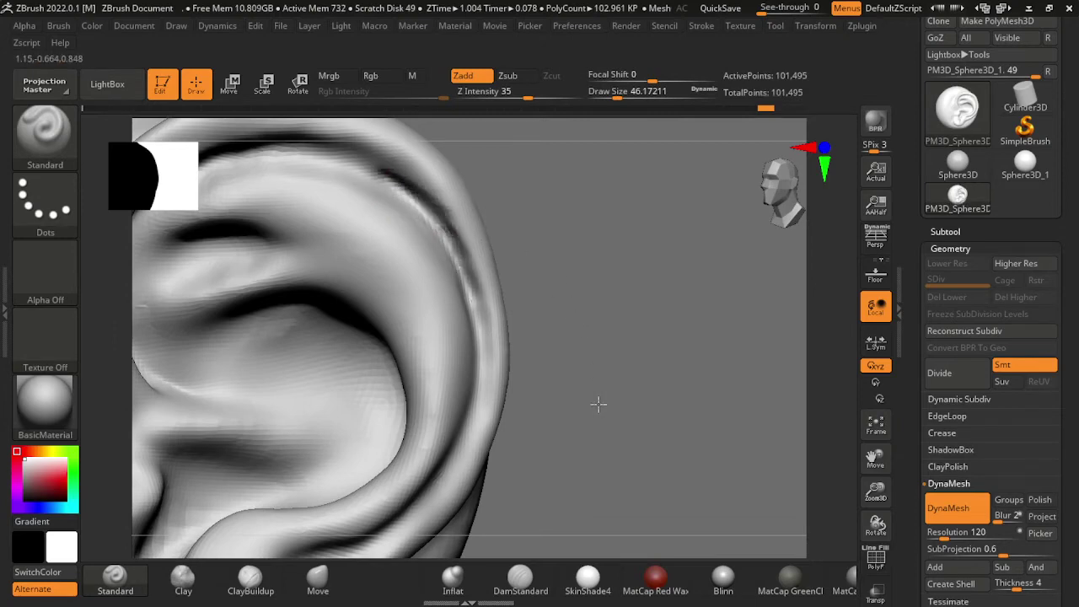
{"action": "left_click_drag", "start_coordinate": [556, 309], "coordinate": [687, 386]}
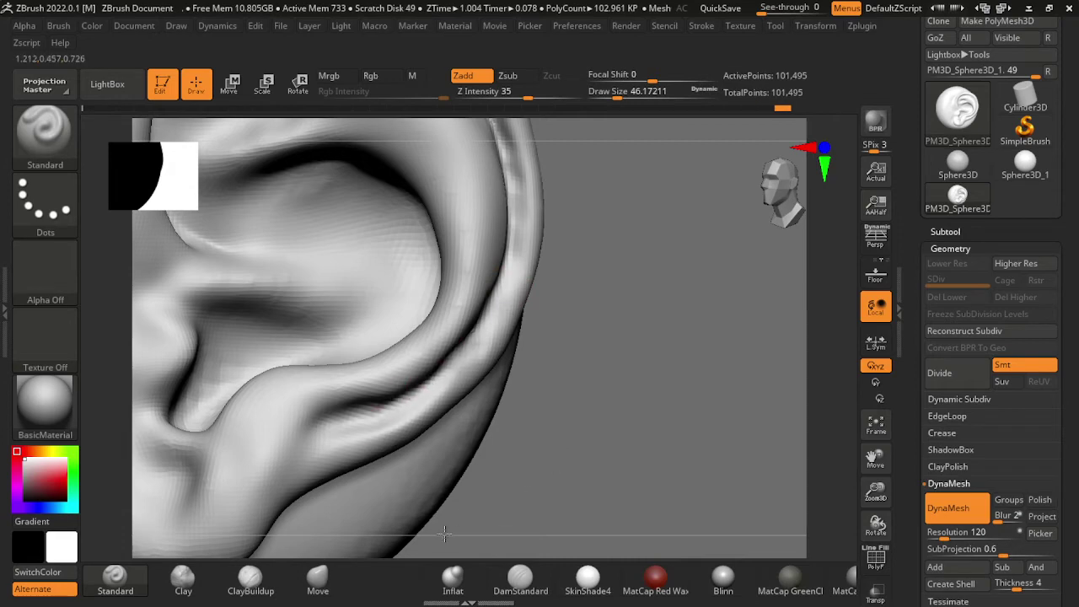
{"action": "left_click_drag", "start_coordinate": [415, 529], "coordinate": [569, 358]}
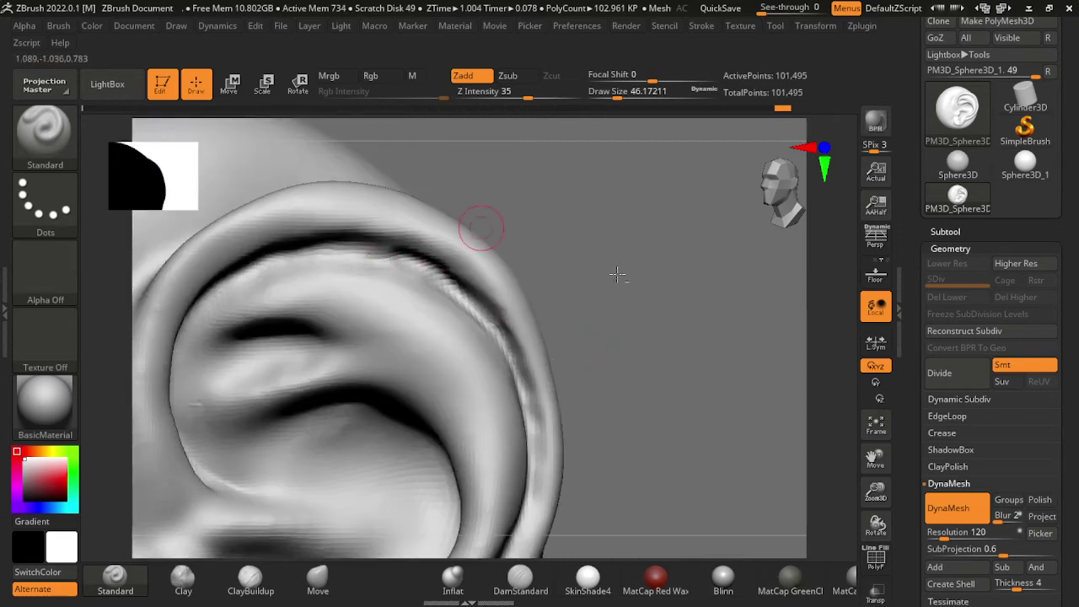
{"action": "mouse_move", "coordinate": [618, 274]}
{"action": "left_mouse_down"}
{"action": "mouse_move", "coordinate": [814, 374]}
{"action": "mouse_move", "coordinate": [776, 314]}
{"action": "left_mouse_up"}
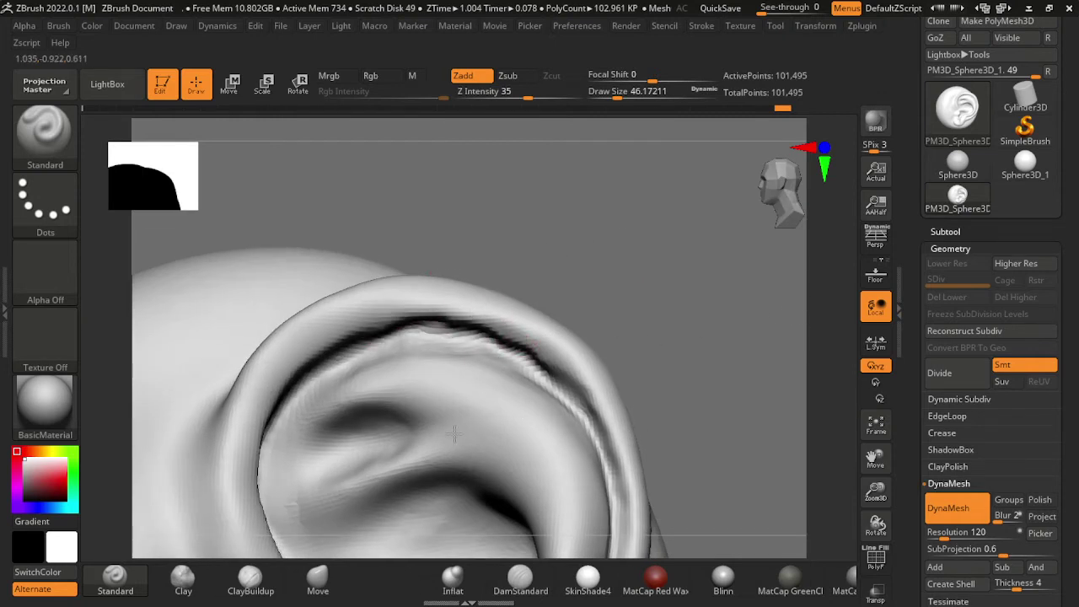
{"action": "mouse_move", "coordinate": [636, 300]}
{"action": "left_mouse_down"}
{"action": "mouse_move", "coordinate": [794, 377]}
{"action": "mouse_move", "coordinate": [794, 350]}
{"action": "left_mouse_up"}
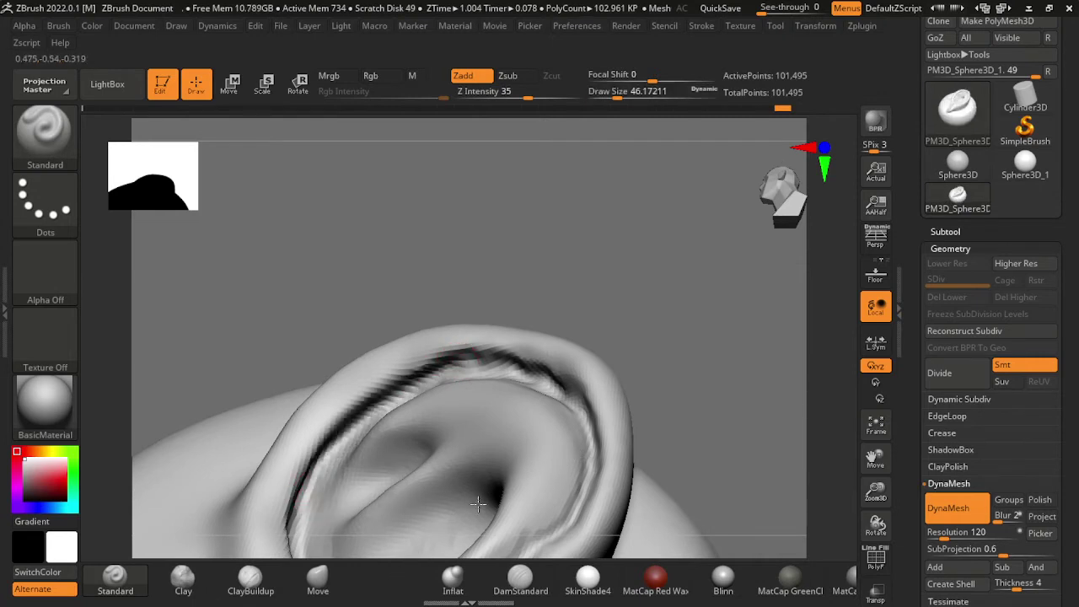
{"action": "mouse_move", "coordinate": [631, 277]}
{"action": "left_mouse_down"}
{"action": "mouse_move", "coordinate": [650, 279]}
{"action": "mouse_move", "coordinate": [633, 233]}
{"action": "mouse_move", "coordinate": [432, 287]}
{"action": "left_mouse_up"}
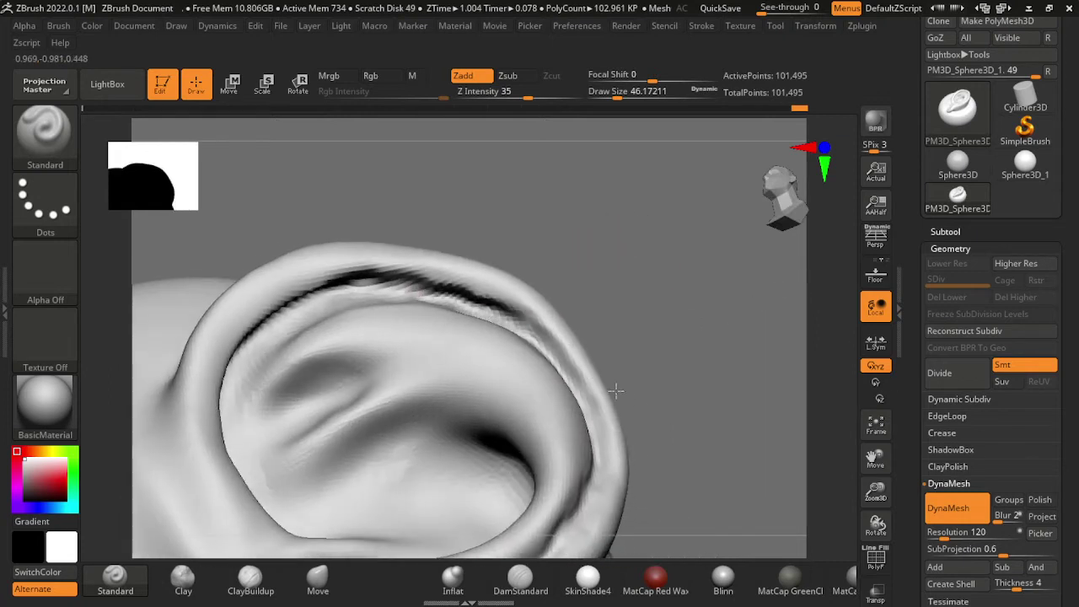
{"action": "mouse_move", "coordinate": [679, 426]}
{"action": "left_mouse_down", "text": "alt"}
{"action": "mouse_move", "coordinate": [727, 339]}
{"action": "mouse_move", "coordinate": [590, 387]}
{"action": "left_mouse_up", "text": "alt"}
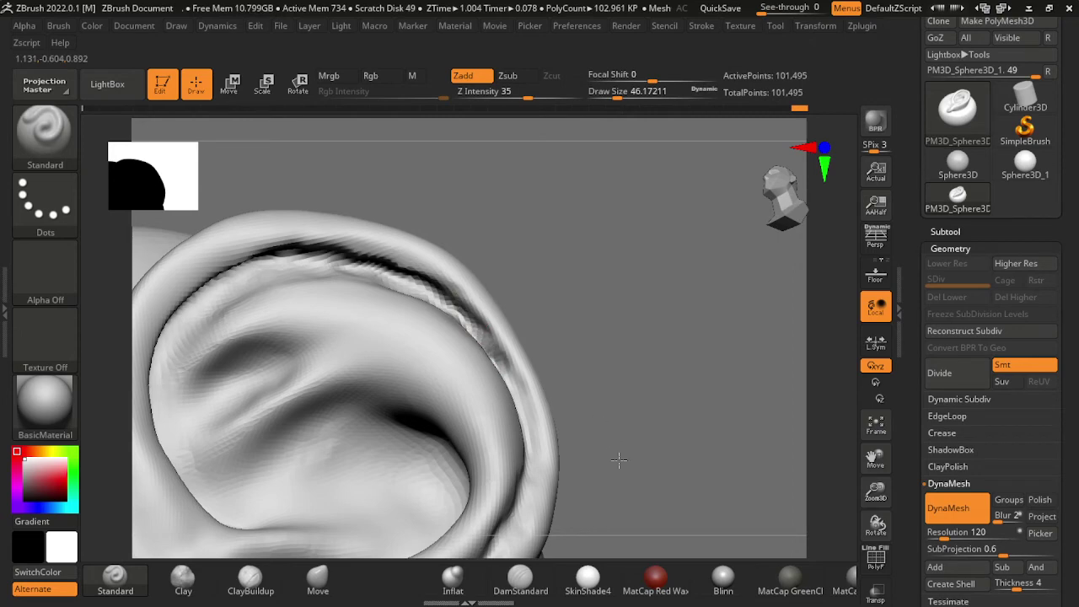
Step: Mask the upper-right rim with a freehand lasso outline and invert the mask
{"action": "left_click_drag", "start_coordinate": [558, 295], "coordinate": [428, 301]}
{"action": "left_click_drag", "start_coordinate": [388, 187], "coordinate": [450, 255], "text": "ctrl"}
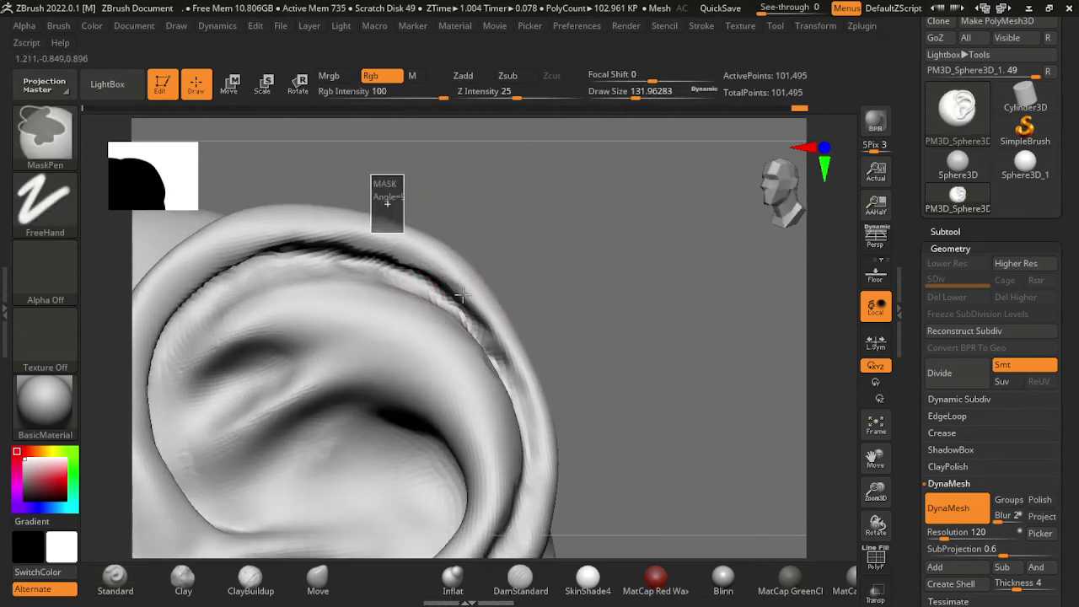
{"action": "left_click", "coordinate": [45, 203]}
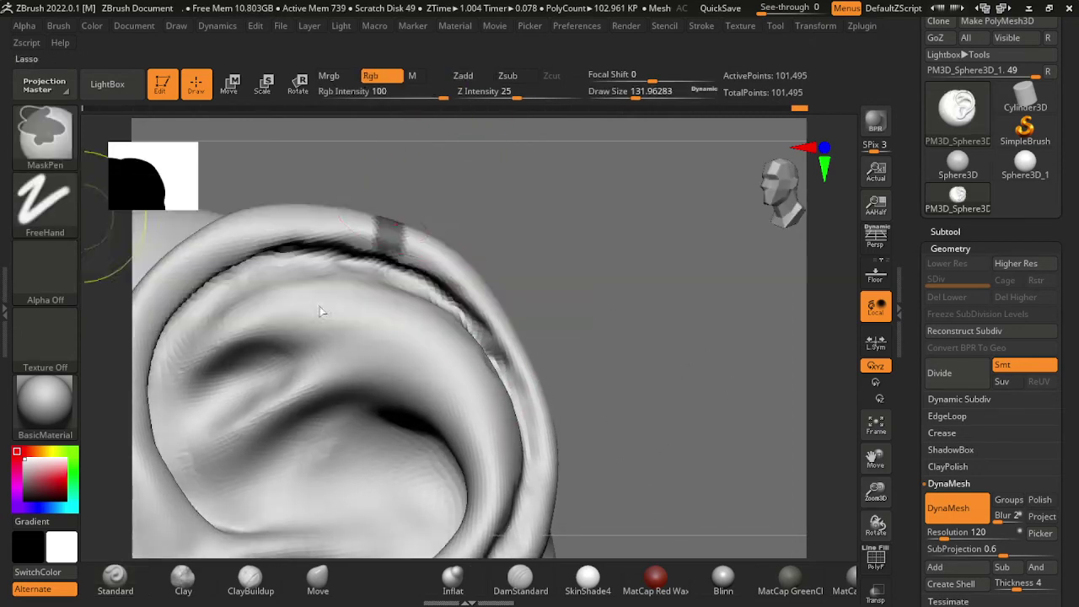
{"action": "mouse_move", "coordinate": [320, 313]}
{"action": "left_mouse_down"}
{"action": "mouse_move", "coordinate": [733, 325]}
{"action": "mouse_move", "coordinate": [831, 368]}
{"action": "mouse_move", "coordinate": [809, 422]}
{"action": "mouse_move", "coordinate": [842, 443]}
{"action": "mouse_move", "coordinate": [752, 287]}
{"action": "left_mouse_up"}
{"action": "left_click_drag", "start_coordinate": [623, 159], "coordinate": [639, 421], "text": "ctrl"}
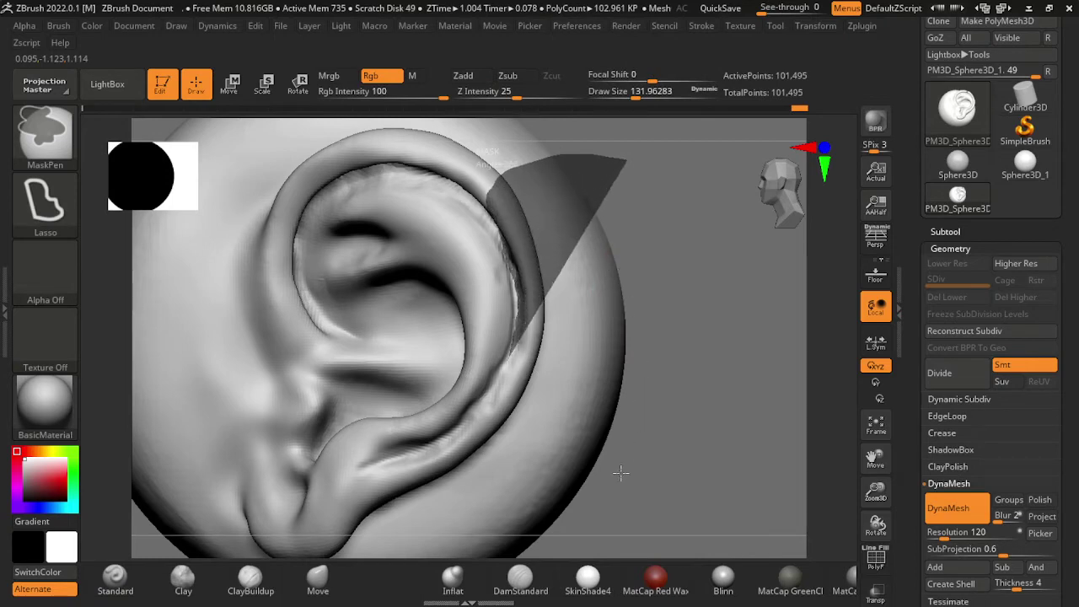
{"action": "left_click_drag", "start_coordinate": [620, 473], "coordinate": [387, 165], "text": "ctrl"}
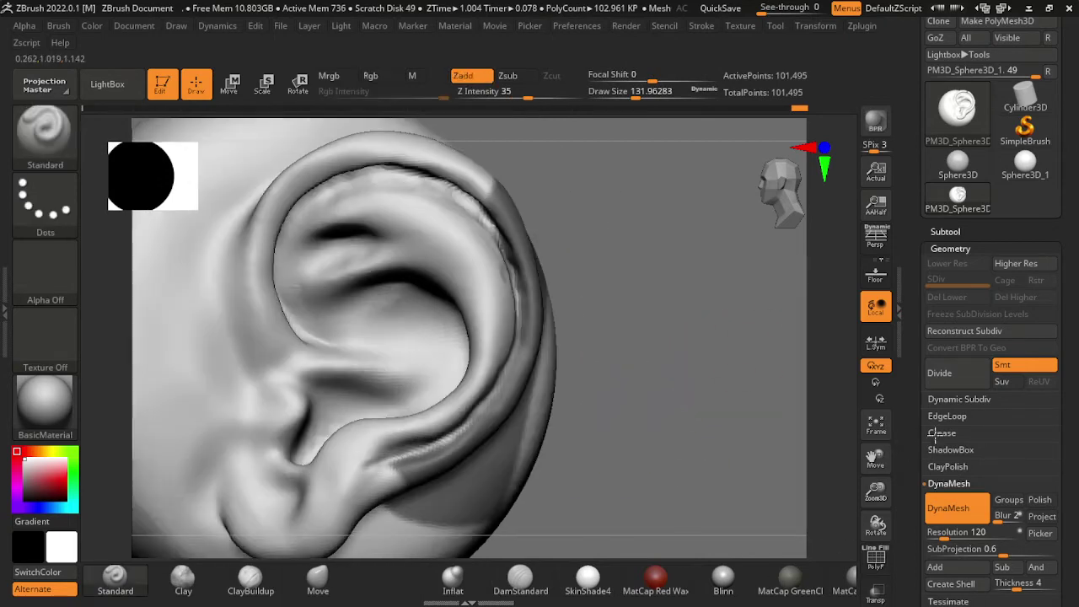
{"action": "left_click", "coordinate": [686, 312], "text": "ctrl"}
Step: Inflate the unmasked outer rim with a larger Inflat brush and reshape it with Move
{"action": "left_click", "coordinate": [453, 580]}
{"action": "key", "text": "s"}
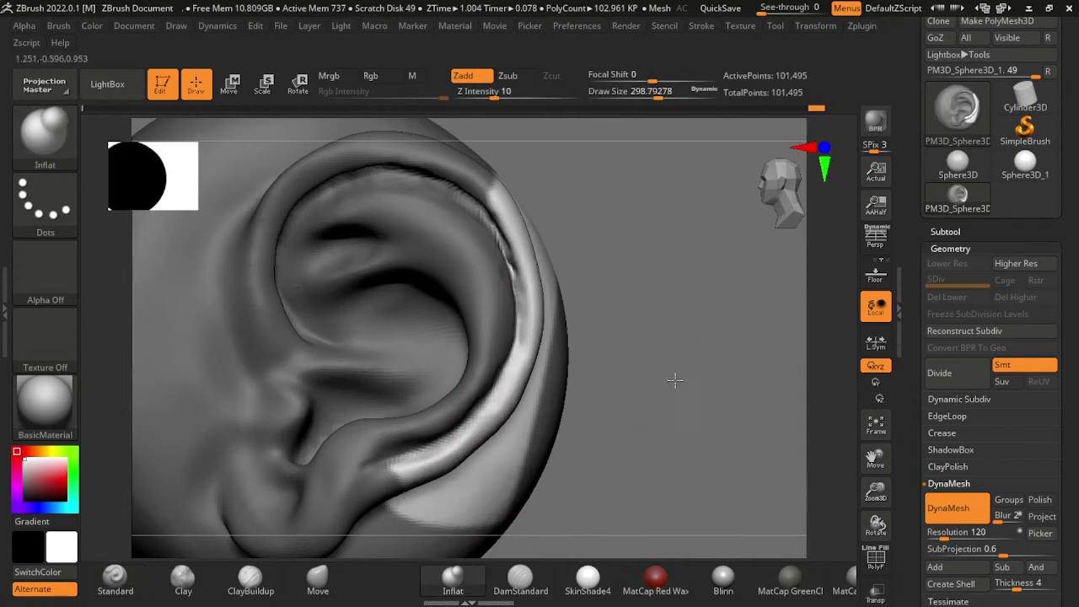
{"action": "left_click_drag", "start_coordinate": [675, 380], "coordinate": [640, 354]}
{"action": "left_click", "coordinate": [317, 580]}
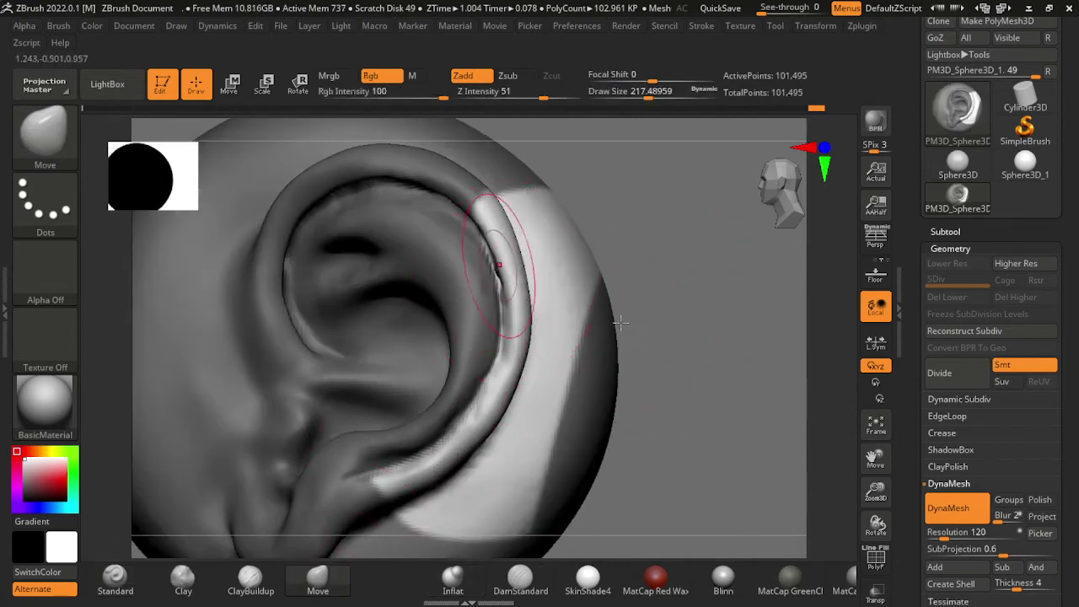
{"action": "mouse_move", "coordinate": [649, 320]}
{"action": "left_mouse_down"}
{"action": "mouse_move", "coordinate": [700, 305]}
{"action": "mouse_move", "coordinate": [354, 535]}
{"action": "left_mouse_up"}
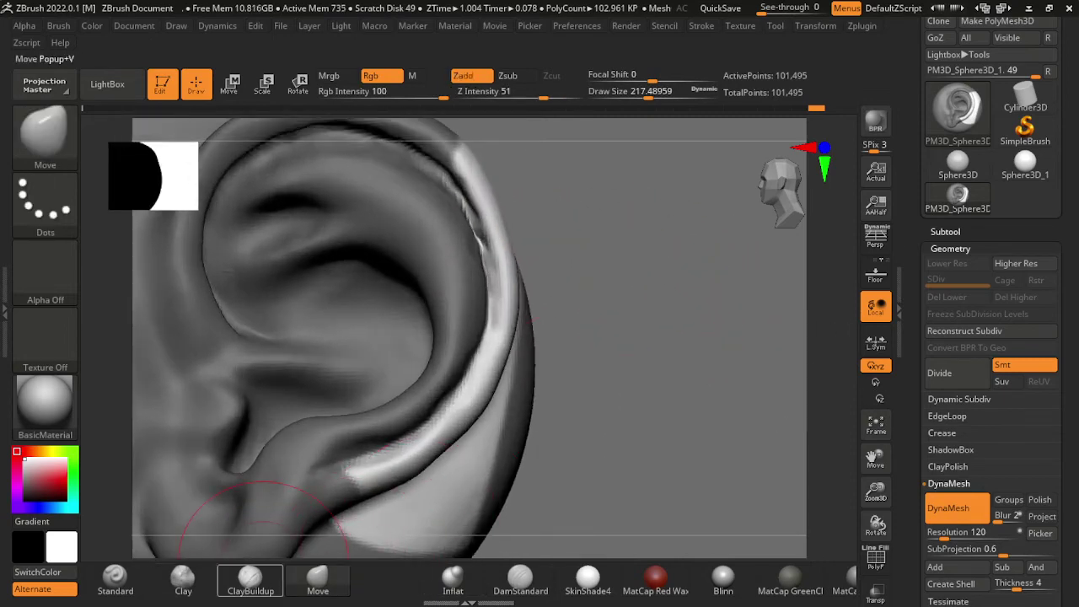
{"action": "left_click", "coordinate": [115, 579]}
{"action": "left_click_drag", "start_coordinate": [753, 444], "coordinate": [652, 337]}
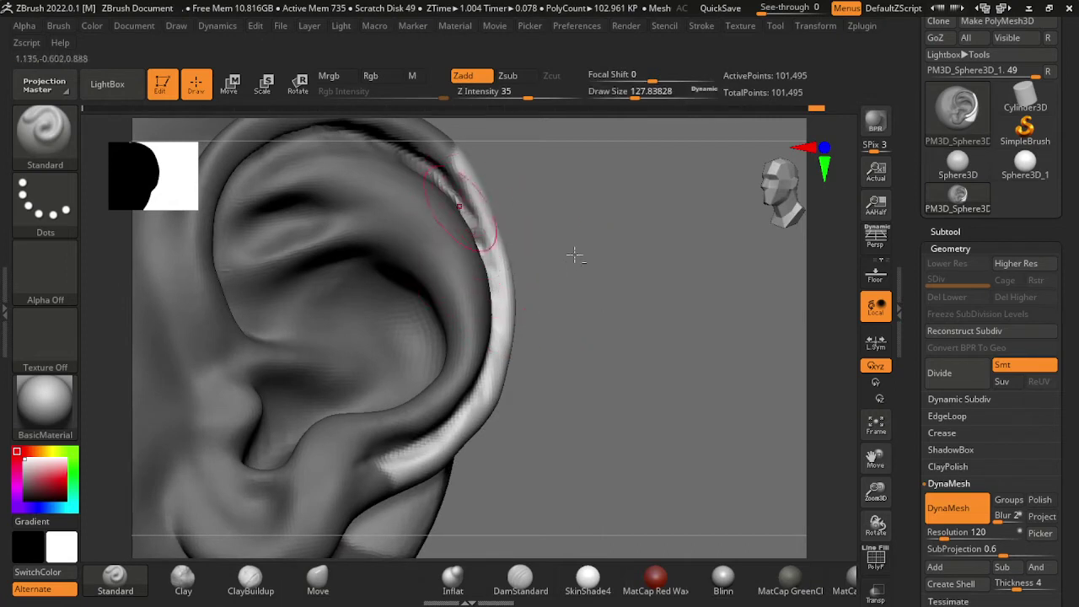
{"action": "left_click_drag", "start_coordinate": [635, 397], "coordinate": [620, 459]}
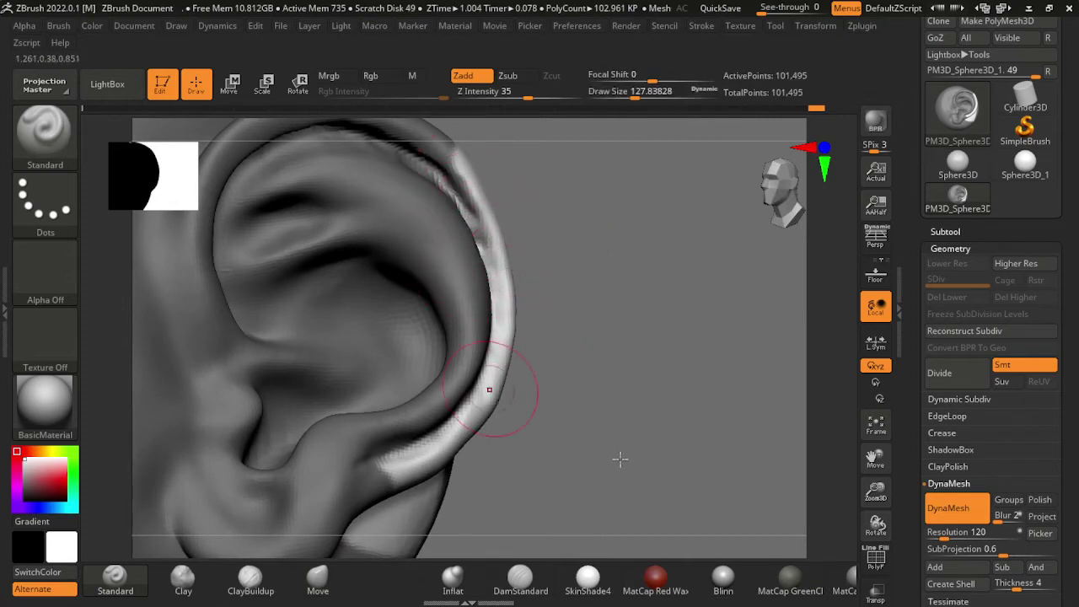
Step: Clear the mask, smooth the rim, and sculpt a cleaner ridge along the top helix
{"action": "key", "text": "d"}
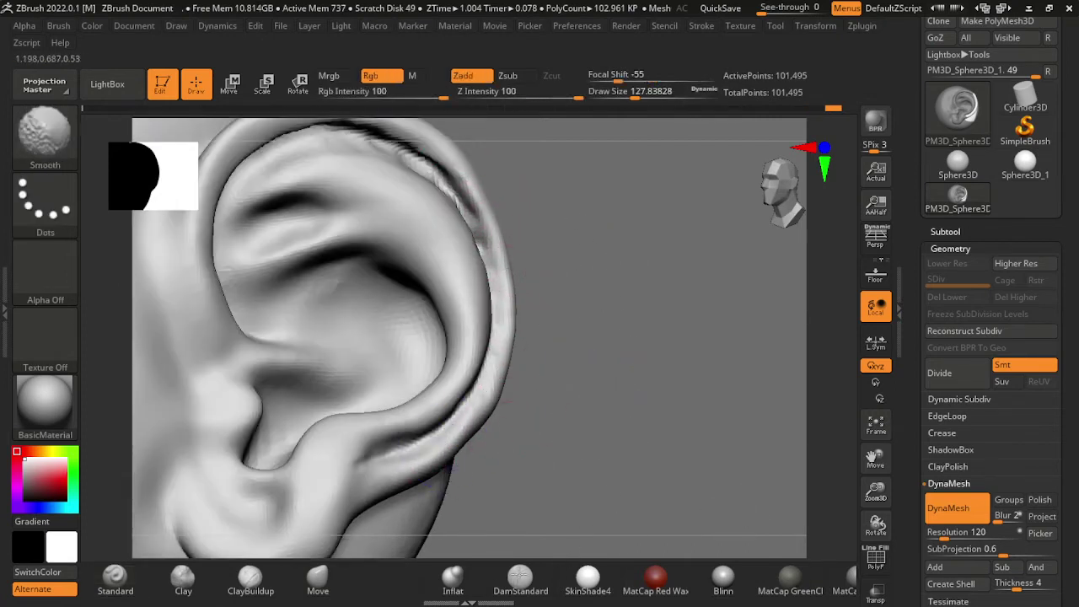
{"action": "key", "text": "shift"}
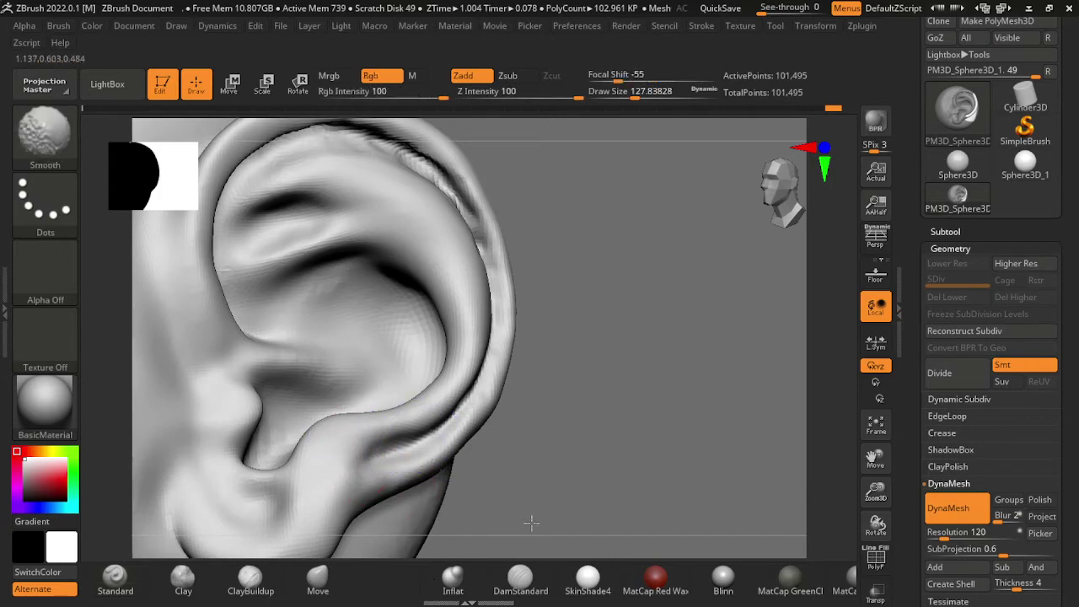
{"action": "key", "text": "s"}
{"action": "left_click_drag", "start_coordinate": [455, 385], "coordinate": [523, 385]}
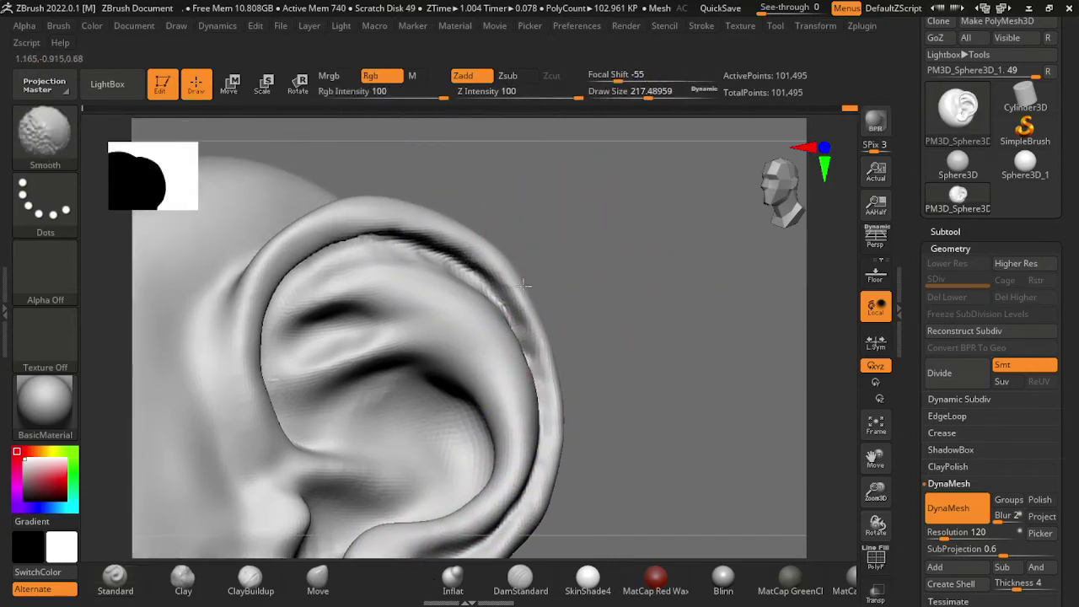
{"action": "key", "text": "bracketleft"}
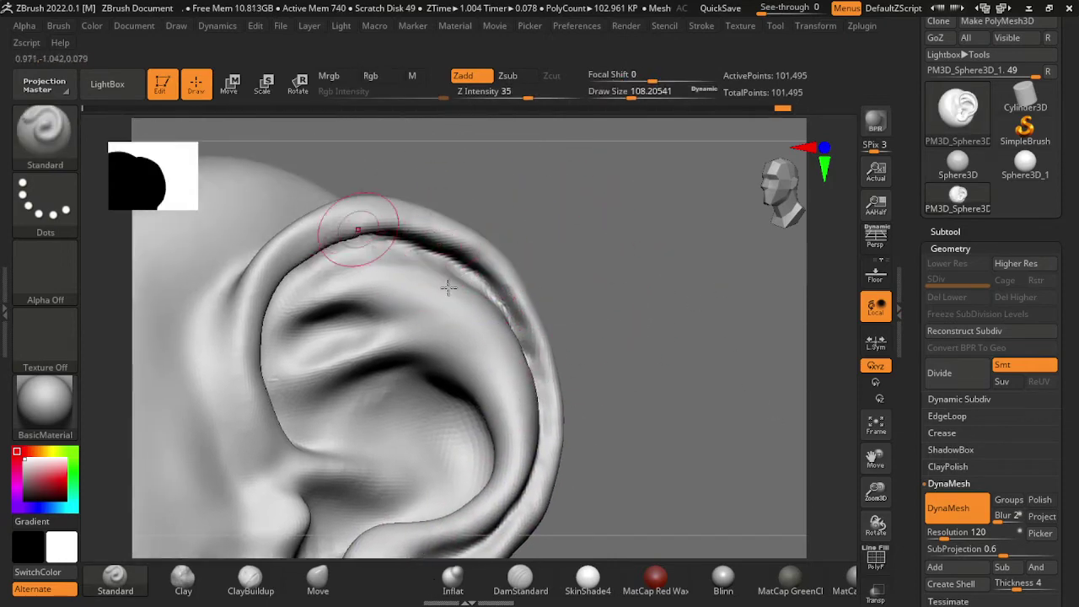
{"action": "left_click_drag", "start_coordinate": [354, 236], "coordinate": [392, 235]}
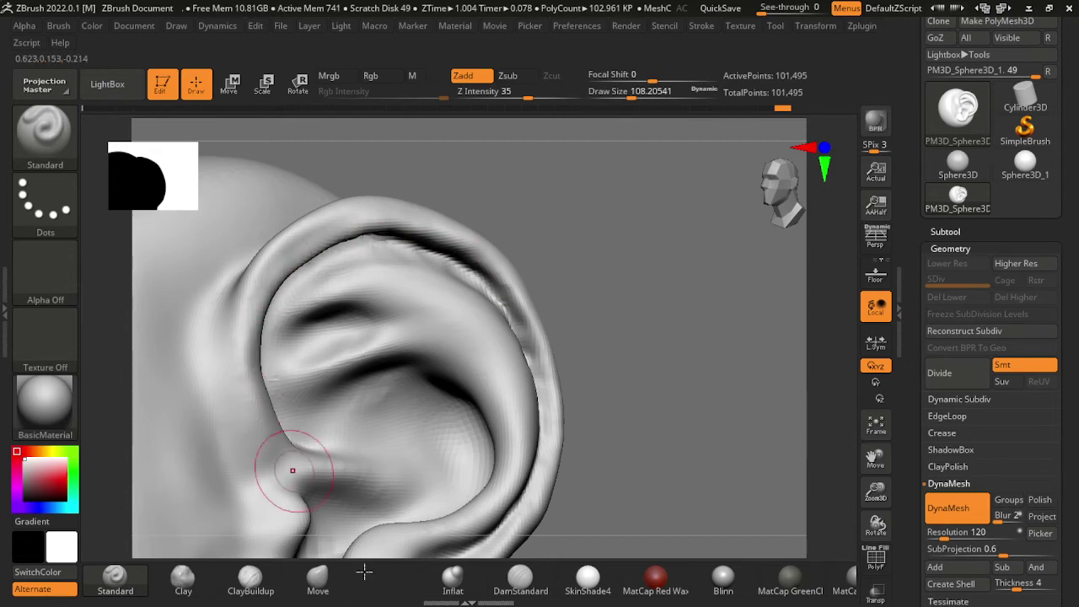
{"action": "left_click_drag", "start_coordinate": [609, 313], "coordinate": [631, 332]}
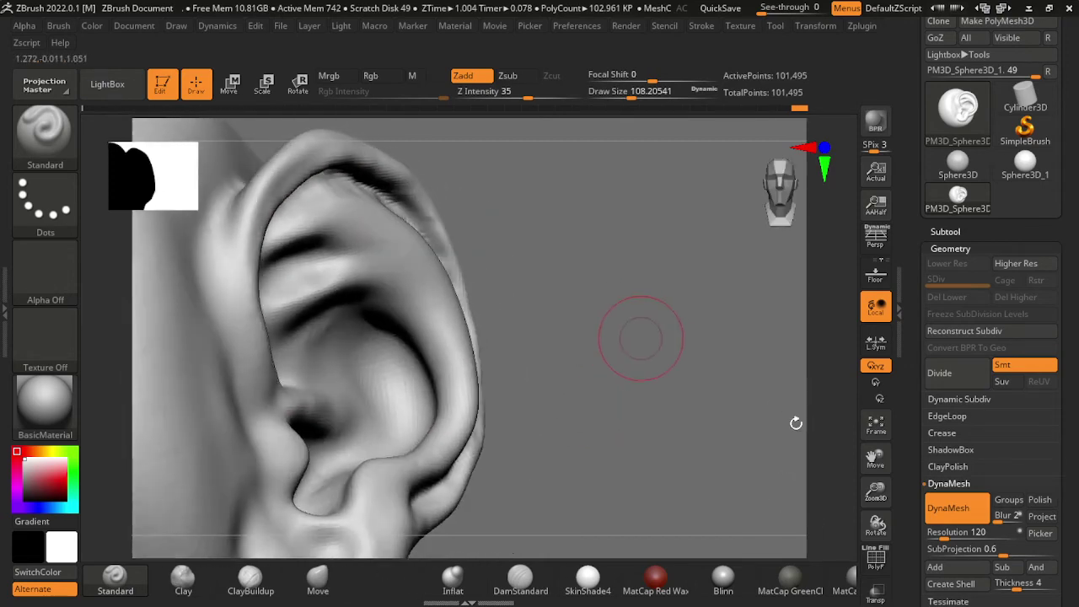
{"action": "key", "text": "s"}
{"action": "left_click_drag", "start_coordinate": [364, 413], "coordinate": [342, 413]}
{"action": "mouse_move", "coordinate": [650, 325]}
{"action": "left_mouse_down"}
{"action": "mouse_move", "coordinate": [766, 284]}
{"action": "mouse_move", "coordinate": [914, 428]}
{"action": "left_mouse_up"}
Step: Enlarge the Move brush to about 508 and smooth the inner creases and earlobe bottom
{"action": "left_click", "coordinate": [317, 579]}
{"action": "key", "text": "s"}
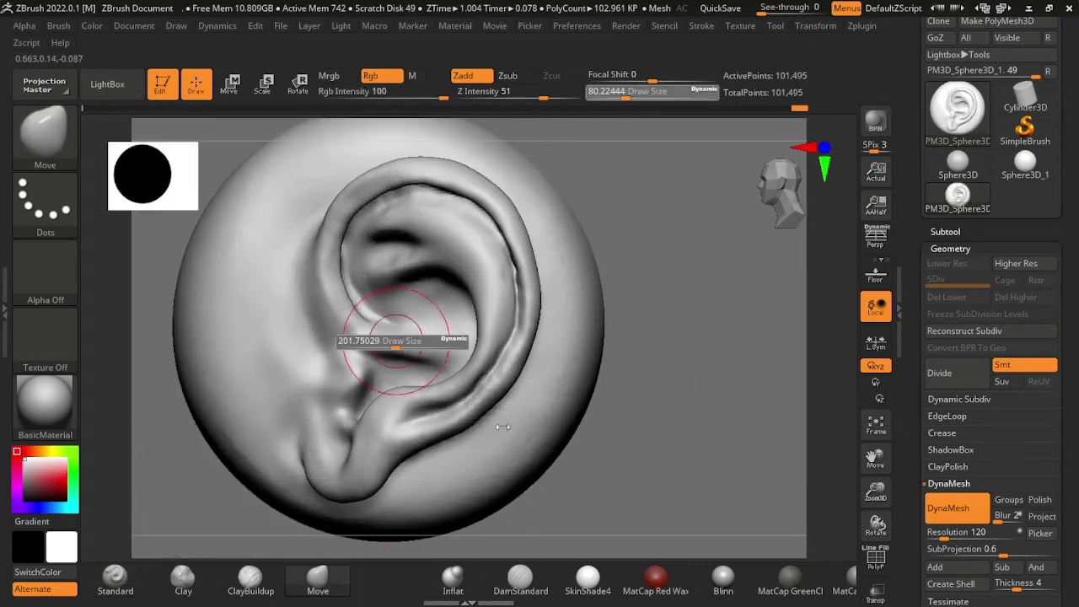
{"action": "left_click_drag", "start_coordinate": [385, 339], "coordinate": [447, 341]}
{"action": "left_click_drag", "start_coordinate": [396, 232], "coordinate": [531, 252], "text": "shift"}
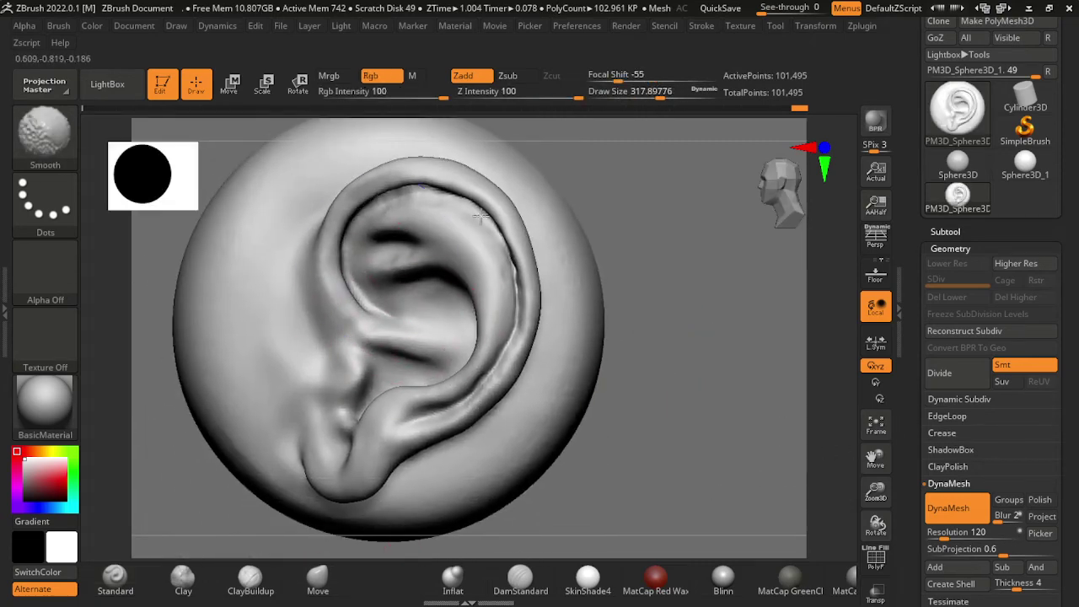
{"action": "left_click_drag", "start_coordinate": [354, 455], "coordinate": [477, 514], "text": "shift"}
{"action": "mouse_move", "coordinate": [590, 438]}
{"action": "left_mouse_down"}
{"action": "mouse_move", "coordinate": [424, 490]}
{"action": "mouse_move", "coordinate": [400, 563]}
{"action": "left_mouse_up"}
Step: Pull the helix outward into a fuller, rounder outline and smooth it
{"action": "left_click_drag", "start_coordinate": [385, 313], "coordinate": [601, 405]}
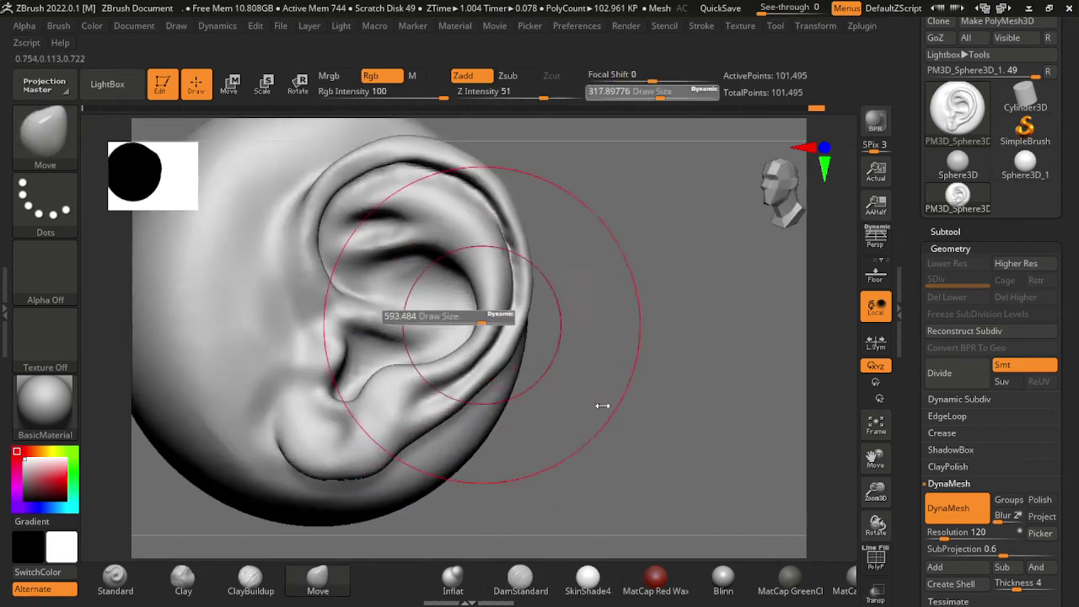
{"action": "left_click_drag", "start_coordinate": [457, 228], "coordinate": [619, 379]}
{"action": "left_click_drag", "start_coordinate": [489, 238], "coordinate": [607, 297]}
{"action": "left_click_drag", "start_coordinate": [421, 241], "coordinate": [614, 433]}
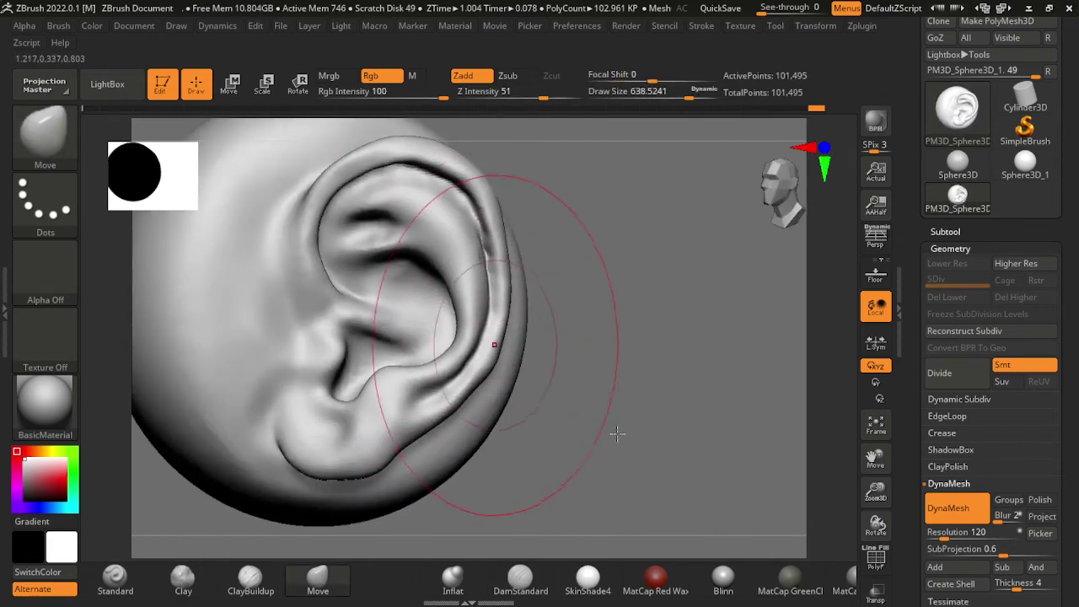
{"action": "mouse_move", "coordinate": [529, 217]}
{"action": "left_mouse_down"}
{"action": "mouse_move", "coordinate": [607, 354]}
{"action": "mouse_move", "coordinate": [601, 314]}
{"action": "mouse_move", "coordinate": [539, 328]}
{"action": "left_mouse_up"}
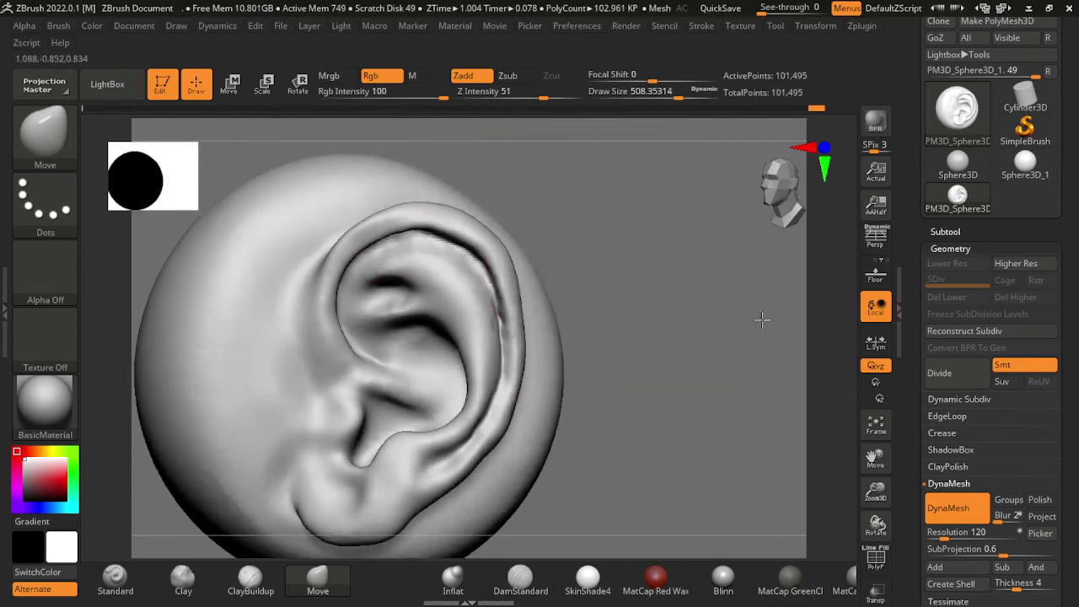
{"action": "left_click_drag", "start_coordinate": [385, 248], "coordinate": [421, 278], "text": "shift"}
Step: Use TrimCurve with the Curve stroke from a side view to slice off the sphere's back, leaving 57,284 points
{"action": "mouse_move", "coordinate": [824, 462]}
{"action": "left_mouse_down"}
{"action": "mouse_move", "coordinate": [812, 403]}
{"action": "mouse_move", "coordinate": [830, 391]}
{"action": "left_mouse_up"}
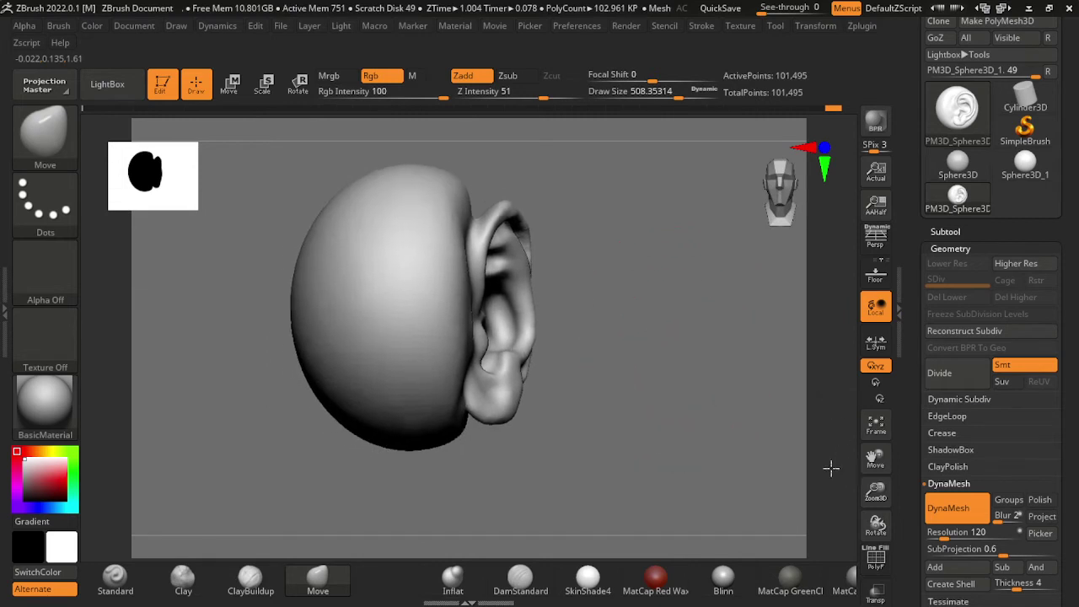
{"action": "key", "text": "b"}
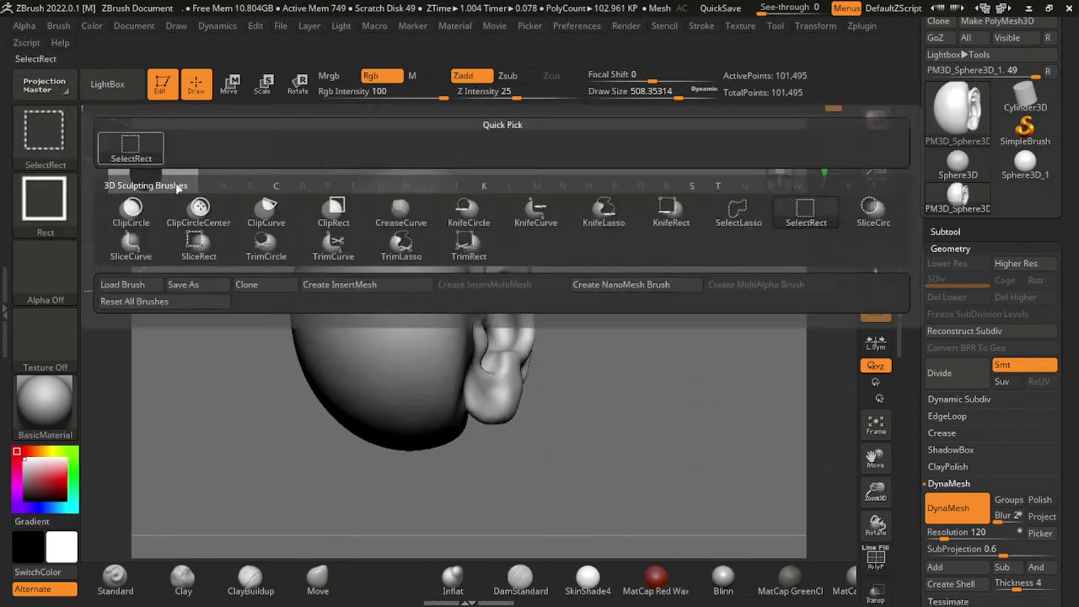
{"action": "left_click", "coordinate": [131, 244]}
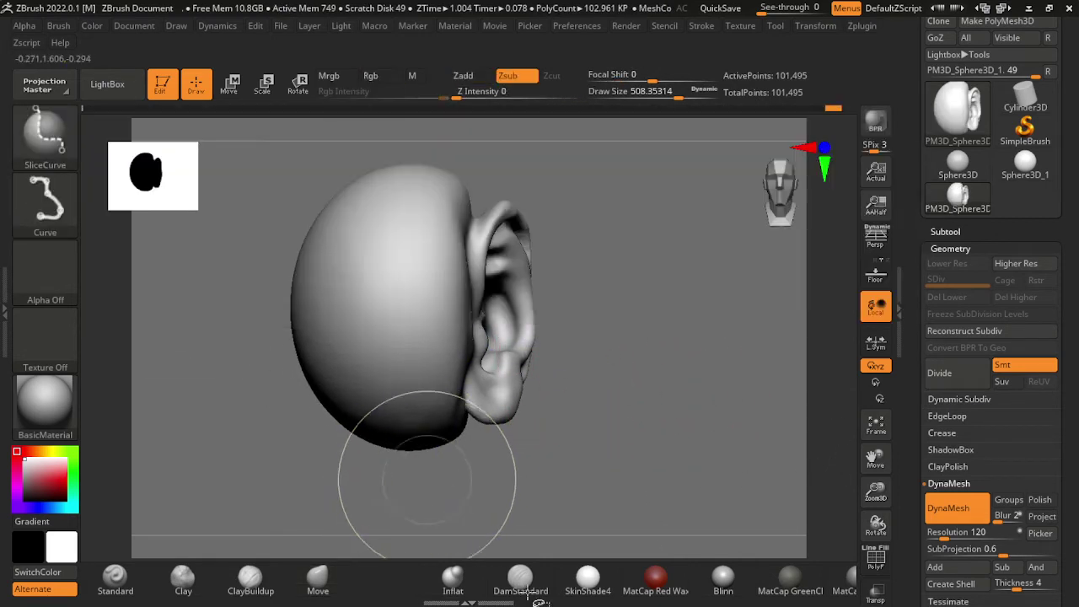
{"action": "left_click", "coordinate": [46, 206]}
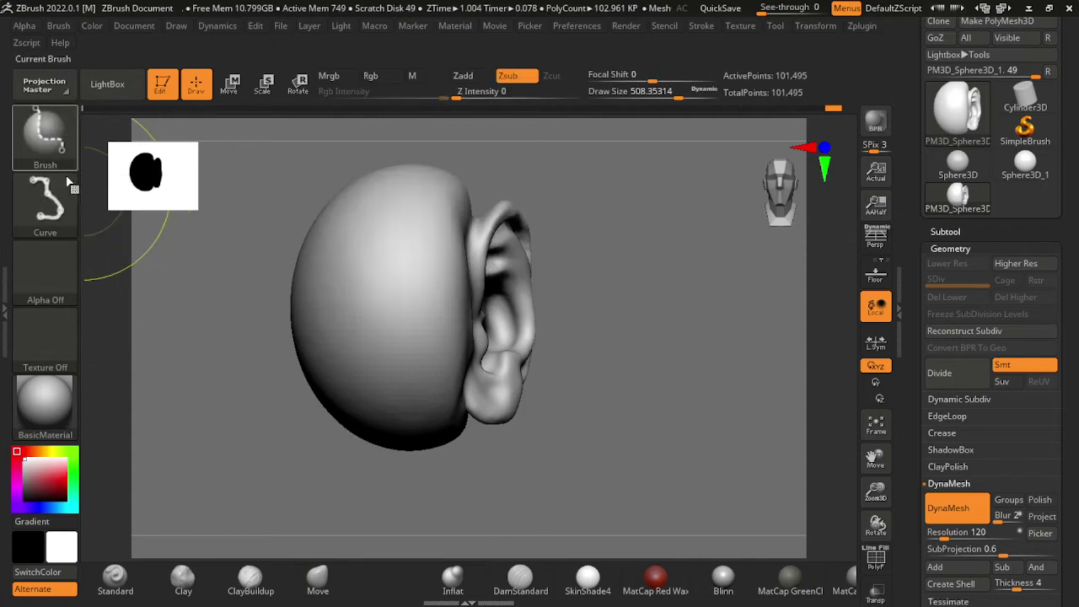
{"action": "key", "text": "b"}
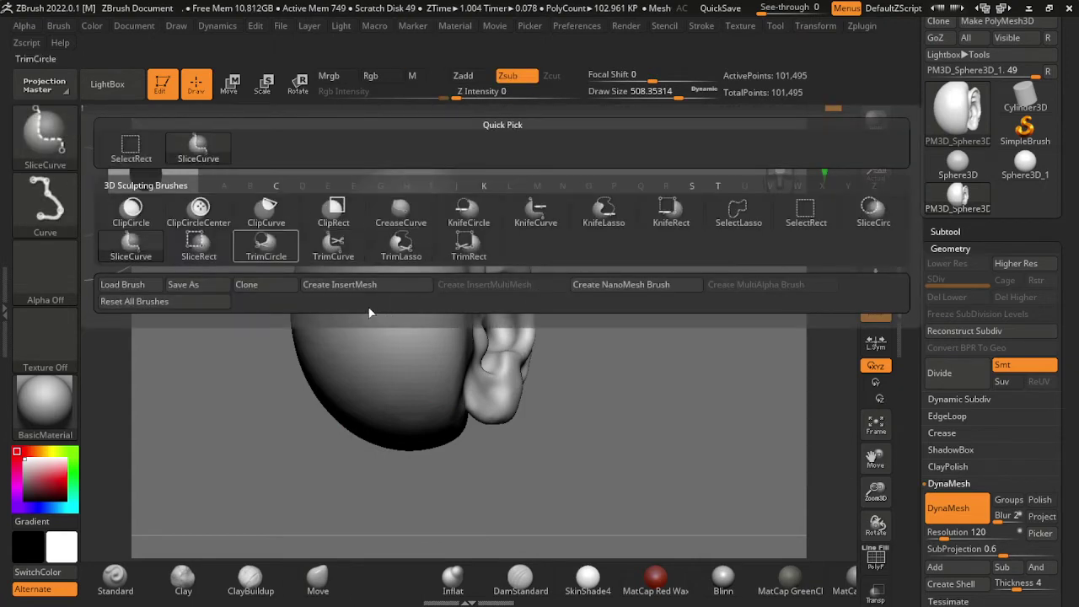
{"action": "left_click", "coordinate": [333, 244]}
{"action": "mouse_move", "coordinate": [430, 482]}
{"action": "left_mouse_down"}
{"action": "mouse_move", "coordinate": [518, 141]}
{"action": "mouse_move", "coordinate": [536, 148]}
{"action": "left_mouse_up"}
{"action": "mouse_move", "coordinate": [792, 365]}
{"action": "left_mouse_down"}
{"action": "mouse_move", "coordinate": [768, 413]}
{"action": "mouse_move", "coordinate": [816, 447]}
{"action": "mouse_move", "coordinate": [759, 451]}
{"action": "left_mouse_up"}
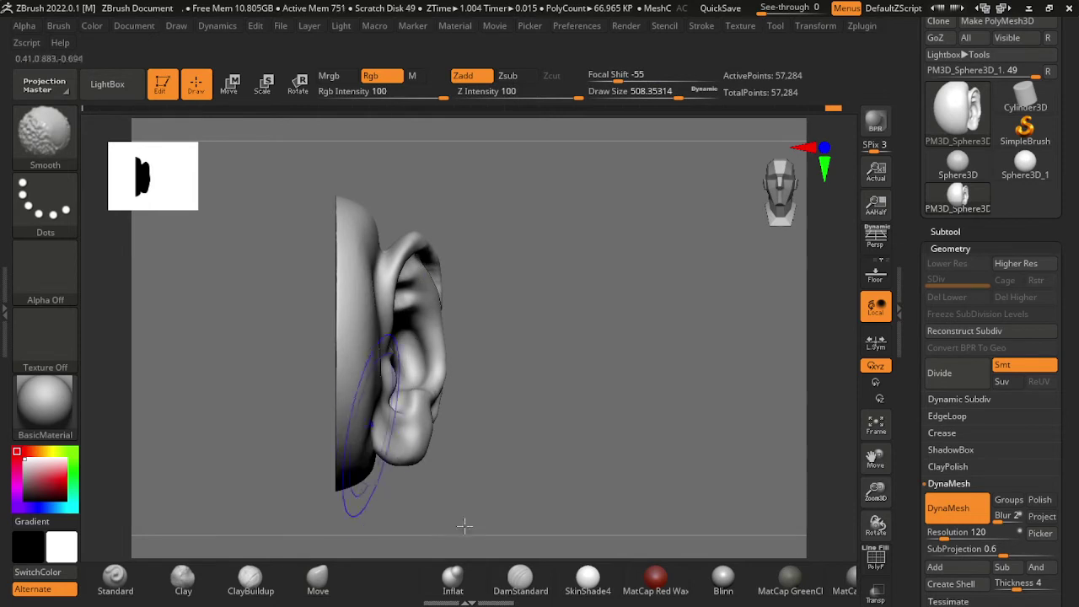
Step: With the Standard brush at about 250, round out the bulge and smooth the crease between lobes
{"action": "mouse_move", "coordinate": [464, 526]}
{"action": "left_mouse_down", "text": "shift"}
{"action": "mouse_move", "coordinate": [638, 498]}
{"action": "mouse_move", "coordinate": [787, 447]}
{"action": "mouse_move", "coordinate": [705, 515]}
{"action": "left_mouse_up", "text": "shift"}
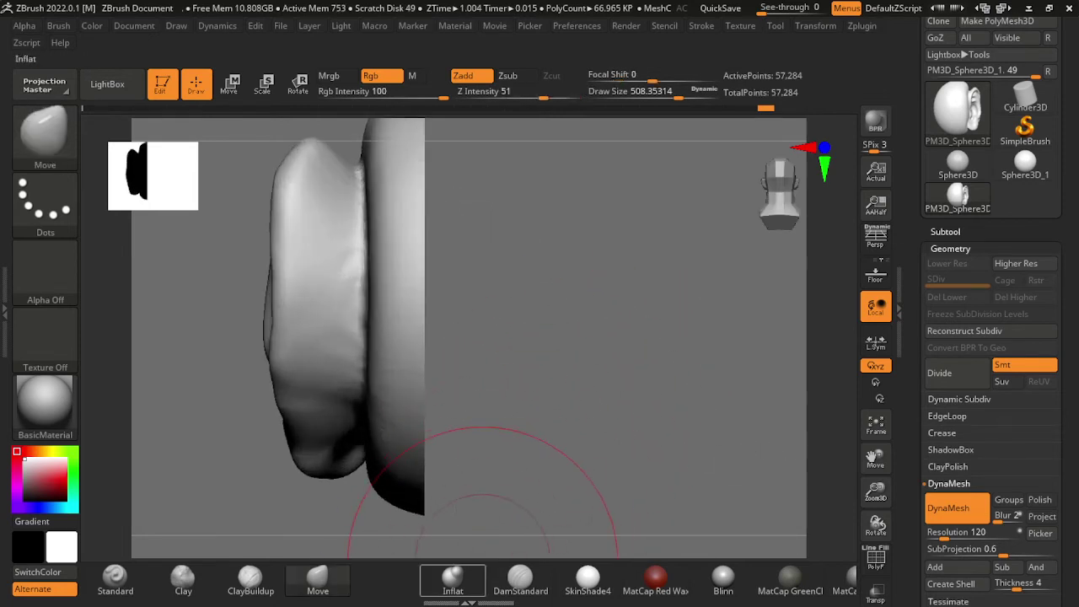
{"action": "left_click", "coordinate": [115, 577]}
{"action": "left_click_drag", "start_coordinate": [712, 278], "coordinate": [566, 241]}
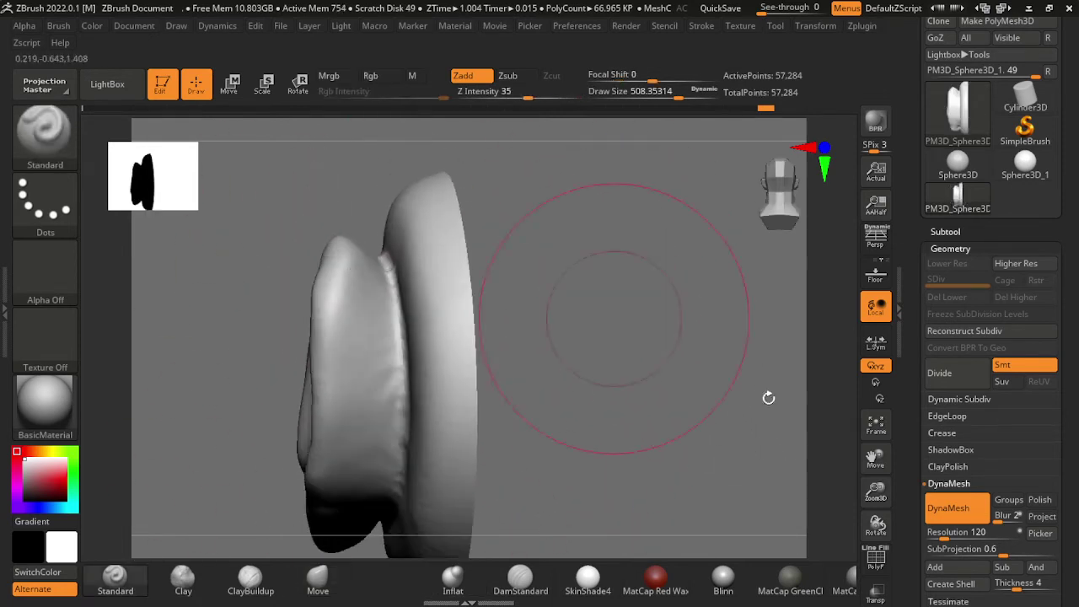
{"action": "key", "text": "s"}
{"action": "left_click_drag", "start_coordinate": [453, 313], "coordinate": [380, 314]}
{"action": "mouse_move", "coordinate": [326, 277]}
{"action": "left_mouse_down"}
{"action": "mouse_move", "coordinate": [338, 325]}
{"action": "mouse_move", "coordinate": [324, 327]}
{"action": "left_mouse_up"}
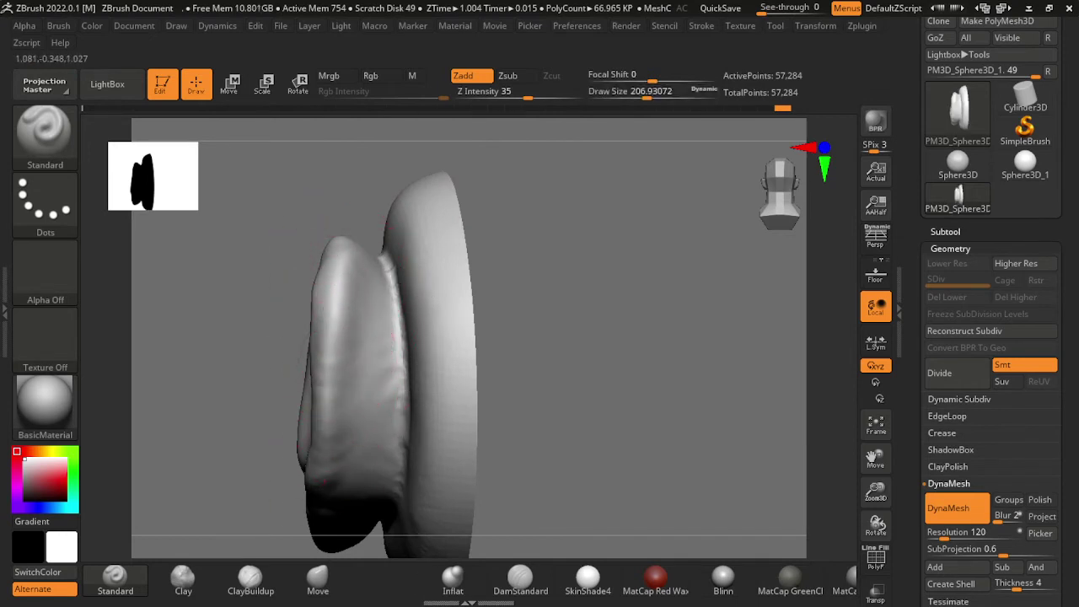
{"action": "mouse_move", "coordinate": [681, 533]}
{"action": "left_mouse_down"}
{"action": "mouse_move", "coordinate": [679, 373]}
{"action": "mouse_move", "coordinate": [335, 279]}
{"action": "left_mouse_up"}
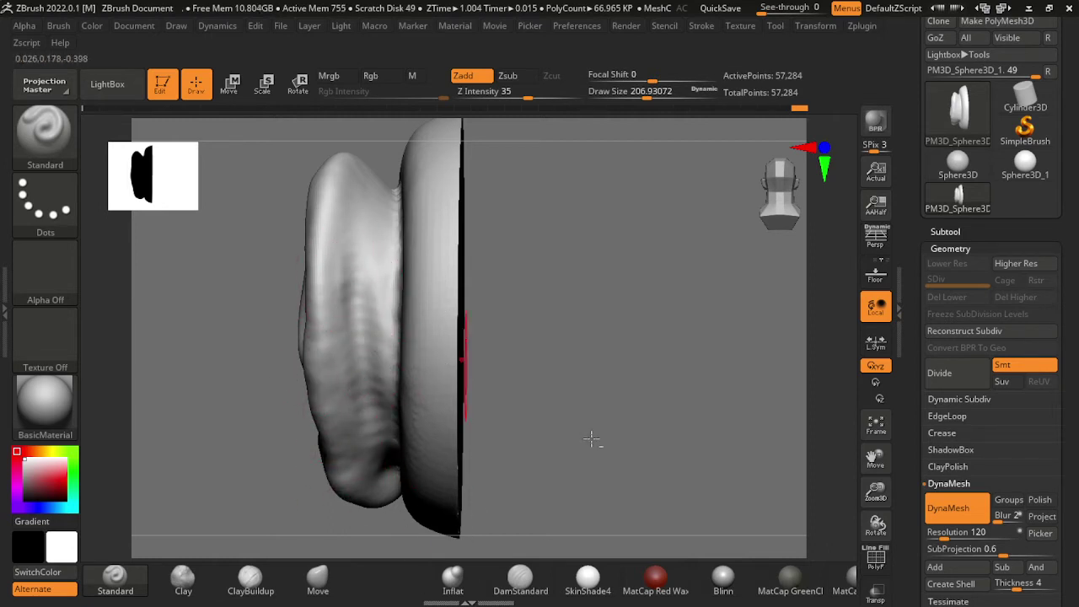
{"action": "mouse_move", "coordinate": [592, 438]}
{"action": "left_mouse_down"}
{"action": "mouse_move", "coordinate": [681, 370]}
{"action": "mouse_move", "coordinate": [385, 458]}
{"action": "left_mouse_up"}
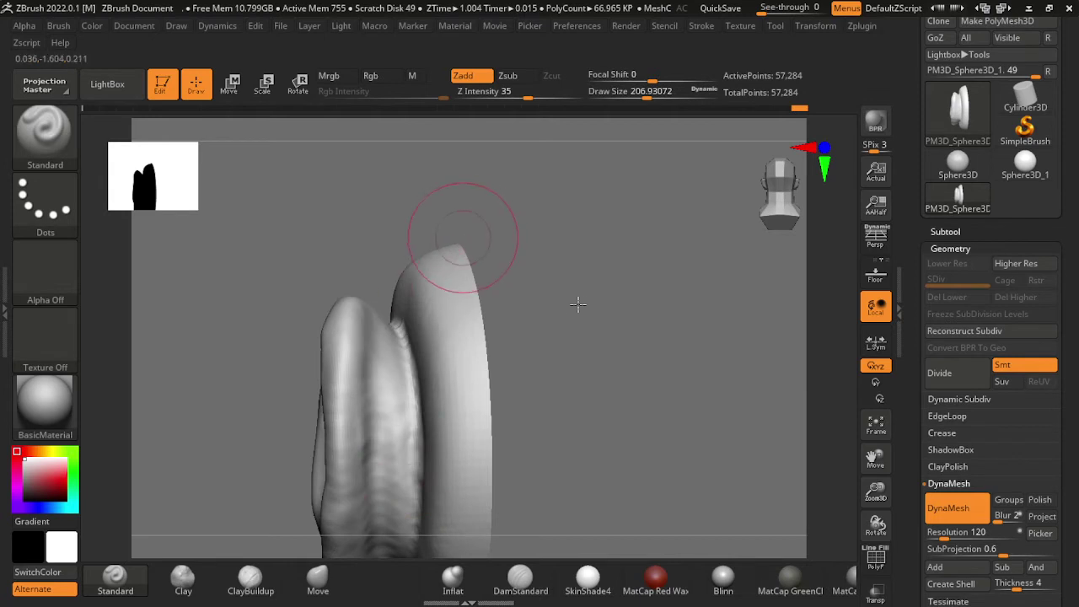
{"action": "left_click_drag", "start_coordinate": [445, 261], "coordinate": [414, 363], "text": "shift"}
Step: Inspect the ear from front, side and back views, snapping to a straight side profile
{"action": "key", "text": "s"}
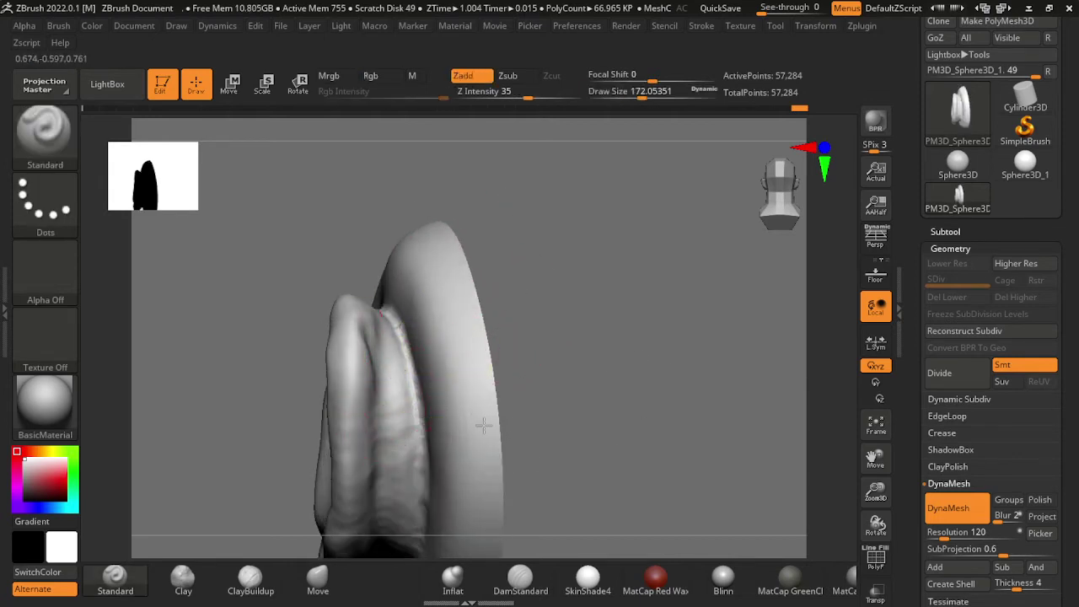
{"action": "mouse_move", "coordinate": [483, 424]}
{"action": "left_mouse_down"}
{"action": "mouse_move", "coordinate": [462, 400]}
{"action": "mouse_move", "coordinate": [655, 354]}
{"action": "mouse_move", "coordinate": [499, 473]}
{"action": "left_mouse_up"}
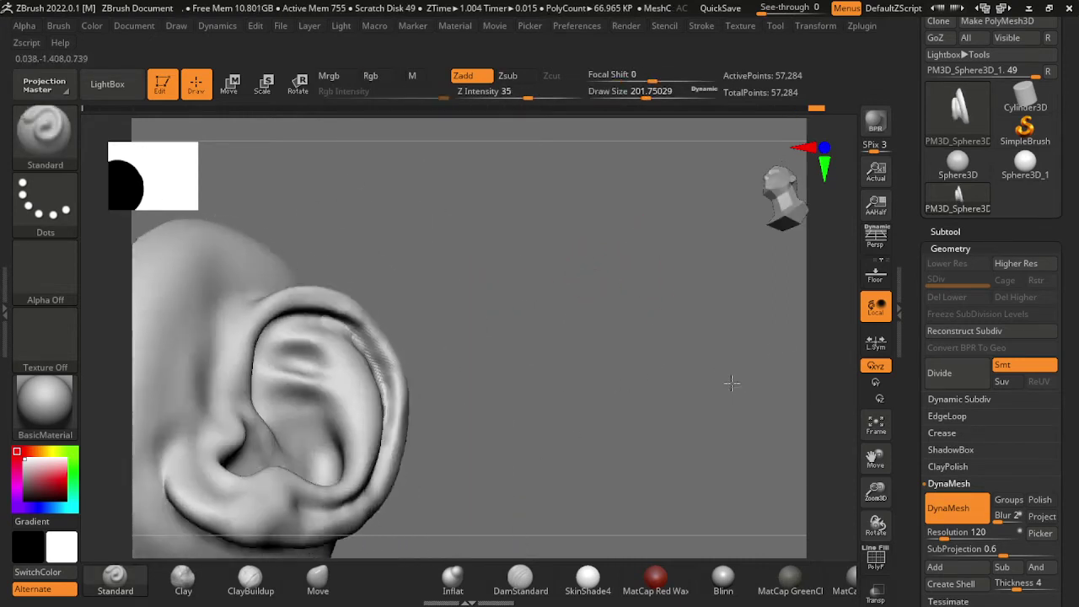
{"action": "mouse_move", "coordinate": [373, 464]}
{"action": "left_mouse_down"}
{"action": "mouse_move", "coordinate": [589, 320]}
{"action": "mouse_move", "coordinate": [607, 346]}
{"action": "mouse_move", "coordinate": [505, 480]}
{"action": "left_mouse_up"}
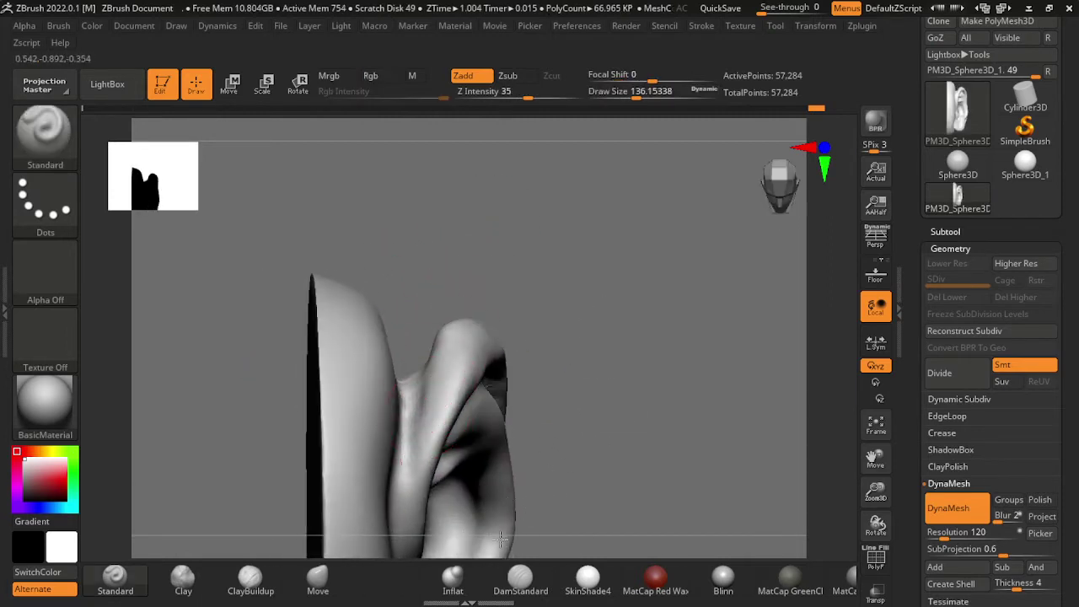
{"action": "left_click_drag", "start_coordinate": [485, 359], "coordinate": [512, 484]}
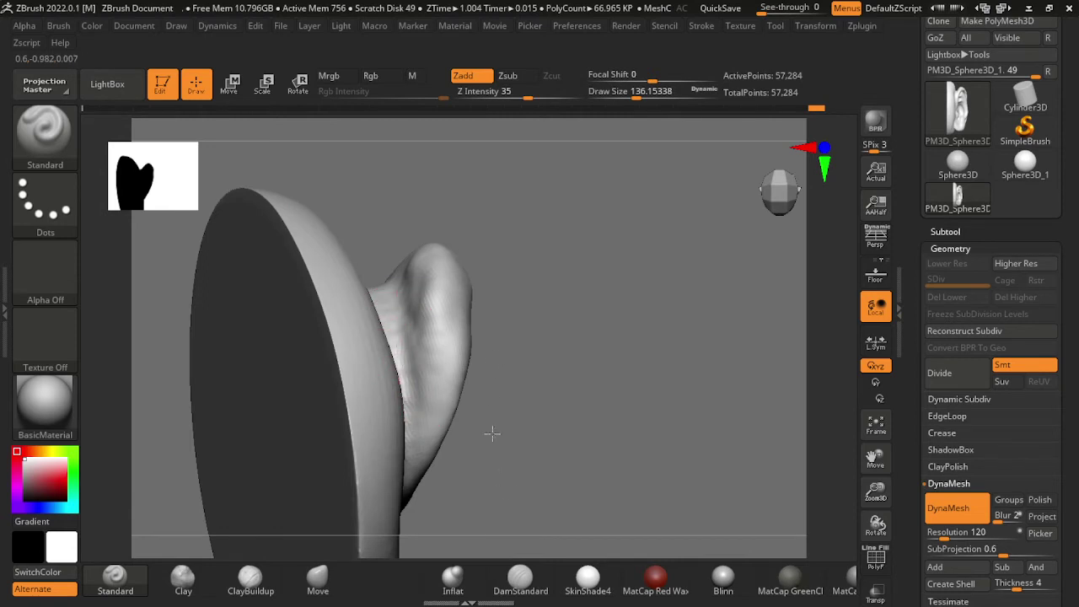
{"action": "left_click_drag", "start_coordinate": [658, 296], "coordinate": [623, 468]}
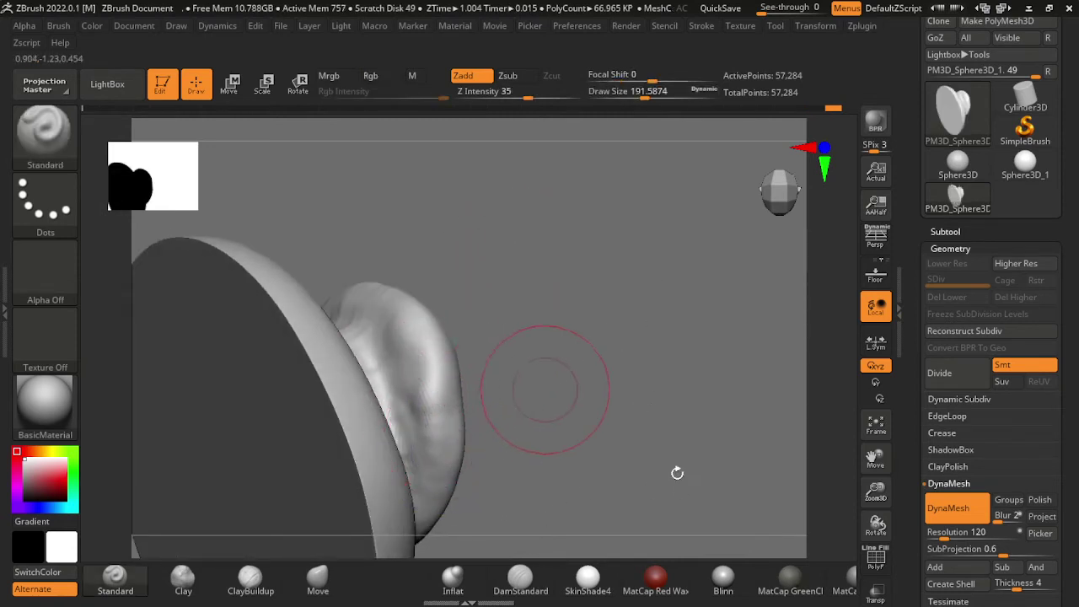
{"action": "mouse_move", "coordinate": [677, 472]}
{"action": "left_mouse_down"}
{"action": "mouse_move", "coordinate": [791, 449]}
{"action": "mouse_move", "coordinate": [485, 348]}
{"action": "left_mouse_up"}
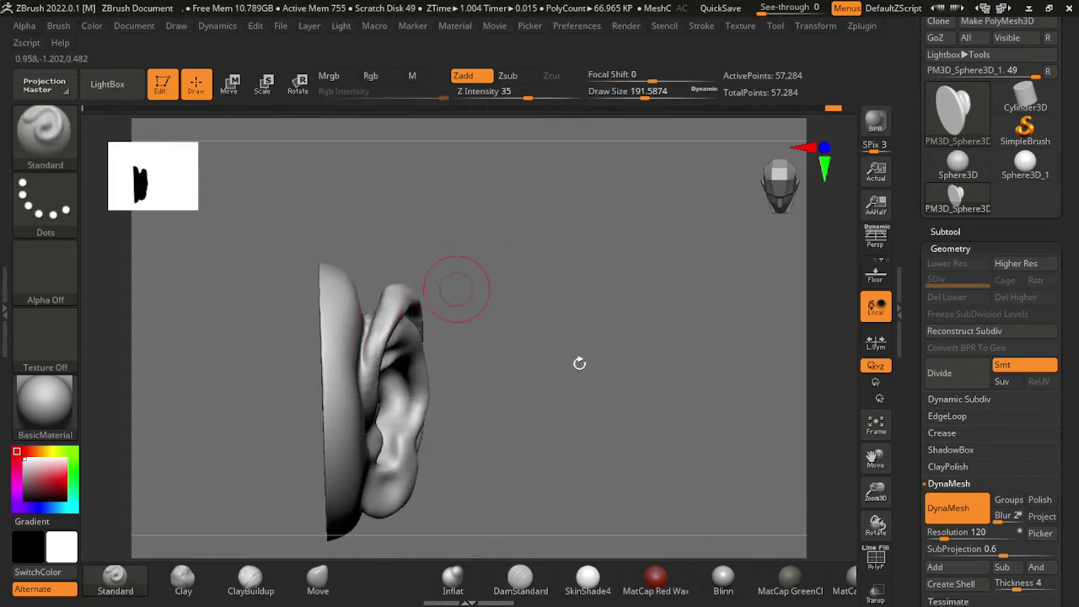
{"action": "left_click_drag", "start_coordinate": [579, 363], "coordinate": [585, 340], "text": "shift"}
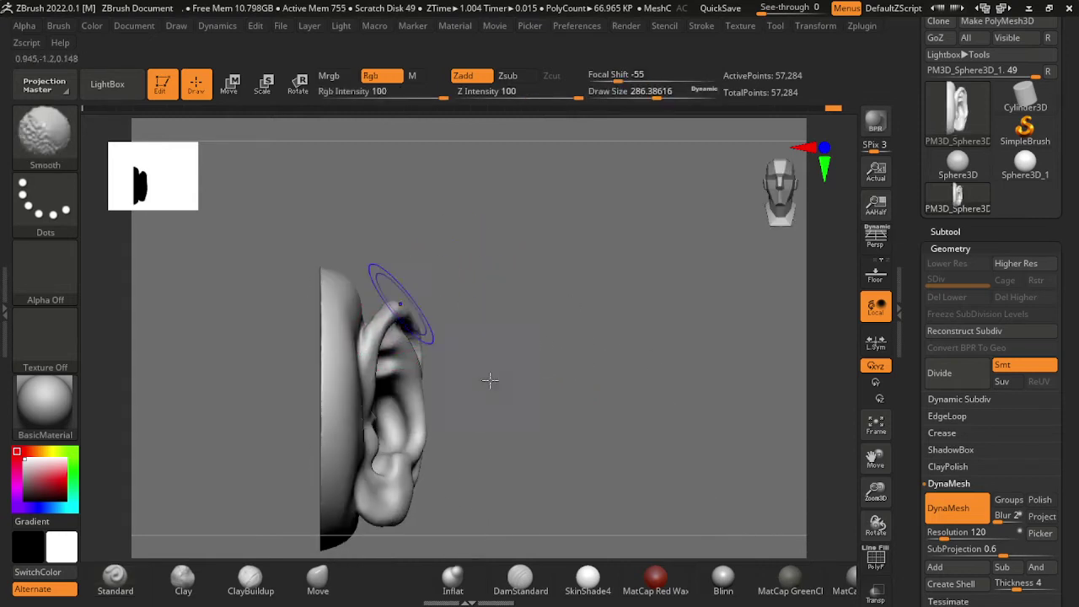
{"action": "left_click_drag", "start_coordinate": [489, 380], "coordinate": [508, 552], "text": "alt"}
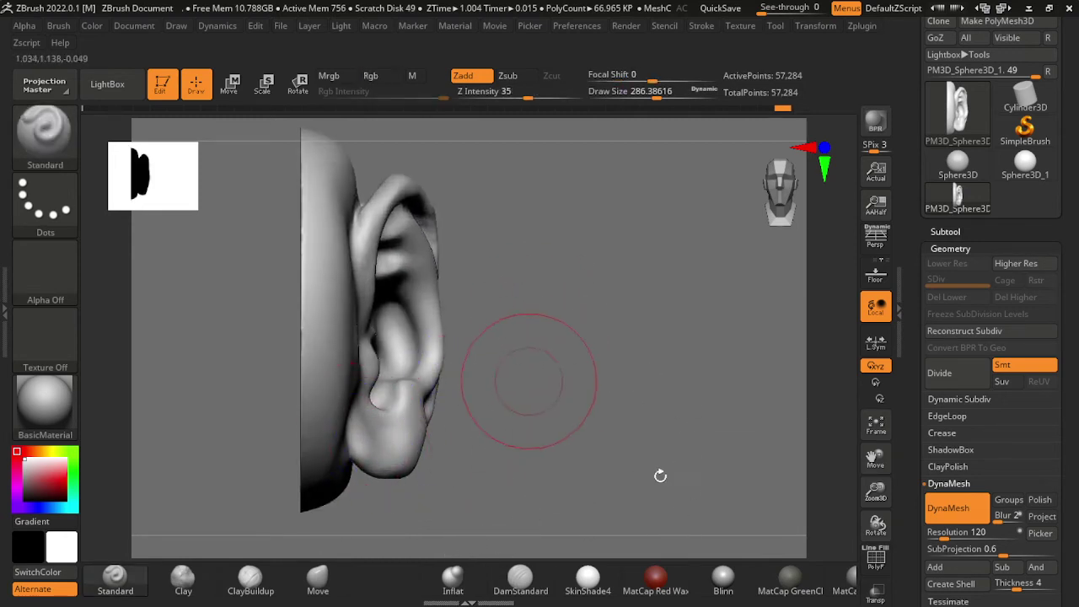
{"action": "mouse_move", "coordinate": [658, 474]}
{"action": "left_mouse_down", "text": "alt"}
{"action": "mouse_move", "coordinate": [473, 390]}
{"action": "mouse_move", "coordinate": [459, 313]}
{"action": "left_mouse_up", "text": "alt"}
Step: Deepen the concha with a smaller brush and sculpt ridges along the inner helix
{"action": "key", "text": "s"}
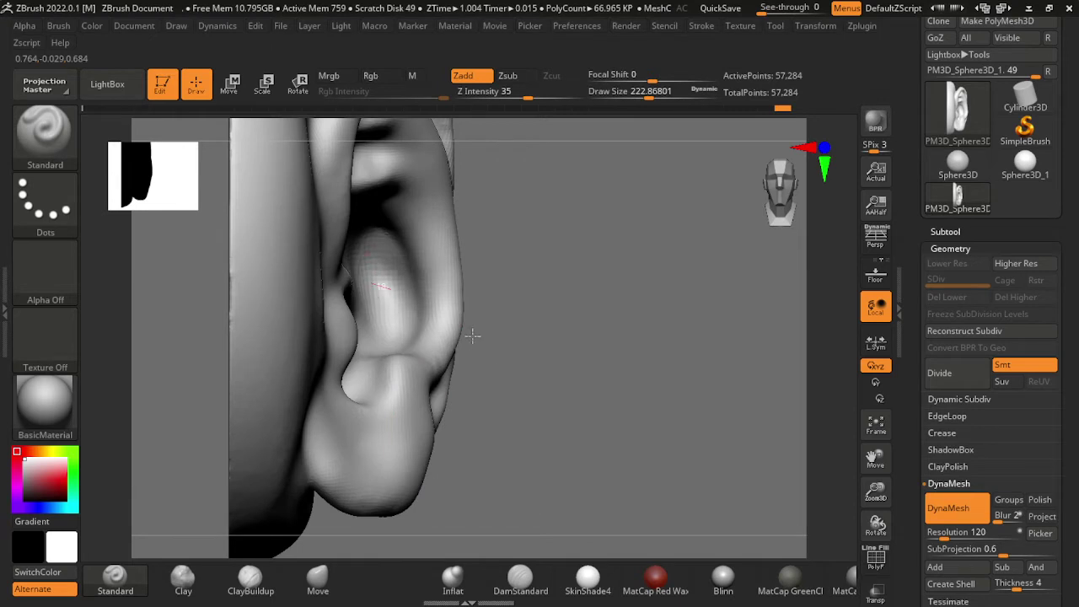
{"action": "left_click_drag", "start_coordinate": [383, 269], "coordinate": [494, 419]}
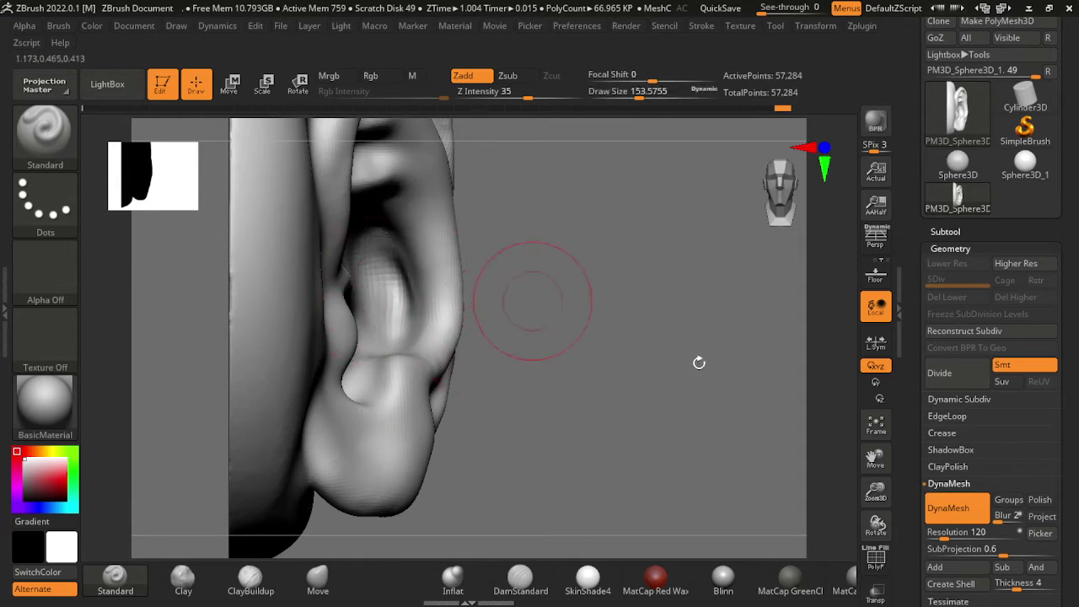
{"action": "left_click_drag", "start_coordinate": [699, 363], "coordinate": [686, 378]}
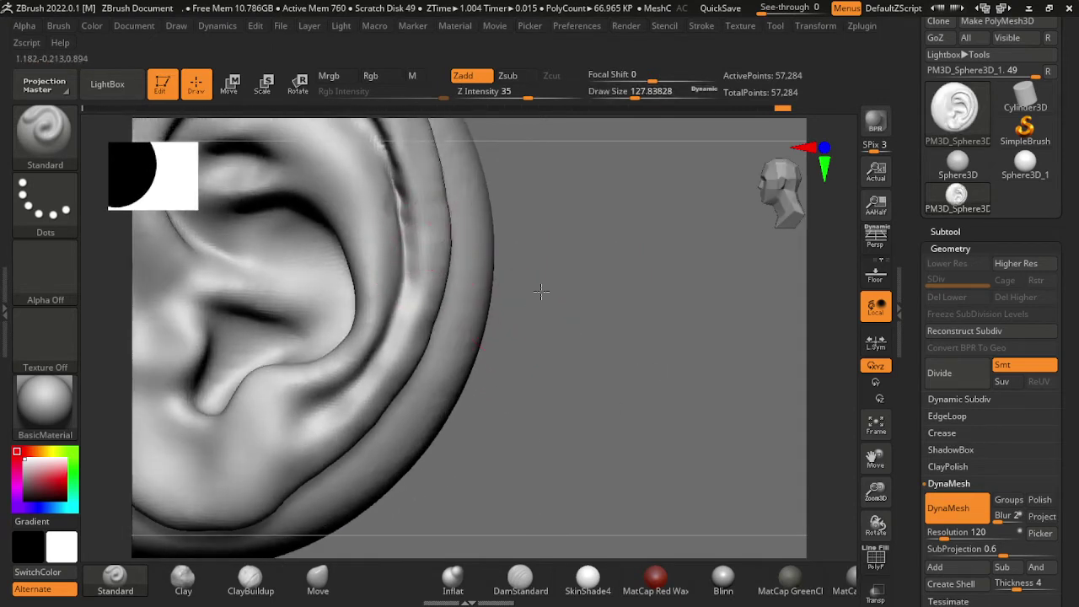
{"action": "left_click_drag", "start_coordinate": [422, 249], "coordinate": [320, 442]}
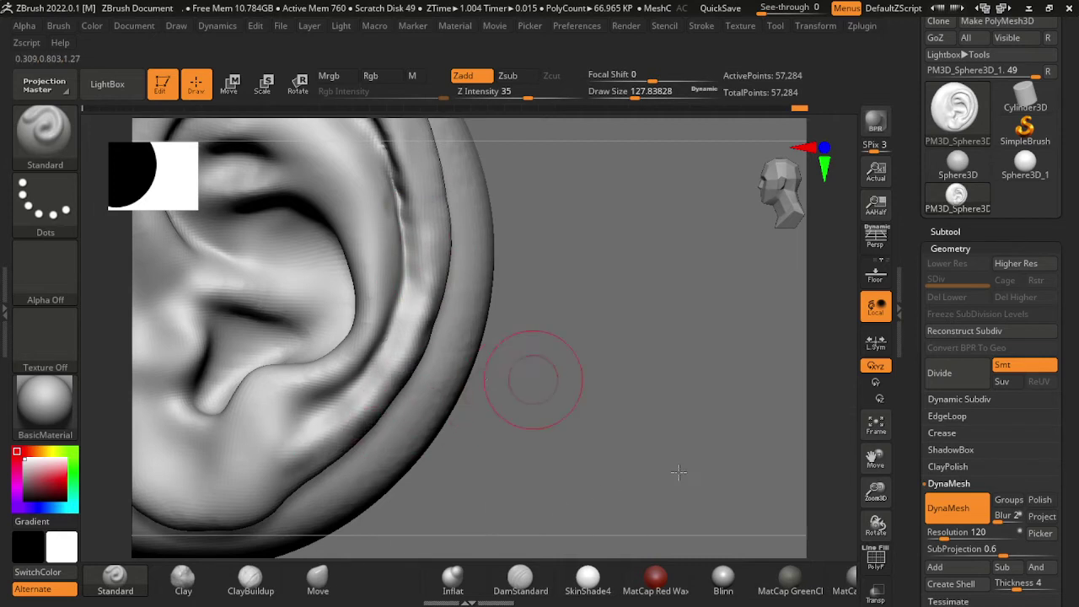
{"action": "left_click_drag", "start_coordinate": [678, 472], "coordinate": [708, 476]}
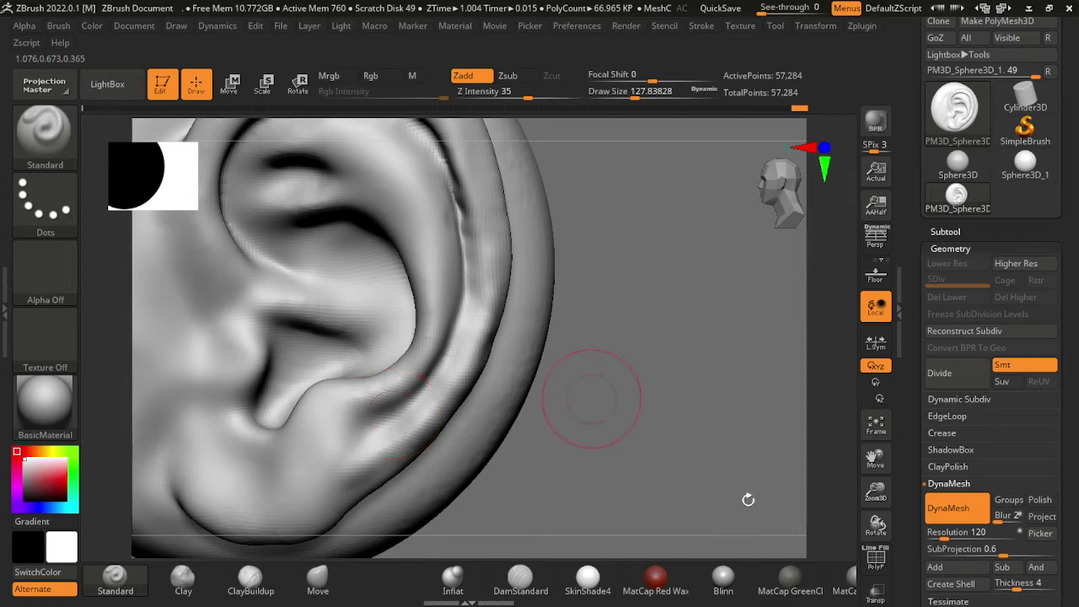
{"action": "mouse_move", "coordinate": [748, 499]}
{"action": "left_mouse_down", "text": "alt"}
{"action": "mouse_move", "coordinate": [739, 532]}
{"action": "mouse_move", "coordinate": [349, 356]}
{"action": "left_mouse_up", "text": "alt"}
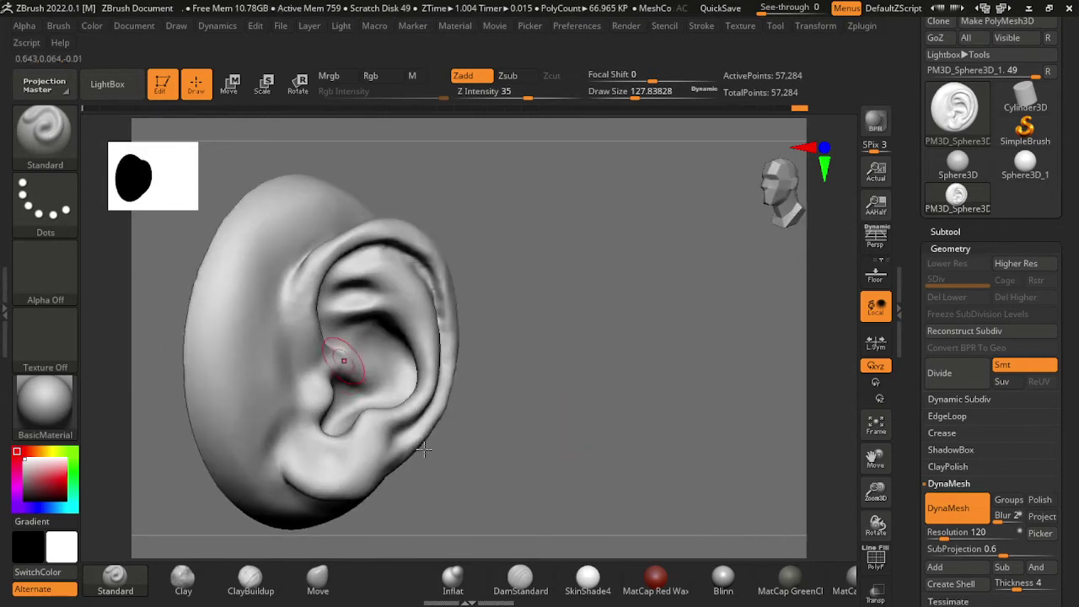
{"action": "key", "text": "shift"}
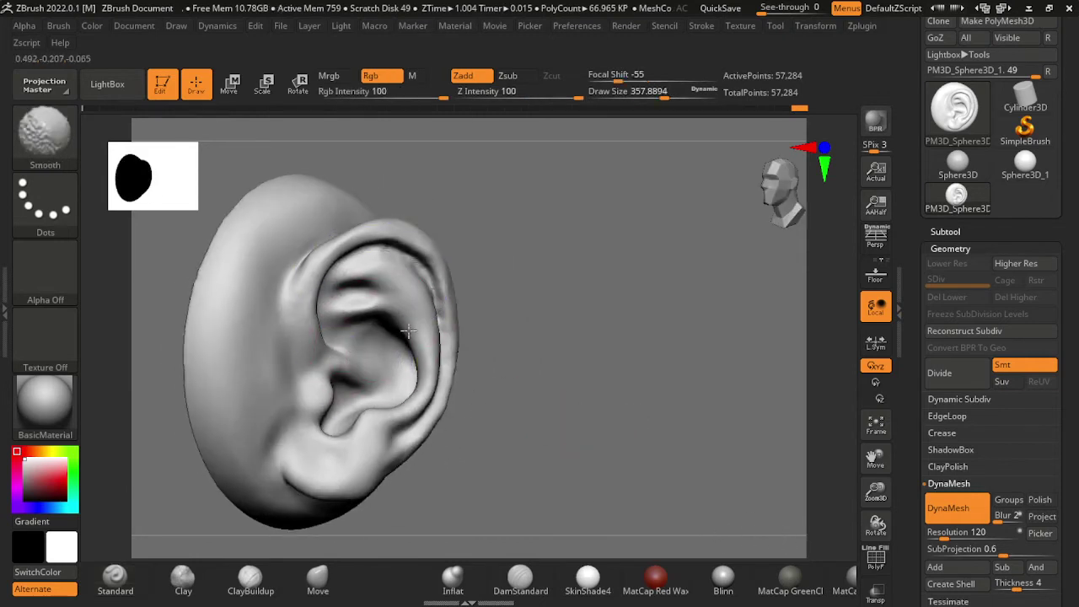
Step: Smooth the inner ear surfaces and run ZRemesher from Tool > Geometry (target 5, Adapt on)
{"action": "mouse_move", "coordinate": [409, 362]}
{"action": "left_mouse_down", "text": "shift"}
{"action": "mouse_move", "coordinate": [485, 352]}
{"action": "mouse_move", "coordinate": [414, 429]}
{"action": "left_mouse_up", "text": "shift"}
{"action": "scroll", "coordinate": [990, 379], "scroll_direction": "down", "scroll_amount": 5}
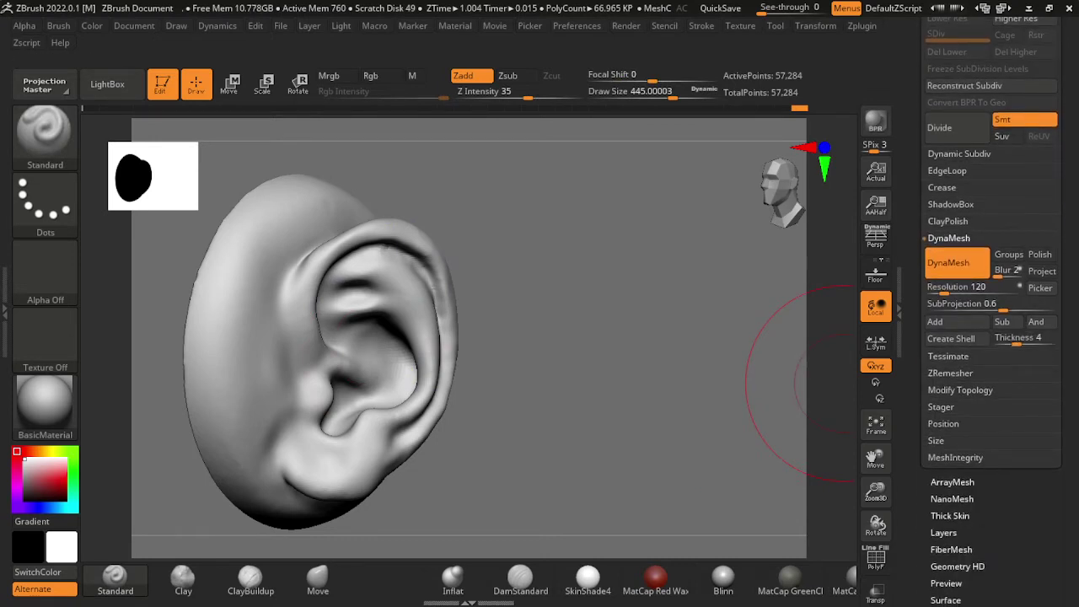
{"action": "left_click", "coordinate": [948, 356]}
{"action": "left_click", "coordinate": [949, 296]}
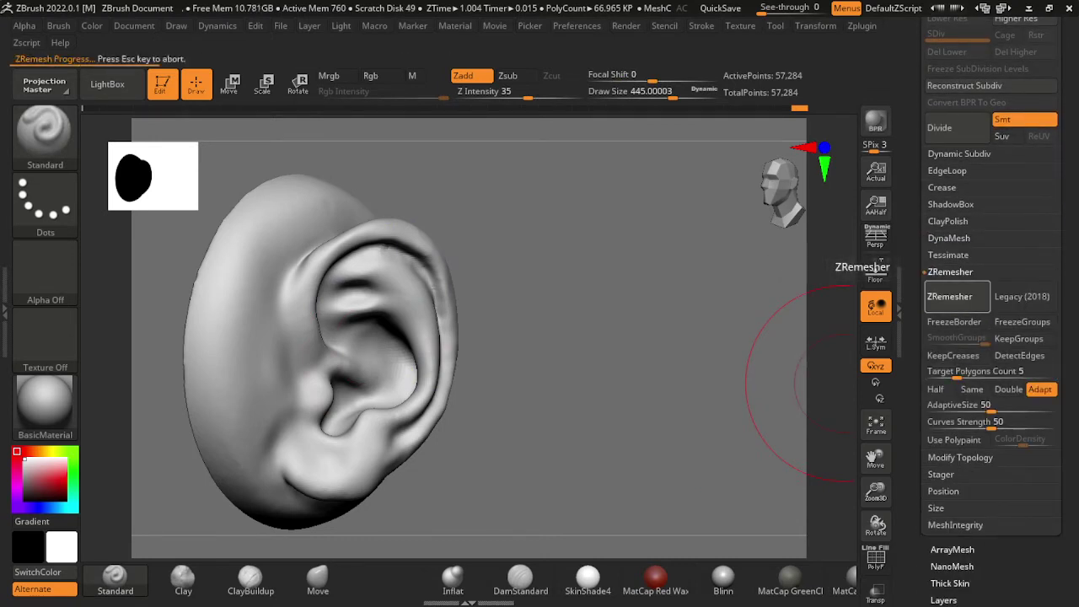
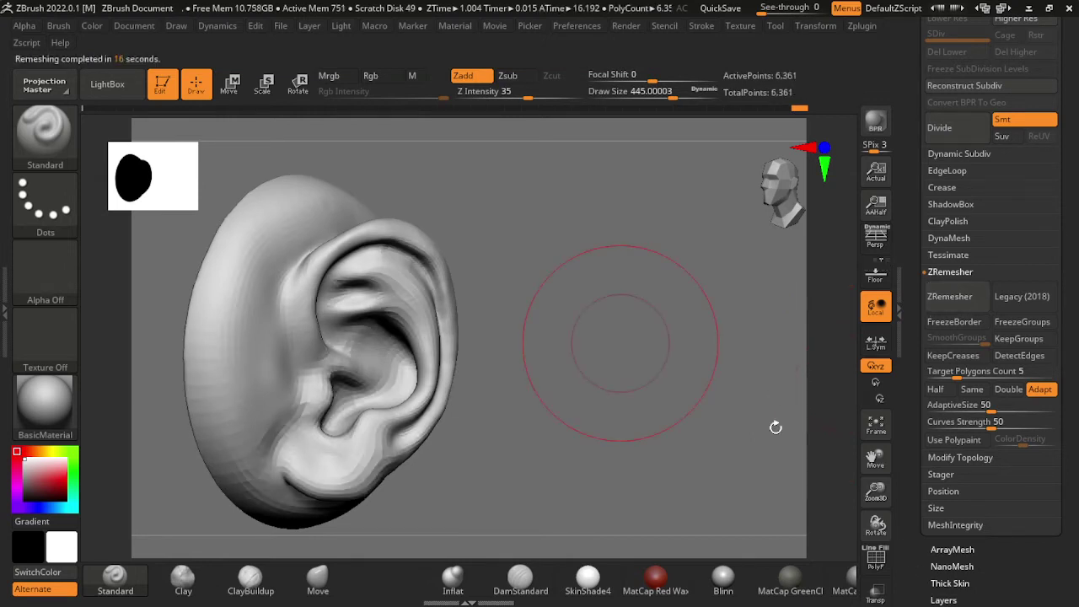
Step: Run ZRemesher at Target Polygons Count 1.29 to cut the ear from 6,361 to 2,592 points
{"action": "key", "text": "g"}
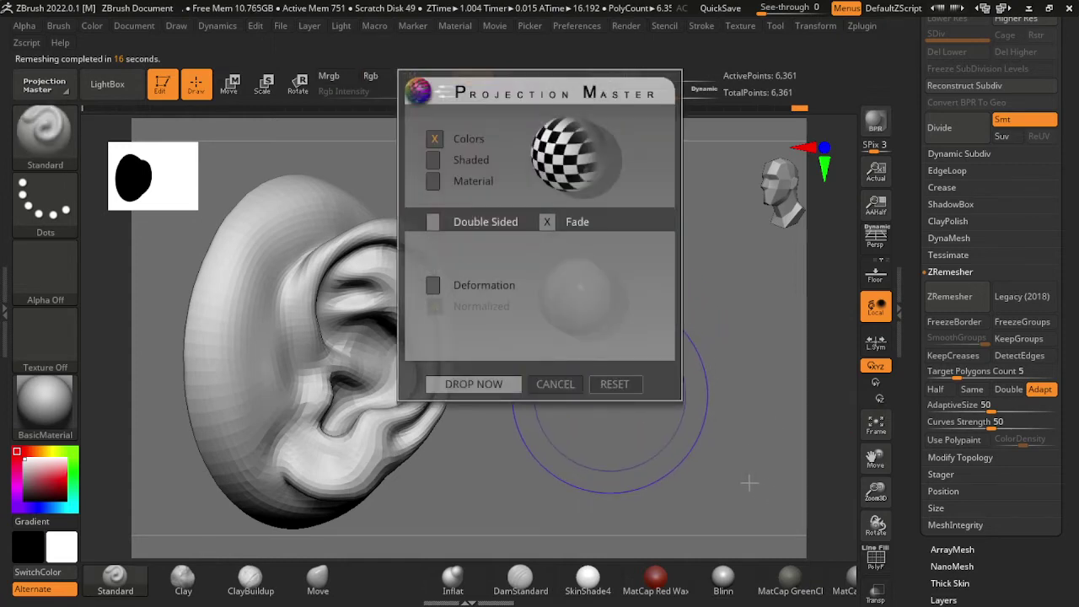
{"action": "key", "text": "Escape"}
{"action": "key", "text": "shift"}
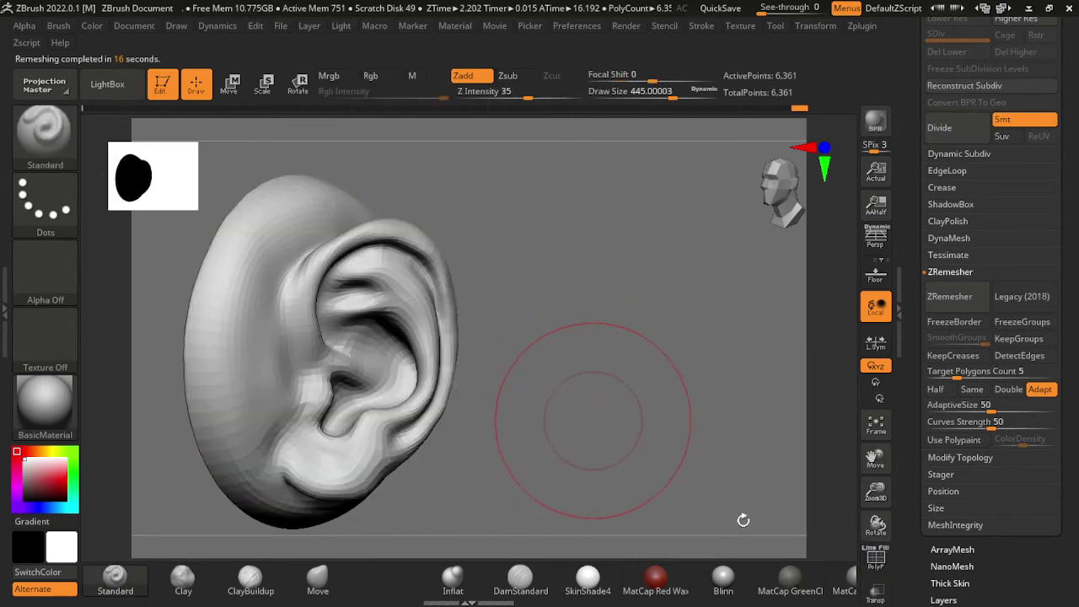
{"action": "left_click_drag", "start_coordinate": [743, 520], "coordinate": [753, 518]}
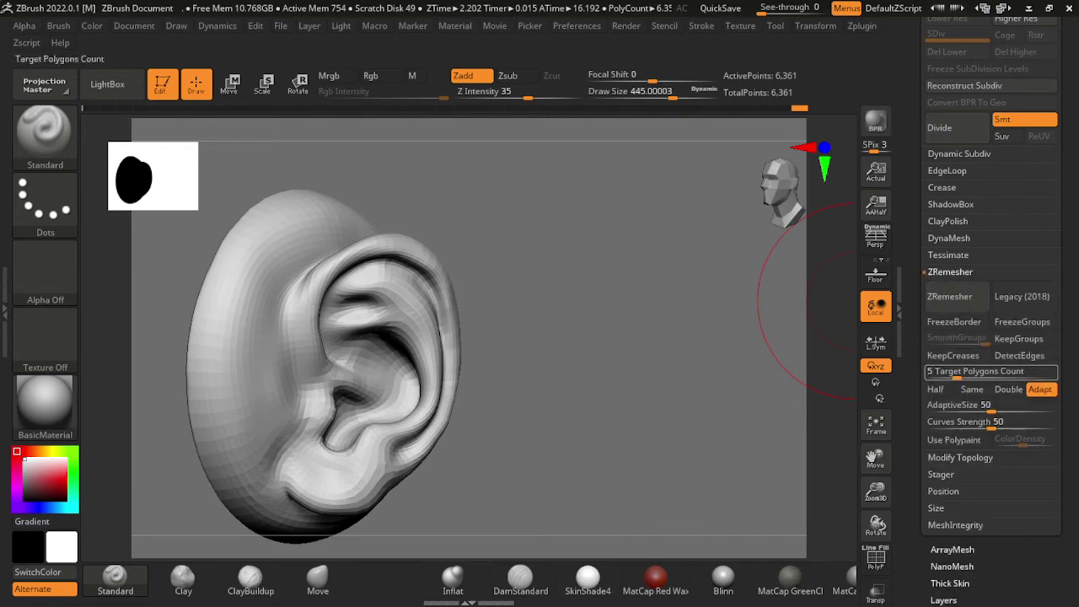
{"action": "left_click_drag", "start_coordinate": [958, 372], "coordinate": [937, 372]}
{"action": "left_click", "coordinate": [950, 296]}
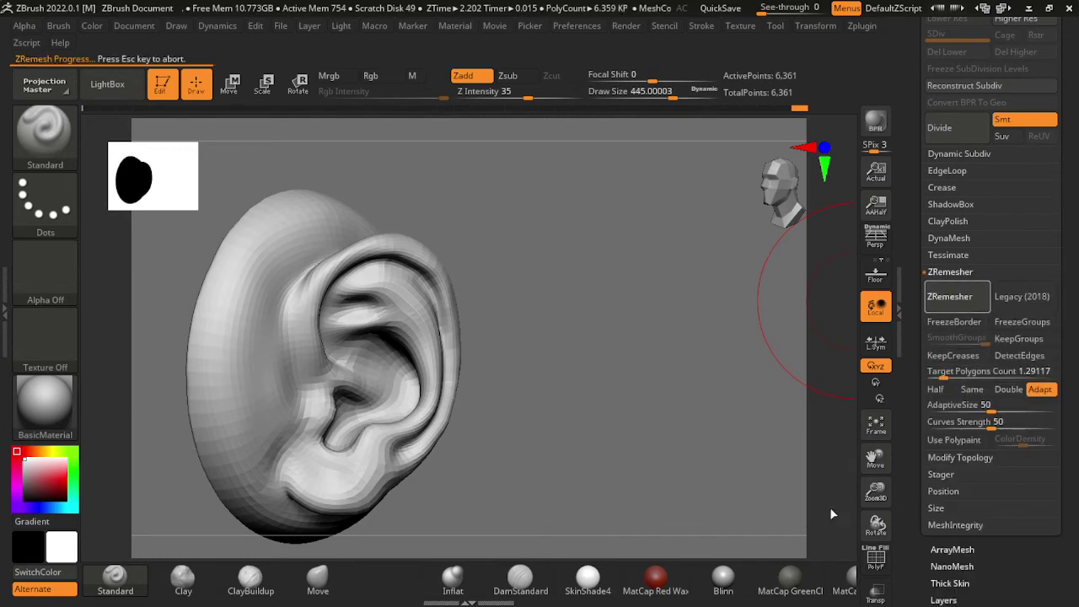
{"action": "mouse_move", "coordinate": [613, 411]}
{"action": "left_mouse_down"}
{"action": "mouse_move", "coordinate": [763, 512]}
{"action": "mouse_move", "coordinate": [809, 506]}
{"action": "mouse_move", "coordinate": [796, 524]}
{"action": "left_mouse_up"}
{"action": "key", "text": "ctrl"}
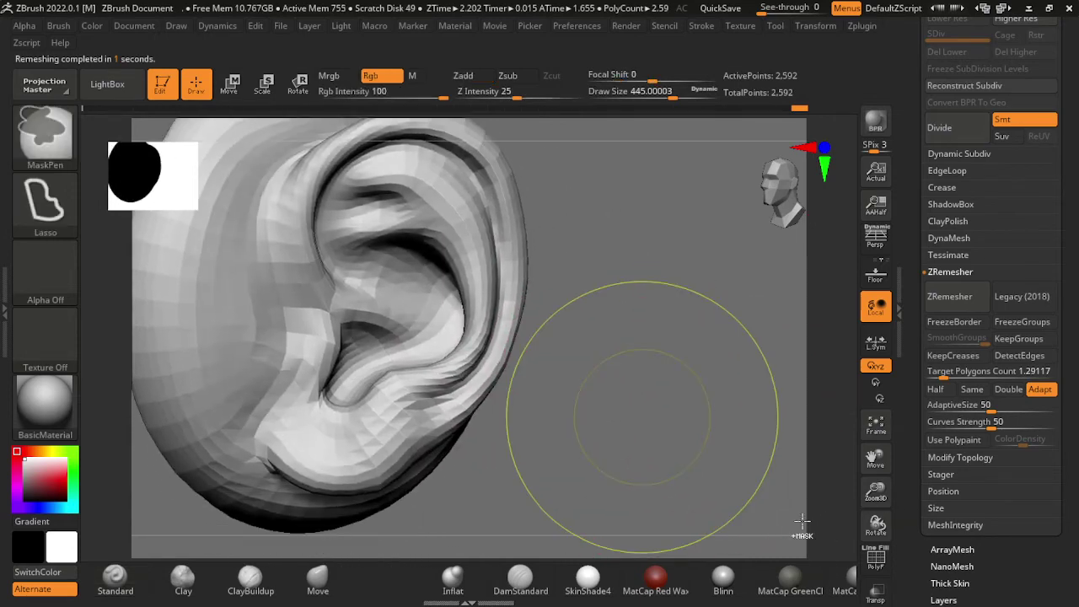
Step: Subdivide the ear twice to 41,442 points and smooth the crease beside the antitragus
{"action": "key", "text": "ctrl+d"}
{"action": "key", "text": "ctrl+d"}
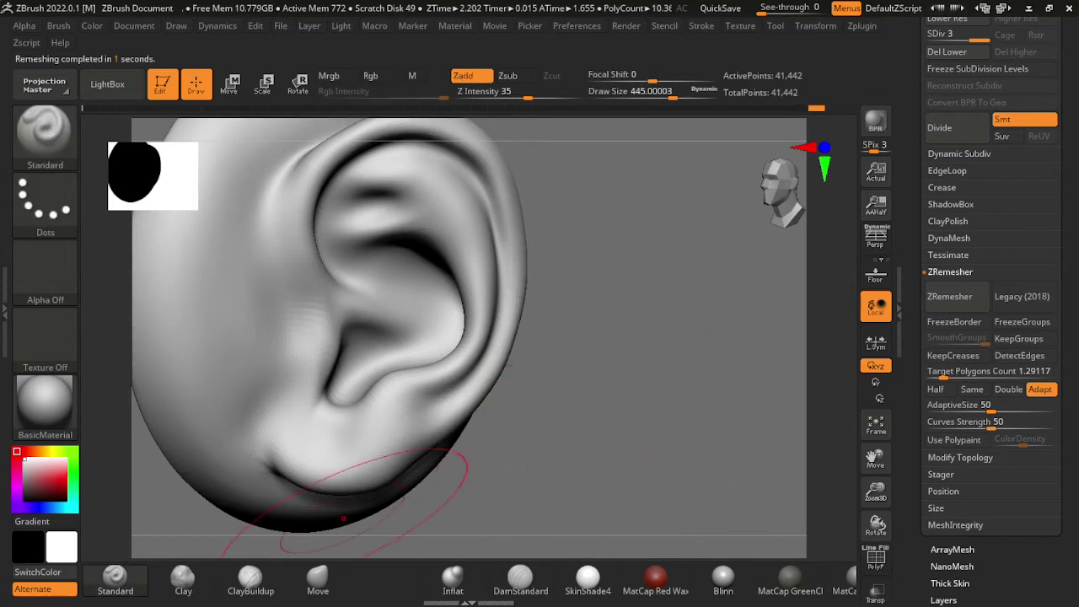
{"action": "key", "text": "s"}
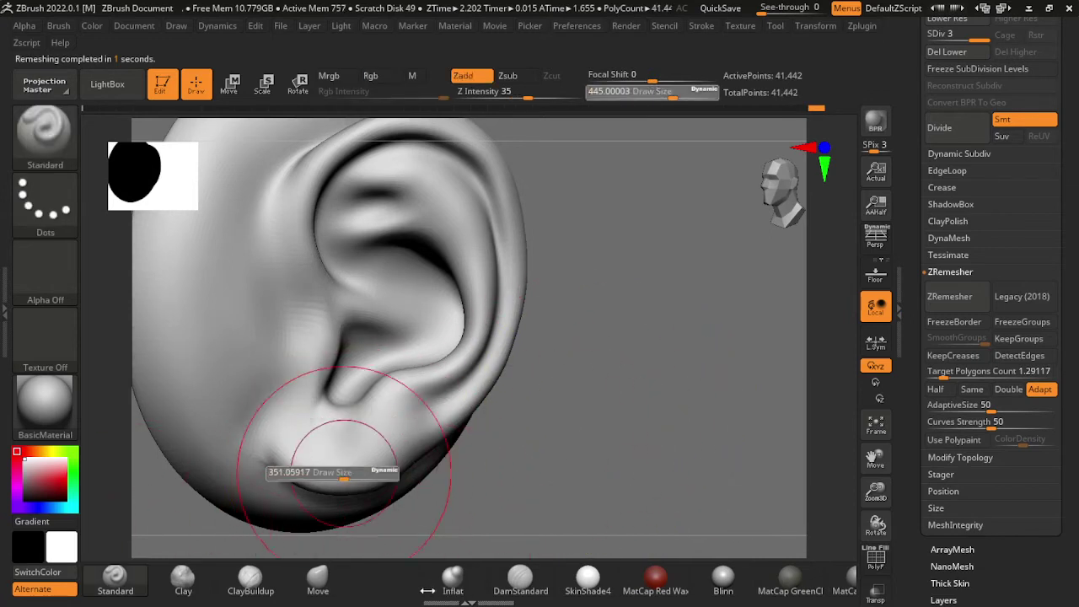
{"action": "left_click_drag", "start_coordinate": [337, 443], "coordinate": [294, 448]}
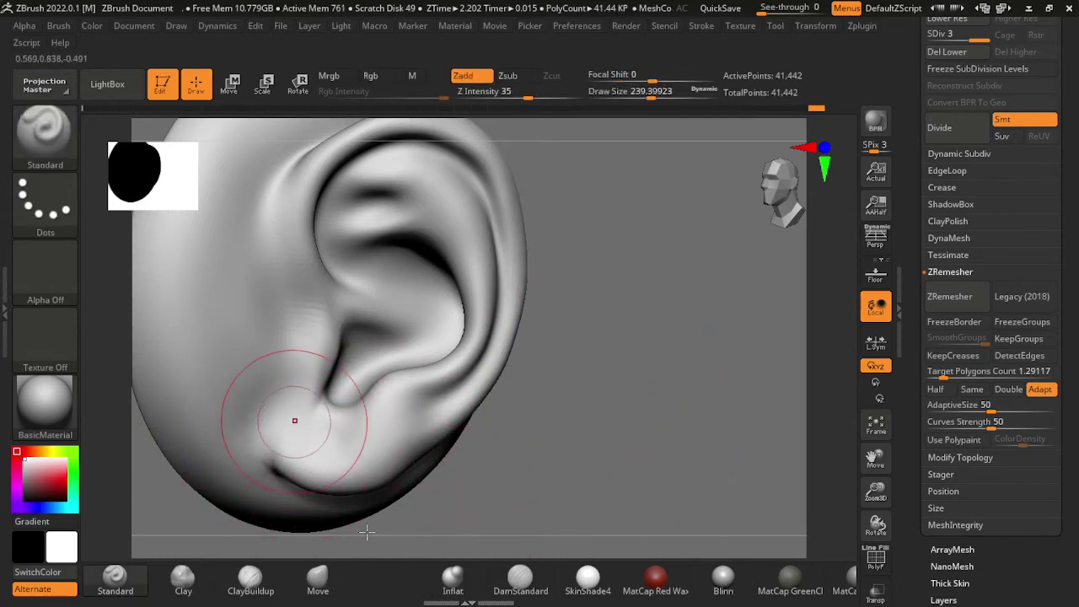
{"action": "key", "text": "shift"}
{"action": "key", "text": "s"}
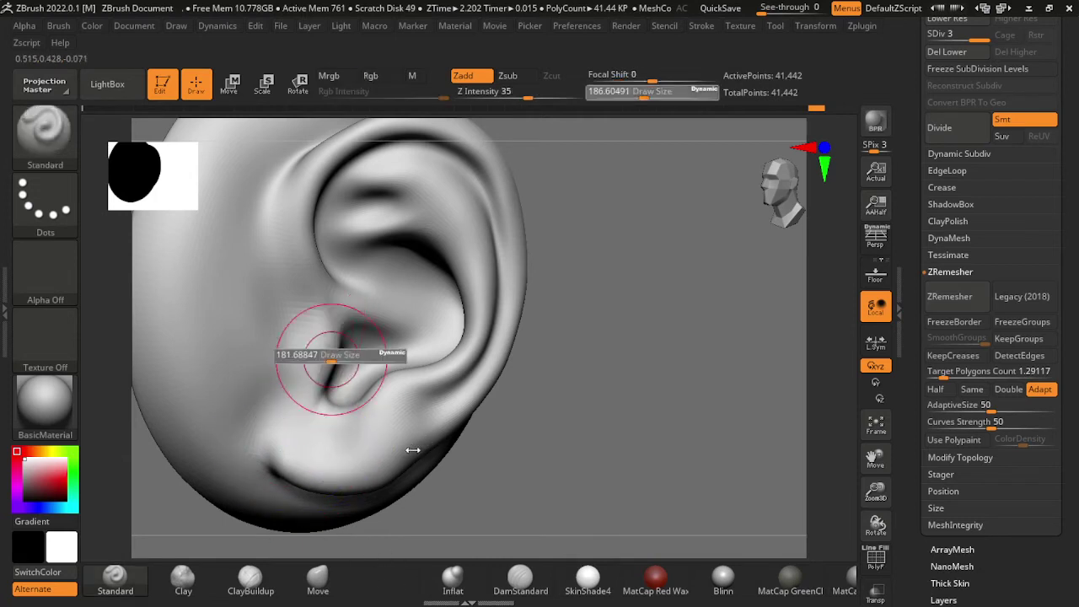
{"action": "left_click_drag", "start_coordinate": [354, 291], "coordinate": [321, 291]}
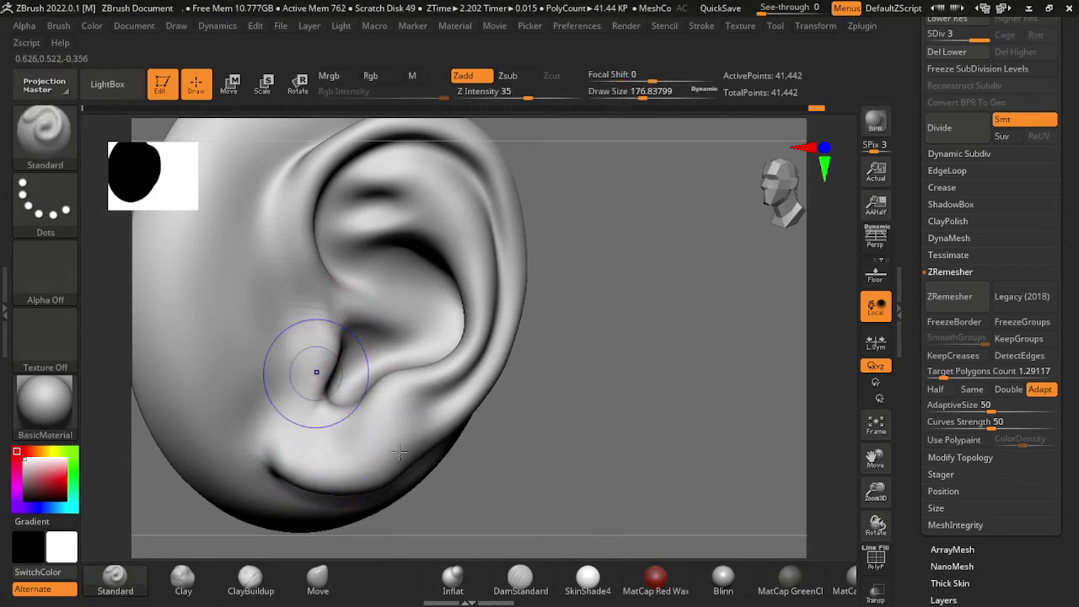
{"action": "mouse_move", "coordinate": [319, 403]}
{"action": "left_mouse_down", "text": "shift"}
{"action": "mouse_move", "coordinate": [334, 363]}
{"action": "mouse_move", "coordinate": [419, 458]}
{"action": "left_mouse_up", "text": "shift"}
Step: Soften the inner bowl and earlobe with the Move, Standard and ClayBuildup brushes
{"action": "left_click", "coordinate": [318, 580]}
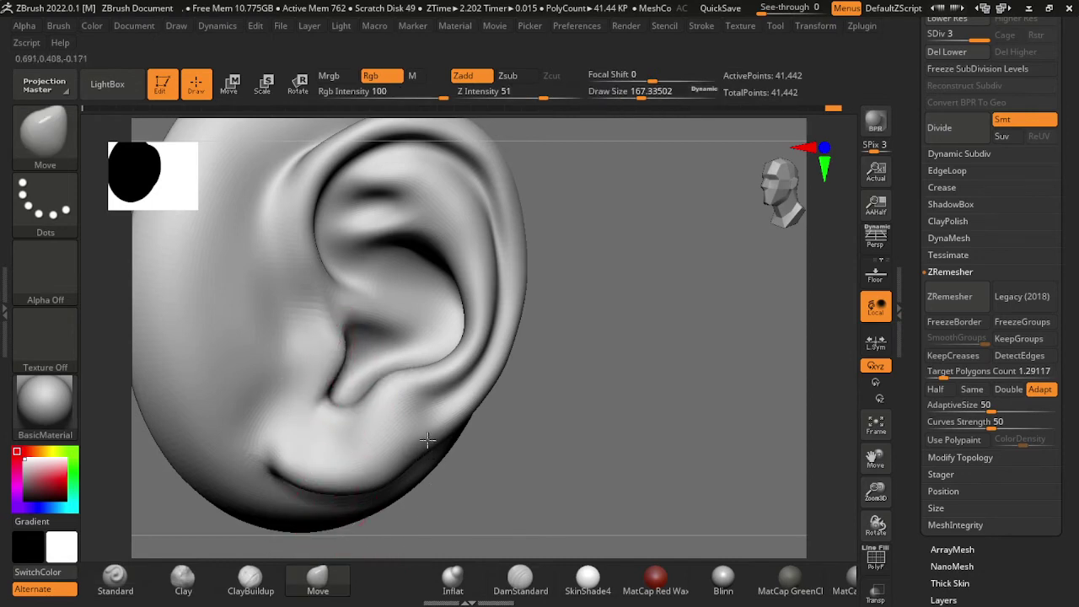
{"action": "left_click_drag", "start_coordinate": [349, 337], "coordinate": [326, 306], "text": "shift"}
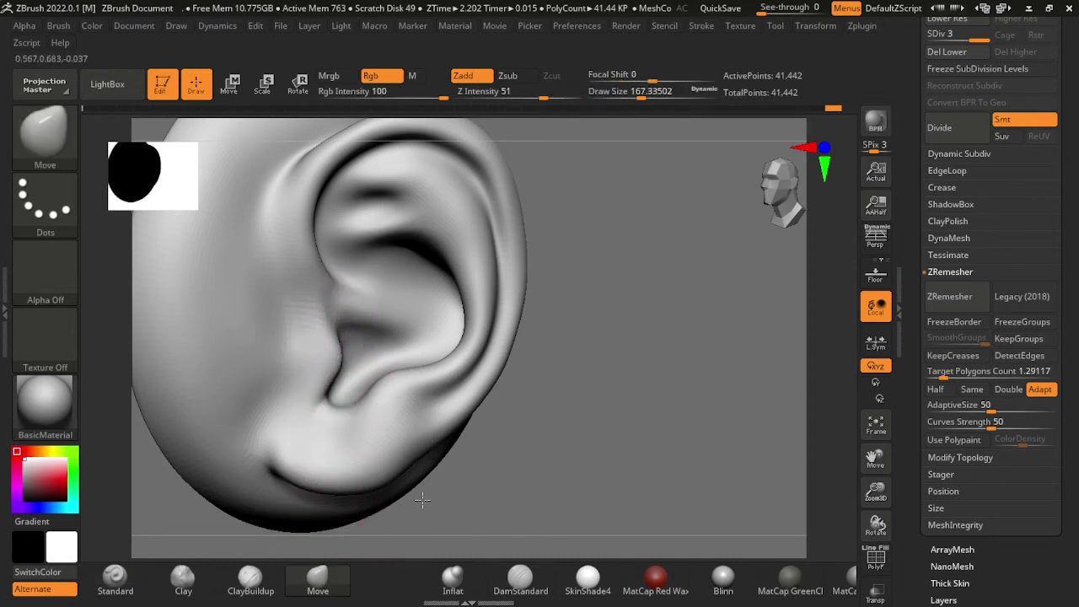
{"action": "key", "text": "bracketright"}
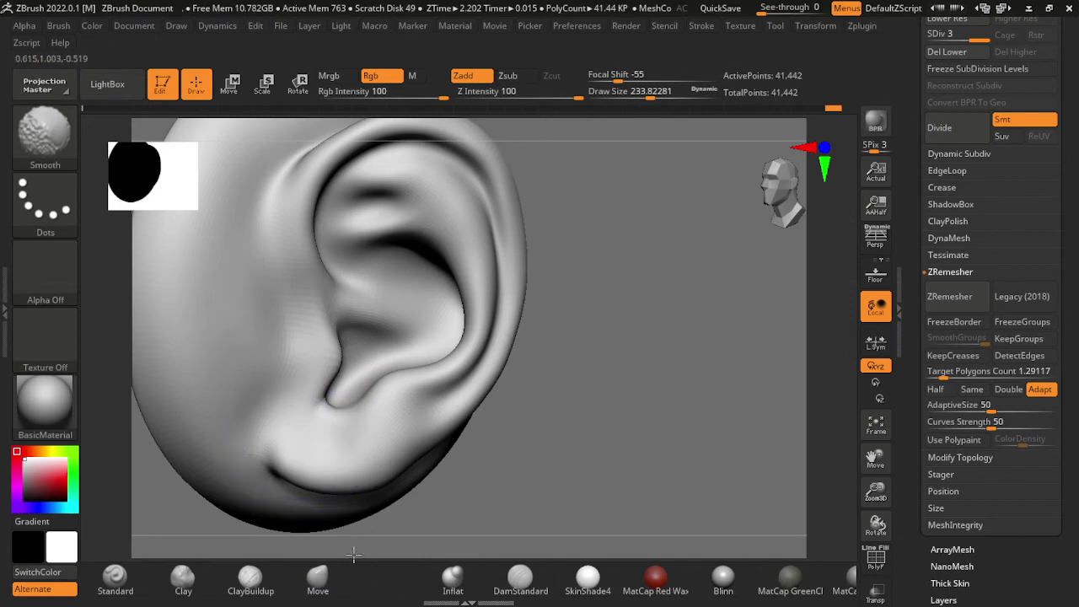
{"action": "left_click", "coordinate": [115, 577]}
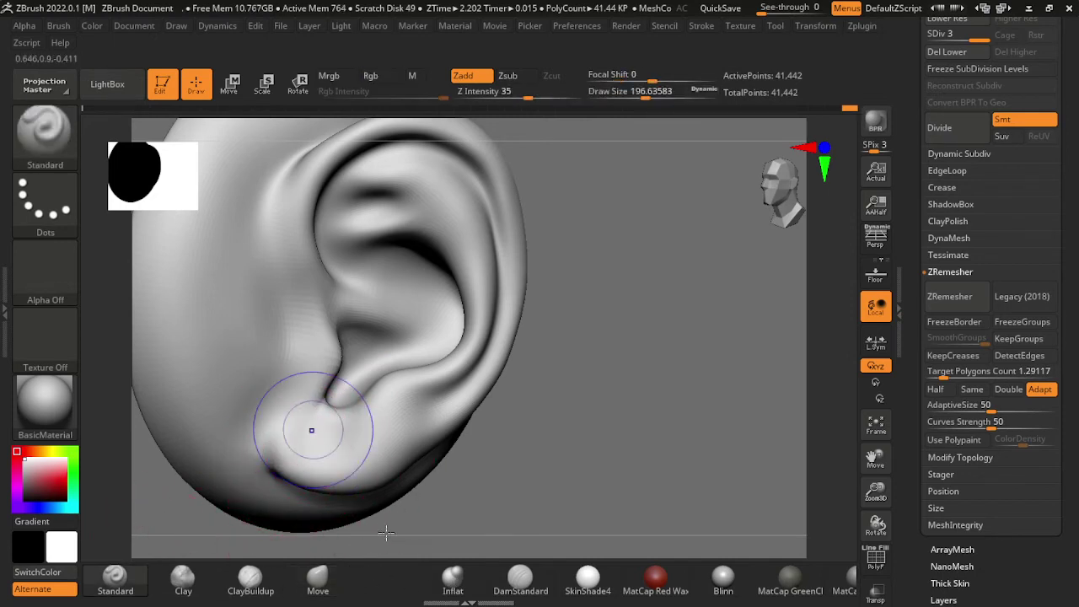
{"action": "left_click_drag", "start_coordinate": [309, 446], "coordinate": [300, 461], "text": "shift"}
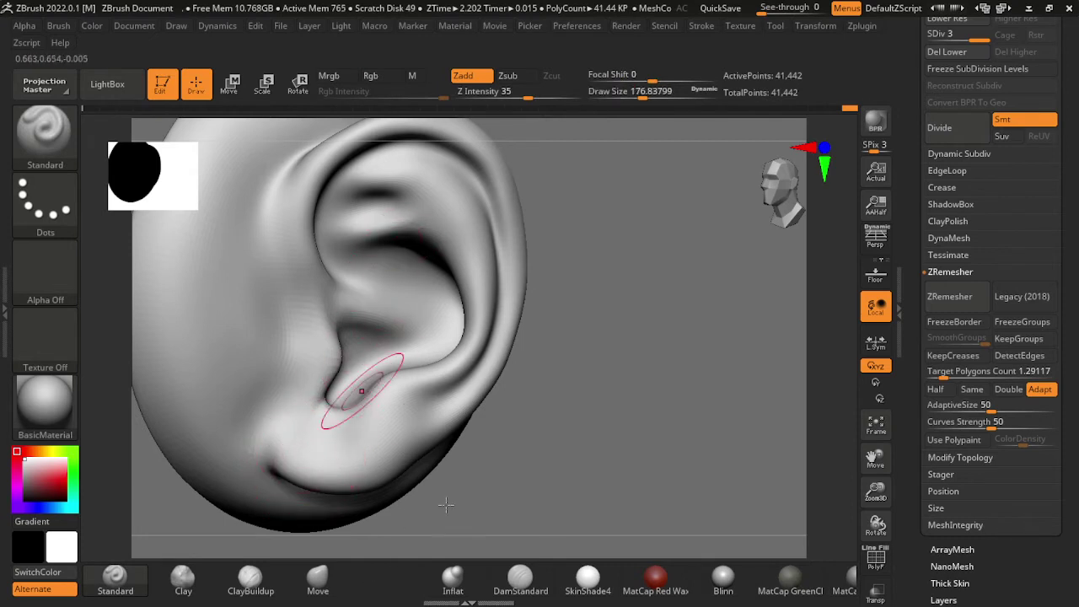
{"action": "left_click", "coordinate": [250, 578]}
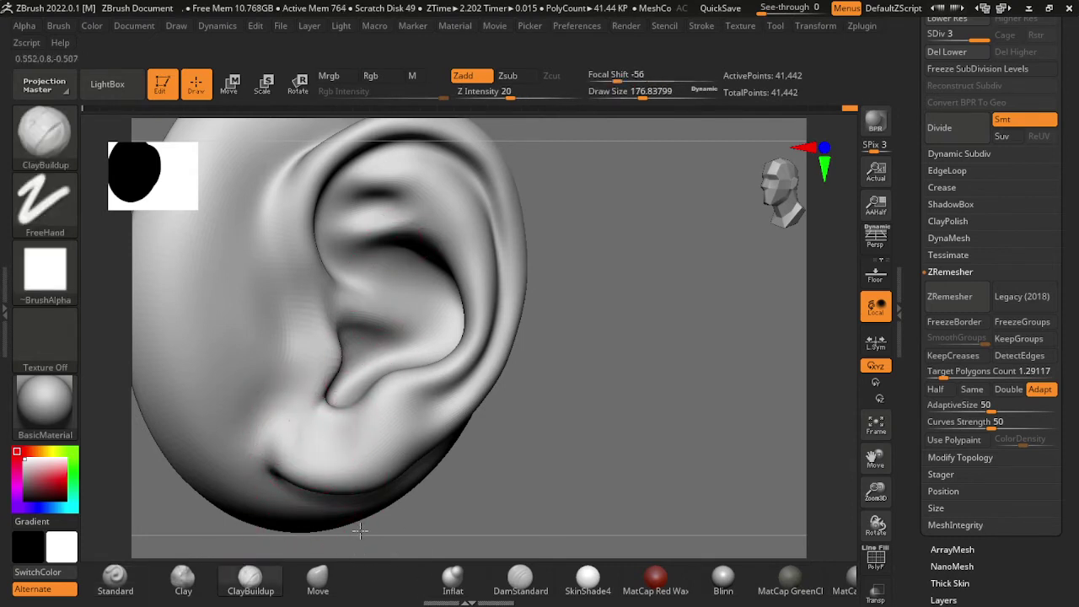
{"action": "left_click_drag", "start_coordinate": [312, 434], "coordinate": [383, 462], "text": "shift"}
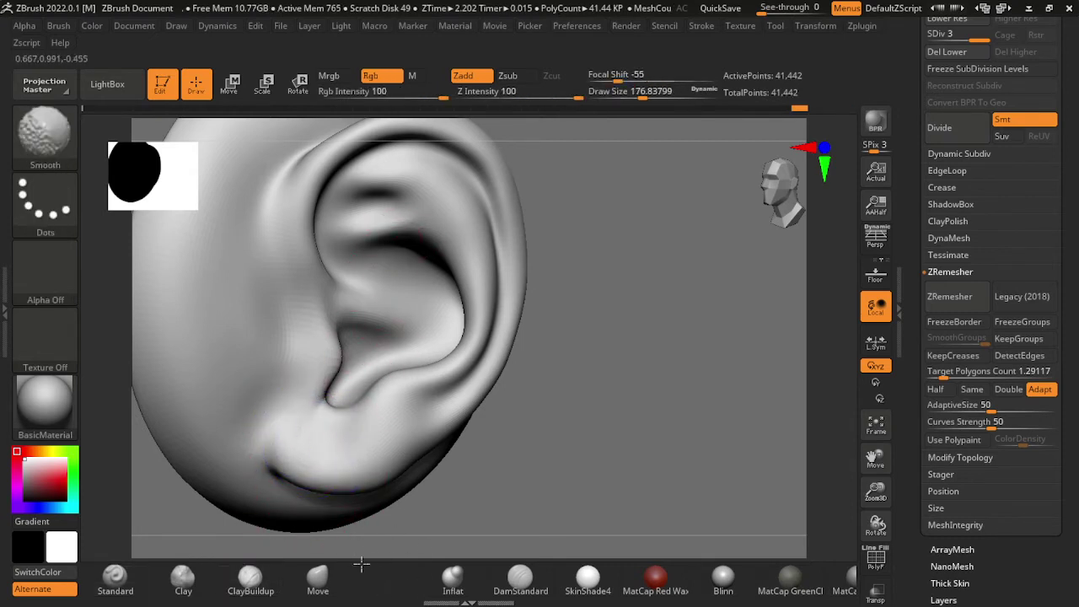
{"action": "left_click_drag", "start_coordinate": [796, 552], "coordinate": [482, 582]}
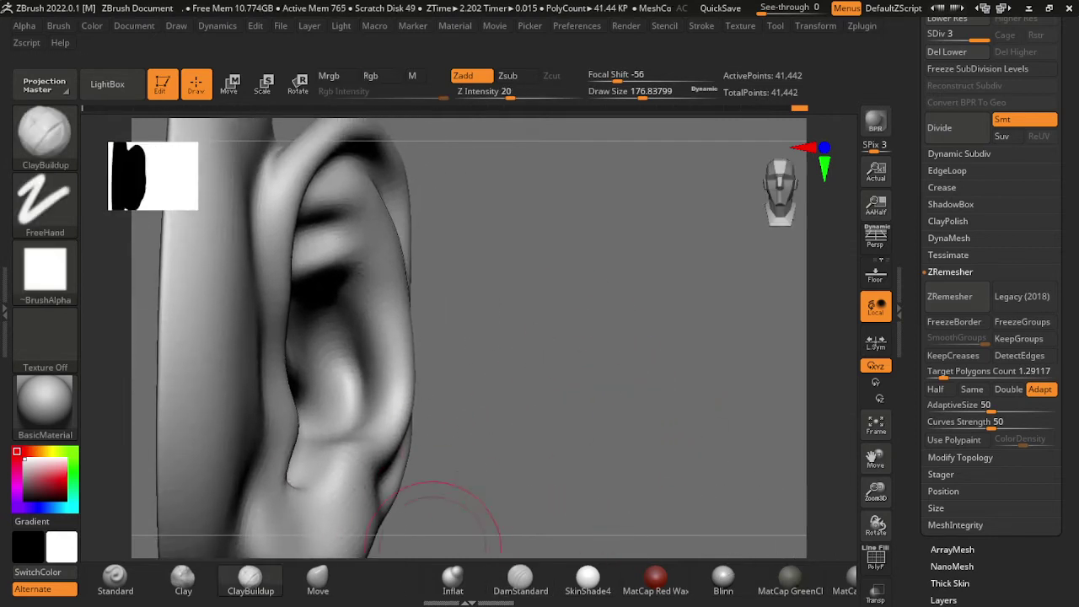
{"action": "left_click", "coordinate": [114, 577]}
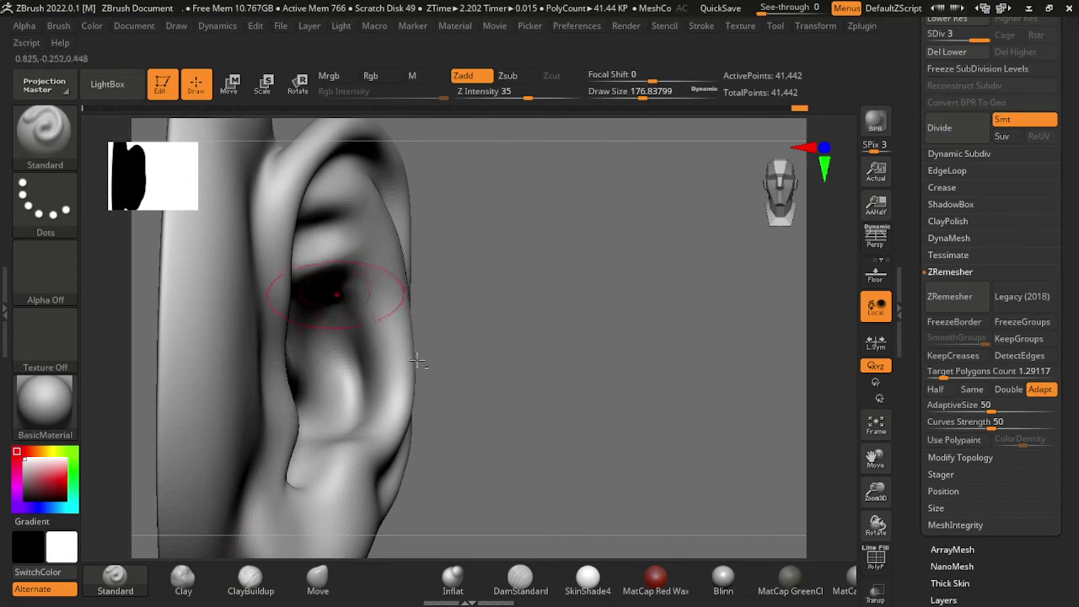
Step: Drop to subdivision level 2 and carve the concha cavity deeper
{"action": "key", "text": "shift+d"}
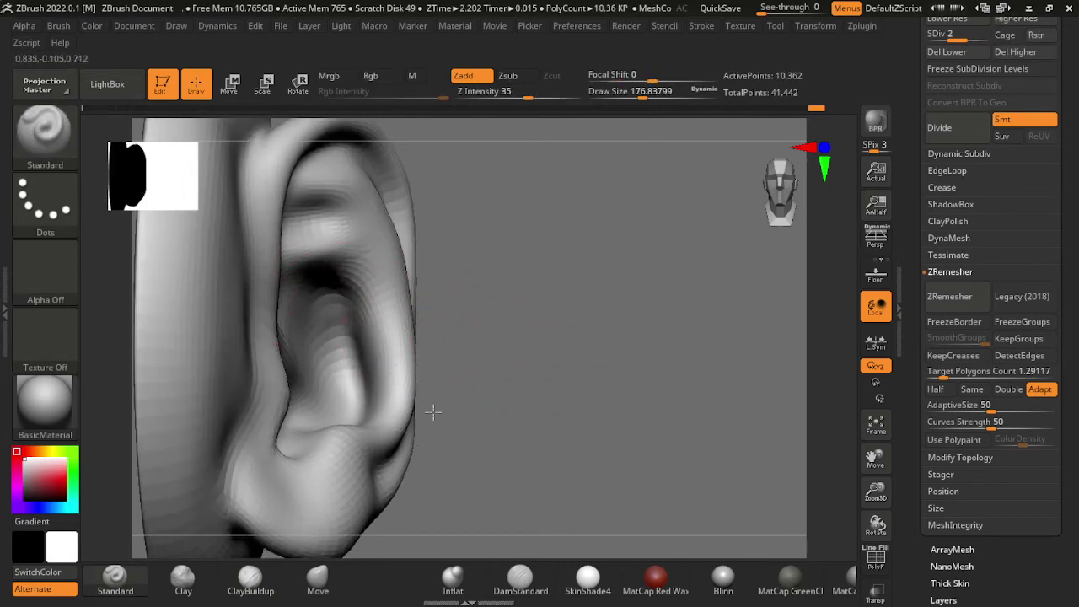
{"action": "left_click_drag", "start_coordinate": [504, 405], "coordinate": [396, 372]}
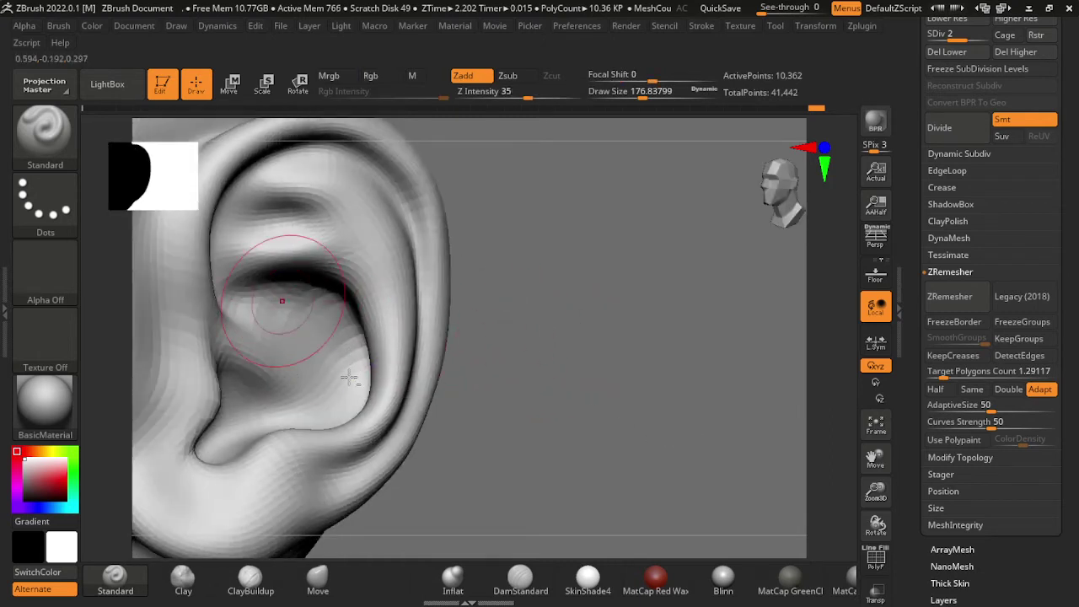
{"action": "left_click_drag", "start_coordinate": [281, 301], "coordinate": [319, 332], "text": "alt"}
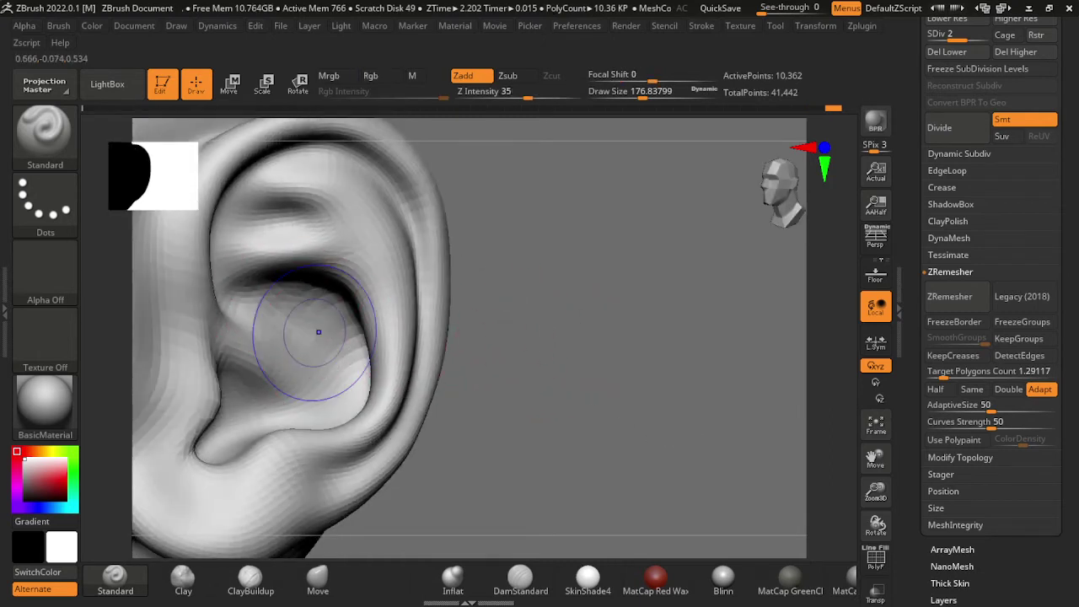
{"action": "left_click_drag", "start_coordinate": [333, 287], "coordinate": [394, 386]}
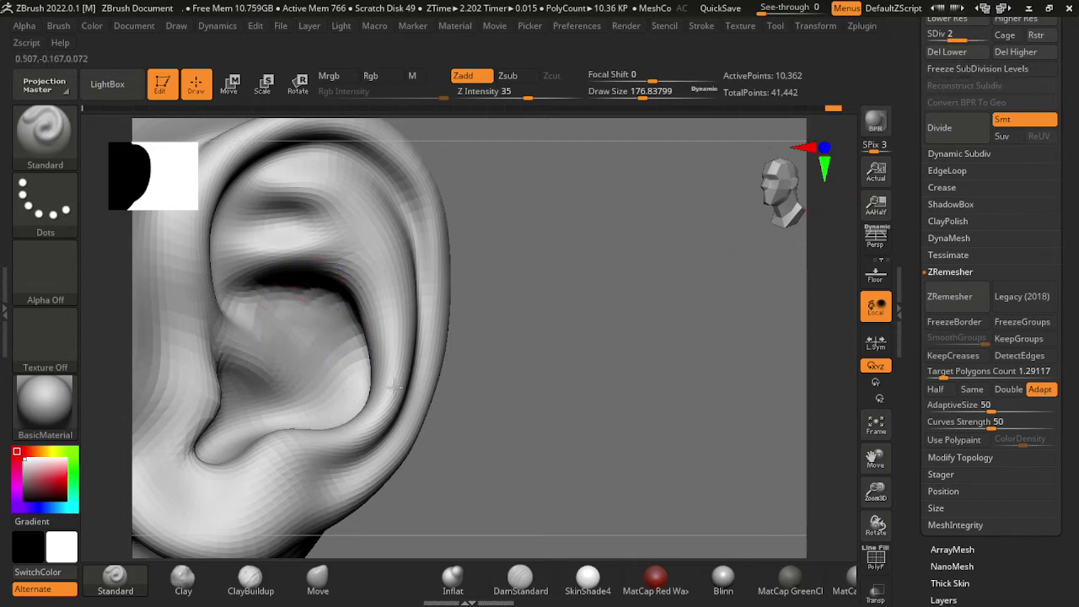
{"action": "left_click_drag", "start_coordinate": [300, 293], "coordinate": [241, 301], "text": "alt"}
Step: Smooth the upper concha groove and the antihelix
{"action": "mouse_move", "coordinate": [500, 308]}
{"action": "left_mouse_down"}
{"action": "mouse_move", "coordinate": [494, 264]}
{"action": "mouse_move", "coordinate": [385, 308]}
{"action": "left_mouse_up"}
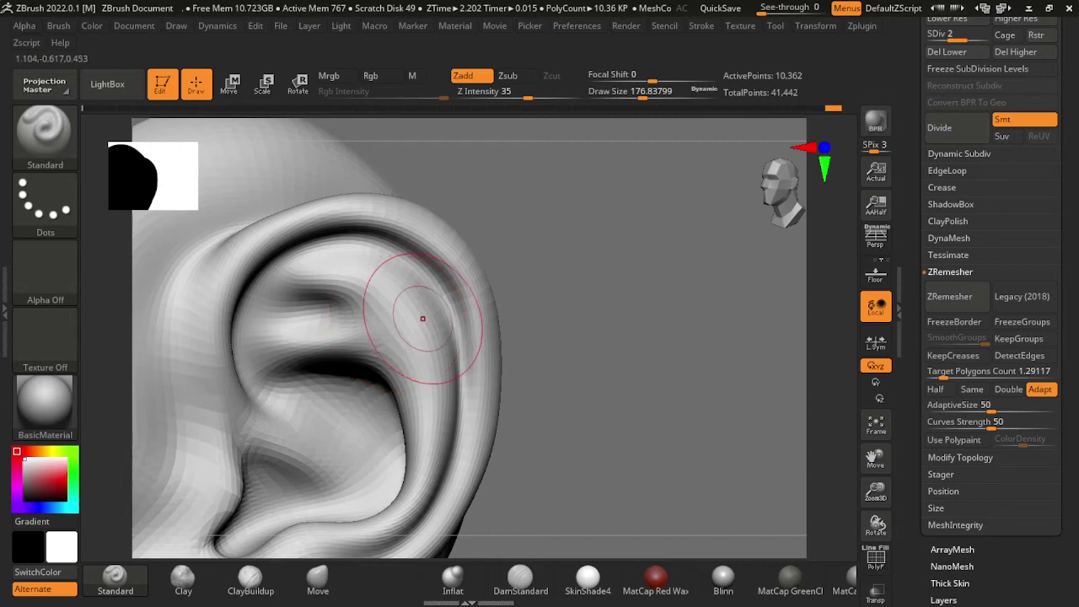
{"action": "left_click_drag", "start_coordinate": [657, 429], "coordinate": [705, 436]}
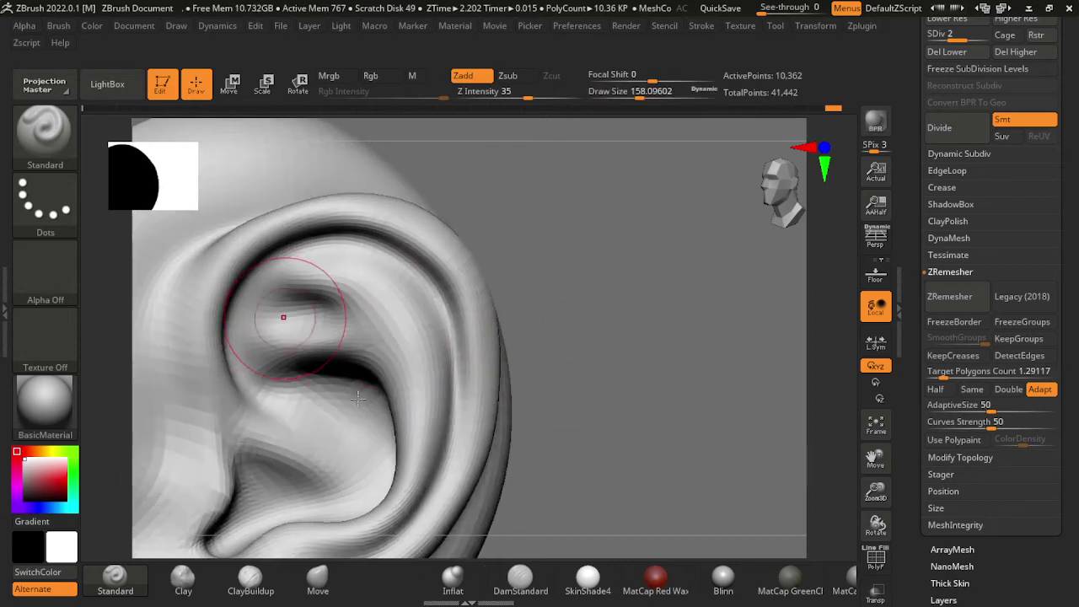
{"action": "mouse_move", "coordinate": [375, 394]}
{"action": "left_mouse_down", "text": "shift"}
{"action": "mouse_move", "coordinate": [332, 369]}
{"action": "mouse_move", "coordinate": [301, 405]}
{"action": "left_mouse_up", "text": "shift"}
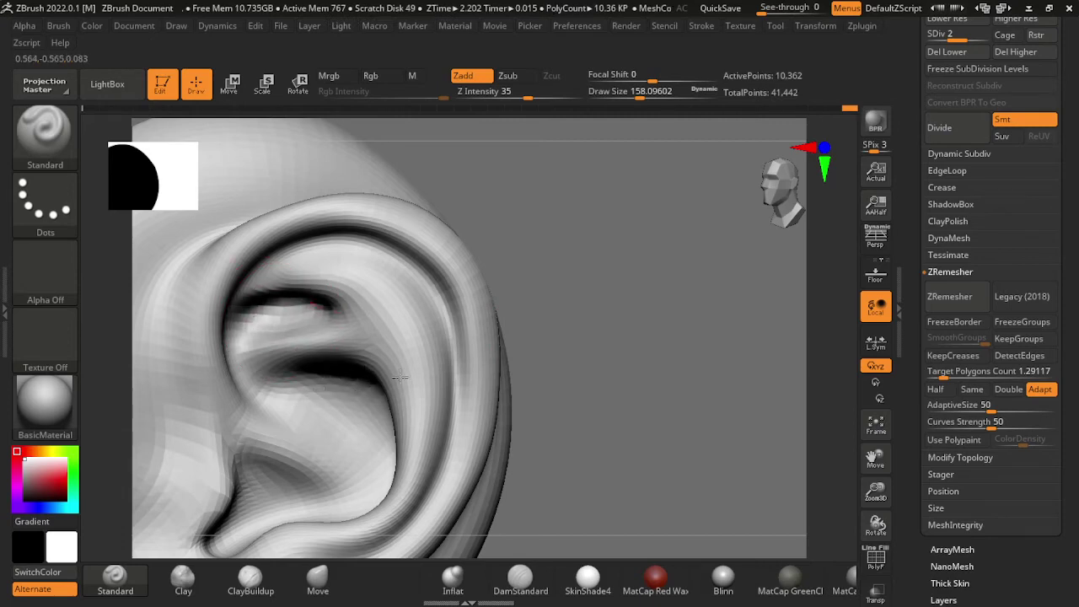
{"action": "mouse_move", "coordinate": [399, 377]}
{"action": "left_mouse_down", "text": "shift"}
{"action": "mouse_move", "coordinate": [303, 362]}
{"action": "mouse_move", "coordinate": [280, 394]}
{"action": "left_mouse_up", "text": "shift"}
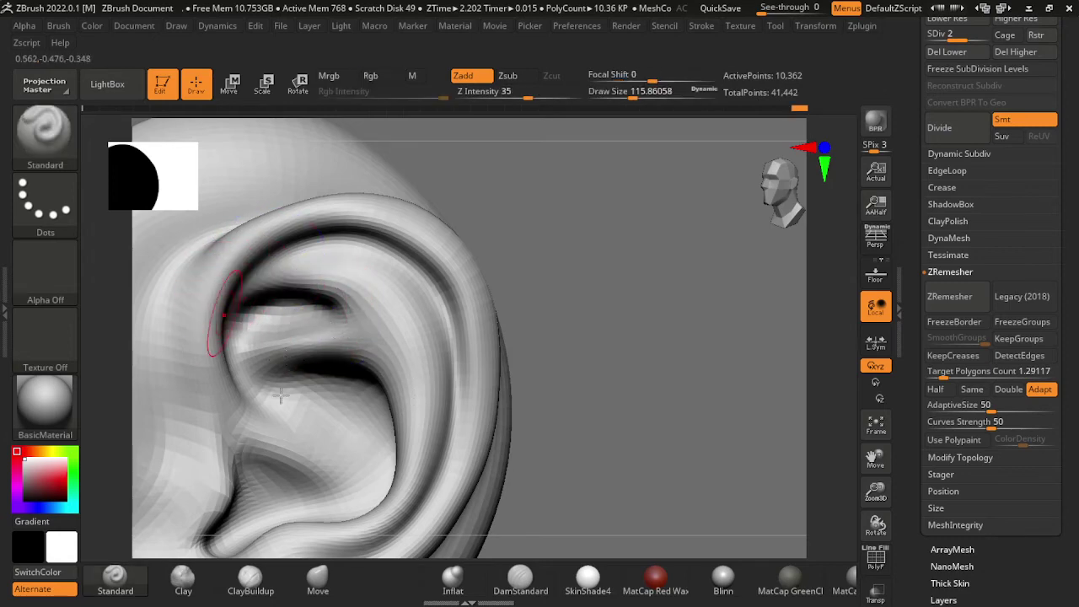
Step: Mask off the concha, including its lower part, with MaskPen
{"action": "left_click_drag", "start_coordinate": [690, 318], "coordinate": [689, 371], "text": "alt"}
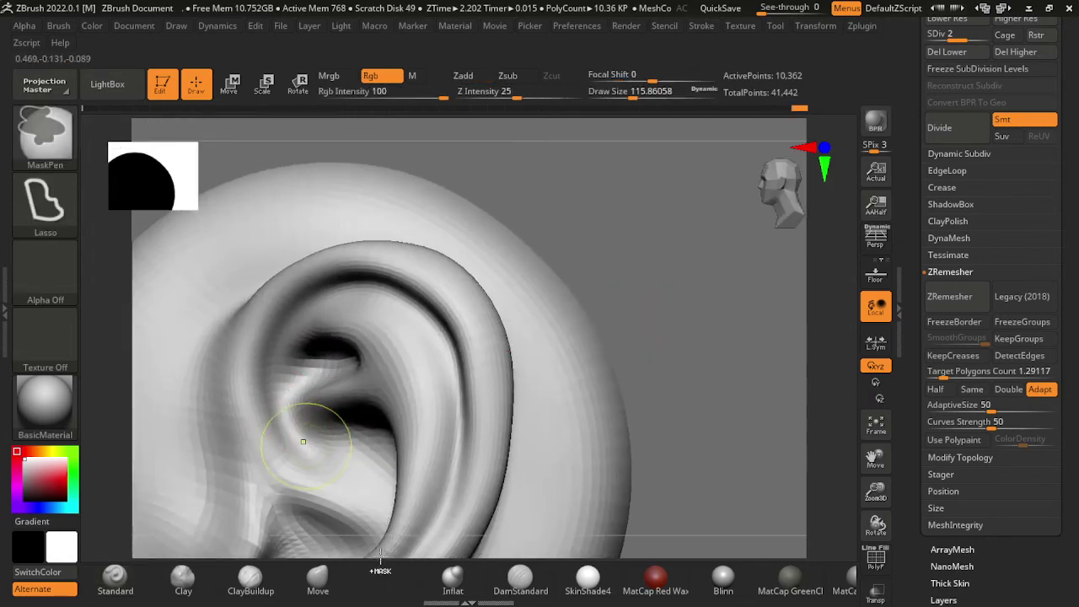
{"action": "mouse_move", "coordinate": [346, 429]}
{"action": "left_mouse_down", "text": "ctrl"}
{"action": "mouse_move", "coordinate": [582, 448]}
{"action": "mouse_move", "coordinate": [590, 391]}
{"action": "left_mouse_up", "text": "ctrl"}
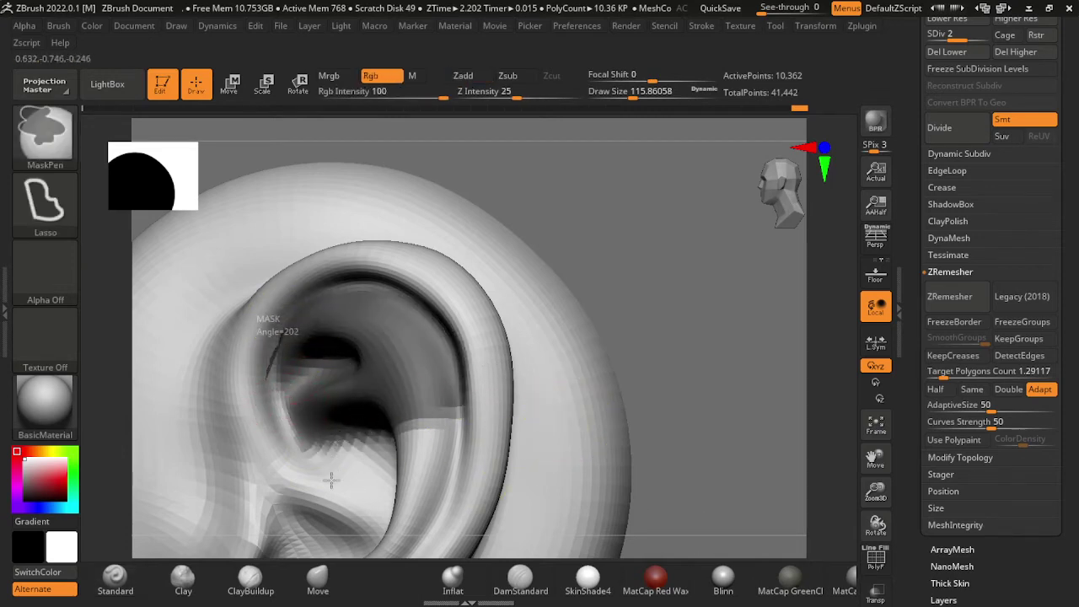
{"action": "left_click_drag", "start_coordinate": [354, 564], "coordinate": [312, 433], "text": "ctrl"}
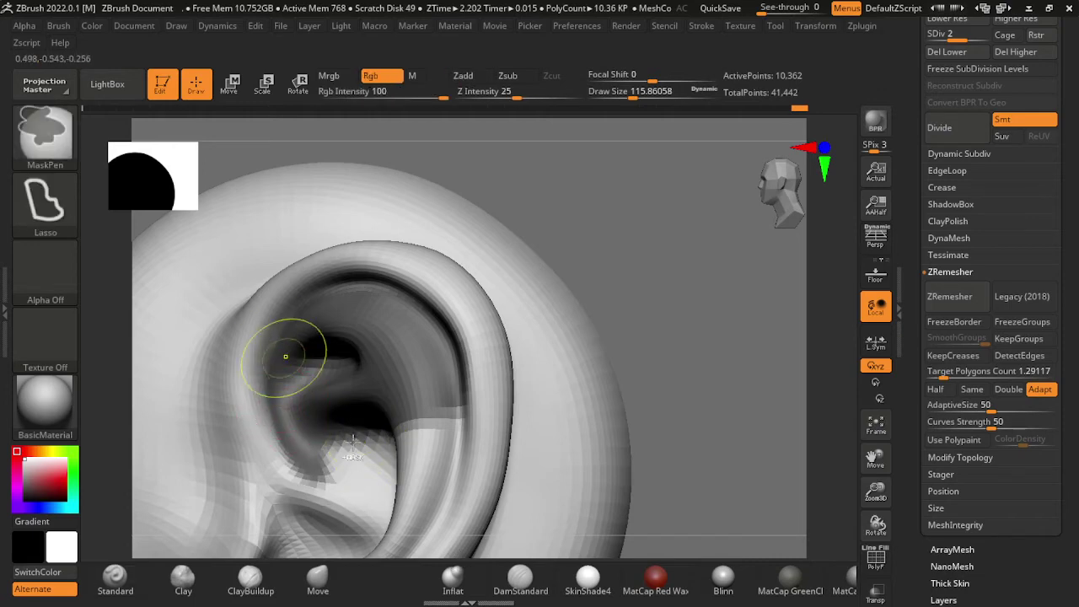
{"action": "left_click_drag", "start_coordinate": [284, 356], "coordinate": [338, 455], "text": "ctrl"}
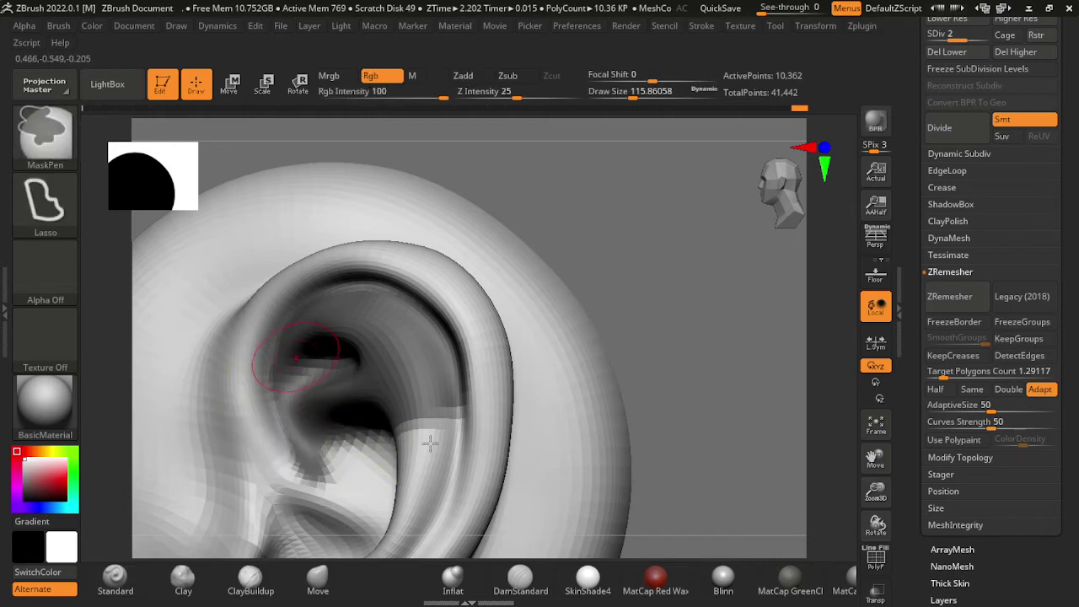
Step: Try inflating the rim and concha with Inflat, then undo it
{"action": "left_click_drag", "start_coordinate": [848, 429], "coordinate": [702, 449]}
{"action": "left_click", "coordinate": [453, 580]}
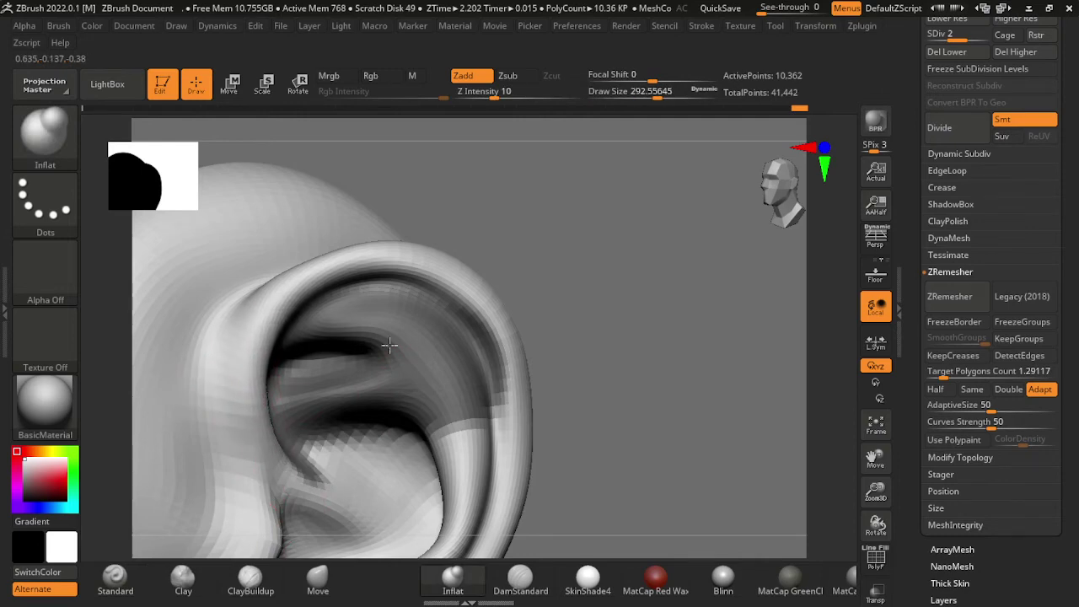
{"action": "mouse_move", "coordinate": [399, 332]}
{"action": "left_mouse_down"}
{"action": "mouse_move", "coordinate": [751, 370]}
{"action": "mouse_move", "coordinate": [344, 409]}
{"action": "left_mouse_up"}
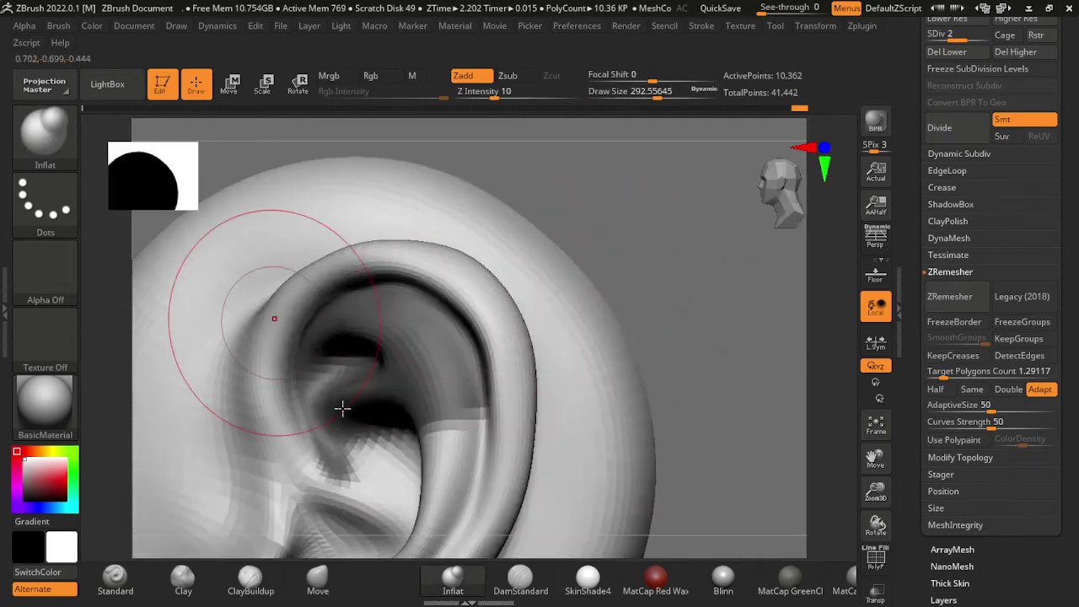
{"action": "left_click", "coordinate": [318, 580]}
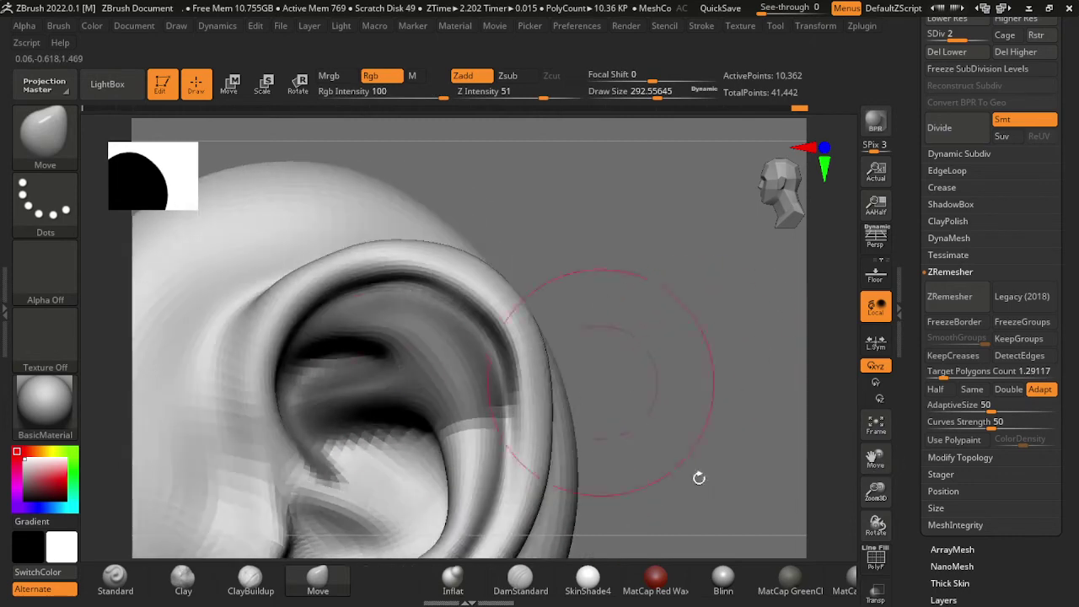
{"action": "key", "text": "ctrl+z"}
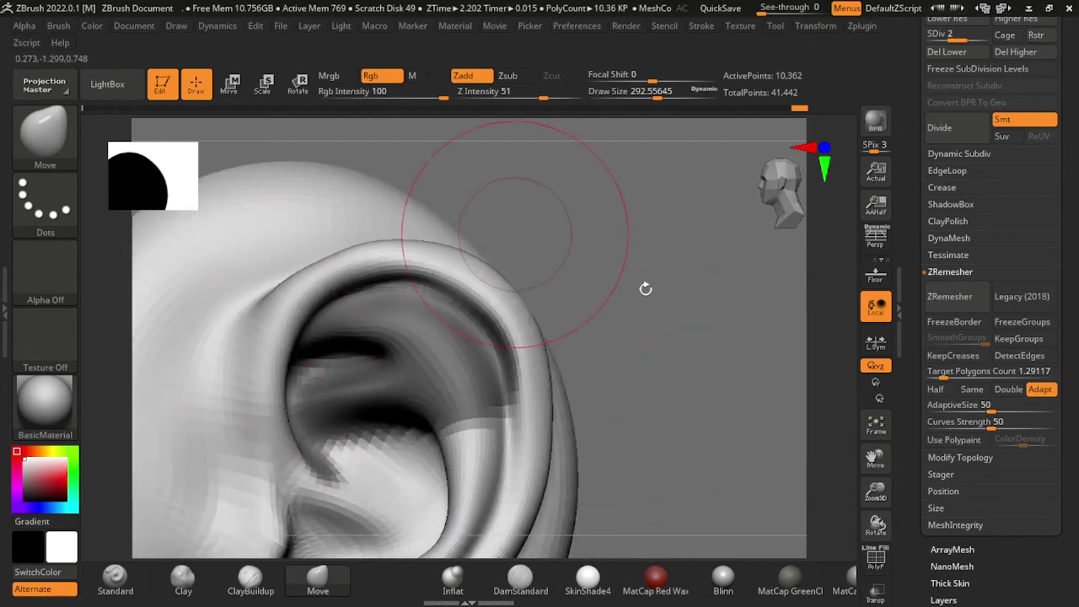
{"action": "key", "text": "ctrl+z"}
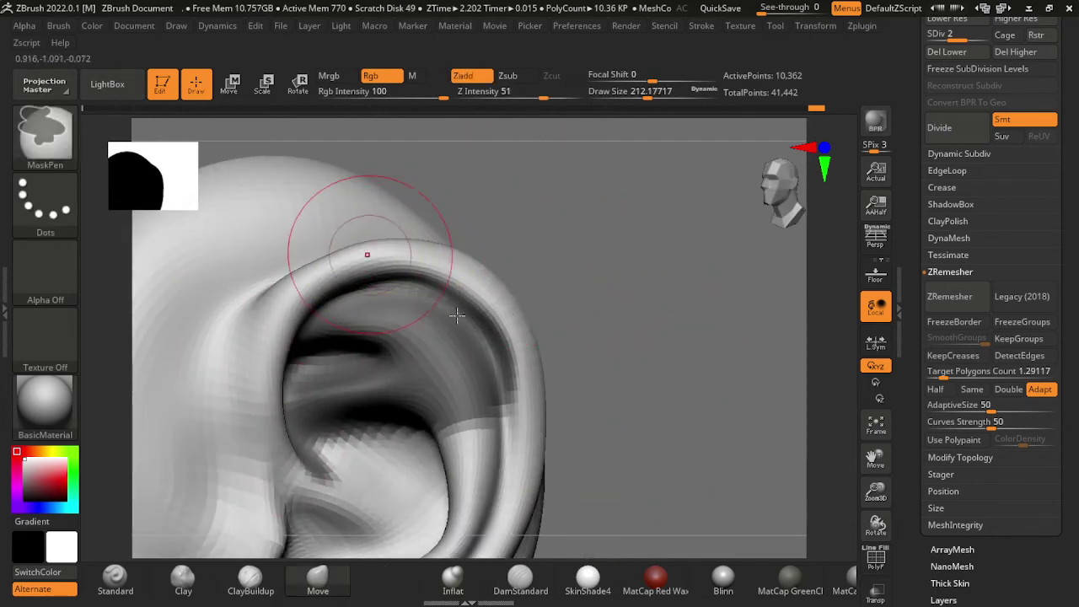
Step: Pull the top of the helix rim upward with the Move brush
{"action": "left_click_drag", "start_coordinate": [361, 241], "coordinate": [445, 252]}
{"action": "left_click_drag", "start_coordinate": [778, 325], "coordinate": [590, 374]}
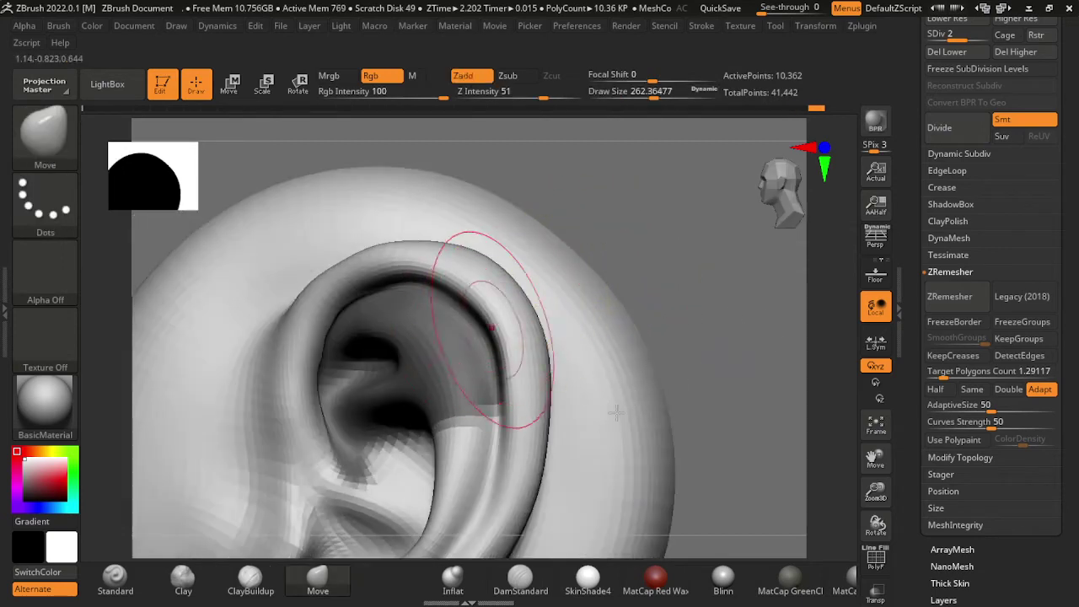
{"action": "key", "text": "ctrl"}
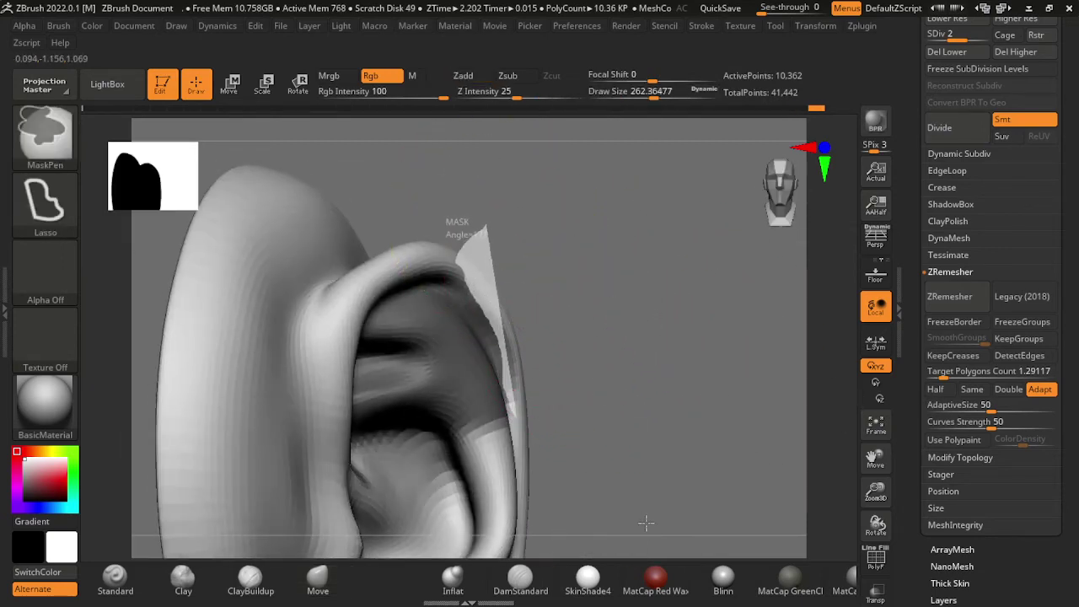
Step: Lasso-mask a section of the upper rim and switch to a smaller Inflat brush
{"action": "left_click_drag", "start_coordinate": [646, 523], "coordinate": [782, 406], "text": "ctrl"}
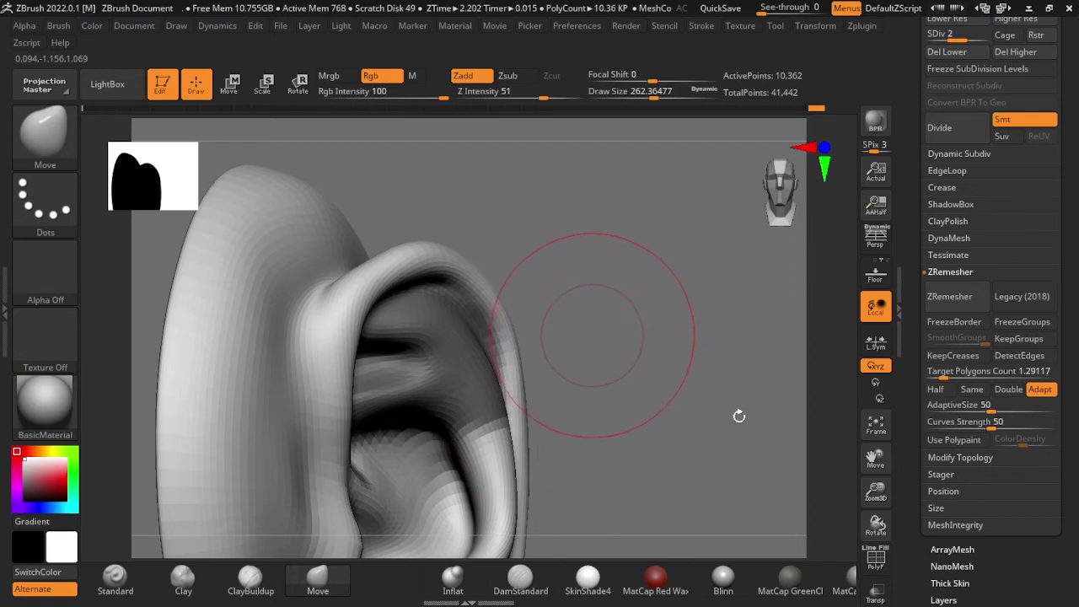
{"action": "left_click_drag", "start_coordinate": [741, 444], "coordinate": [761, 434]}
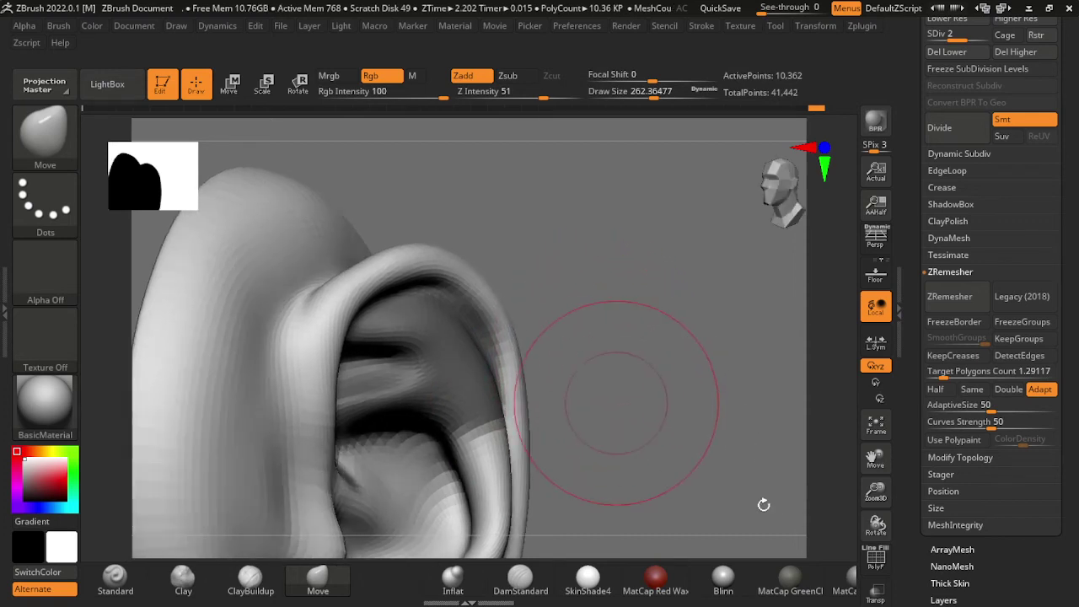
{"action": "left_click", "coordinate": [452, 580]}
{"action": "key", "text": "bracketright"}
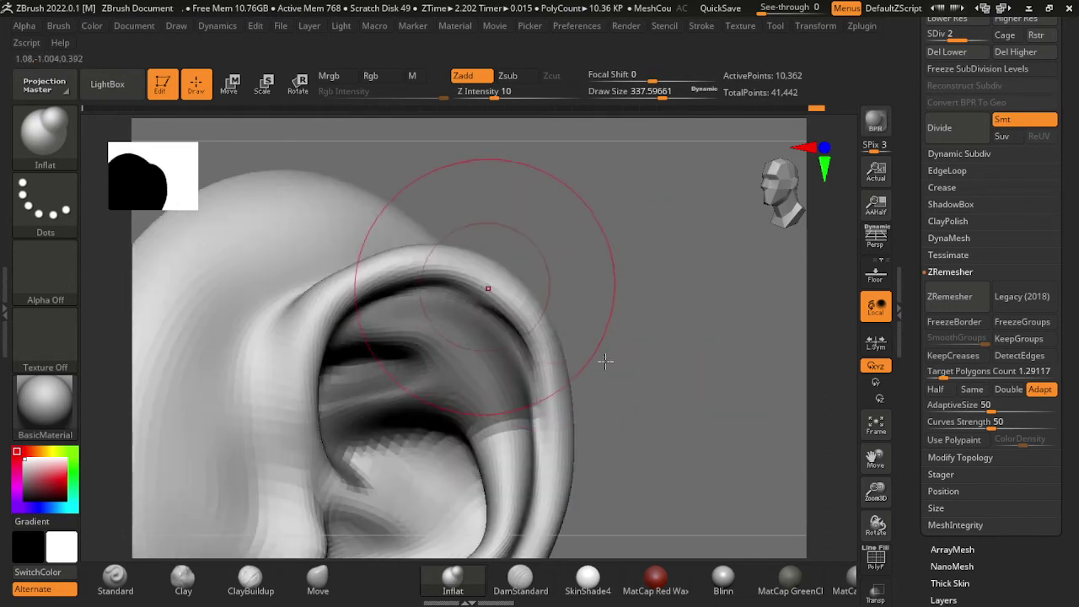
{"action": "key", "text": "bracketleft"}
Step: Mask a wedge above the upper rim and enlarge the brush to about 393
{"action": "left_click_drag", "start_coordinate": [606, 361], "coordinate": [555, 290]}
{"action": "key", "text": "ctrl"}
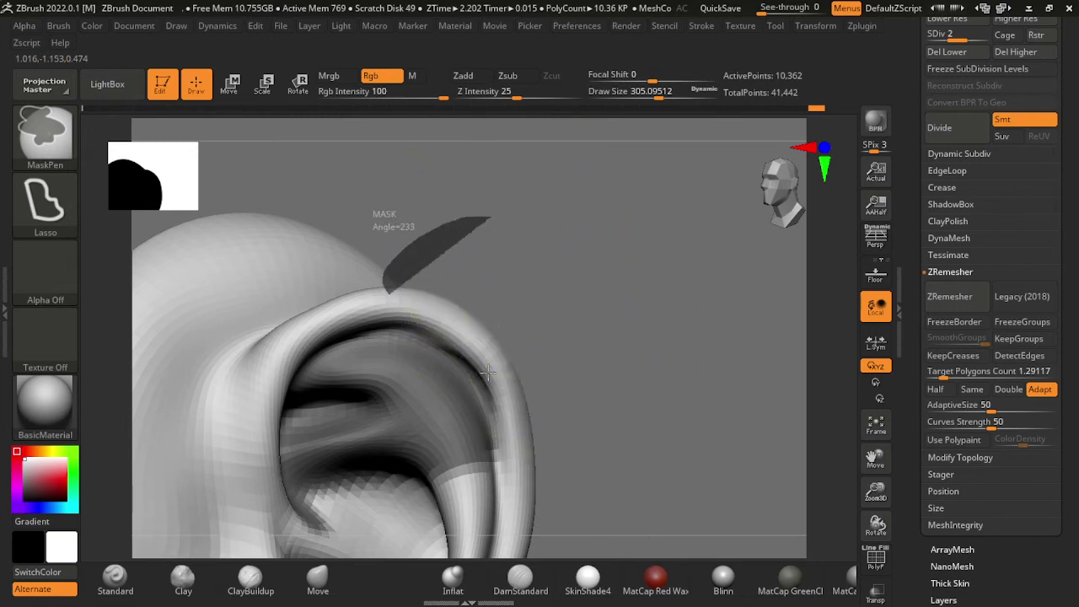
{"action": "mouse_move", "coordinate": [487, 371]}
{"action": "left_mouse_down", "text": "ctrl"}
{"action": "mouse_move", "coordinate": [785, 451]}
{"action": "mouse_move", "coordinate": [775, 450]}
{"action": "left_mouse_up", "text": "ctrl"}
{"action": "key", "text": "s"}
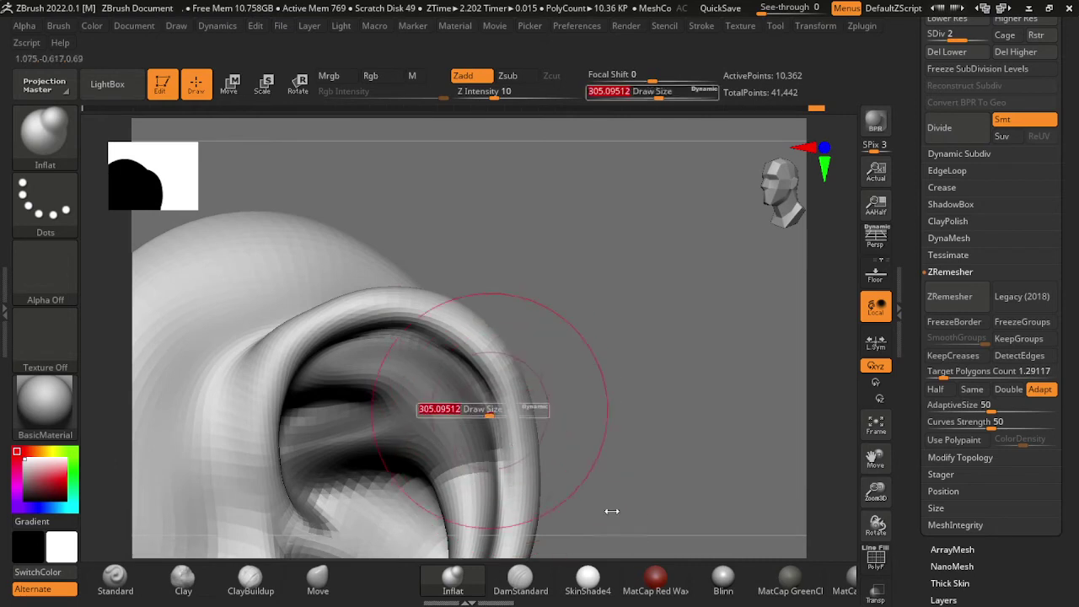
{"action": "left_click_drag", "start_coordinate": [612, 511], "coordinate": [643, 495]}
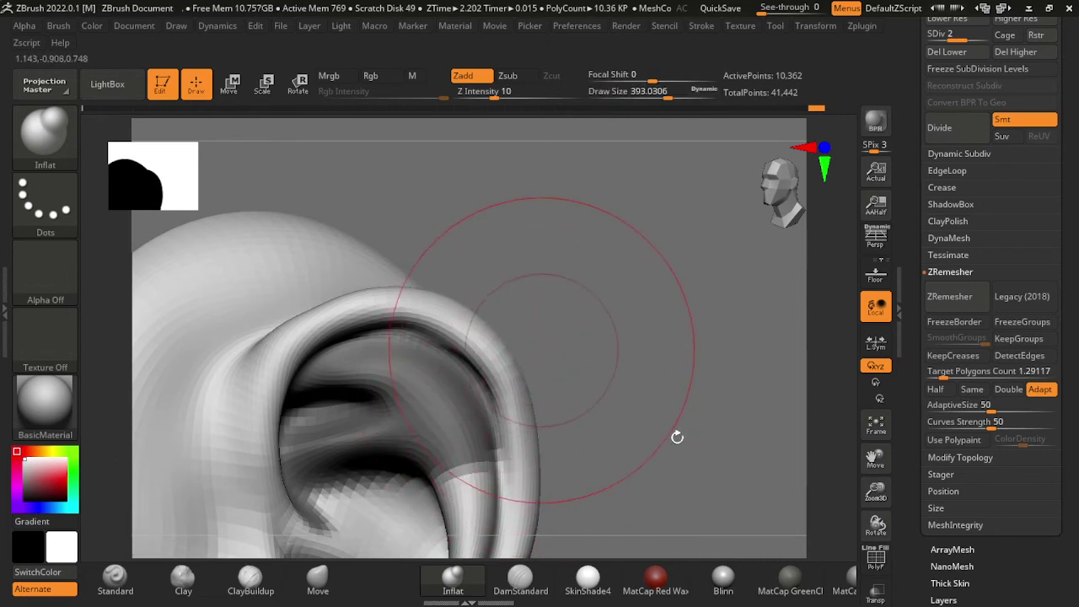
Step: From a side view, push the ear's outer contour into shape with the Move brush
{"action": "left_click_drag", "start_coordinate": [684, 438], "coordinate": [730, 442]}
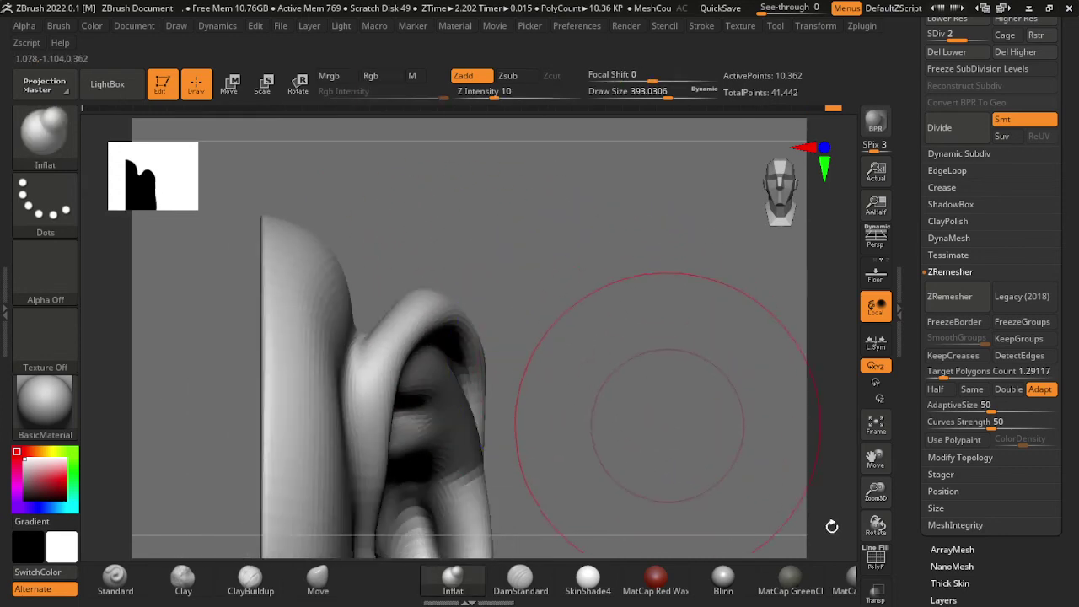
{"action": "left_click_drag", "start_coordinate": [738, 441], "coordinate": [696, 390]}
{"action": "key", "text": "shift"}
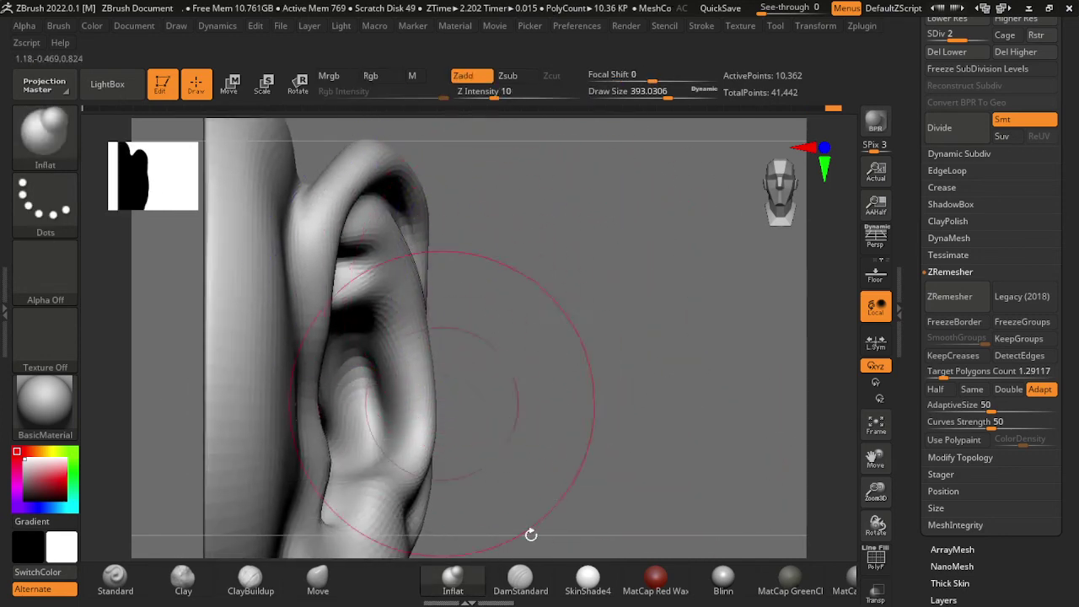
{"action": "left_click", "coordinate": [317, 579]}
{"action": "left_click_drag", "start_coordinate": [362, 244], "coordinate": [396, 240]}
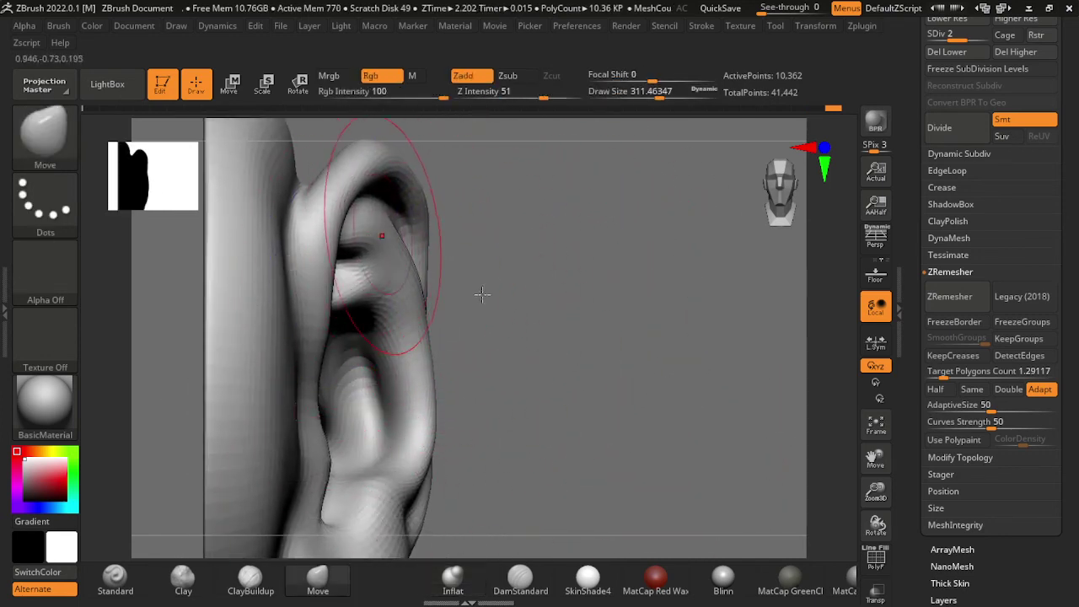
{"action": "key", "text": "s"}
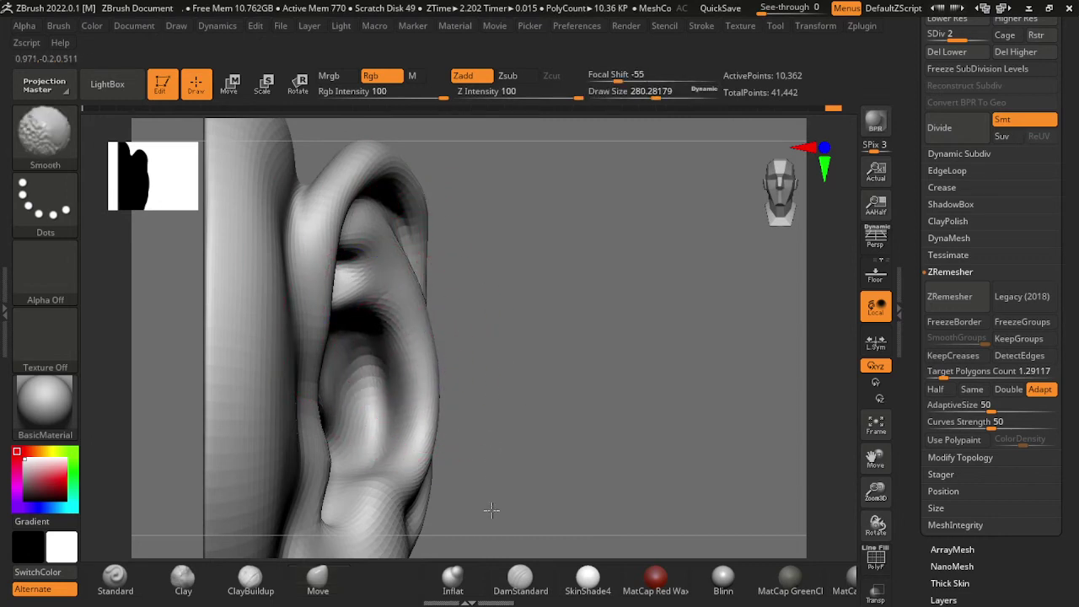
{"action": "key", "text": "s"}
{"action": "left_click_drag", "start_coordinate": [387, 379], "coordinate": [413, 378]}
{"action": "mouse_move", "coordinate": [590, 472]}
{"action": "left_mouse_down"}
{"action": "mouse_move", "coordinate": [664, 380]}
{"action": "mouse_move", "coordinate": [551, 308]}
{"action": "left_mouse_up"}
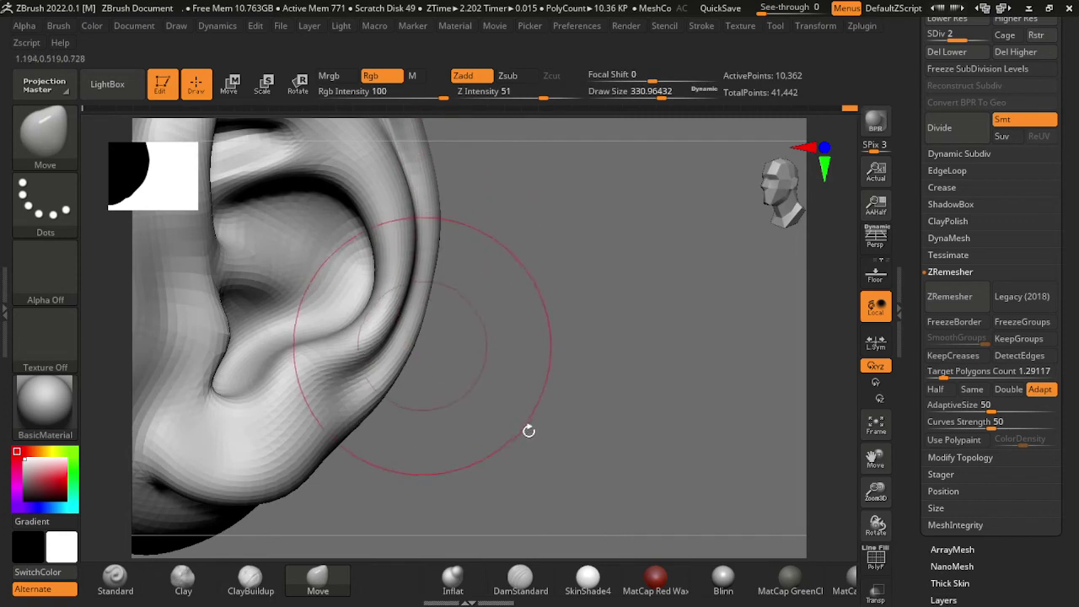
{"action": "mouse_move", "coordinate": [628, 414]}
{"action": "left_mouse_down"}
{"action": "mouse_move", "coordinate": [713, 351]}
{"action": "mouse_move", "coordinate": [752, 454]}
{"action": "left_mouse_up"}
Step: Step up to subdivision level 3 and carve a DamStandard crease just above the earlobe
{"action": "key", "text": "d"}
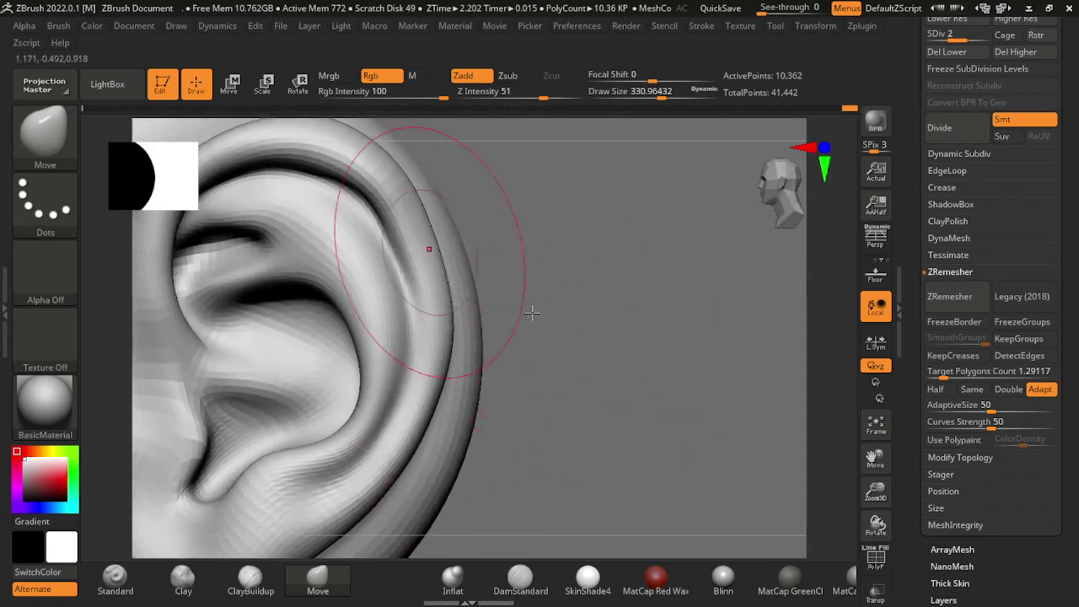
{"action": "left_click", "coordinate": [520, 578]}
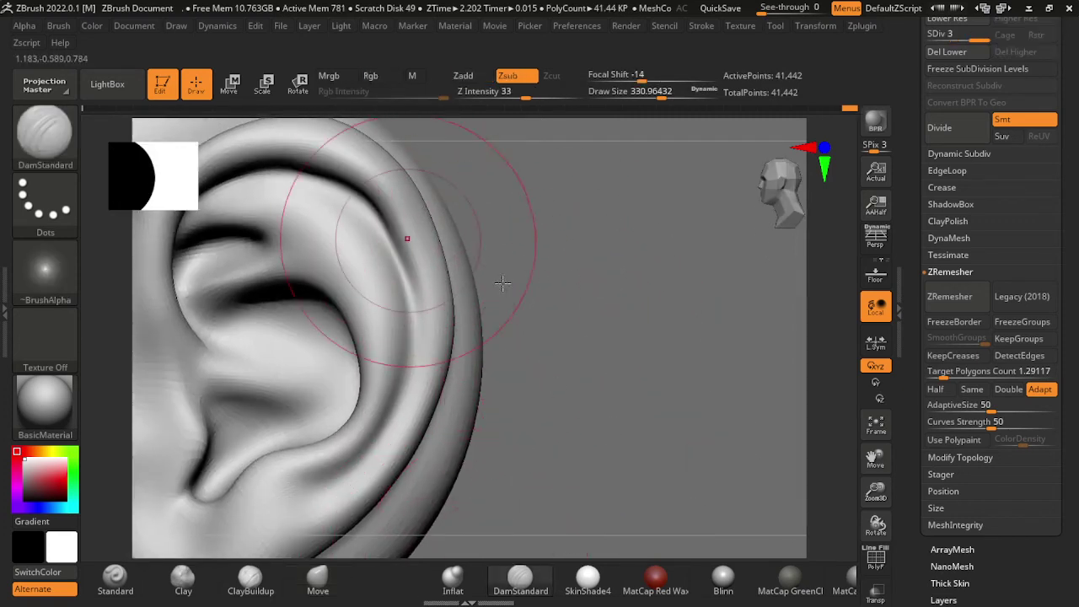
{"action": "key", "text": "s"}
{"action": "mouse_move", "coordinate": [389, 222]}
{"action": "left_mouse_down"}
{"action": "mouse_move", "coordinate": [484, 284]}
{"action": "mouse_move", "coordinate": [513, 321]}
{"action": "mouse_move", "coordinate": [637, 361]}
{"action": "left_mouse_up"}
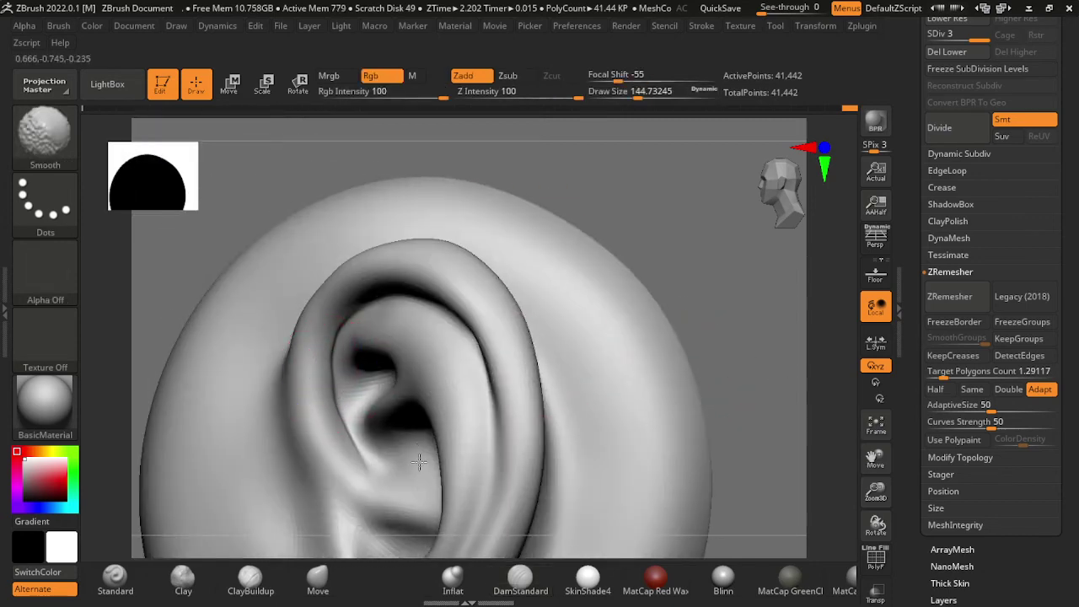
{"action": "left_click_drag", "start_coordinate": [419, 461], "coordinate": [506, 354], "text": "shift"}
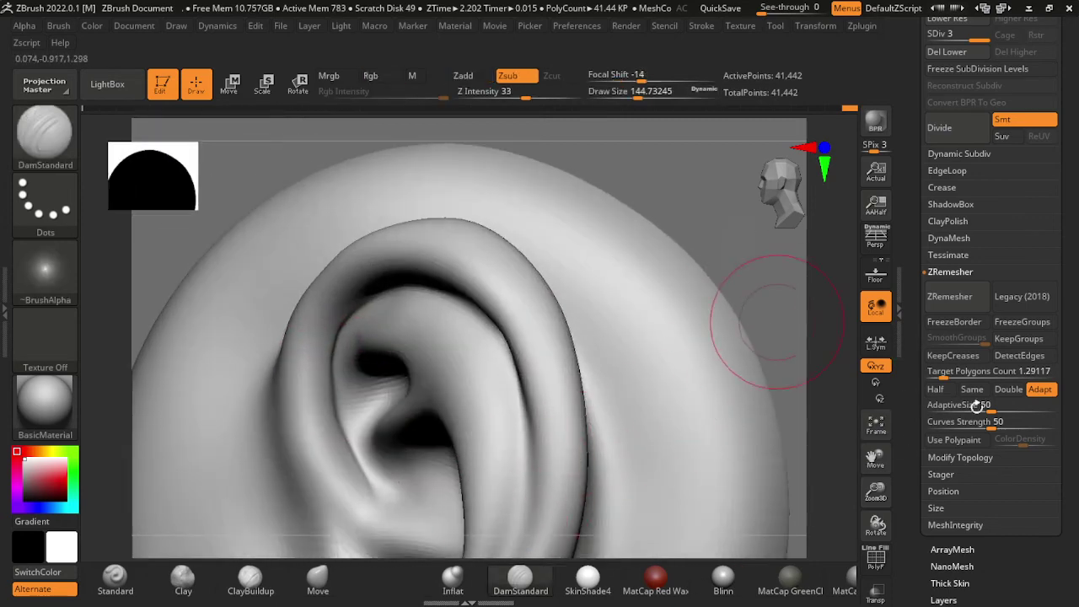
{"action": "left_click_drag", "start_coordinate": [775, 321], "coordinate": [582, 348]}
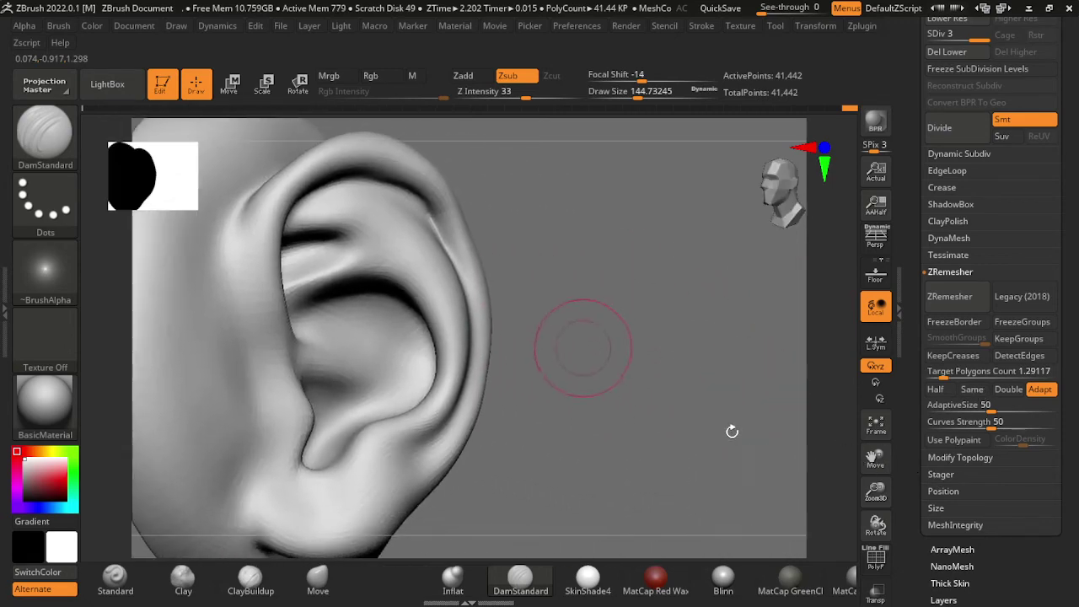
{"action": "left_click_drag", "start_coordinate": [731, 430], "coordinate": [708, 365]}
Step: Resize the brush and smooth the ear surface around the new crease
{"action": "key", "text": "s"}
{"action": "mouse_move", "coordinate": [453, 226]}
{"action": "left_mouse_down"}
{"action": "mouse_move", "coordinate": [567, 281]}
{"action": "mouse_move", "coordinate": [530, 239]}
{"action": "left_mouse_up"}
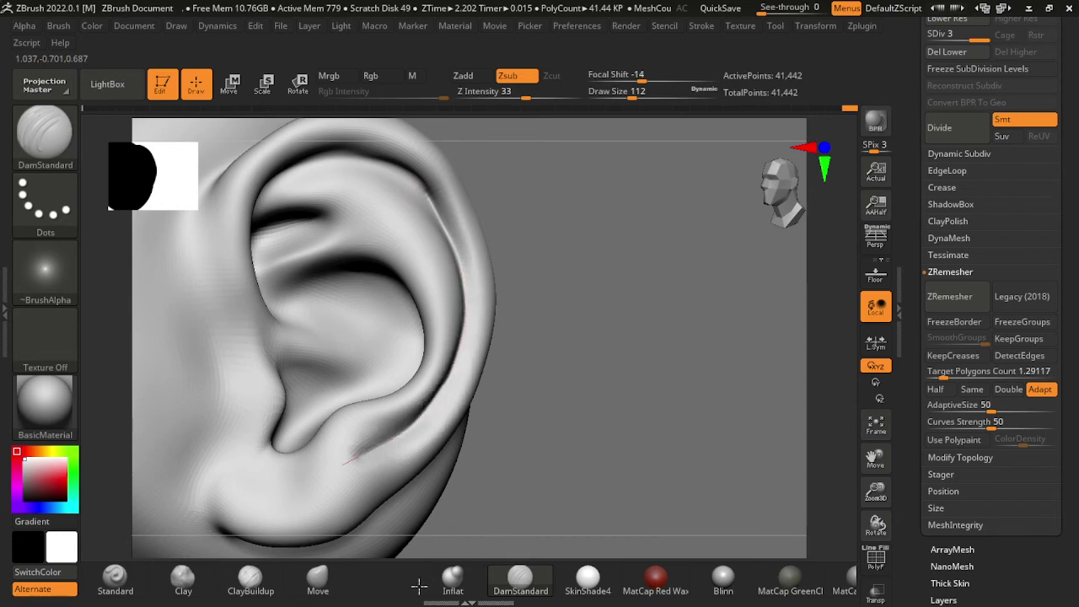
{"action": "key", "text": "s"}
{"action": "mouse_move", "coordinate": [386, 455]}
{"action": "left_mouse_down"}
{"action": "mouse_move", "coordinate": [400, 440]}
{"action": "mouse_move", "coordinate": [258, 469]}
{"action": "mouse_move", "coordinate": [310, 454]}
{"action": "left_mouse_up"}
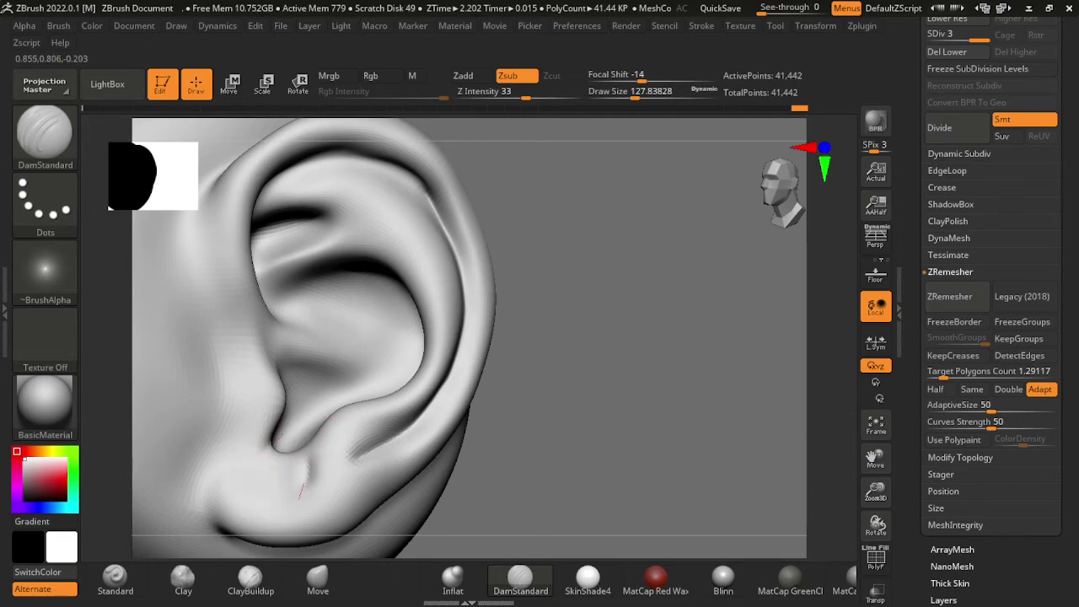
{"action": "key", "text": "shift"}
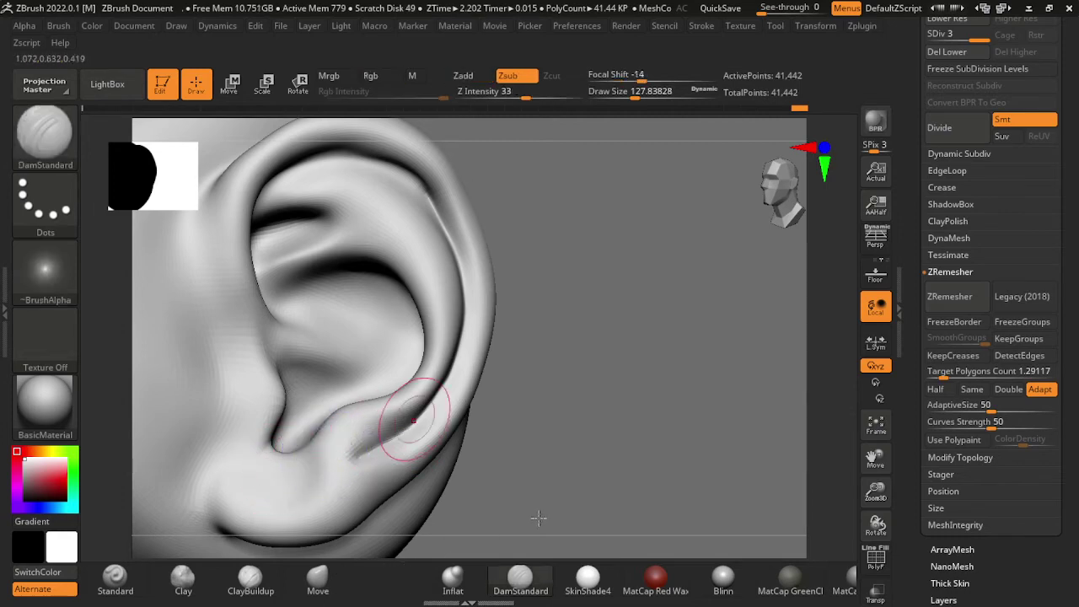
{"action": "left_click_drag", "start_coordinate": [505, 539], "coordinate": [429, 550], "text": "shift"}
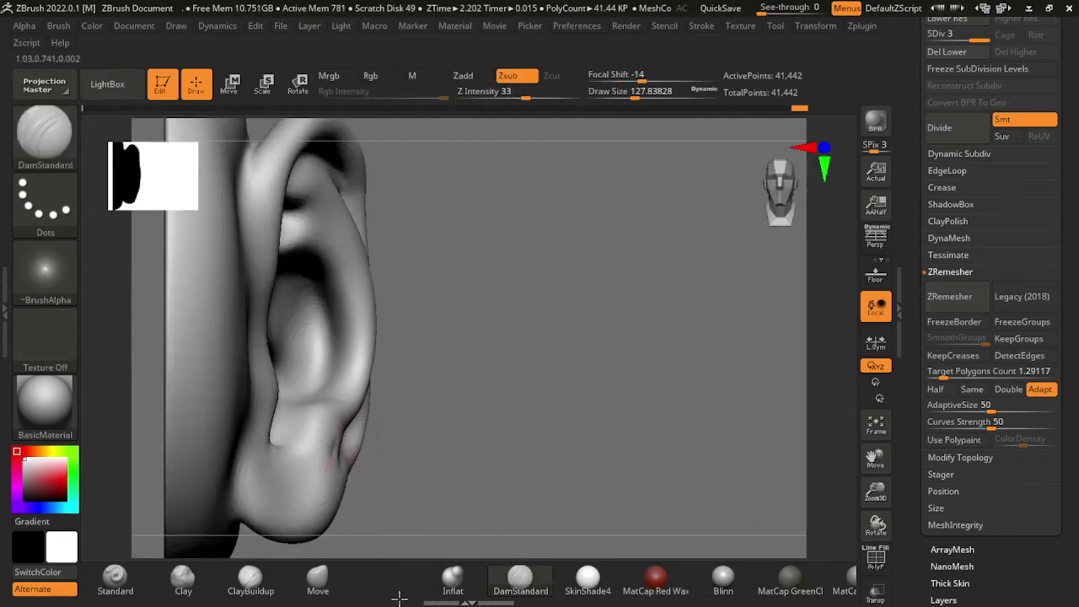
{"action": "left_click_drag", "start_coordinate": [409, 498], "coordinate": [423, 452]}
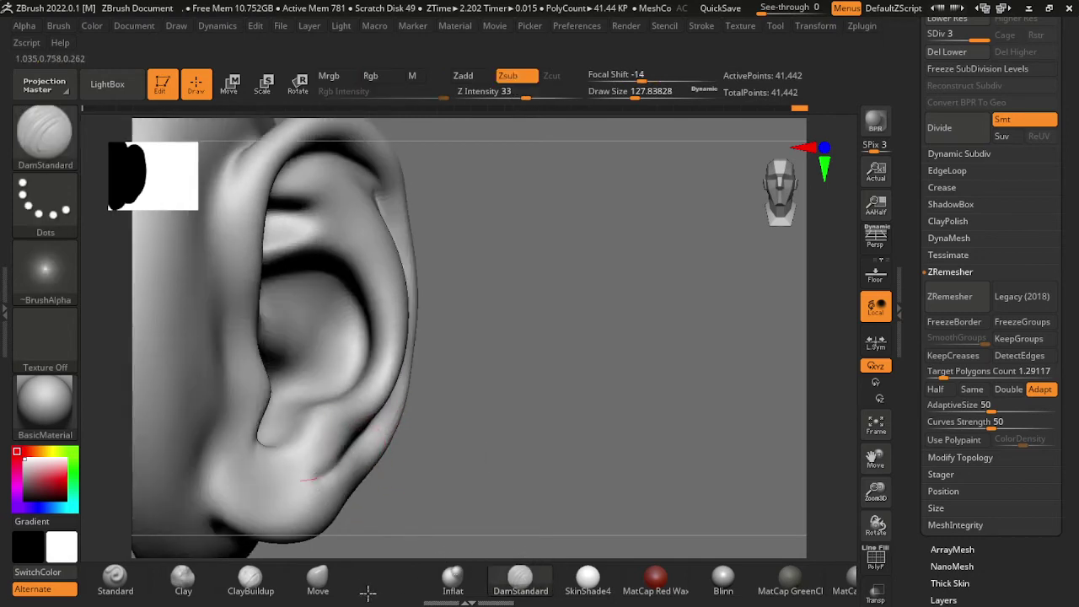
{"action": "key", "text": "shift"}
{"action": "left_click_drag", "start_coordinate": [274, 520], "coordinate": [446, 481]}
{"action": "left_click", "coordinate": [452, 577]}
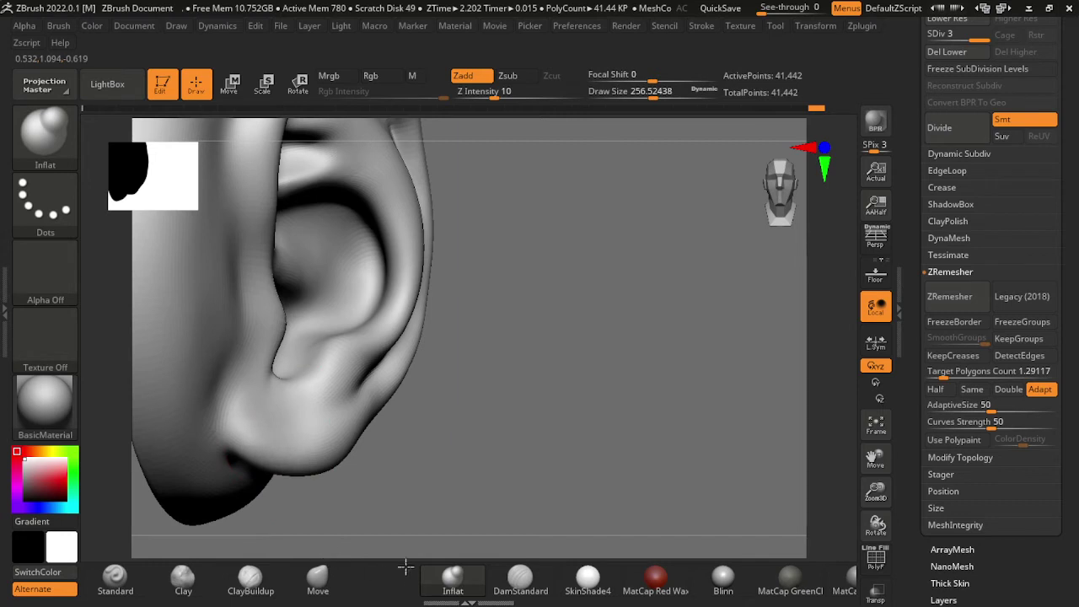
Step: Adjust the brush size and turn the ear to face the front
{"action": "right_click_drag", "start_coordinate": [298, 442], "coordinate": [372, 549]}
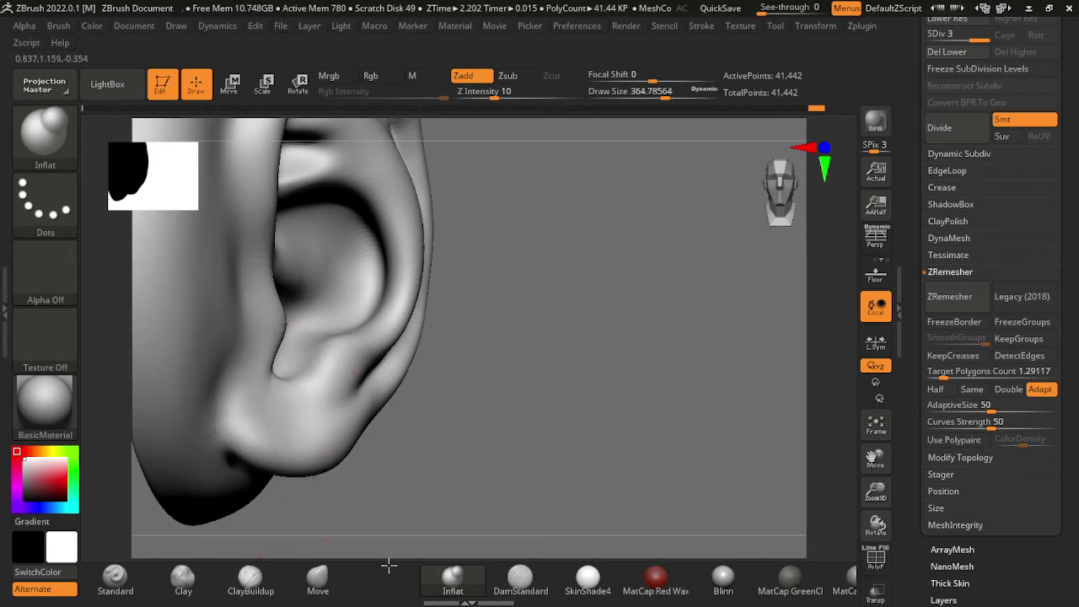
{"action": "left_click_drag", "start_coordinate": [396, 543], "coordinate": [363, 472]}
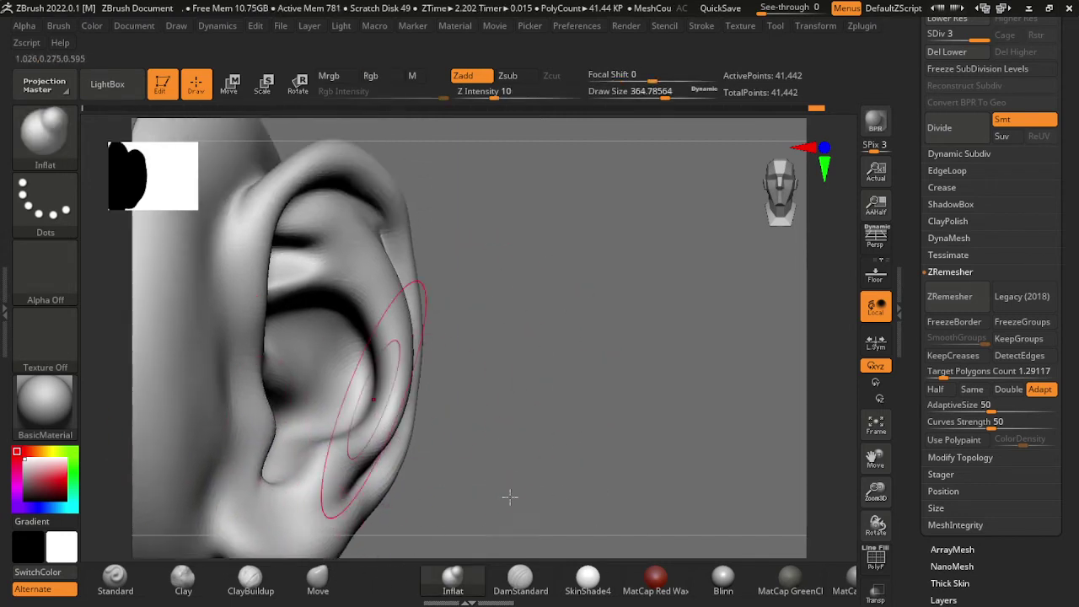
{"action": "left_click_drag", "start_coordinate": [509, 497], "coordinate": [313, 421]}
{"action": "right_click_drag", "start_coordinate": [312, 421], "coordinate": [356, 512]}
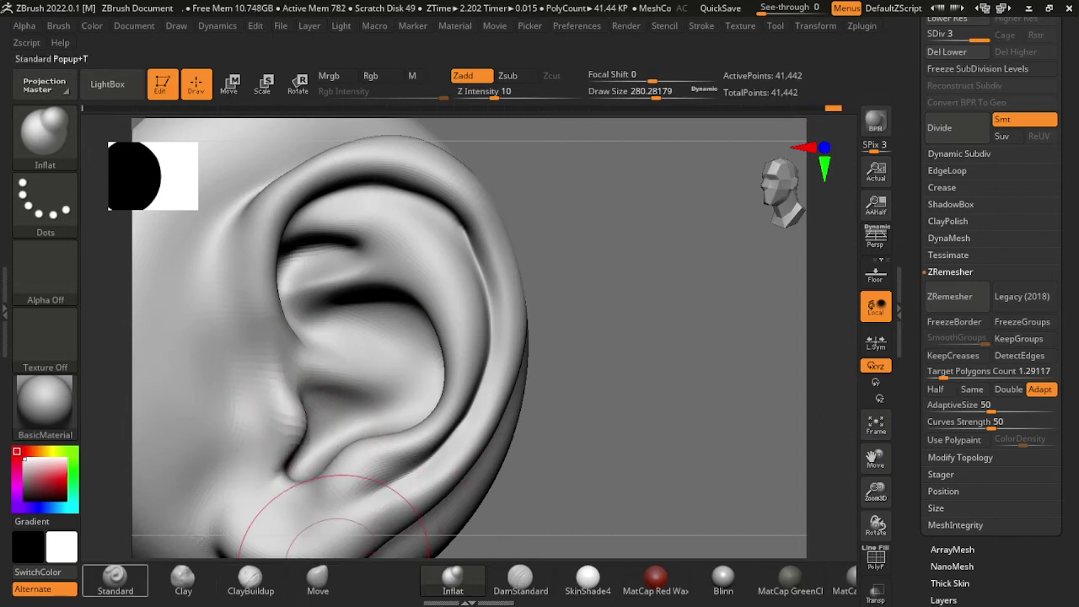
Step: Sculpt a defined ridge on the concha edge by the ear canal with Standard, then smooth it
{"action": "left_click", "coordinate": [115, 579]}
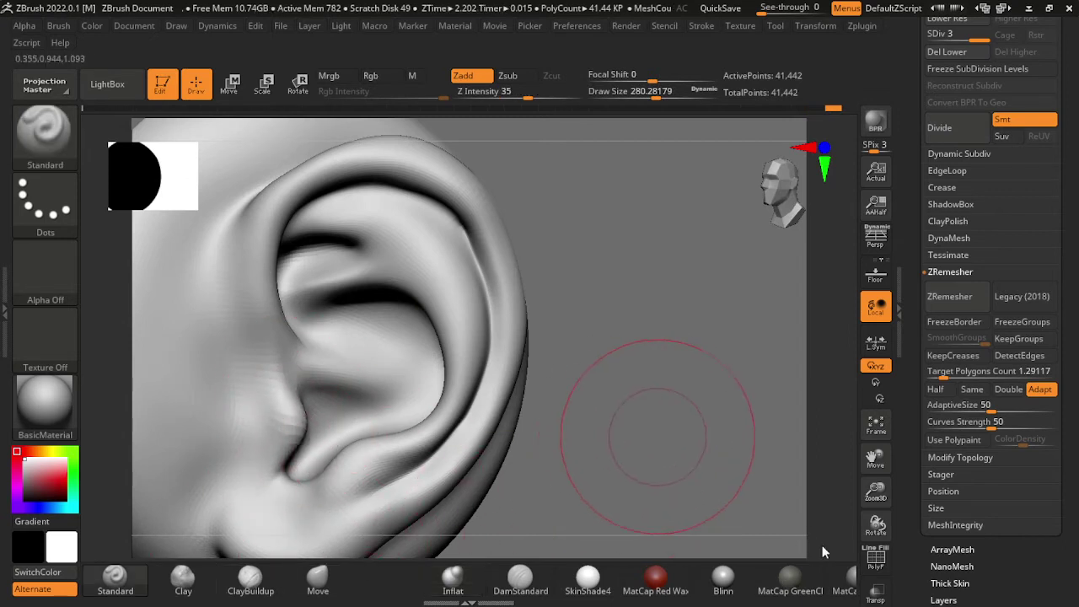
{"action": "left_click_drag", "start_coordinate": [822, 552], "coordinate": [792, 505]}
{"action": "mouse_move", "coordinate": [354, 394]}
{"action": "right_mouse_down"}
{"action": "mouse_move", "coordinate": [442, 490]}
{"action": "mouse_move", "coordinate": [424, 486]}
{"action": "right_mouse_up"}
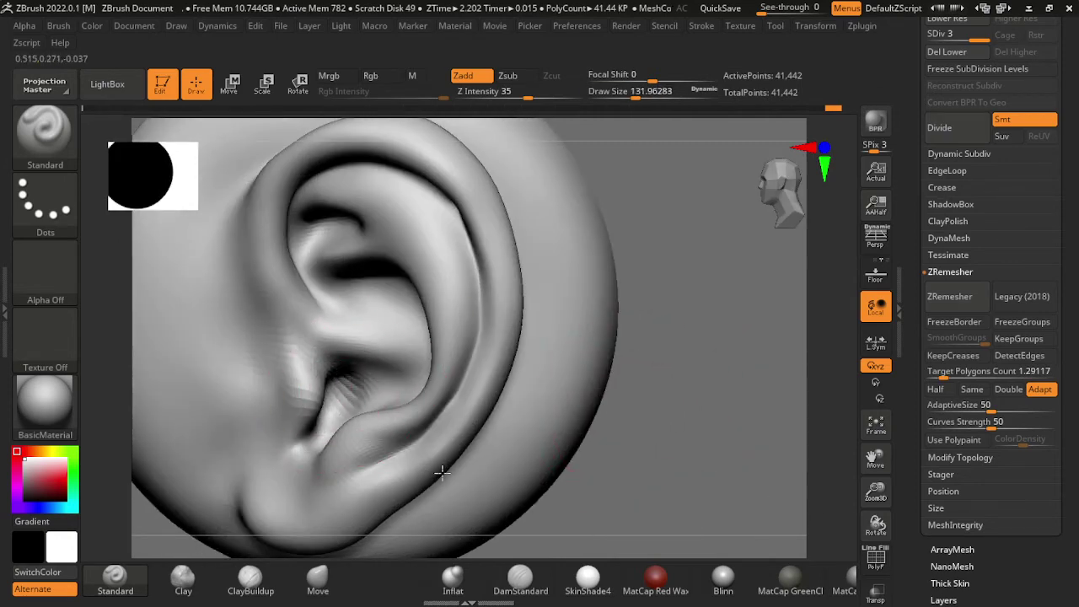
{"action": "right_click_drag", "start_coordinate": [633, 490], "coordinate": [909, 512], "text": "alt"}
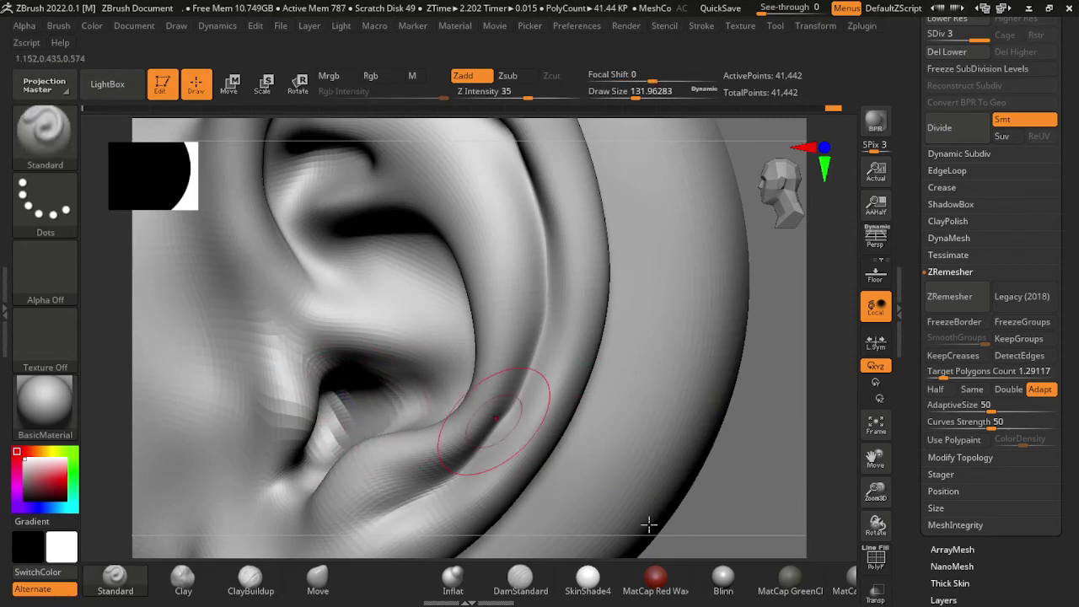
{"action": "right_click_drag", "start_coordinate": [649, 524], "coordinate": [393, 481], "text": "alt"}
{"action": "left_click_drag", "start_coordinate": [337, 329], "coordinate": [349, 445]}
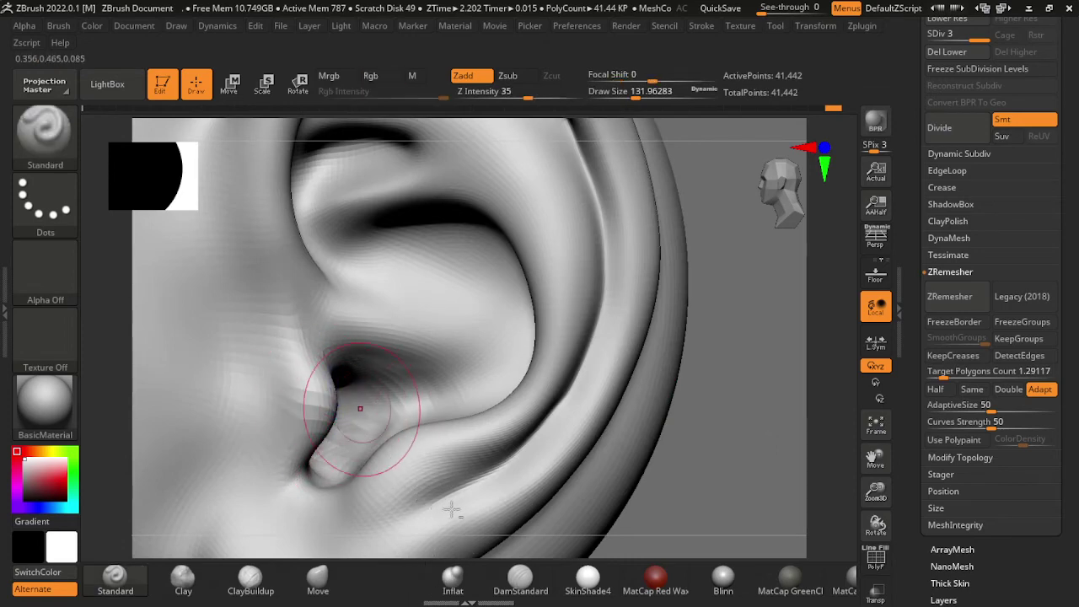
{"action": "left_click_drag", "start_coordinate": [362, 442], "coordinate": [354, 413], "text": "shift"}
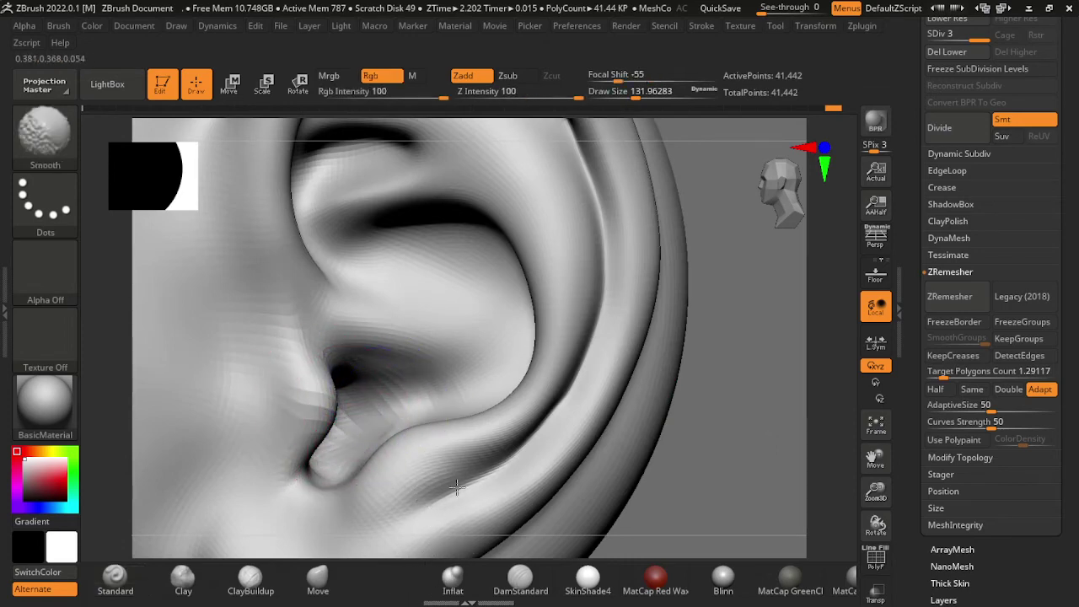
{"action": "mouse_move", "coordinate": [374, 312]}
{"action": "left_mouse_down", "text": "shift"}
{"action": "mouse_move", "coordinate": [392, 277]}
{"action": "mouse_move", "coordinate": [349, 264]}
{"action": "left_mouse_up", "text": "shift"}
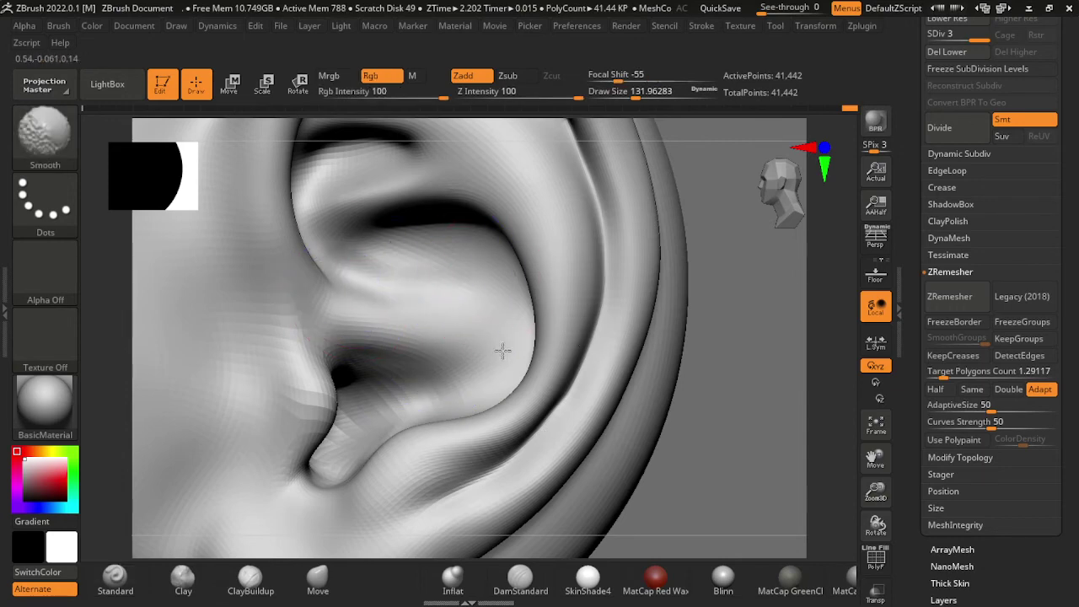
Step: Draw a wedge-shaped mask across the upper helix rim
{"action": "right_click_drag", "start_coordinate": [502, 349], "coordinate": [573, 380]}
{"action": "mouse_move", "coordinate": [784, 463]}
{"action": "right_mouse_down"}
{"action": "mouse_move", "coordinate": [830, 478]}
{"action": "mouse_move", "coordinate": [823, 468]}
{"action": "right_mouse_up"}
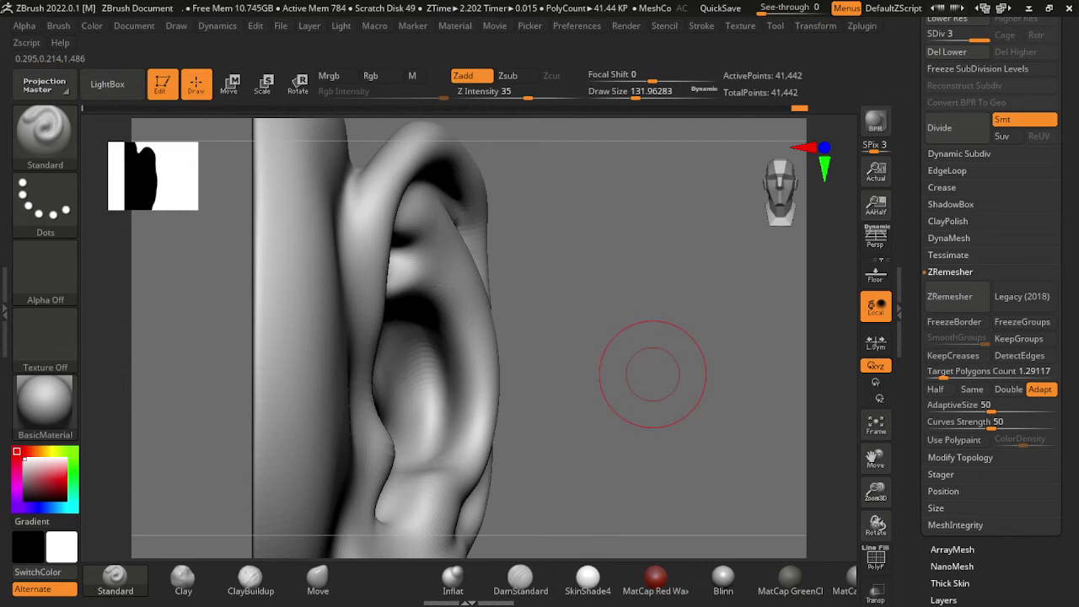
{"action": "mouse_move", "coordinate": [779, 413]}
{"action": "right_mouse_down"}
{"action": "mouse_move", "coordinate": [811, 513]}
{"action": "mouse_move", "coordinate": [761, 472]}
{"action": "right_mouse_up"}
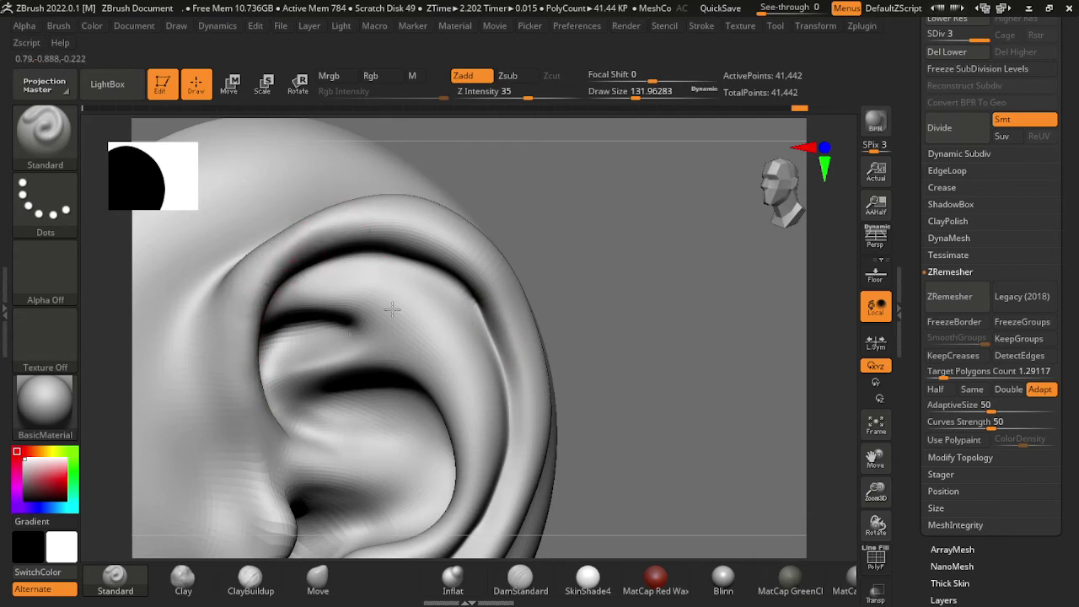
{"action": "right_click_drag", "start_coordinate": [357, 241], "coordinate": [500, 257], "text": "alt"}
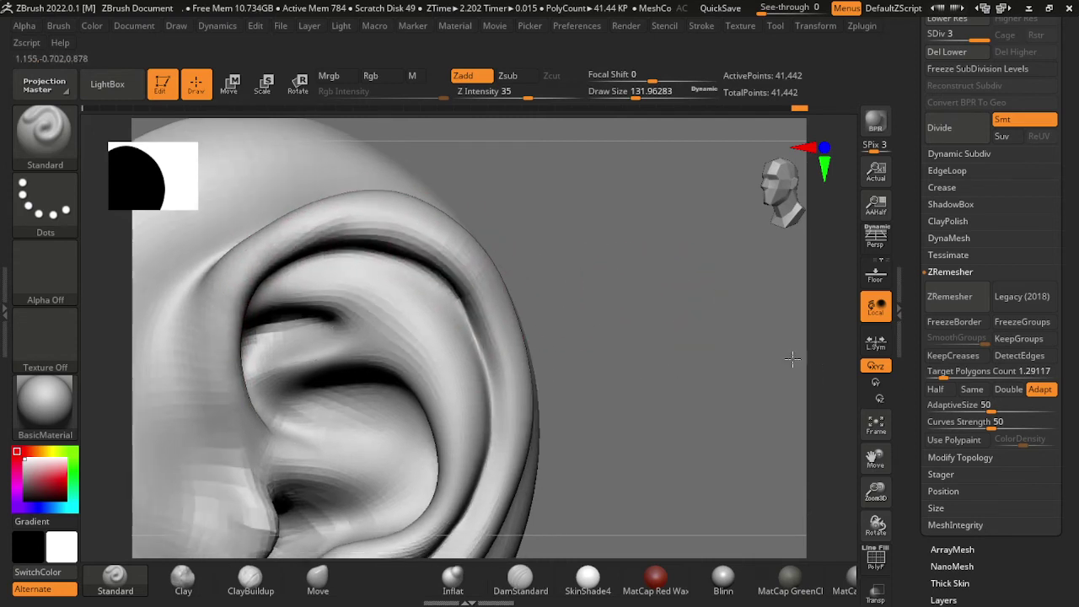
{"action": "right_click_drag", "start_coordinate": [563, 327], "coordinate": [705, 321]}
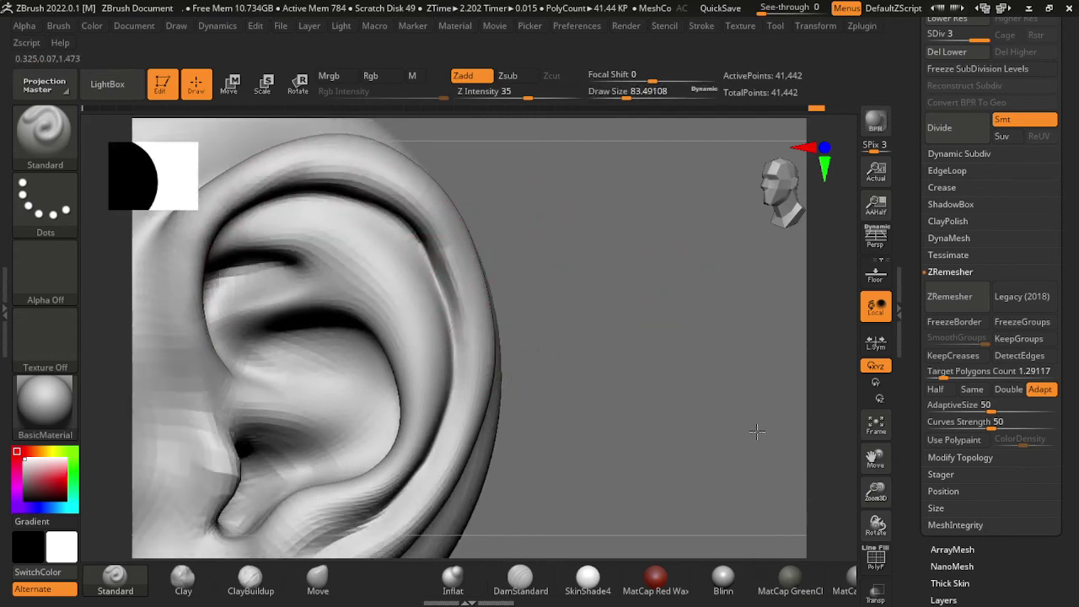
{"action": "key", "text": "ctrl"}
{"action": "left_click_drag", "start_coordinate": [507, 153], "coordinate": [553, 303], "text": "ctrl"}
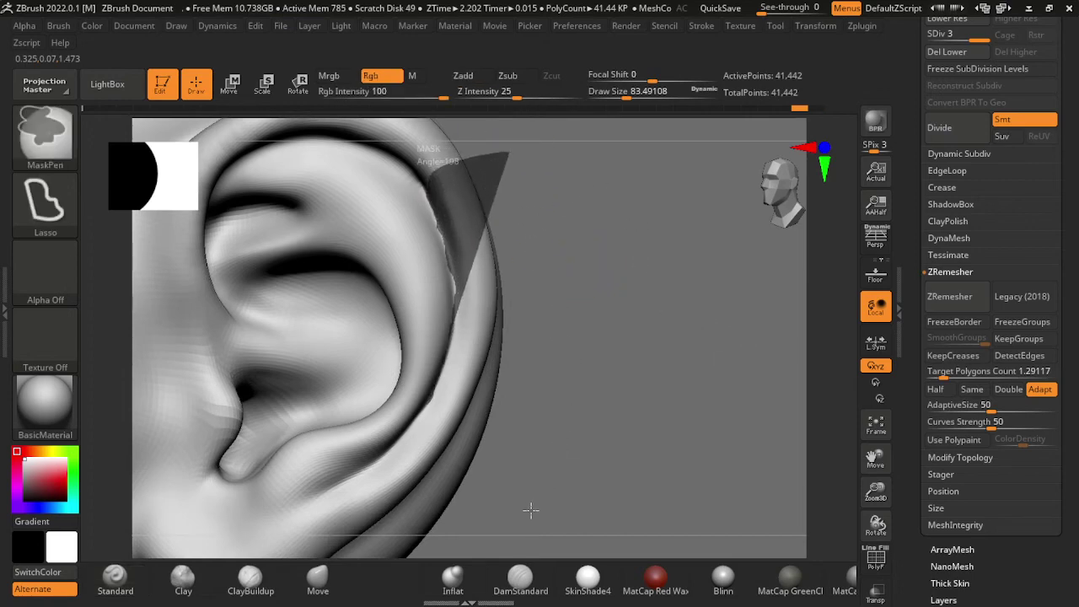
Step: Invert the rim mask, drop a subdivision level, and smooth and reshape the unmasked rim strip
{"action": "left_click_drag", "start_coordinate": [530, 509], "coordinate": [438, 519], "text": "ctrl"}
{"action": "left_click", "coordinate": [659, 368], "text": "ctrl"}
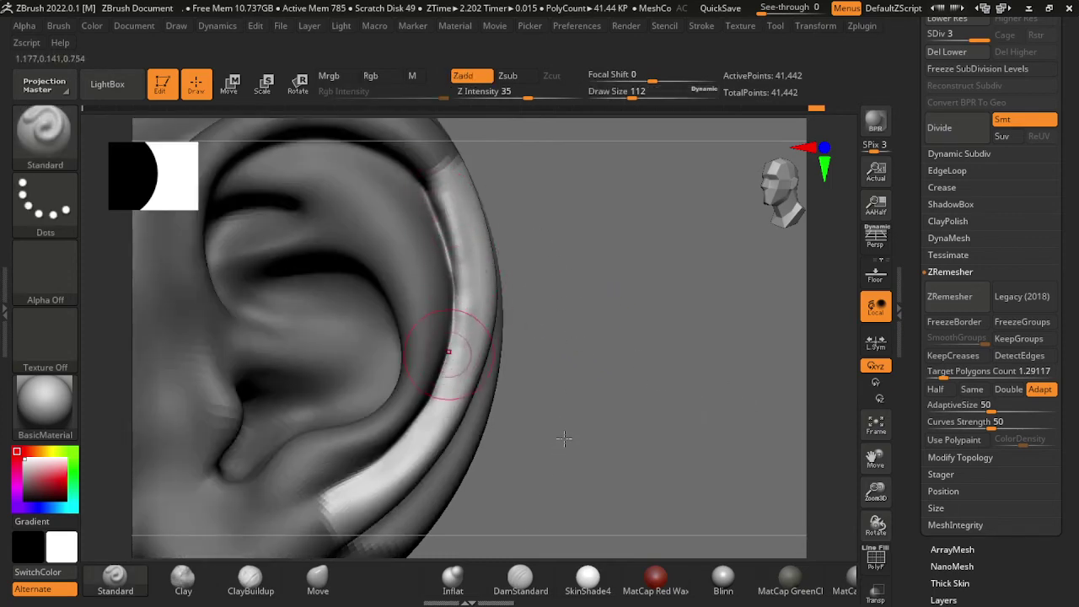
{"action": "key", "text": "shift+d"}
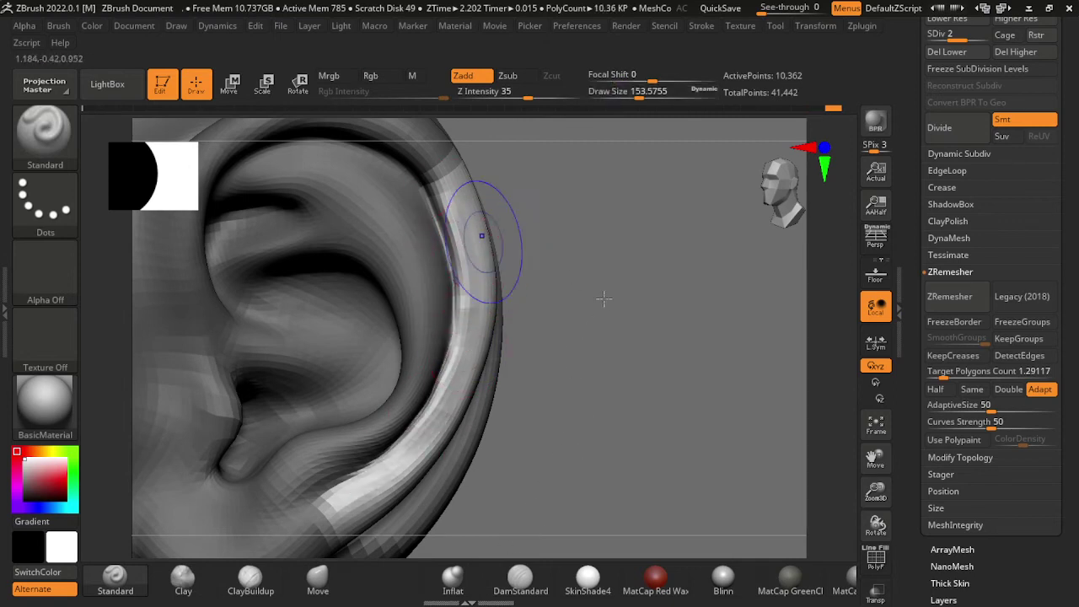
{"action": "key", "text": "shift"}
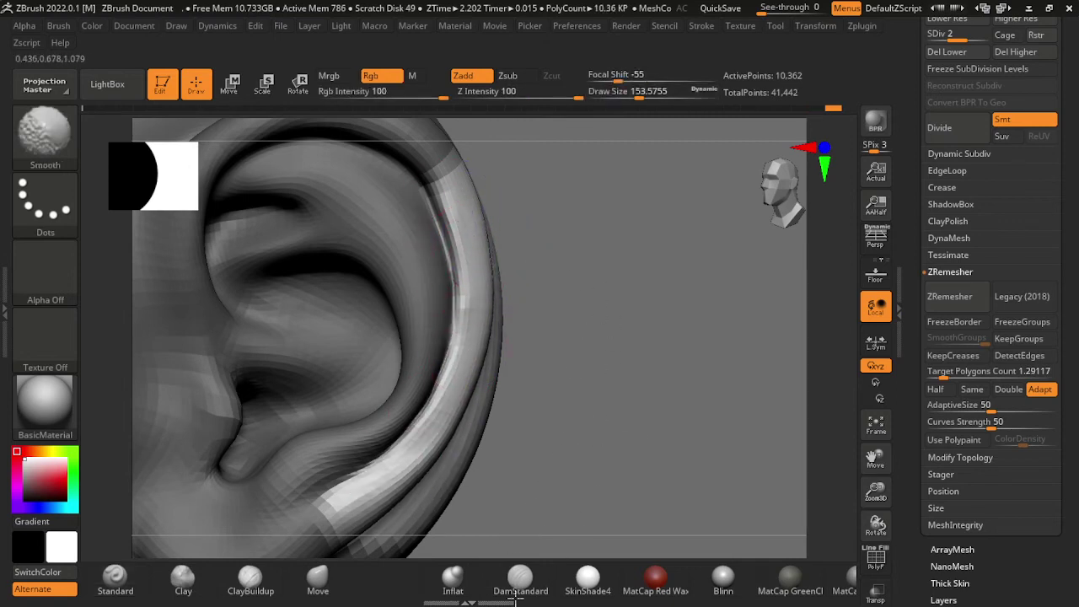
{"action": "left_click_drag", "start_coordinate": [478, 348], "coordinate": [570, 335], "text": "shift"}
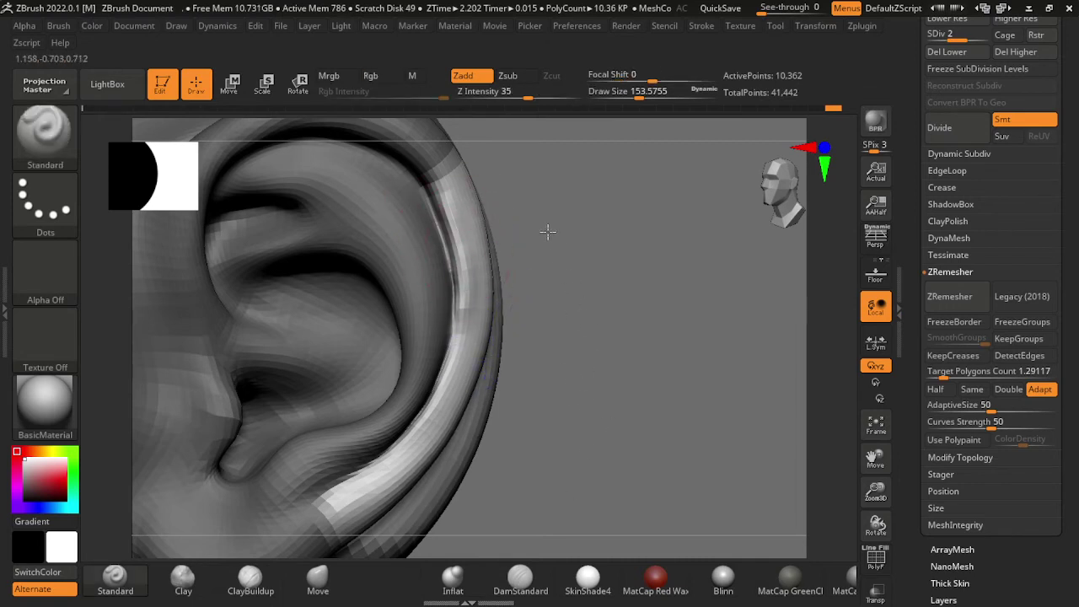
{"action": "left_click_drag", "start_coordinate": [580, 381], "coordinate": [385, 480]}
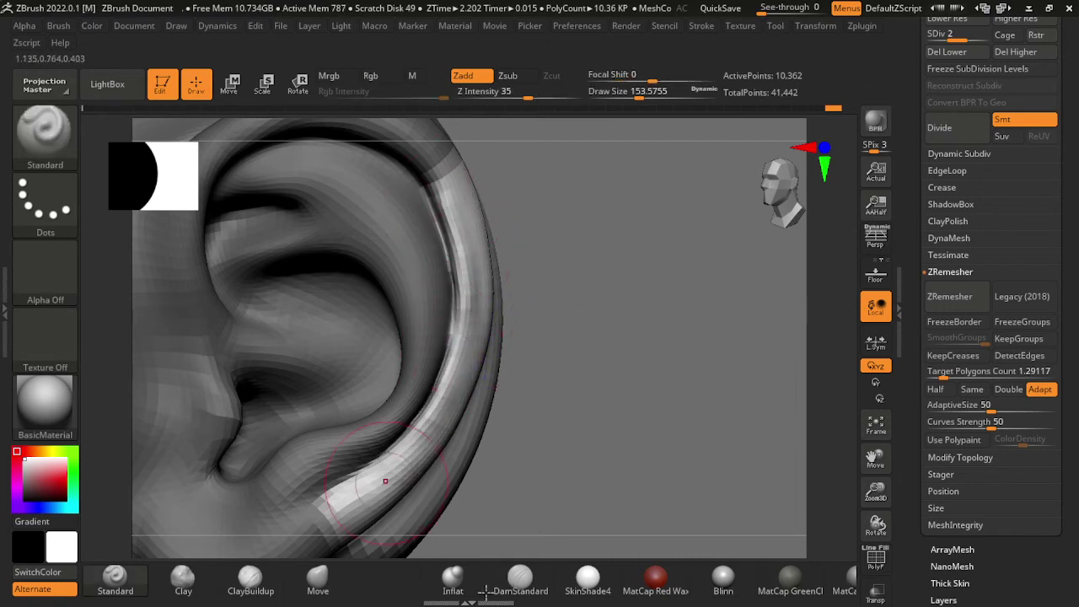
{"action": "left_click_drag", "start_coordinate": [404, 442], "coordinate": [337, 505]}
{"action": "left_click_drag", "start_coordinate": [455, 210], "coordinate": [354, 506], "text": "shift"}
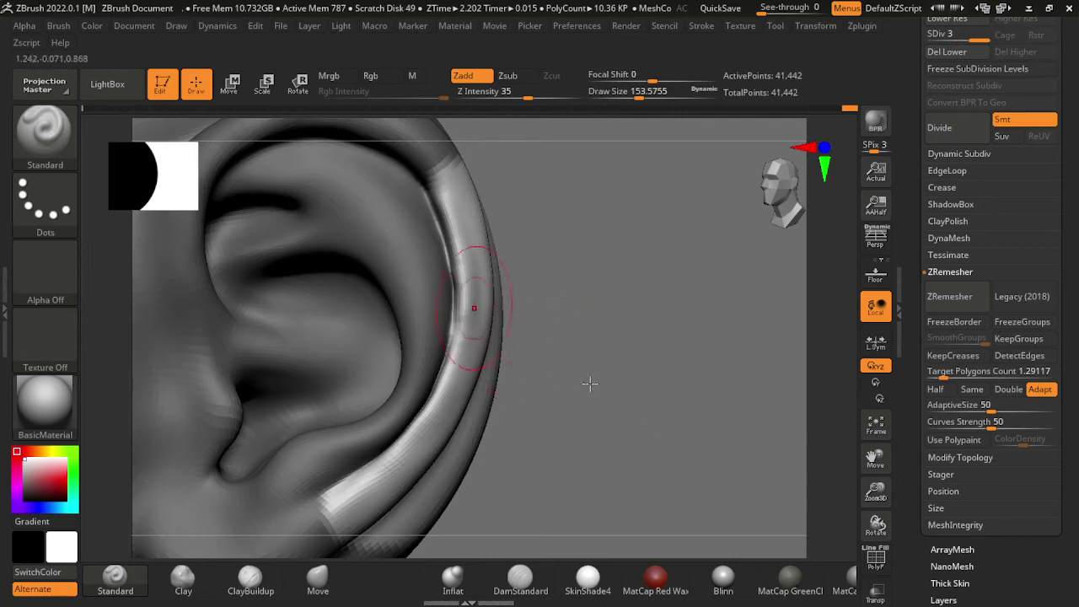
Step: Drop another subdivision level and make the Inflat brush much larger
{"action": "mouse_move", "coordinate": [526, 535]}
{"action": "left_mouse_down"}
{"action": "mouse_move", "coordinate": [573, 380]}
{"action": "mouse_move", "coordinate": [687, 463]}
{"action": "left_mouse_up"}
{"action": "left_click_drag", "start_coordinate": [596, 500], "coordinate": [590, 490]}
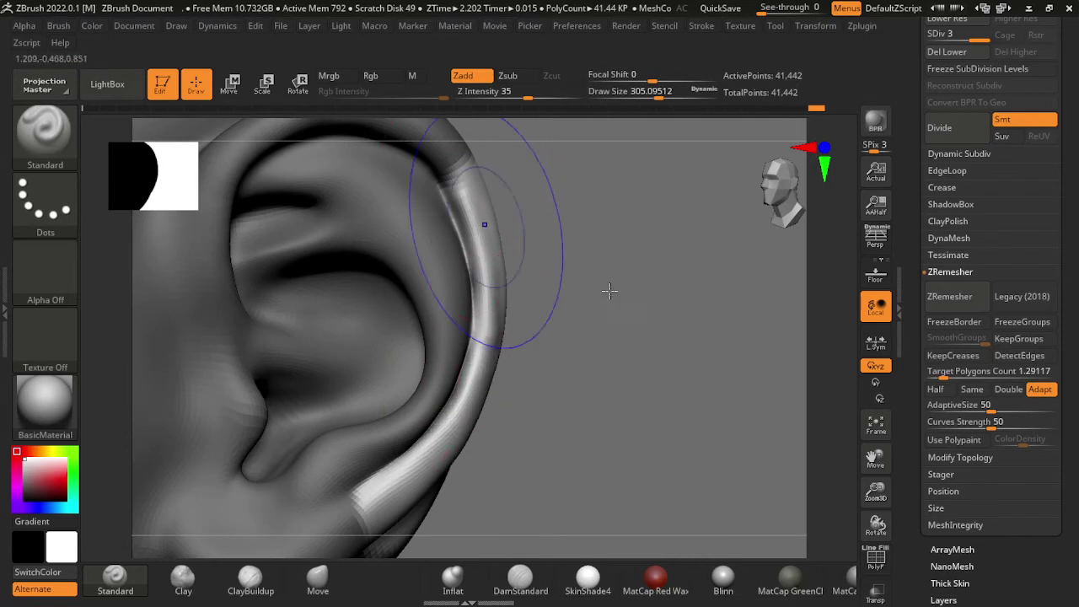
{"action": "key", "text": "shift+d"}
{"action": "left_click", "coordinate": [453, 578]}
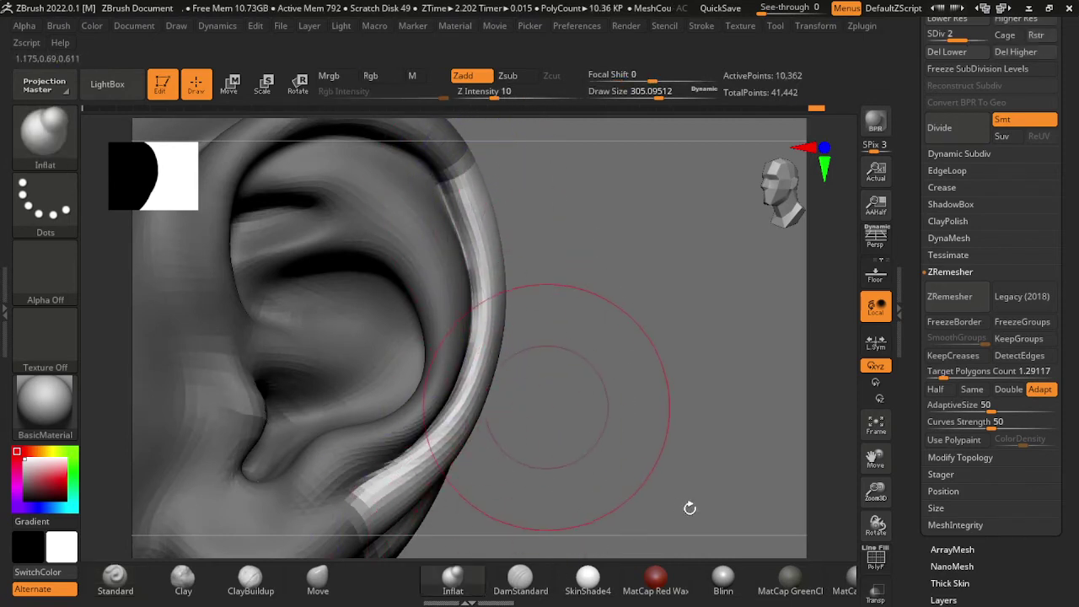
{"action": "left_click_drag", "start_coordinate": [689, 506], "coordinate": [717, 492]}
{"action": "key", "text": "shift"}
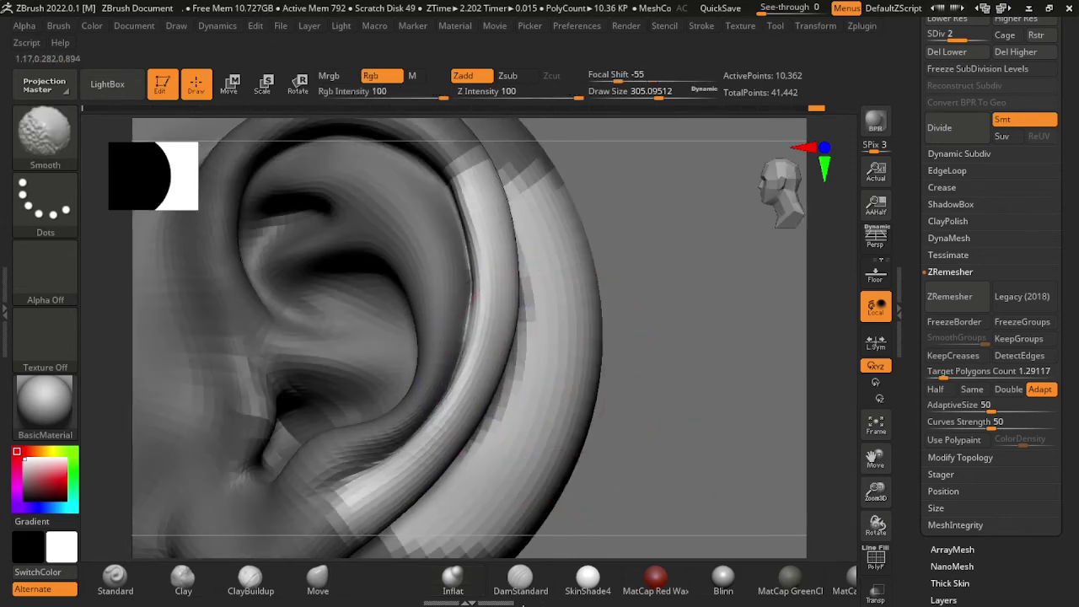
{"action": "key", "text": "s"}
{"action": "left_click_drag", "start_coordinate": [405, 482], "coordinate": [522, 480]}
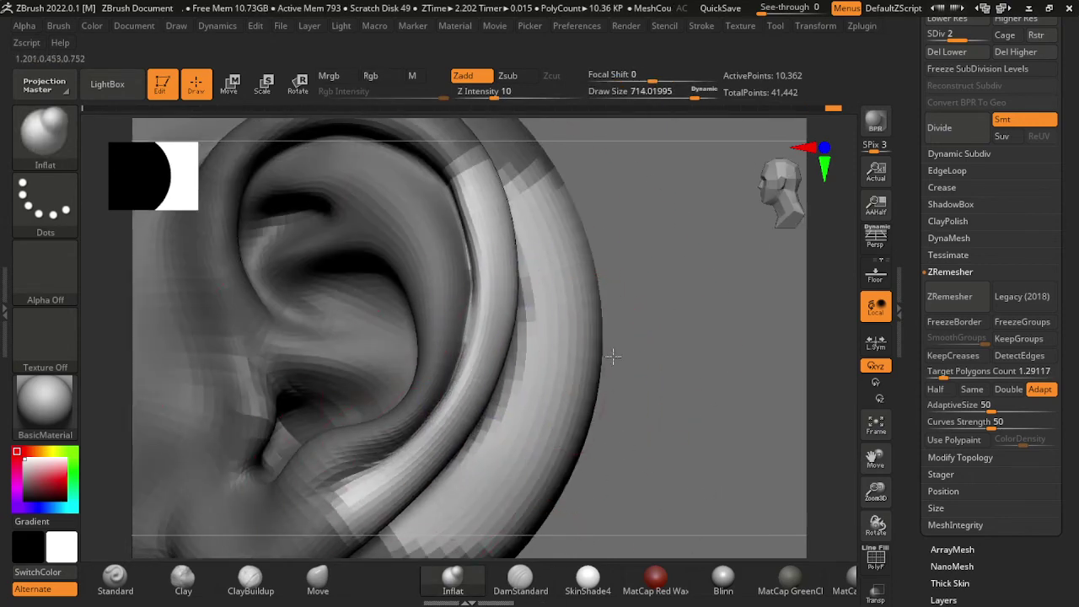
{"action": "left_click_drag", "start_coordinate": [761, 362], "coordinate": [757, 453]}
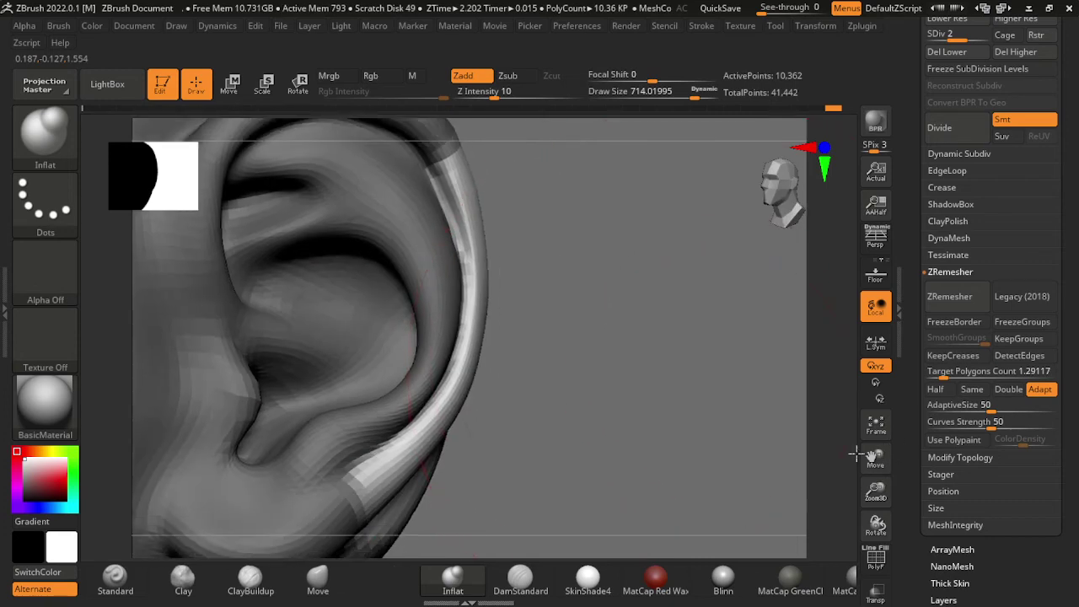
Step: Clear the mask, return to level 3, and undo a distorting Move pull on the helix rim
{"action": "left_click", "coordinate": [317, 580]}
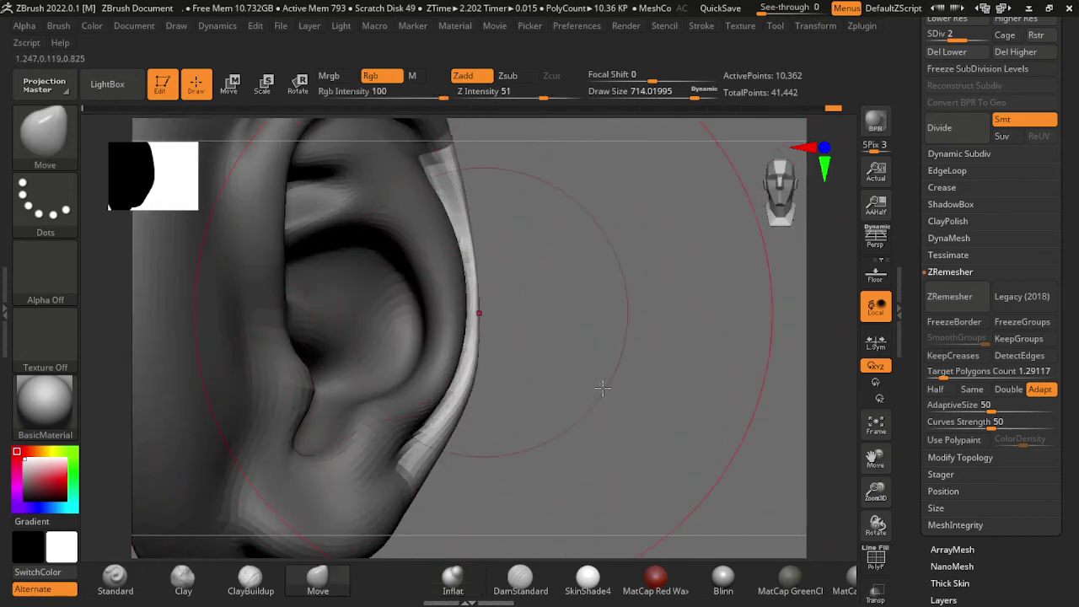
{"action": "mouse_move", "coordinate": [662, 357]}
{"action": "left_mouse_down"}
{"action": "mouse_move", "coordinate": [793, 406]}
{"action": "mouse_move", "coordinate": [761, 439]}
{"action": "left_mouse_up"}
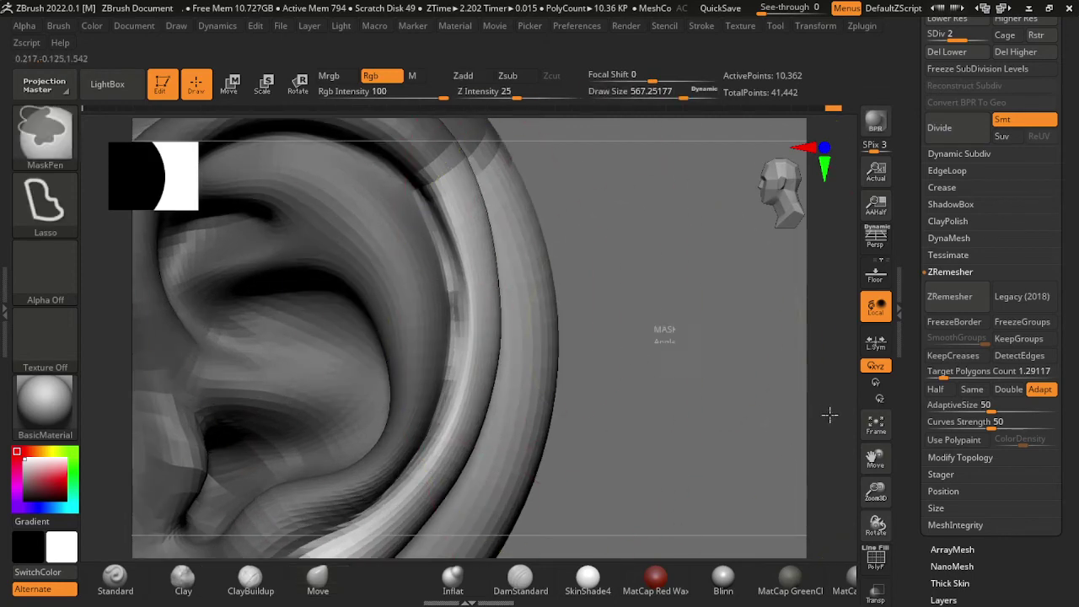
{"action": "left_click_drag", "start_coordinate": [828, 414], "coordinate": [598, 336], "text": "shift"}
{"action": "key", "text": "ctrl"}
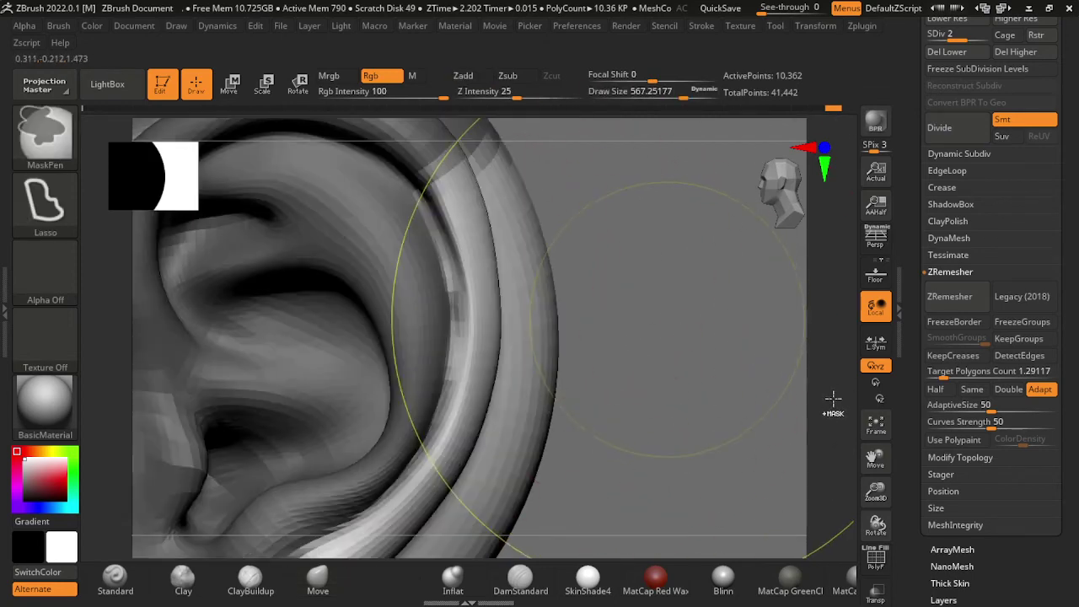
{"action": "left_click_drag", "start_coordinate": [841, 394], "coordinate": [773, 335]}
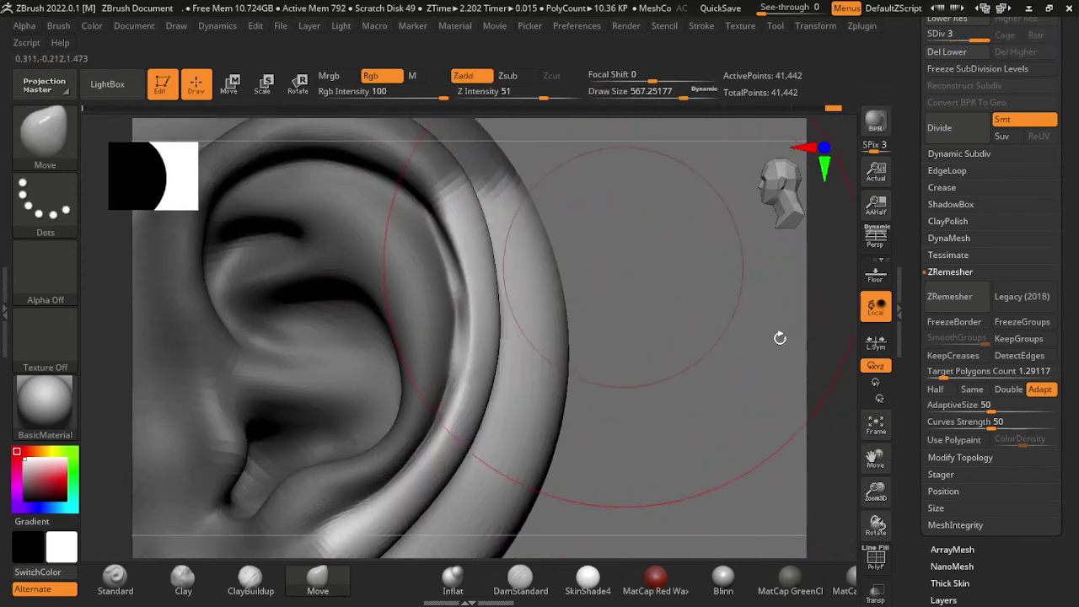
{"action": "key", "text": "d"}
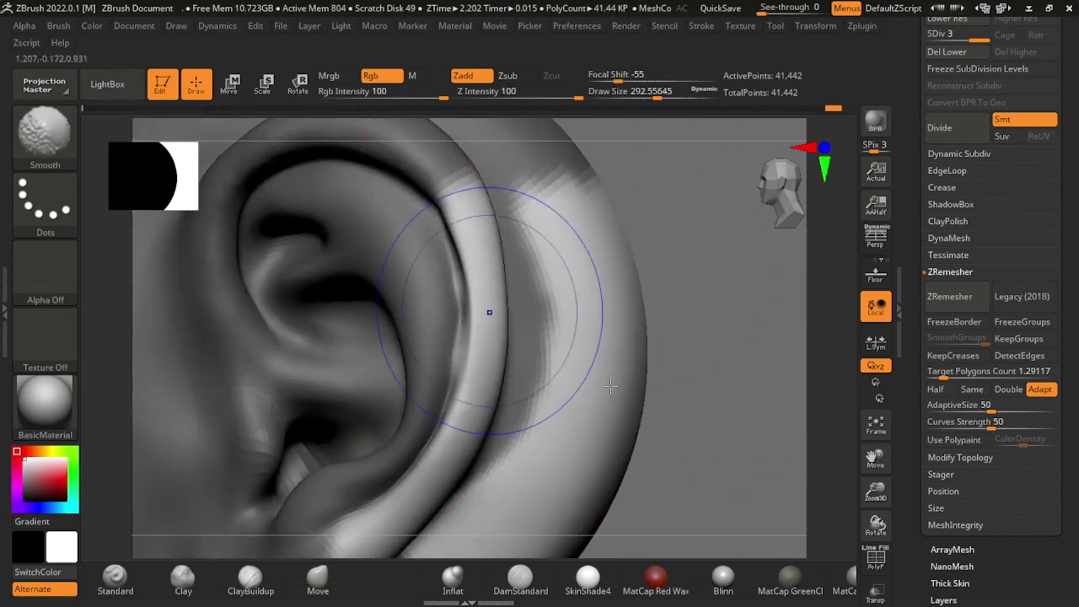
{"action": "left_click_drag", "start_coordinate": [494, 312], "coordinate": [470, 211], "text": "shift"}
{"action": "key", "text": "ctrl+z"}
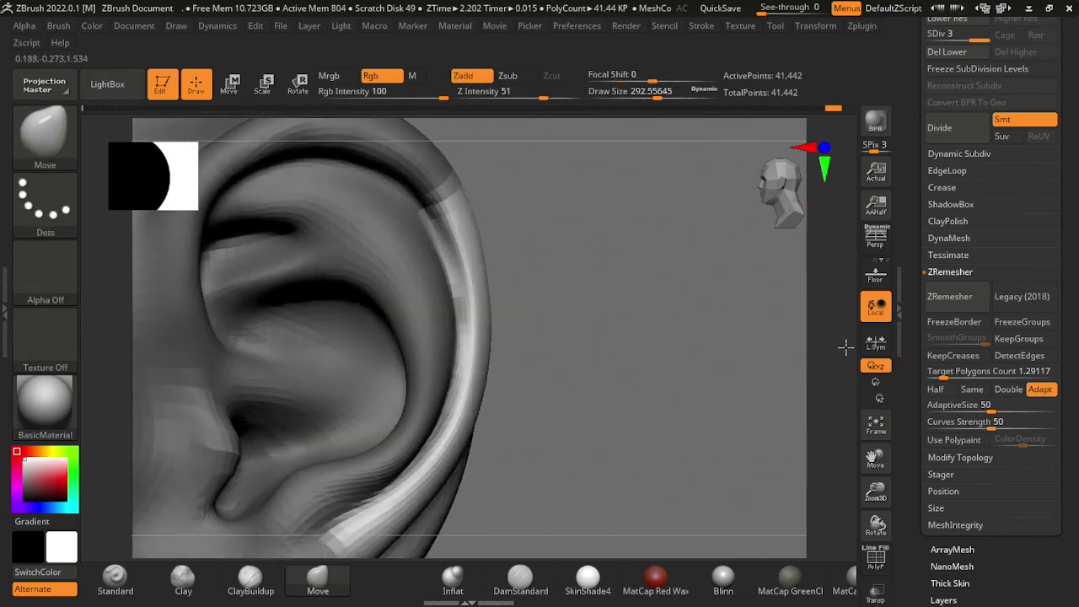
{"action": "key", "text": "ctrl+z"}
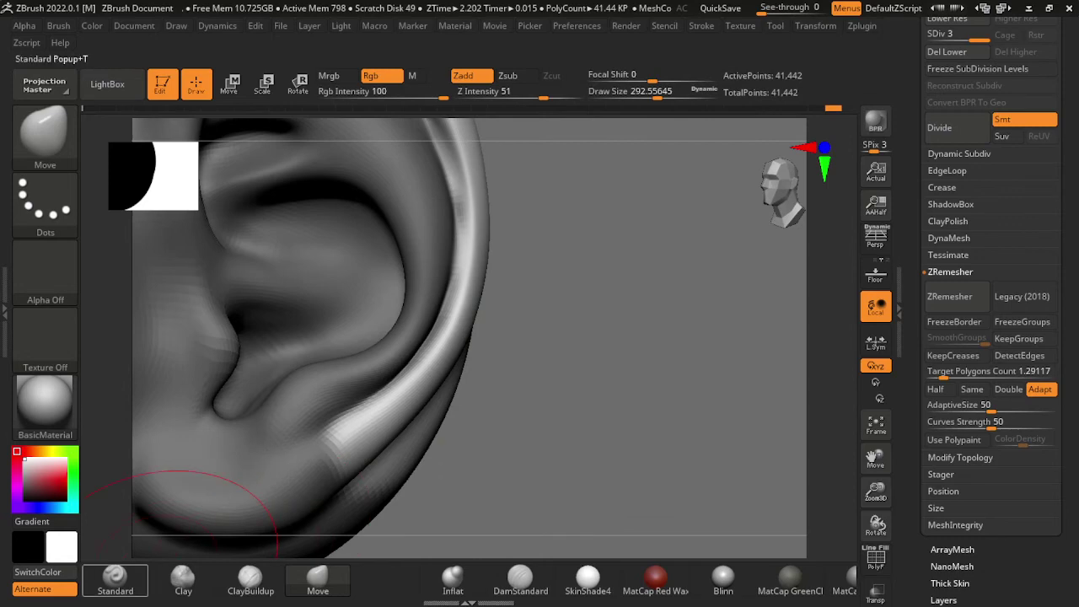
Step: Carve a fine DamStandard crease along the inner edge of the upper helix rim
{"action": "left_click", "coordinate": [520, 579]}
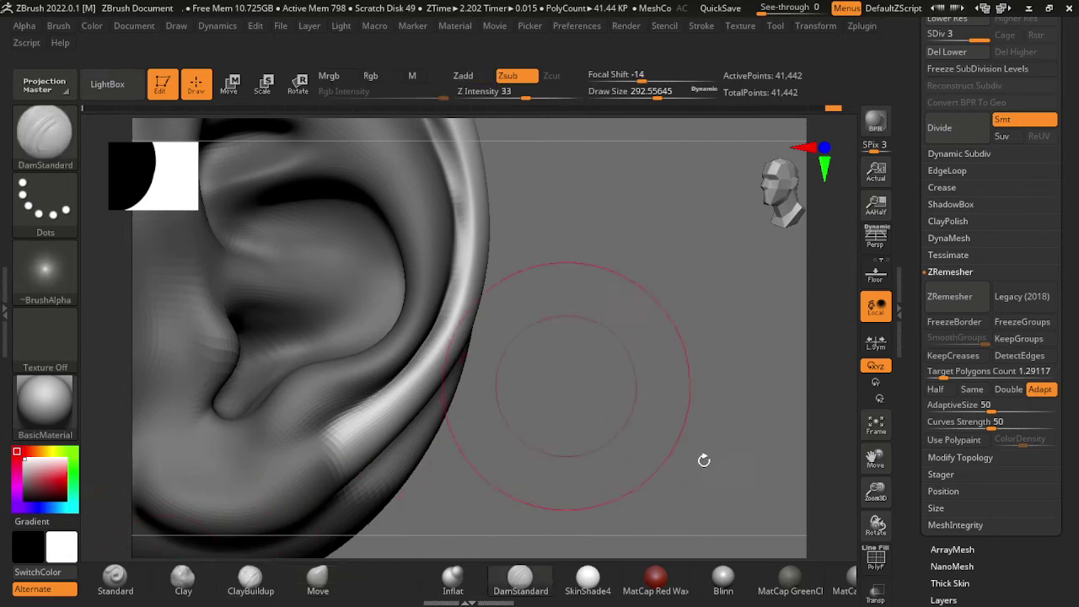
{"action": "left_click_drag", "start_coordinate": [699, 414], "coordinate": [557, 347], "text": "alt"}
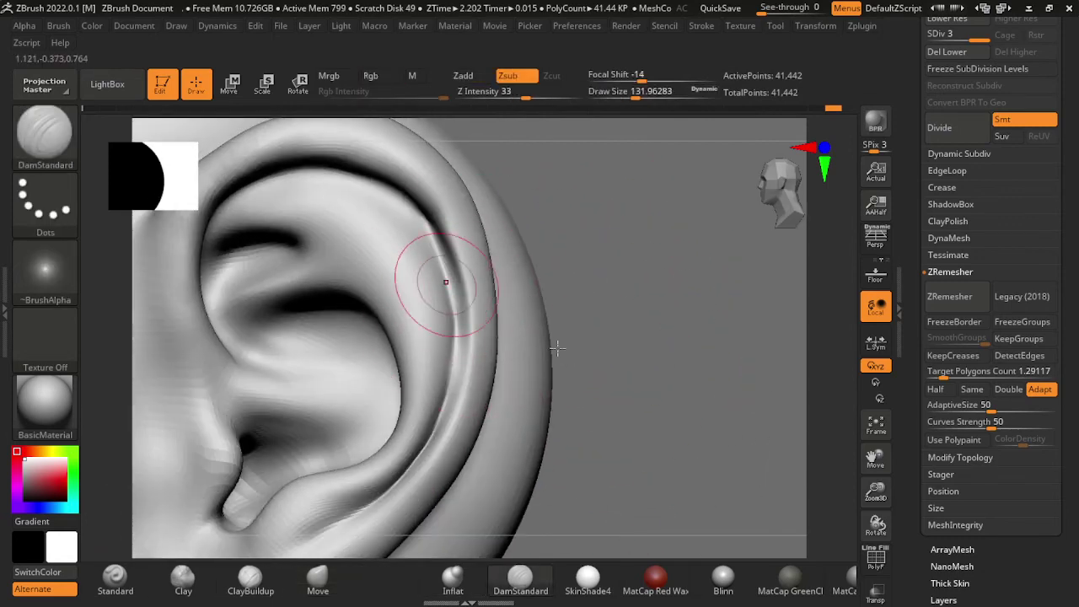
{"action": "left_click_drag", "start_coordinate": [751, 306], "coordinate": [448, 211]}
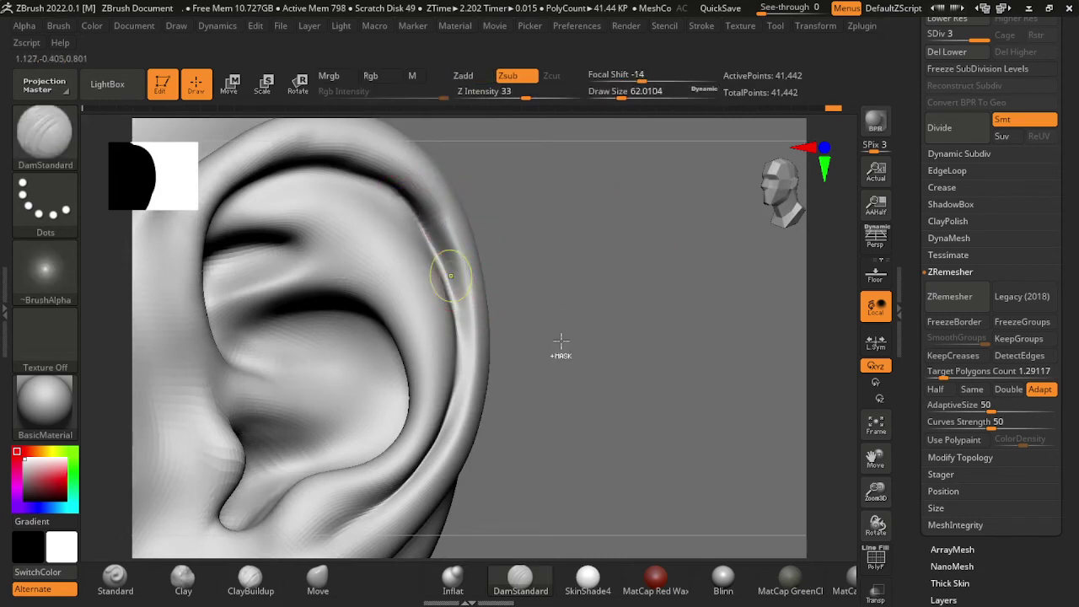
{"action": "left_click_drag", "start_coordinate": [445, 259], "coordinate": [418, 215], "text": "shift"}
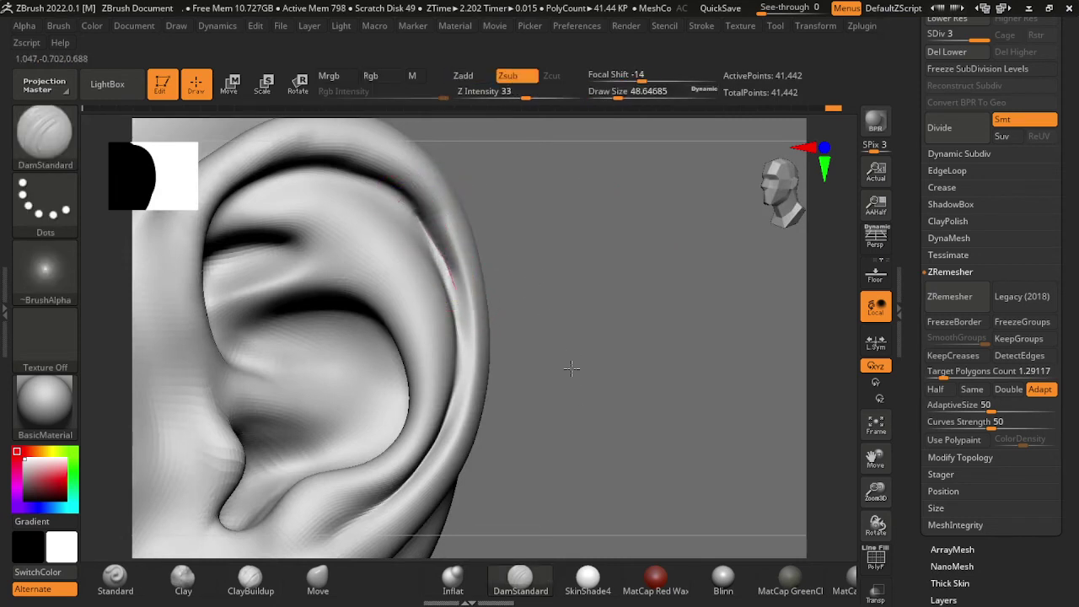
{"action": "left_click_drag", "start_coordinate": [678, 440], "coordinate": [560, 310]}
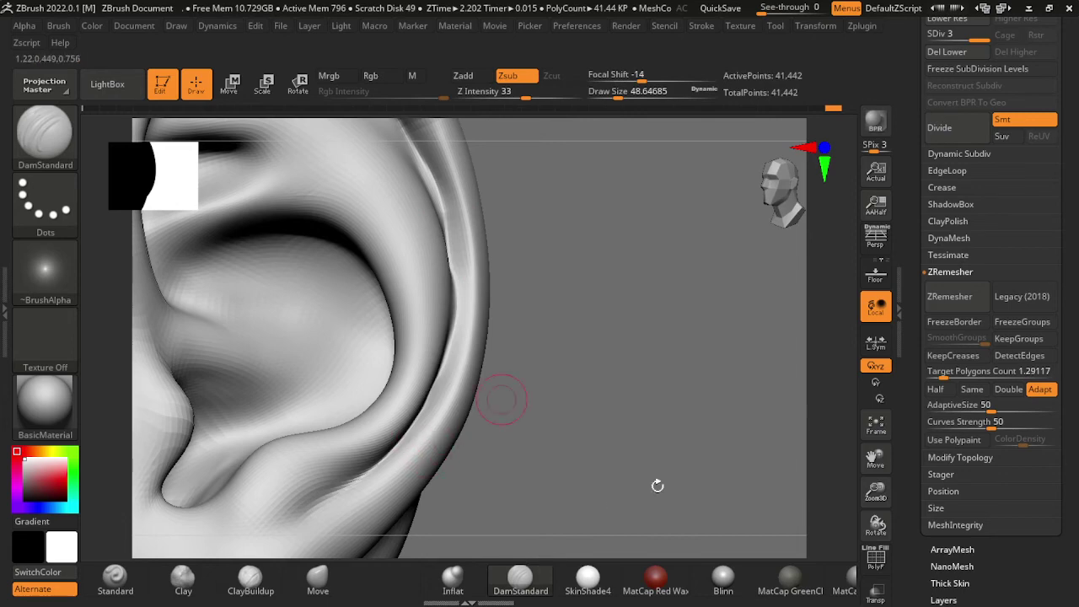
{"action": "left_click", "coordinate": [116, 577]}
Step: Zoom in on the upper helix rim and orbit around it, shrinking the Standard brush slightly
{"action": "left_click_drag", "start_coordinate": [742, 438], "coordinate": [691, 434], "text": "alt"}
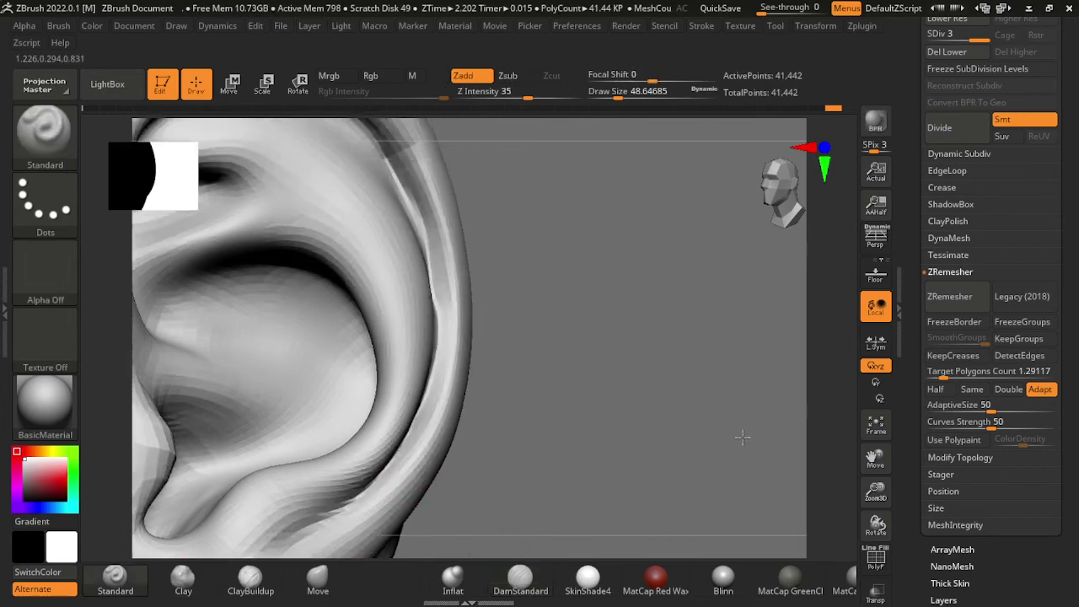
{"action": "mouse_move", "coordinate": [664, 357]}
{"action": "left_mouse_down"}
{"action": "mouse_move", "coordinate": [747, 407]}
{"action": "mouse_move", "coordinate": [349, 204]}
{"action": "left_mouse_up"}
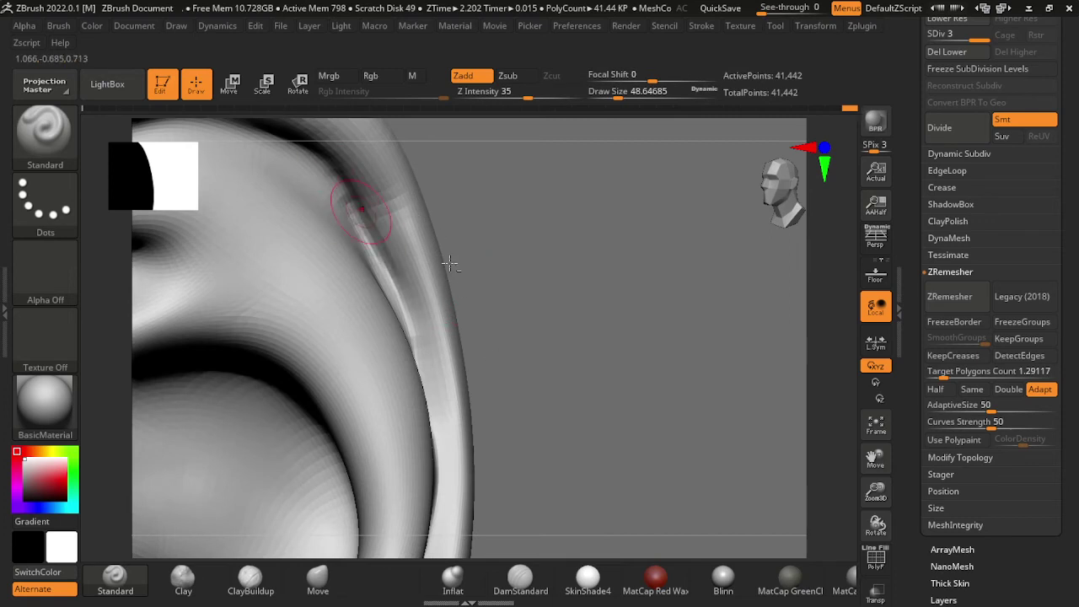
{"action": "mouse_move", "coordinate": [539, 384]}
{"action": "left_mouse_down"}
{"action": "mouse_move", "coordinate": [691, 474]}
{"action": "mouse_move", "coordinate": [683, 482]}
{"action": "left_mouse_up"}
{"action": "key", "text": "bracketleft"}
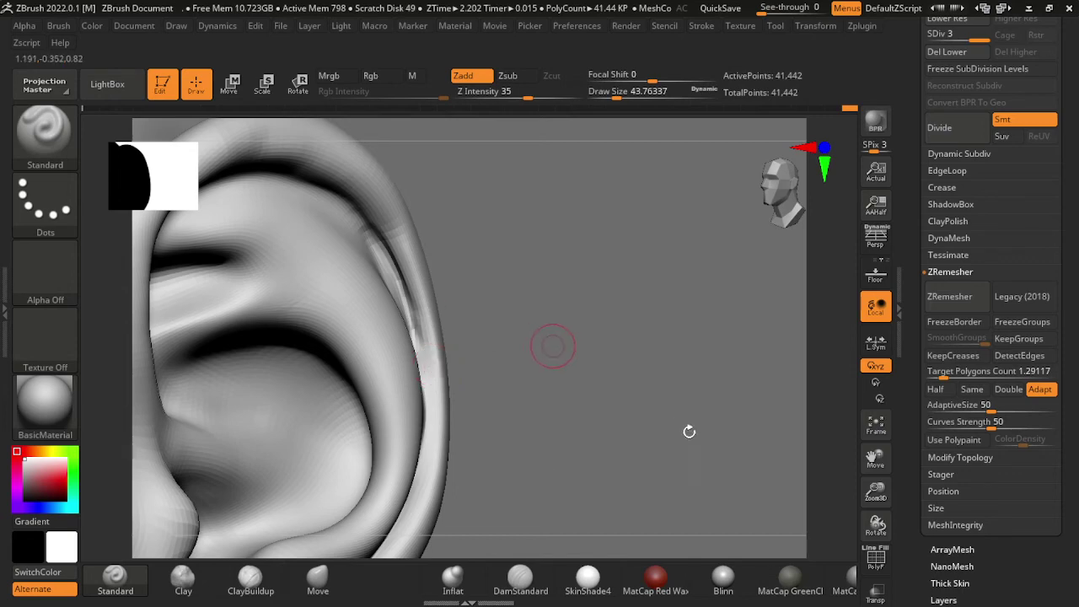
{"action": "mouse_move", "coordinate": [688, 431]}
{"action": "left_mouse_down"}
{"action": "mouse_move", "coordinate": [529, 439]}
{"action": "mouse_move", "coordinate": [715, 402]}
{"action": "mouse_move", "coordinate": [533, 314]}
{"action": "left_mouse_up"}
{"action": "key", "text": "bracketleft"}
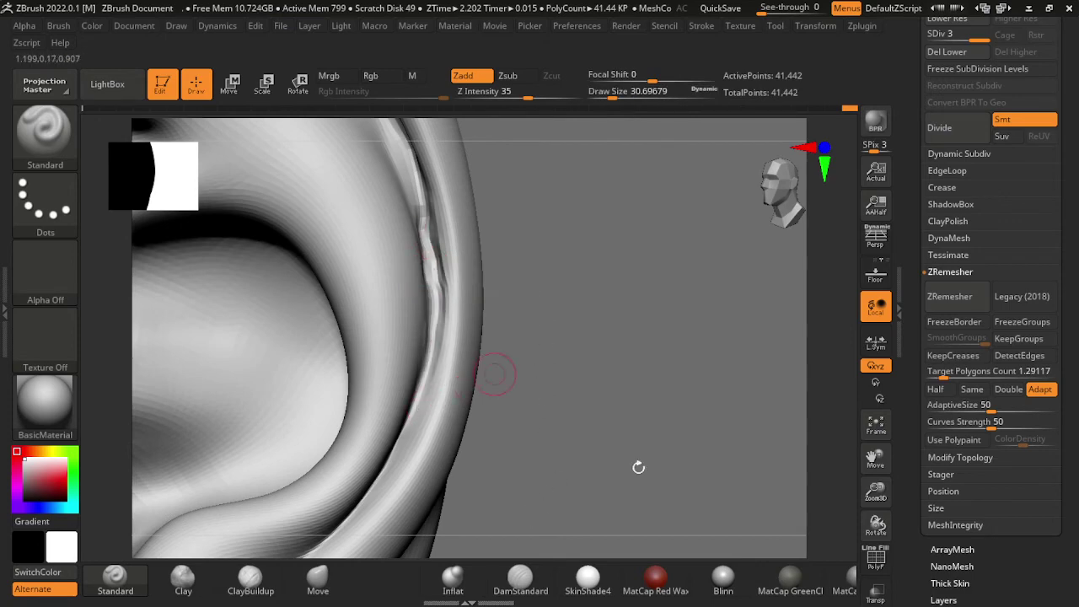
{"action": "left_click_drag", "start_coordinate": [638, 466], "coordinate": [565, 359]}
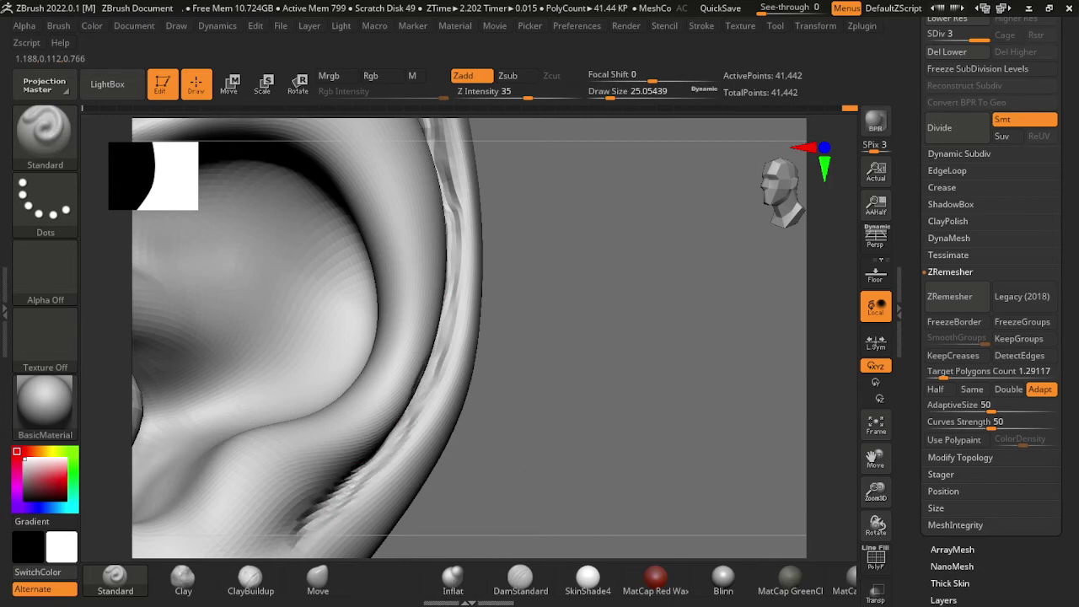
Step: Enlarge the brush to about 172 and Shift-smooth the upper helix rim into a clean curve
{"action": "left_click_drag", "start_coordinate": [702, 511], "coordinate": [445, 508]}
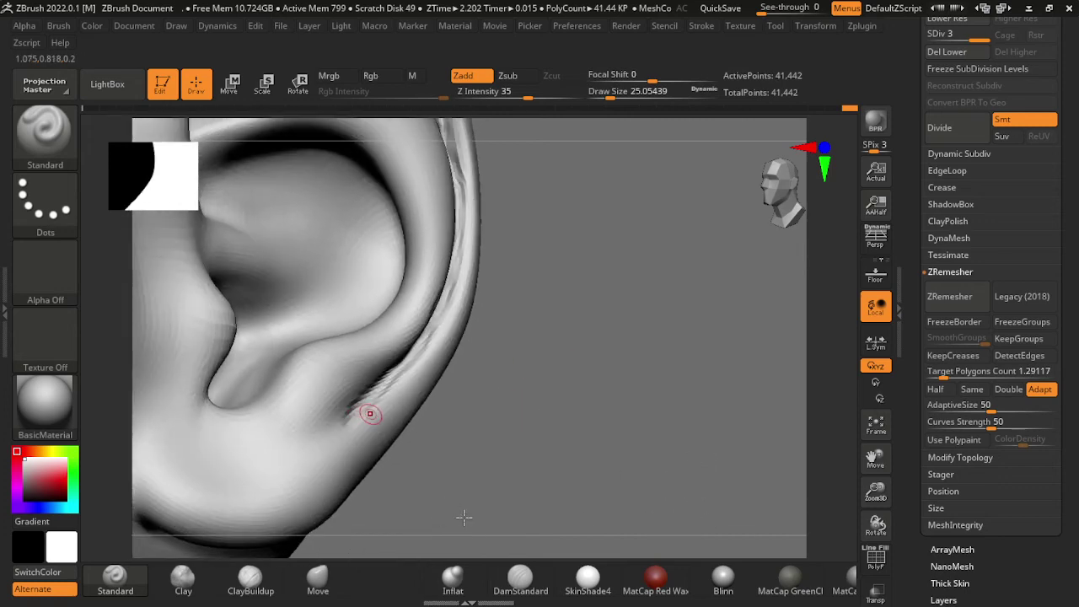
{"action": "left_click_drag", "start_coordinate": [458, 157], "coordinate": [683, 444]}
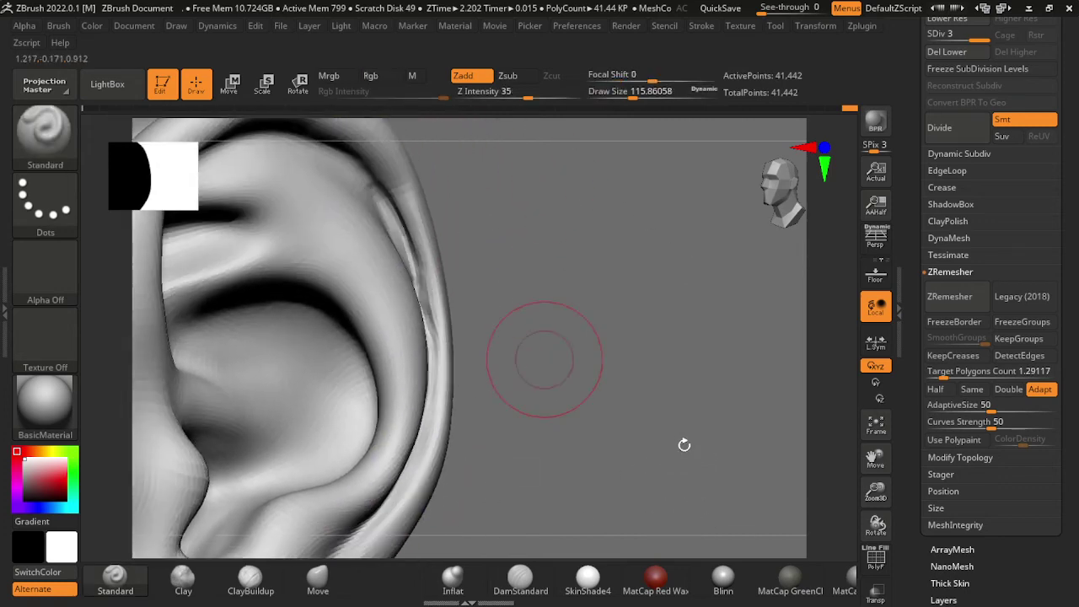
{"action": "key", "text": "s"}
{"action": "left_click_drag", "start_coordinate": [601, 376], "coordinate": [632, 374]}
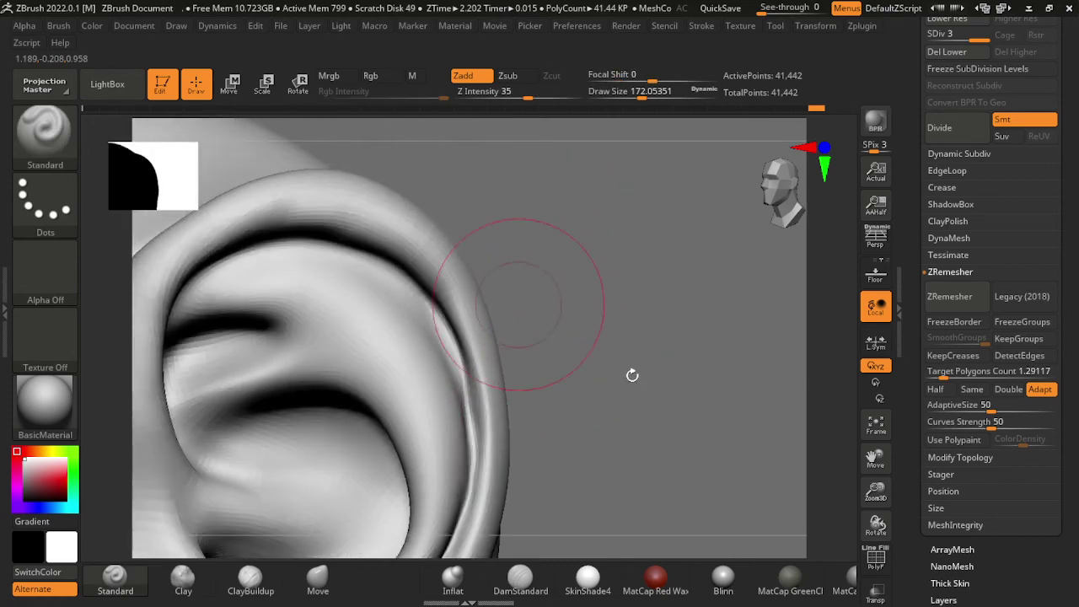
{"action": "key", "text": "shift"}
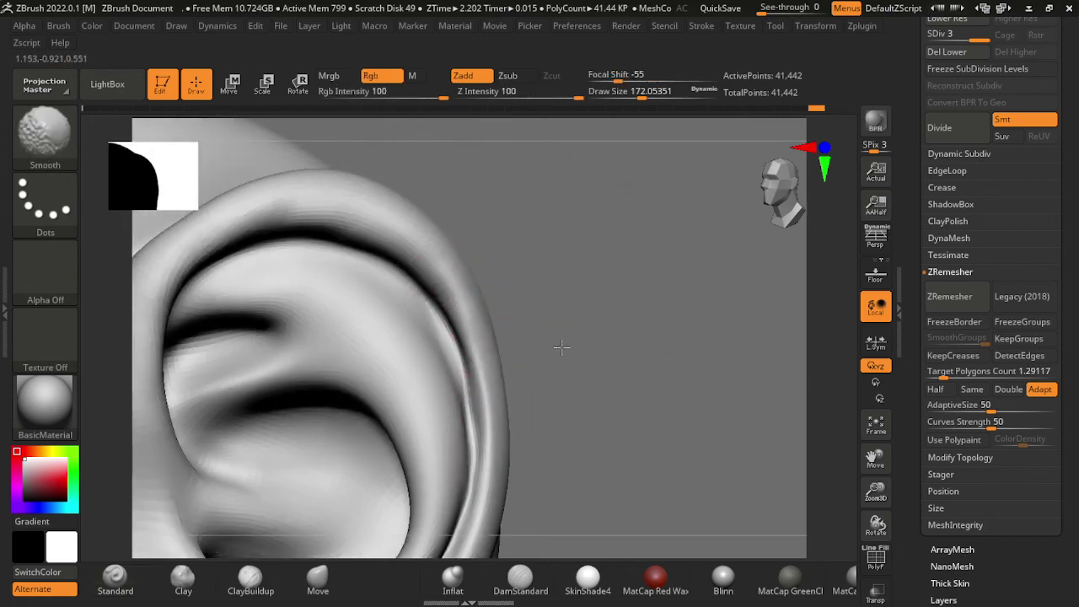
{"action": "left_click_drag", "start_coordinate": [561, 346], "coordinate": [713, 386], "text": "alt"}
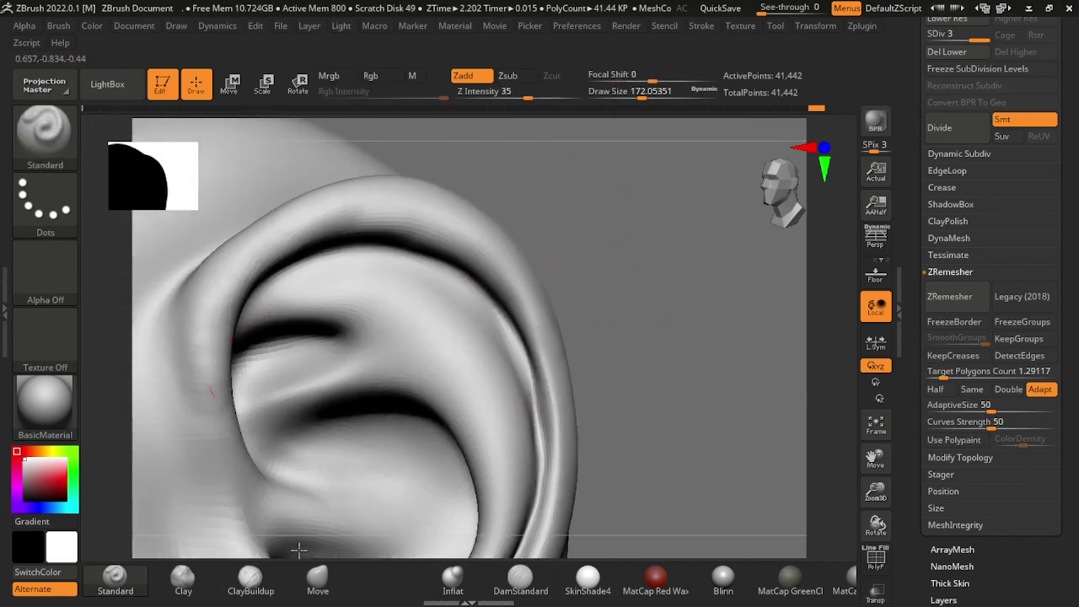
Step: From a frontal view, reduce the brush size and smooth the antihelix ridge and concha bowl
{"action": "left_click_drag", "start_coordinate": [298, 550], "coordinate": [289, 306]}
{"action": "key", "text": "s"}
{"action": "mouse_move", "coordinate": [253, 216]}
{"action": "left_mouse_down"}
{"action": "mouse_move", "coordinate": [857, 290]}
{"action": "mouse_move", "coordinate": [265, 241]}
{"action": "left_mouse_up"}
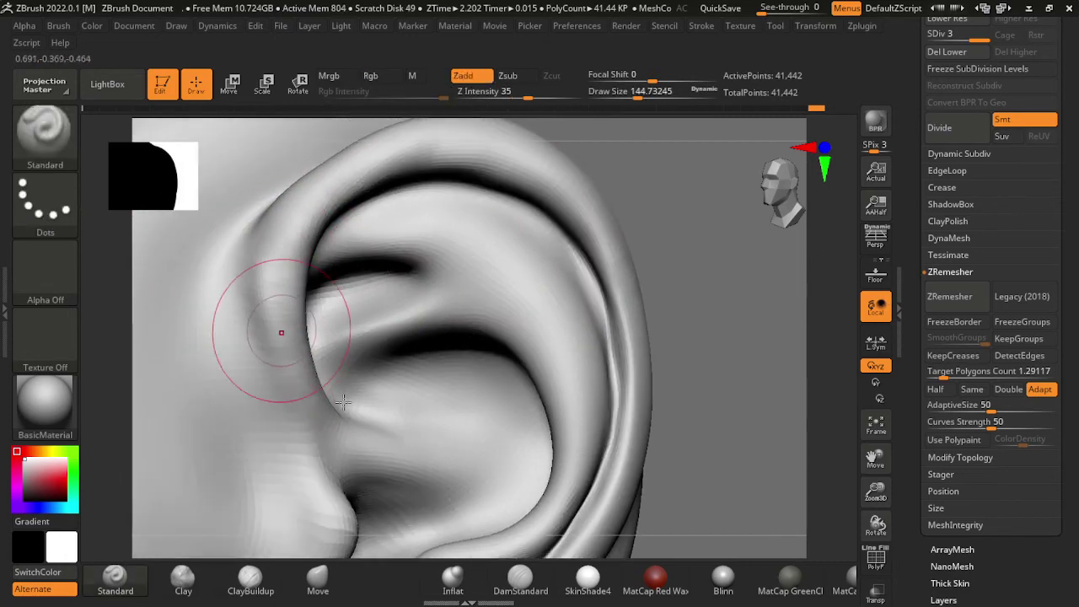
{"action": "left_click_drag", "start_coordinate": [313, 385], "coordinate": [321, 408], "text": "shift"}
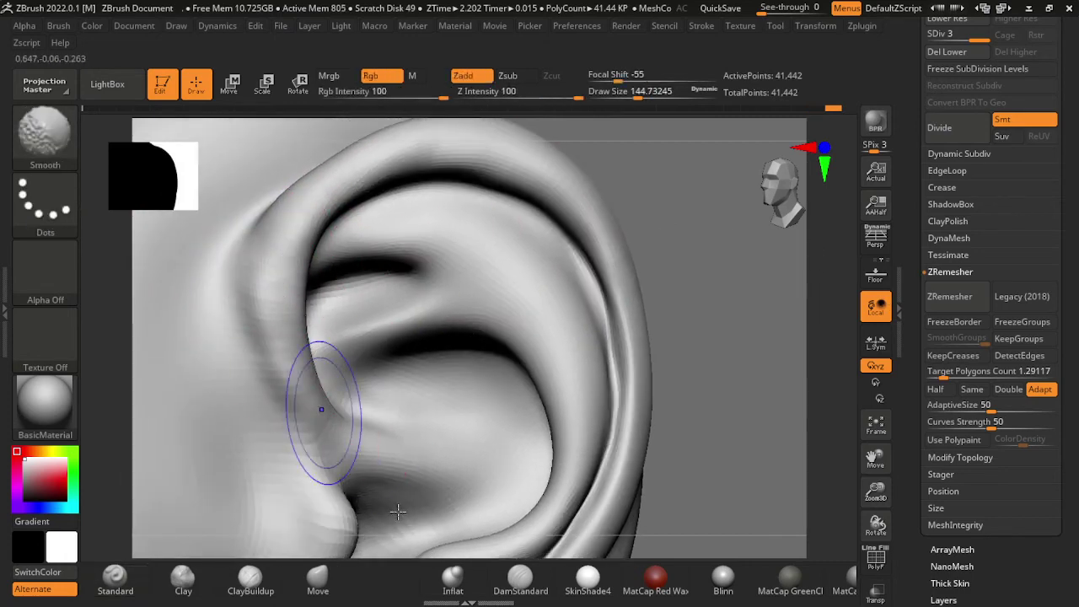
{"action": "mouse_move", "coordinate": [753, 481]}
{"action": "left_mouse_down"}
{"action": "mouse_move", "coordinate": [997, 425]}
{"action": "mouse_move", "coordinate": [686, 301]}
{"action": "left_mouse_up"}
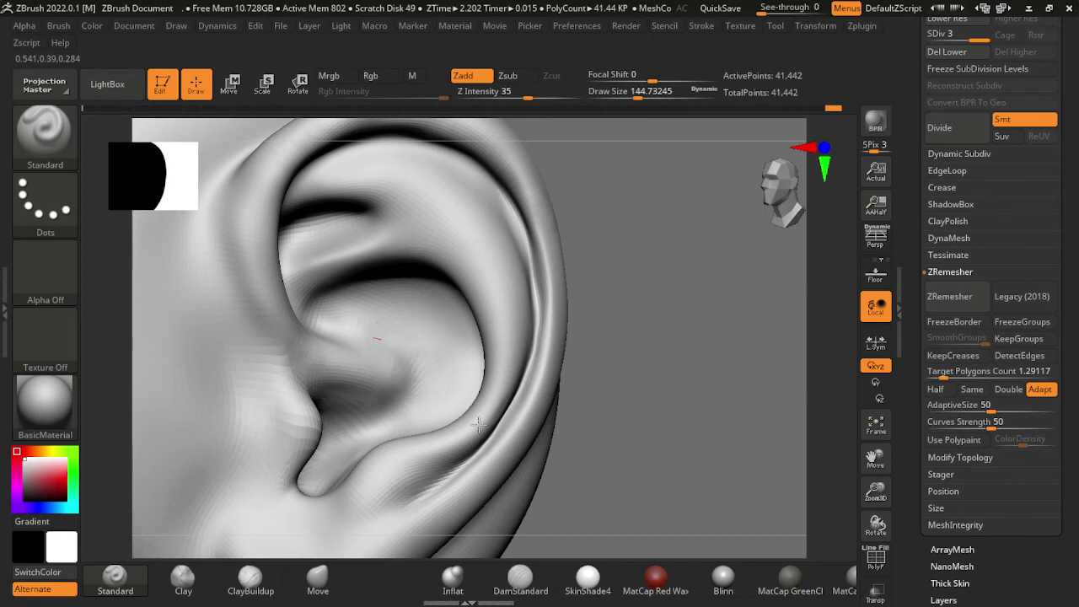
{"action": "left_click_drag", "start_coordinate": [410, 349], "coordinate": [348, 445], "text": "shift"}
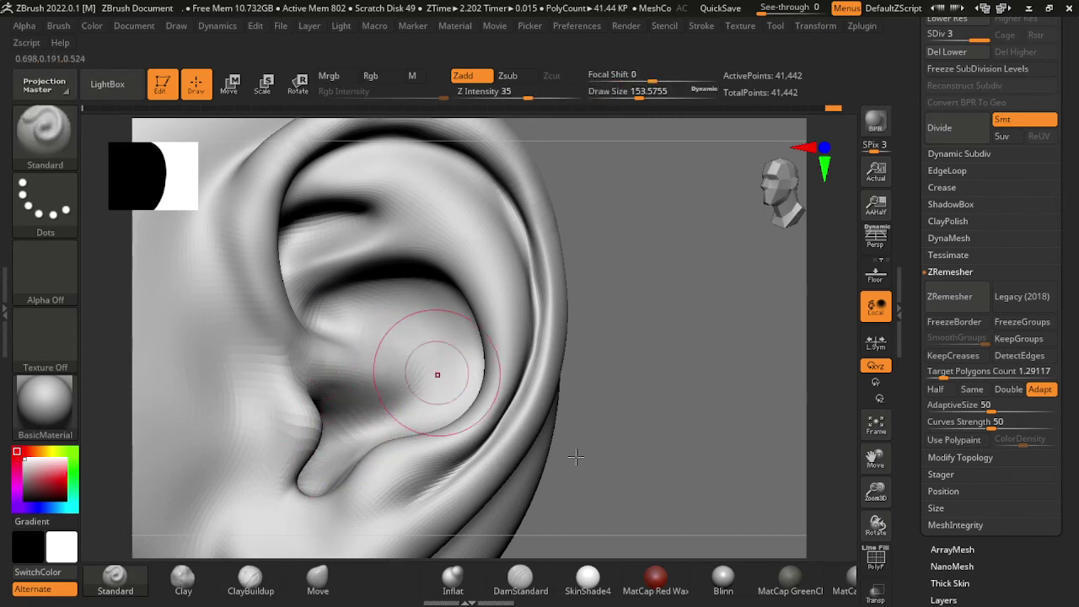
Step: Build up the earlobe and antitragus surface with the Standard brush, then smooth it
{"action": "left_click_drag", "start_coordinate": [576, 456], "coordinate": [559, 312], "text": "alt"}
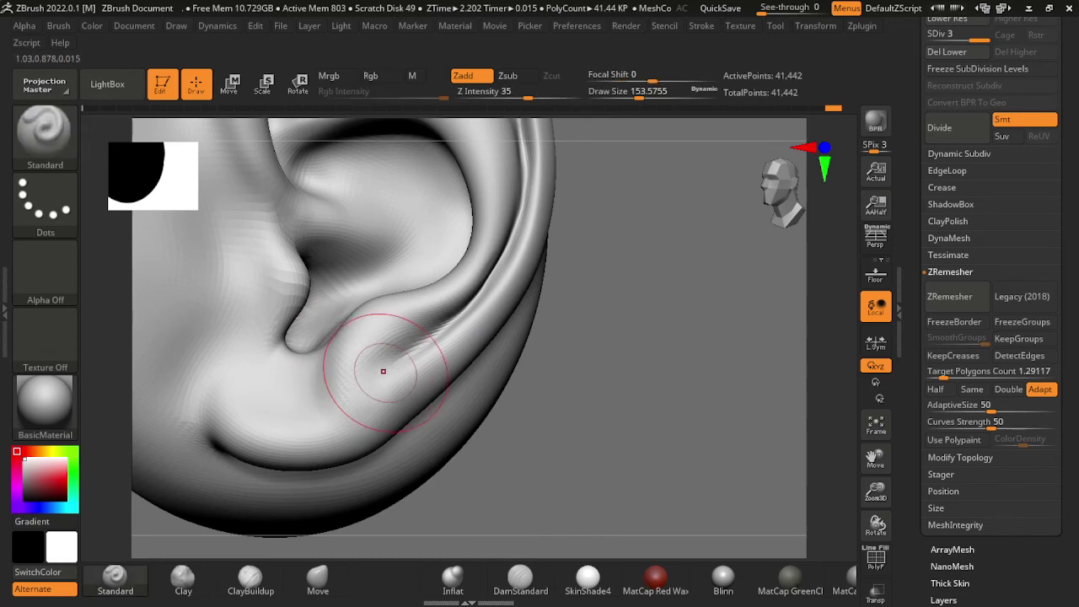
{"action": "left_click_drag", "start_coordinate": [382, 371], "coordinate": [353, 321]}
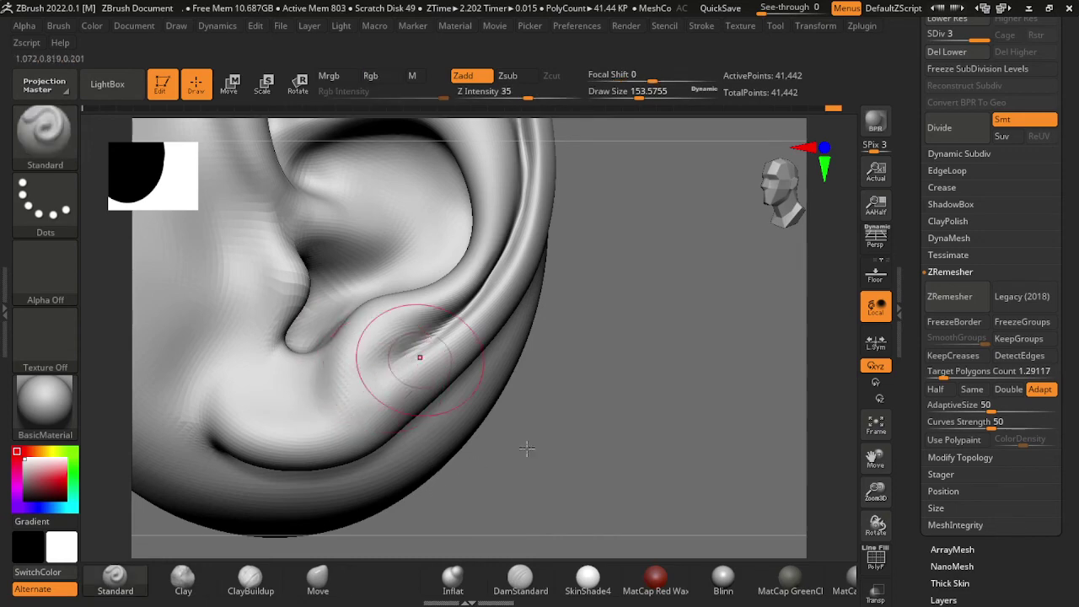
{"action": "left_click_drag", "start_coordinate": [522, 396], "coordinate": [702, 414]}
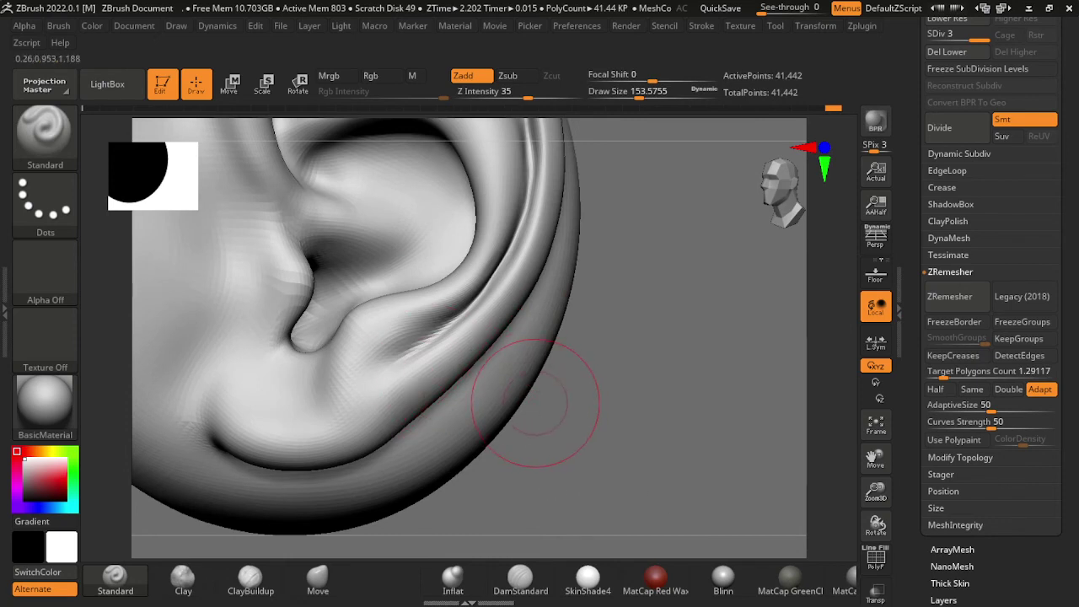
{"action": "key", "text": "shift"}
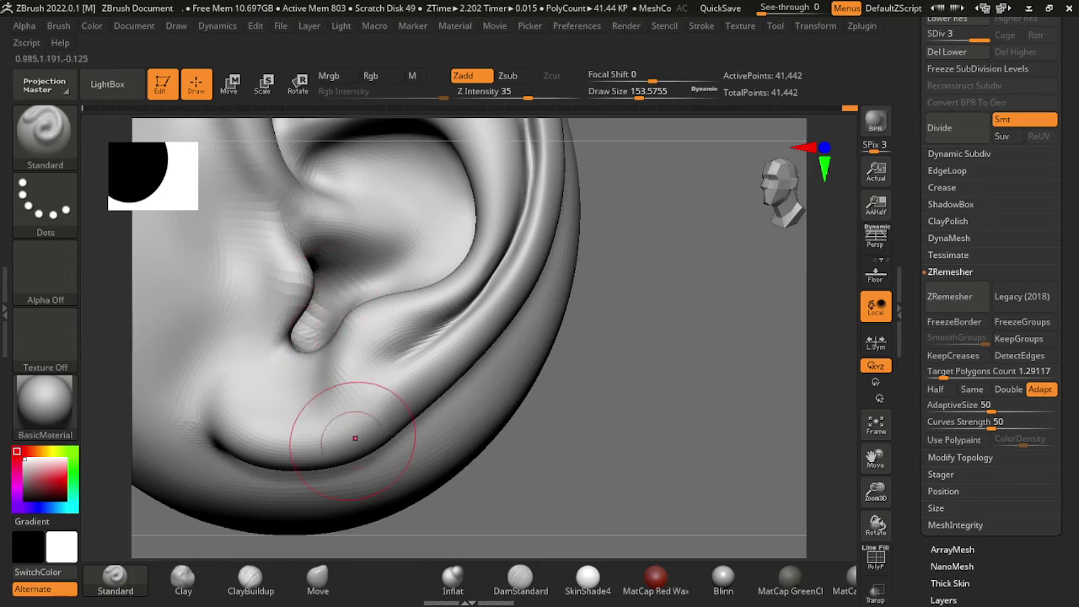
{"action": "left_click", "coordinate": [317, 580]}
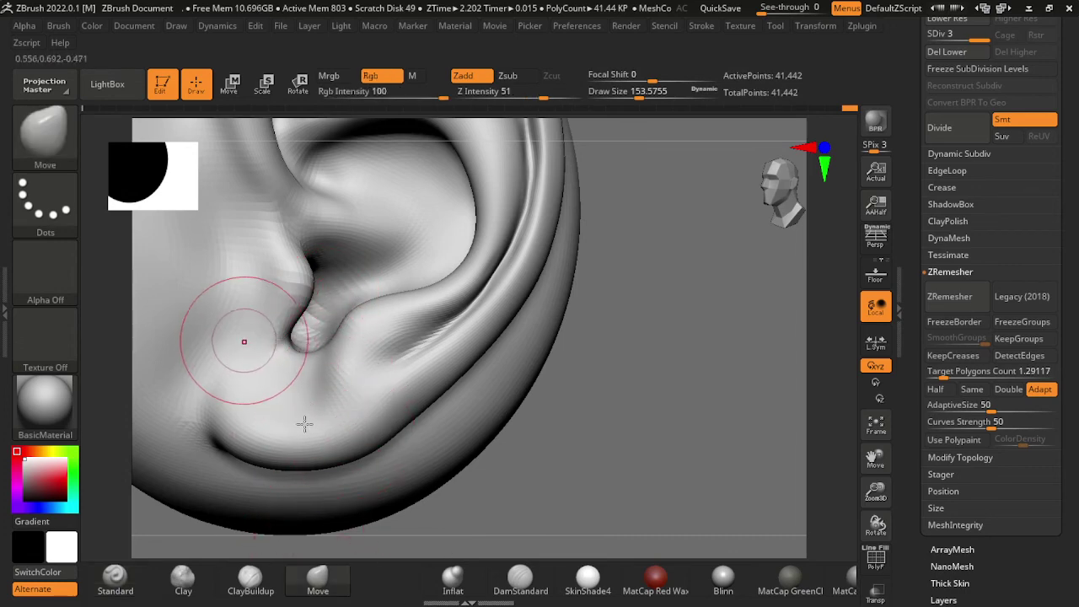
Step: Use the Move brush to push the tragus area and the fold inside the upper helix into shape
{"action": "left_click_drag", "start_coordinate": [282, 301], "coordinate": [329, 364]}
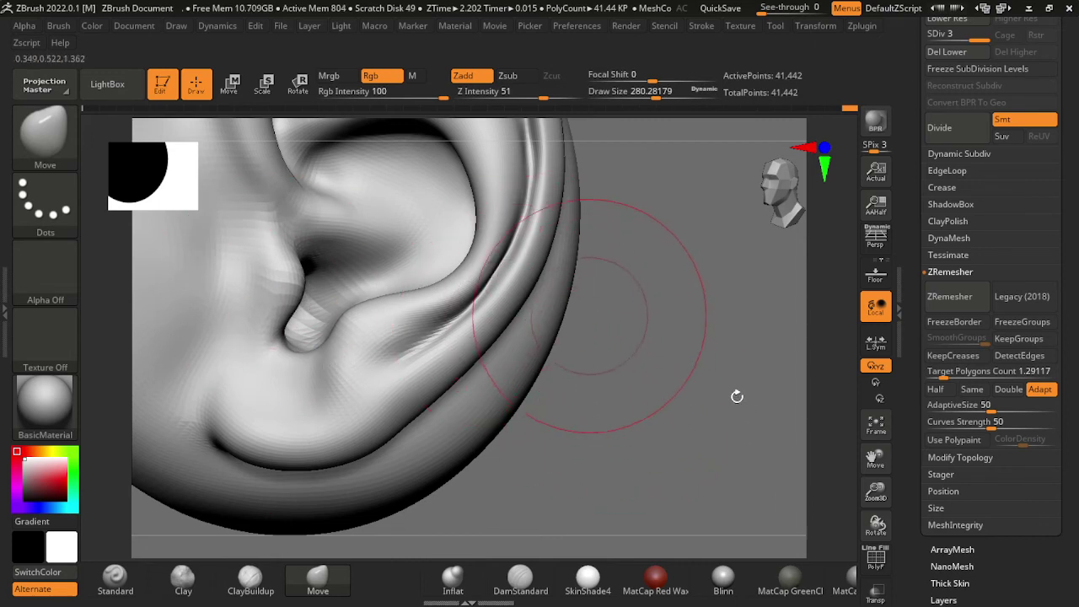
{"action": "mouse_move", "coordinate": [602, 464]}
{"action": "left_mouse_down"}
{"action": "mouse_move", "coordinate": [509, 465]}
{"action": "mouse_move", "coordinate": [696, 448]}
{"action": "mouse_move", "coordinate": [568, 447]}
{"action": "left_mouse_up"}
{"action": "left_click_drag", "start_coordinate": [696, 410], "coordinate": [499, 259], "text": "shift"}
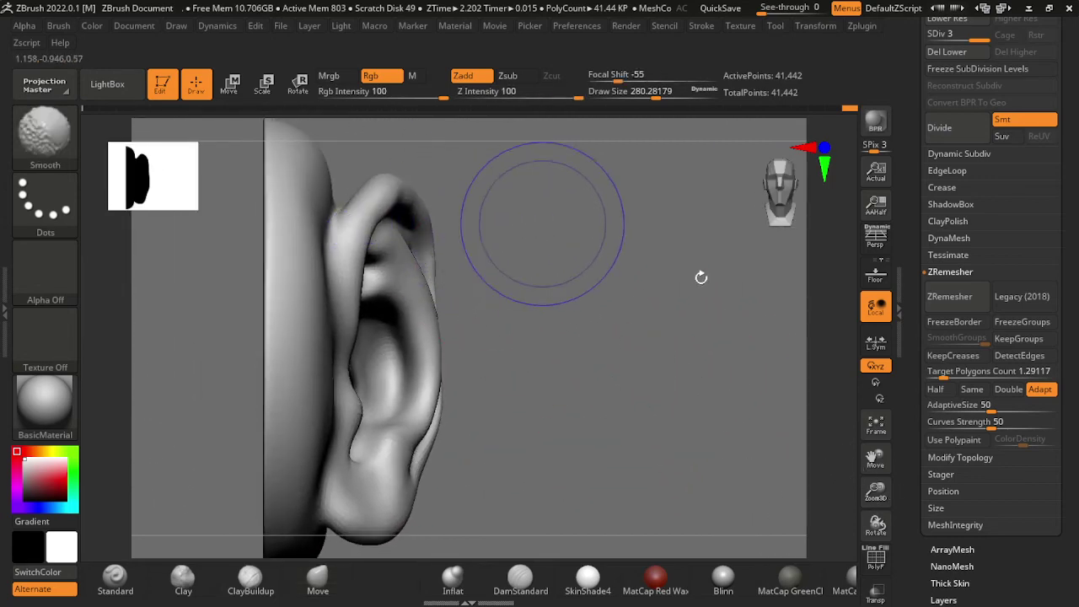
{"action": "left_click_drag", "start_coordinate": [698, 277], "coordinate": [662, 481]}
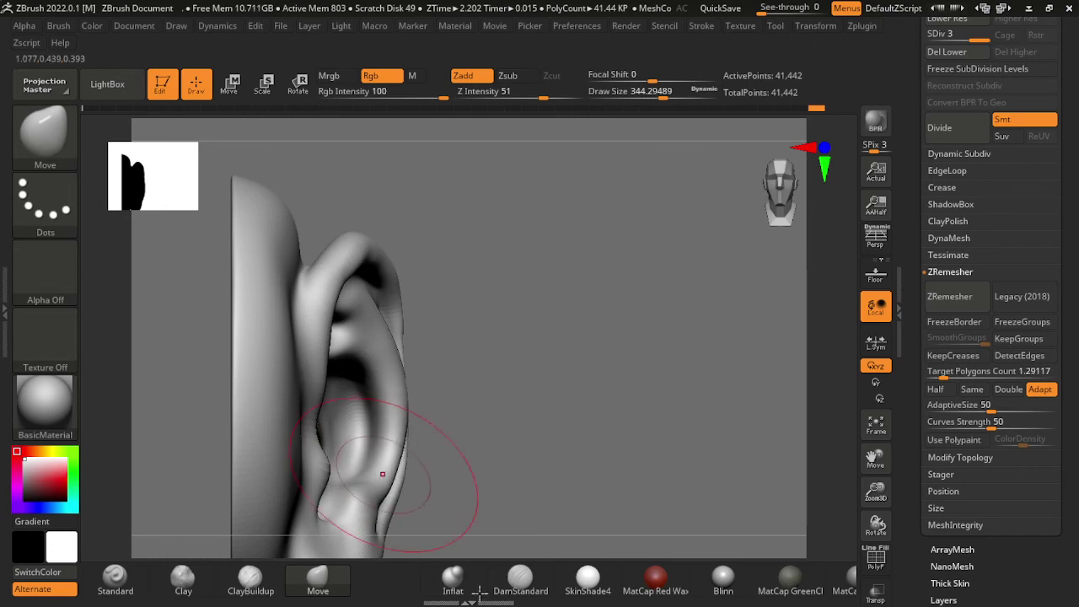
{"action": "left_click_drag", "start_coordinate": [457, 457], "coordinate": [544, 469]}
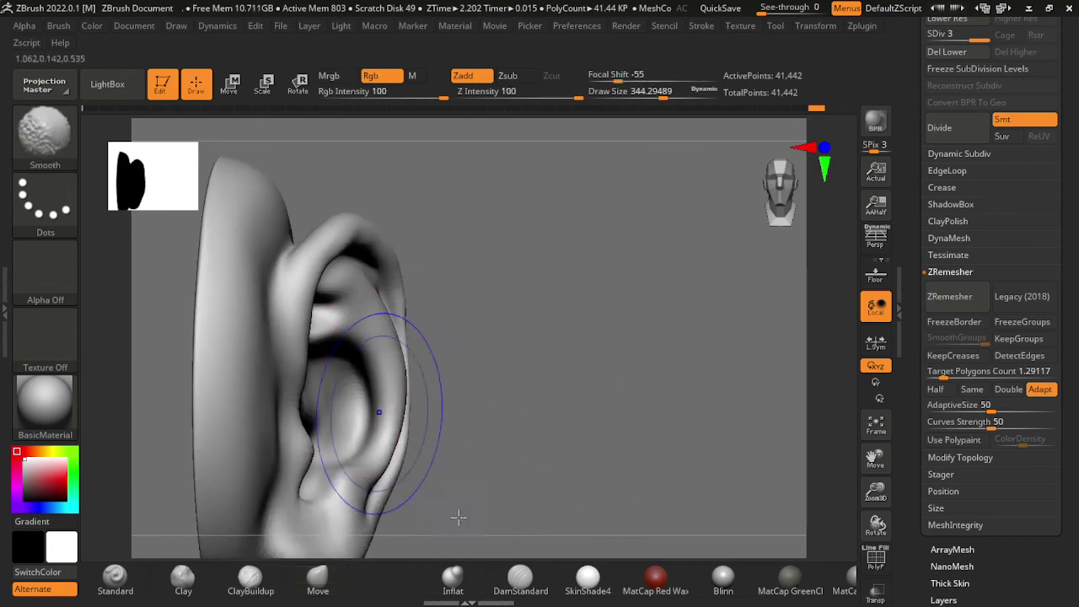
{"action": "left_click_drag", "start_coordinate": [544, 469], "coordinate": [342, 352]}
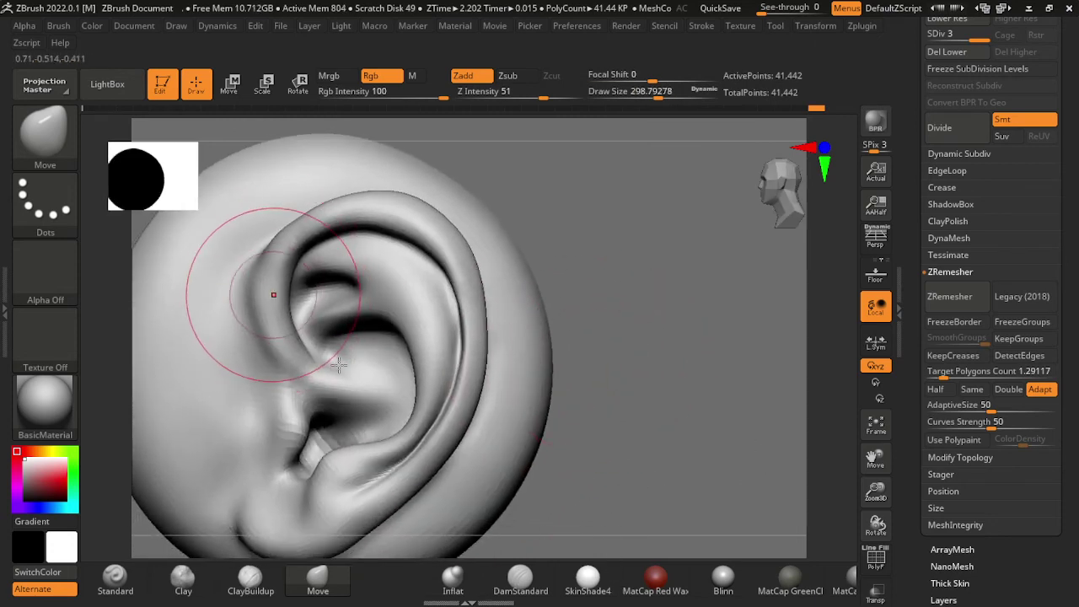
{"action": "left_click_drag", "start_coordinate": [277, 296], "coordinate": [257, 253]}
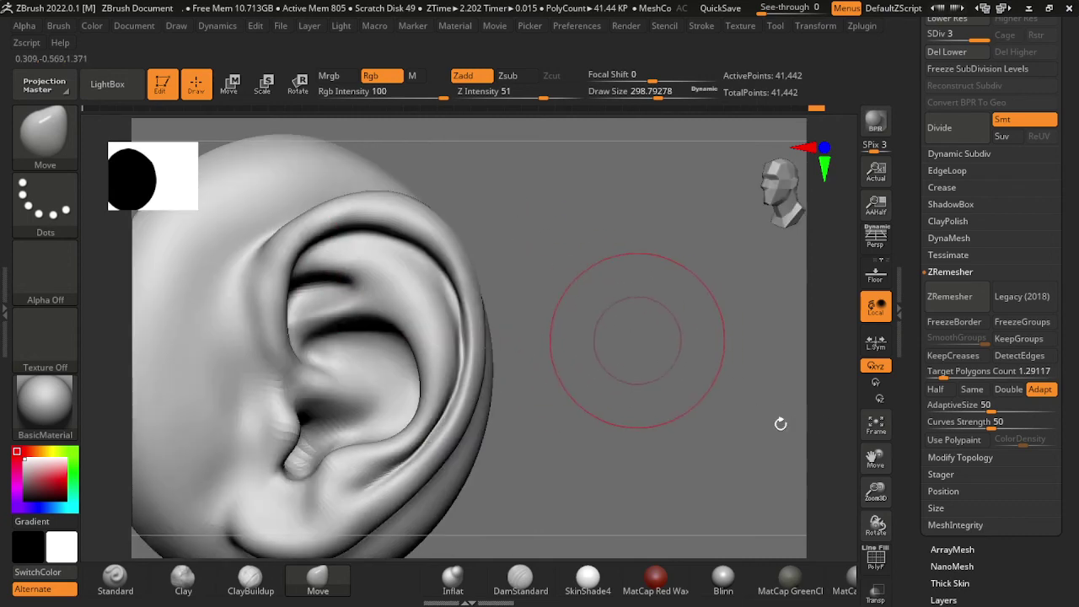
{"action": "left_click_drag", "start_coordinate": [784, 418], "coordinate": [337, 505]}
{"action": "left_click", "coordinate": [452, 580]}
Step: With DamStandard at draw size about 182, zoom in and soften the creases at the antihelix top
{"action": "left_click", "coordinate": [520, 579]}
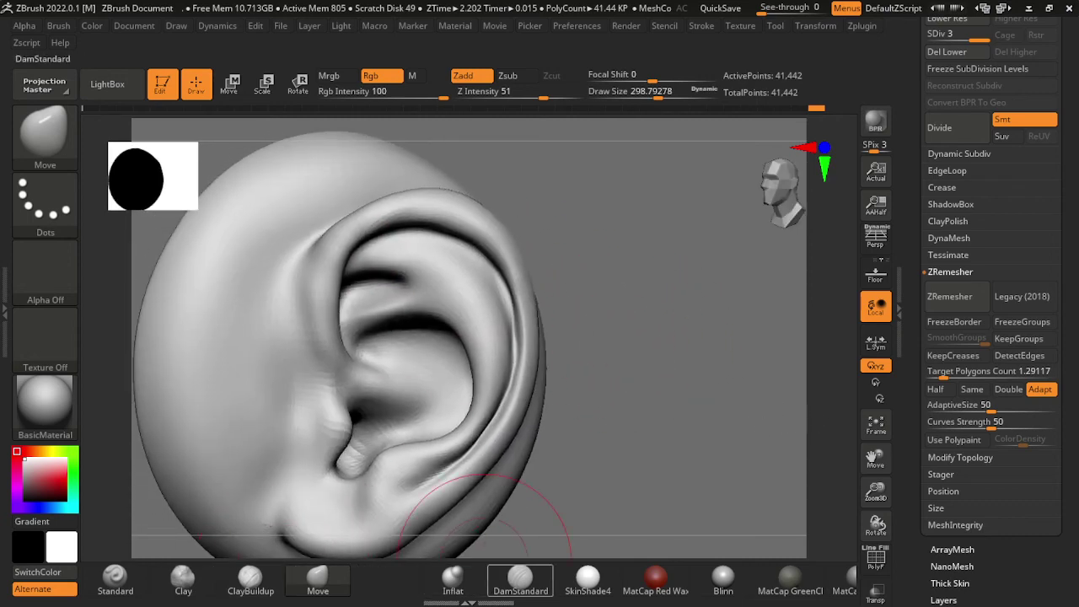
{"action": "scroll", "coordinate": [787, 467], "scroll_direction": "up", "scroll_amount": 1}
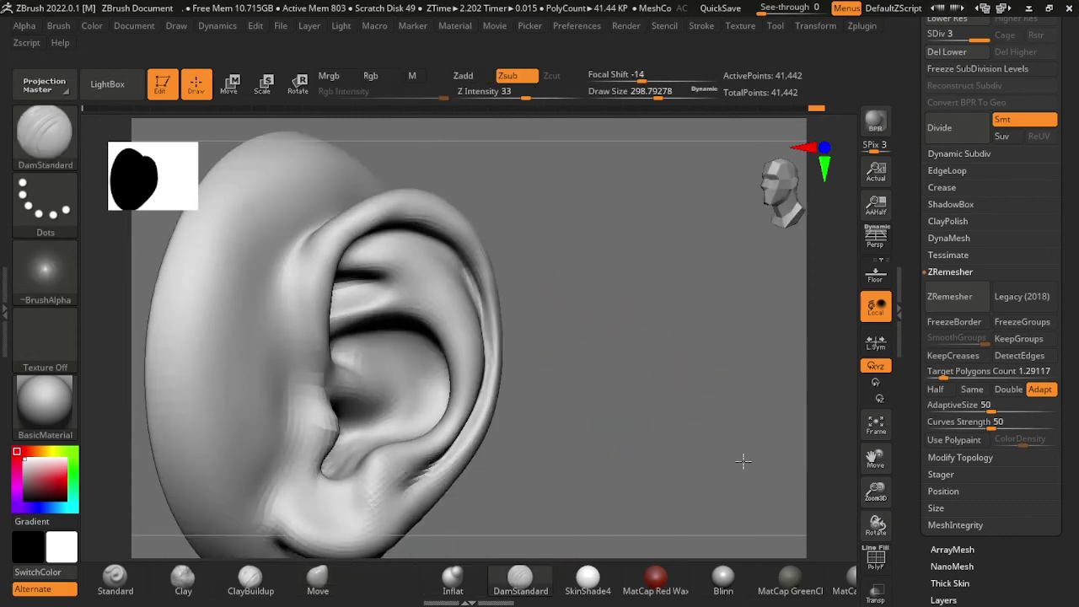
{"action": "scroll", "coordinate": [747, 463], "scroll_direction": "up", "scroll_amount": 1}
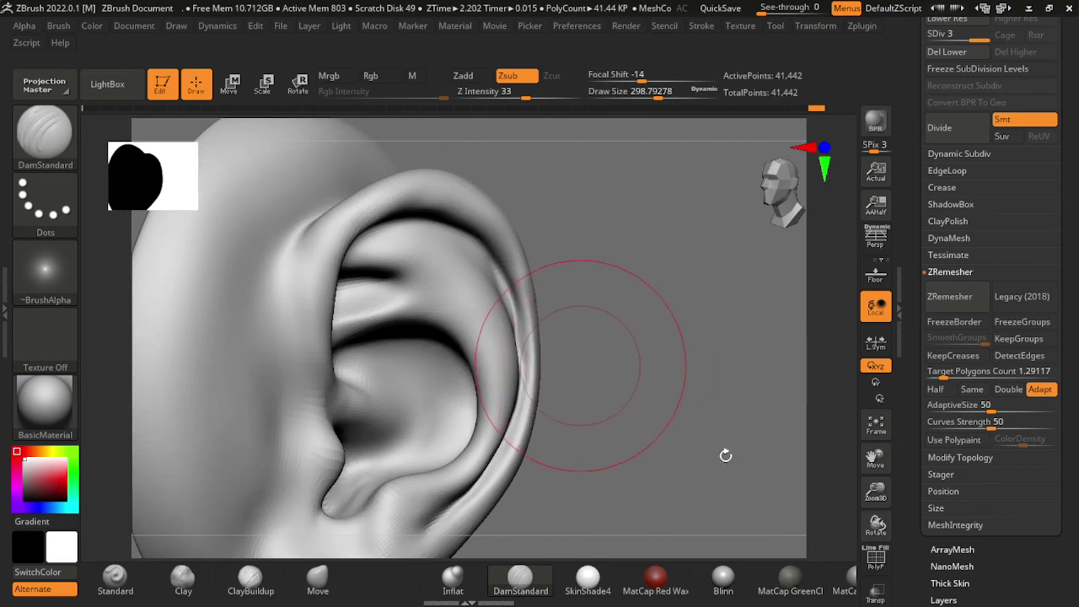
{"action": "scroll", "coordinate": [731, 465], "scroll_direction": "up", "scroll_amount": 1}
{"action": "left_click_drag", "start_coordinate": [726, 464], "coordinate": [666, 462]}
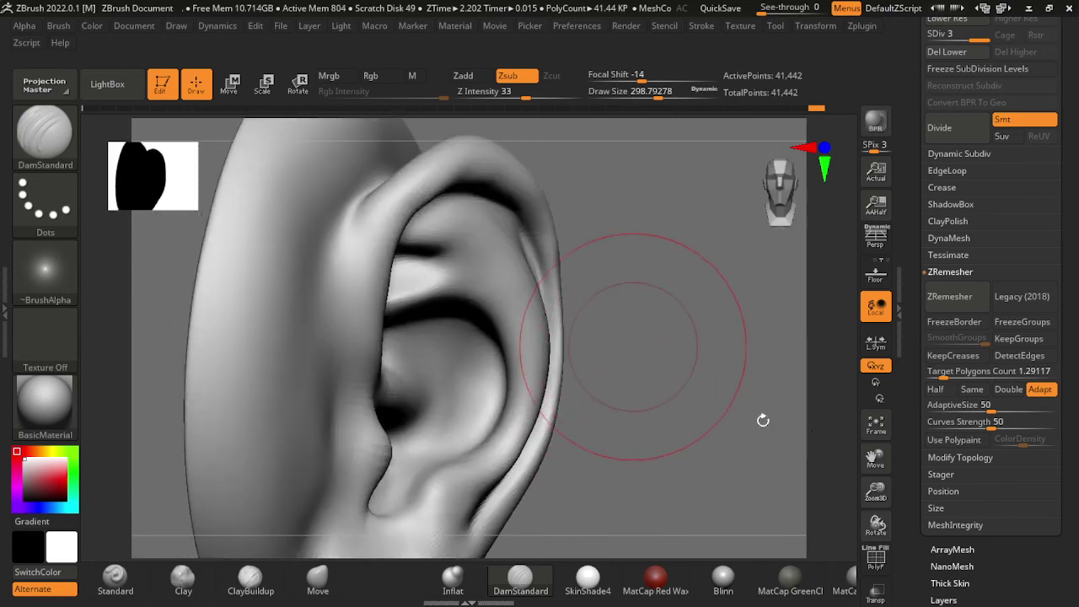
{"action": "key", "text": "s"}
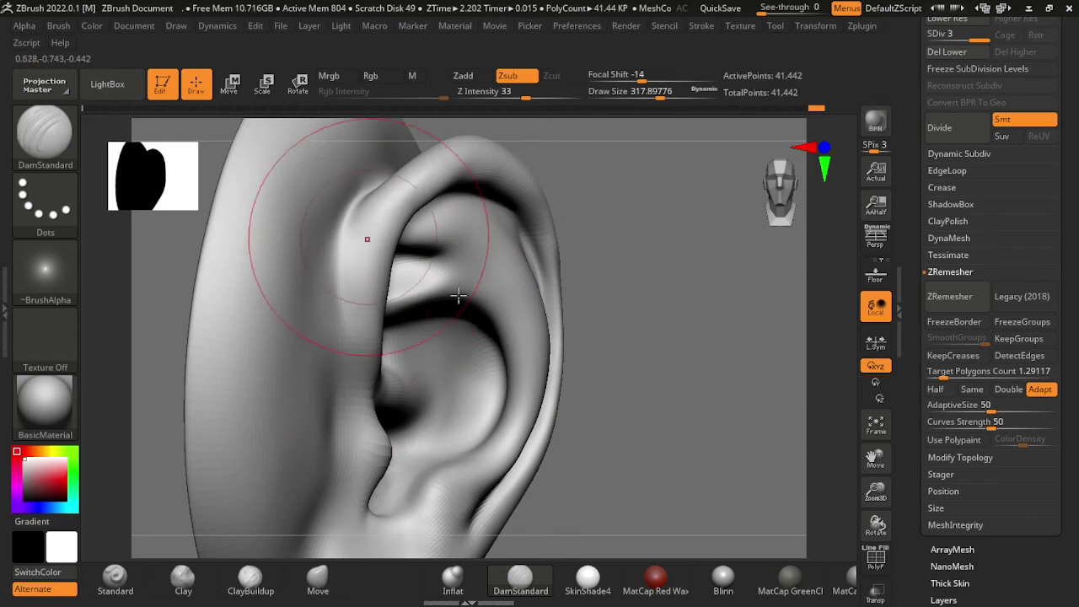
{"action": "left_click_drag", "start_coordinate": [455, 291], "coordinate": [442, 264]}
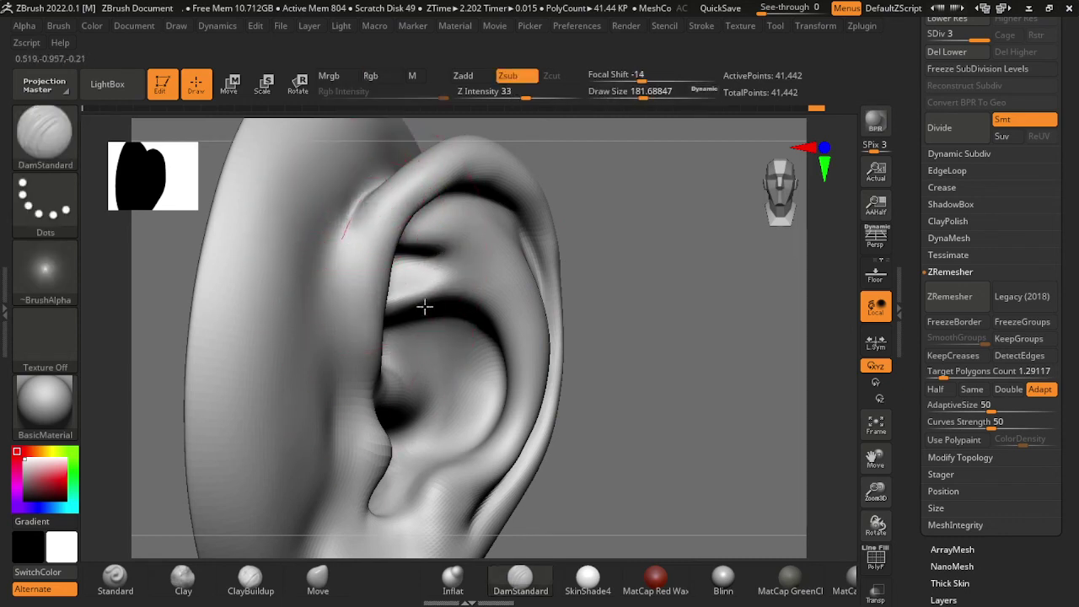
{"action": "key", "text": "shift"}
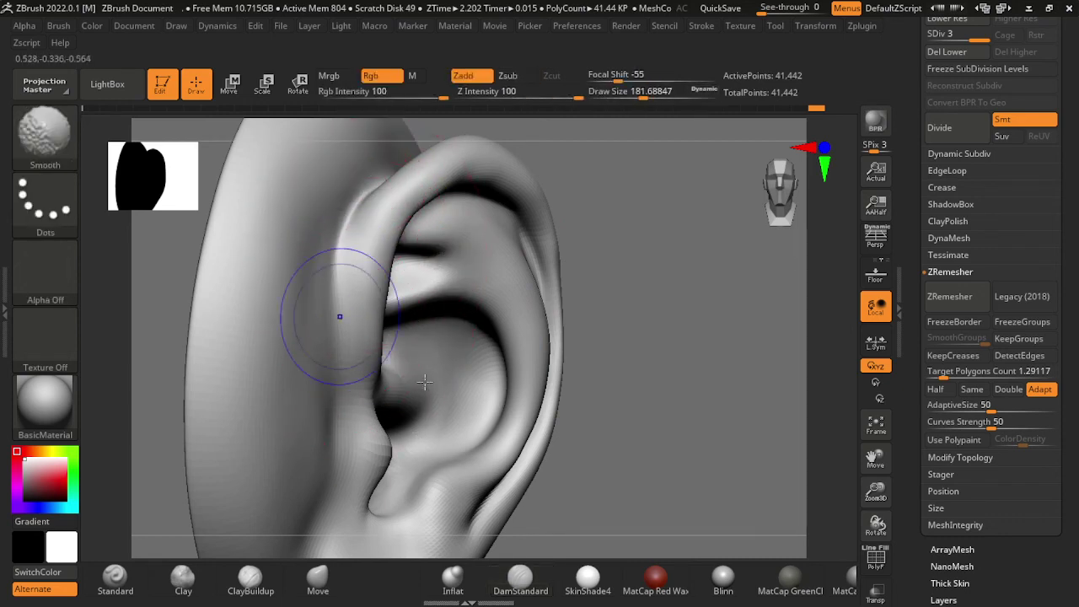
{"action": "left_click_drag", "start_coordinate": [424, 382], "coordinate": [439, 265], "text": "shift"}
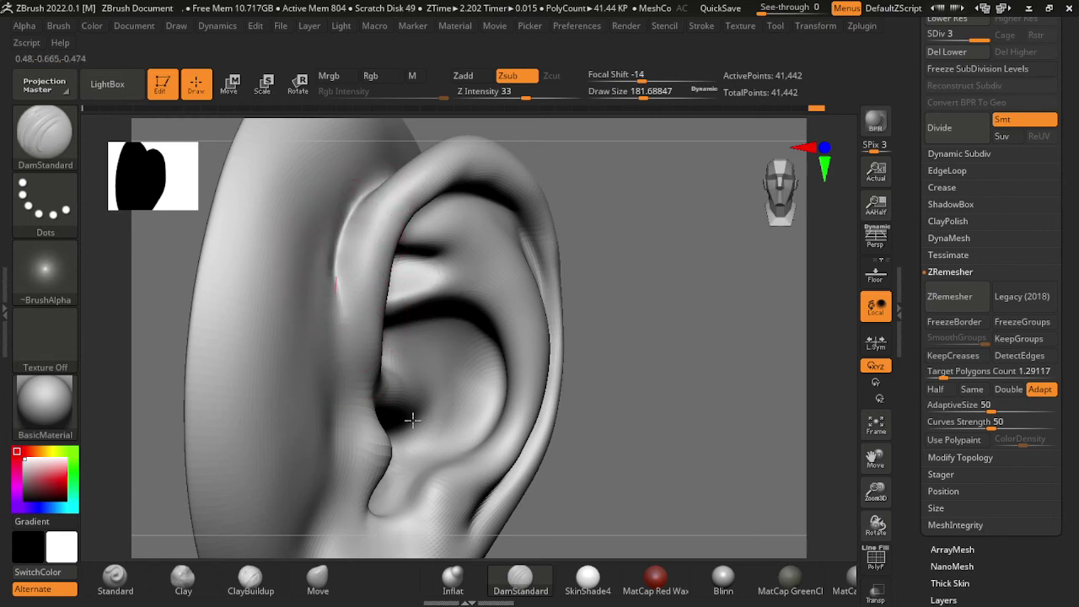
{"action": "left_click_drag", "start_coordinate": [400, 394], "coordinate": [424, 350], "text": "shift"}
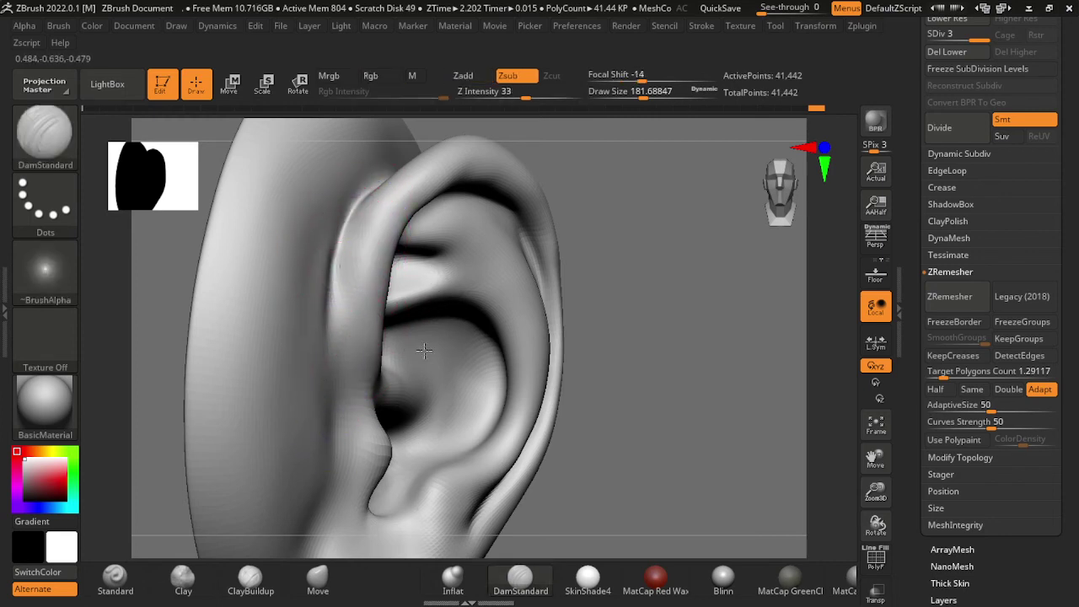
Step: Switch to Standard at draw size about 145 and soften the antihelix-top and concha creases
{"action": "left_click", "coordinate": [115, 578]}
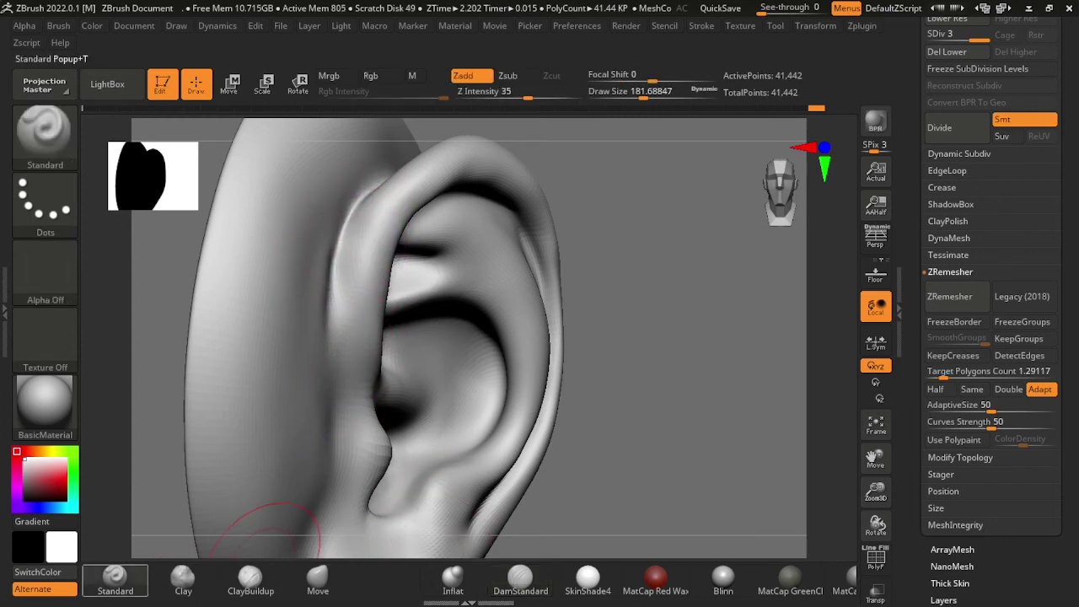
{"action": "key", "text": "s"}
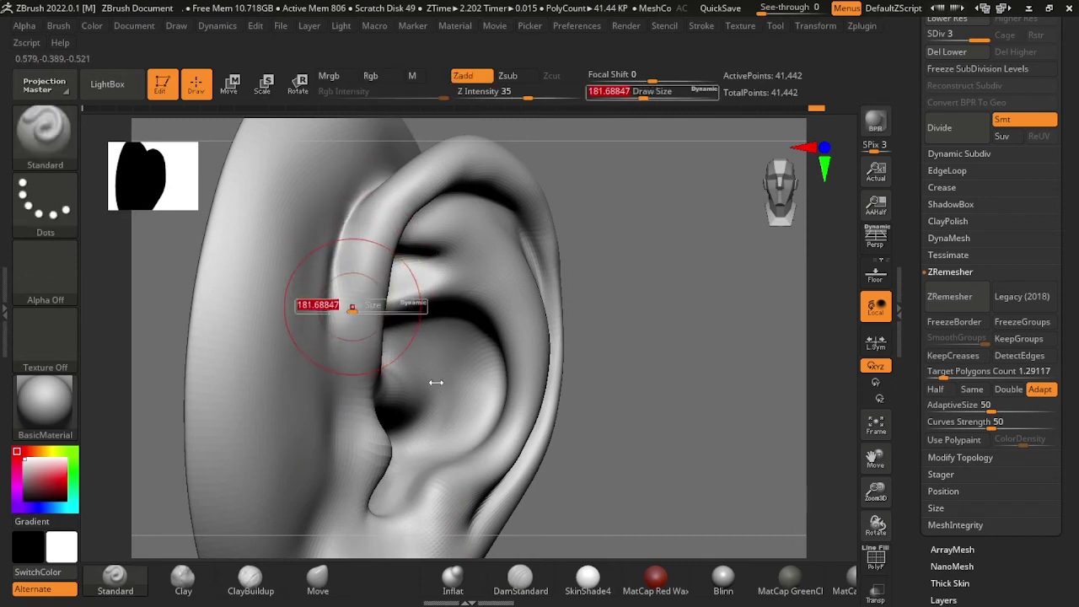
{"action": "left_click_drag", "start_coordinate": [350, 307], "coordinate": [338, 306]}
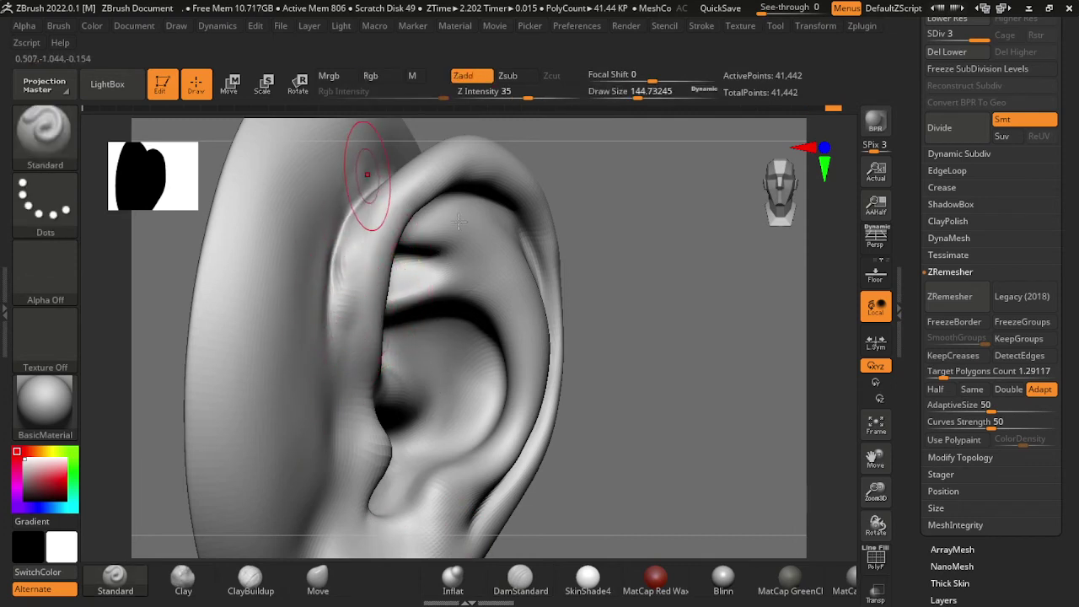
{"action": "left_click_drag", "start_coordinate": [361, 197], "coordinate": [348, 278], "text": "shift"}
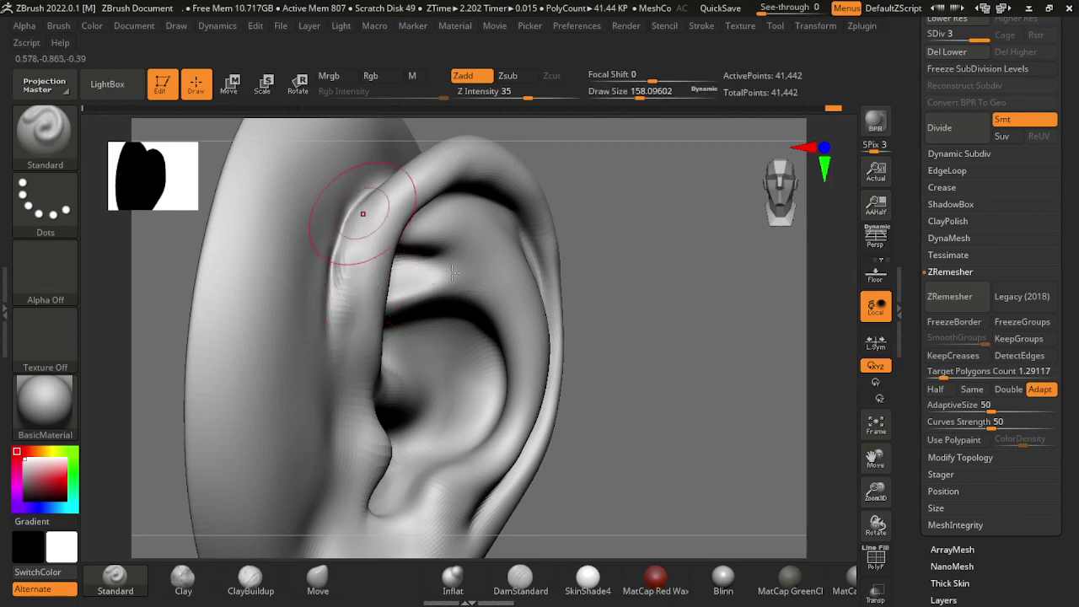
{"action": "left_click_drag", "start_coordinate": [369, 361], "coordinate": [360, 313], "text": "shift"}
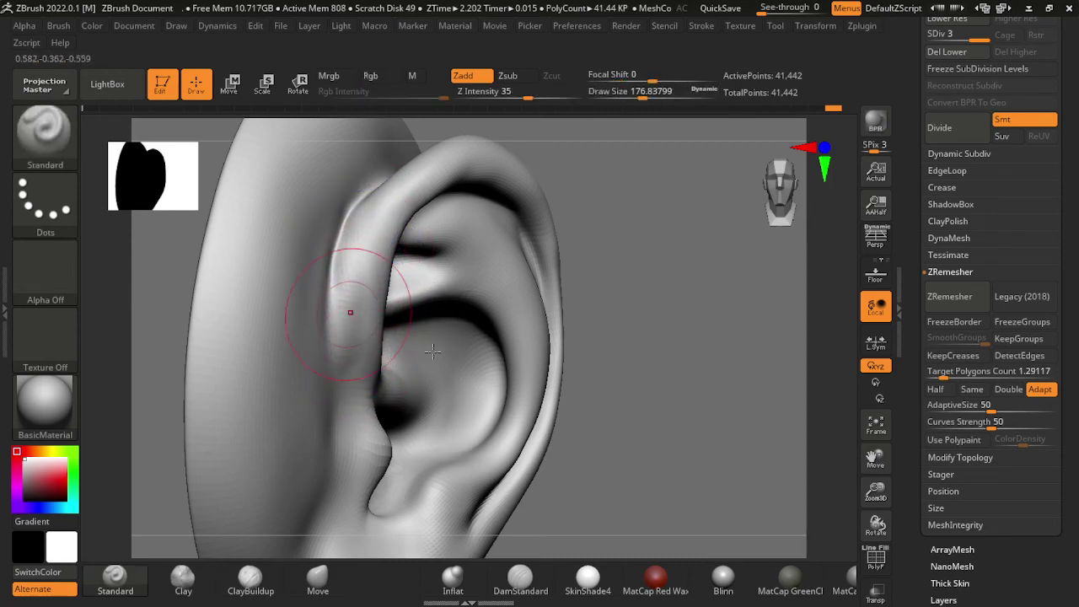
{"action": "key", "text": "shift"}
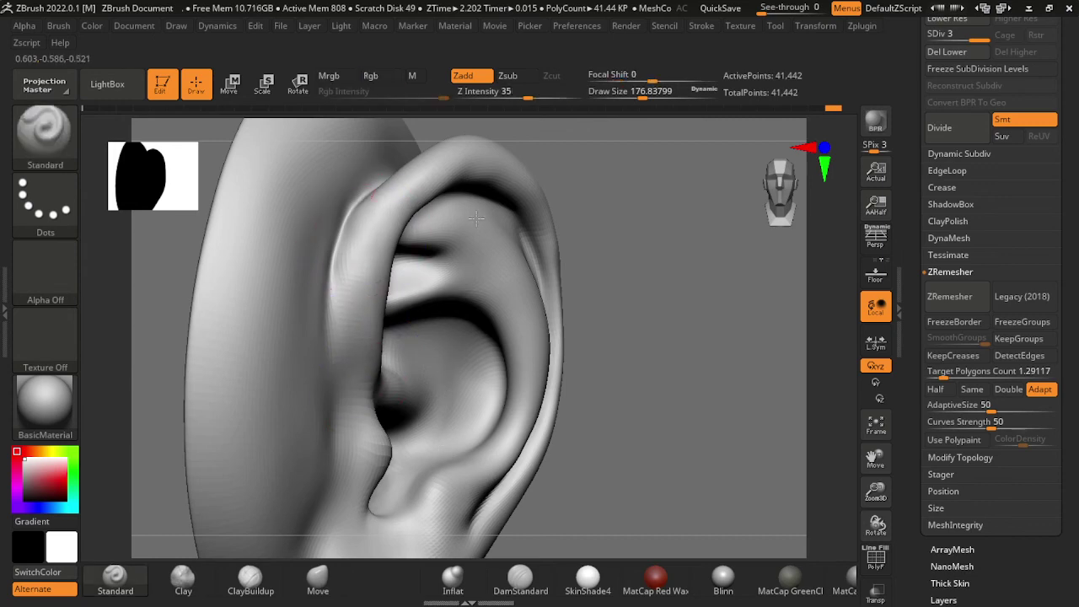
{"action": "left_click_drag", "start_coordinate": [570, 329], "coordinate": [683, 425]}
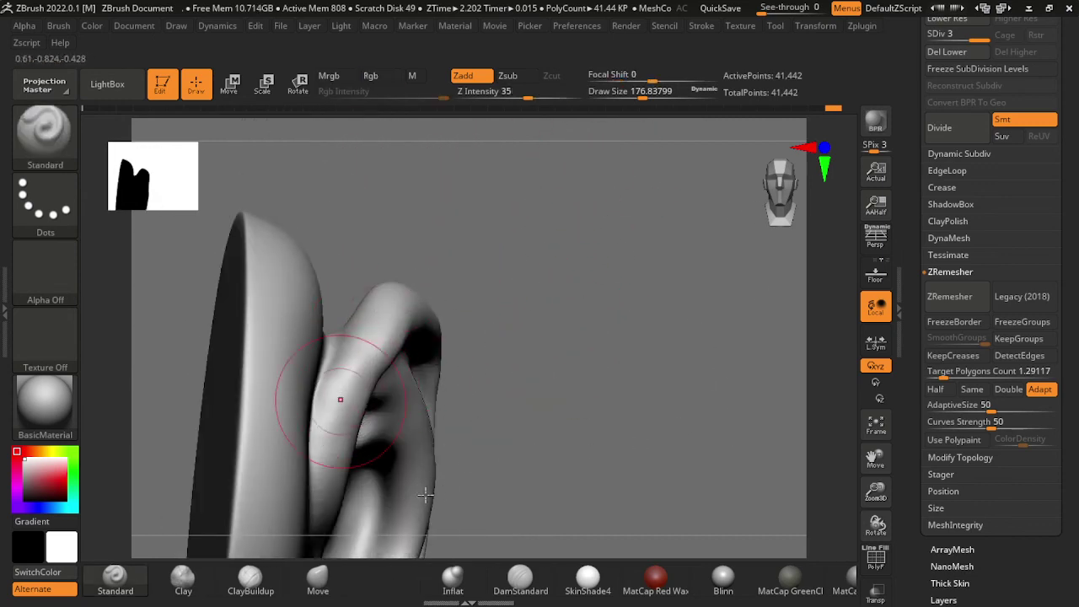
Step: Drop to subdivision level 2 and smooth the fold and lower ear with a brush of about 136
{"action": "key", "text": "shift"}
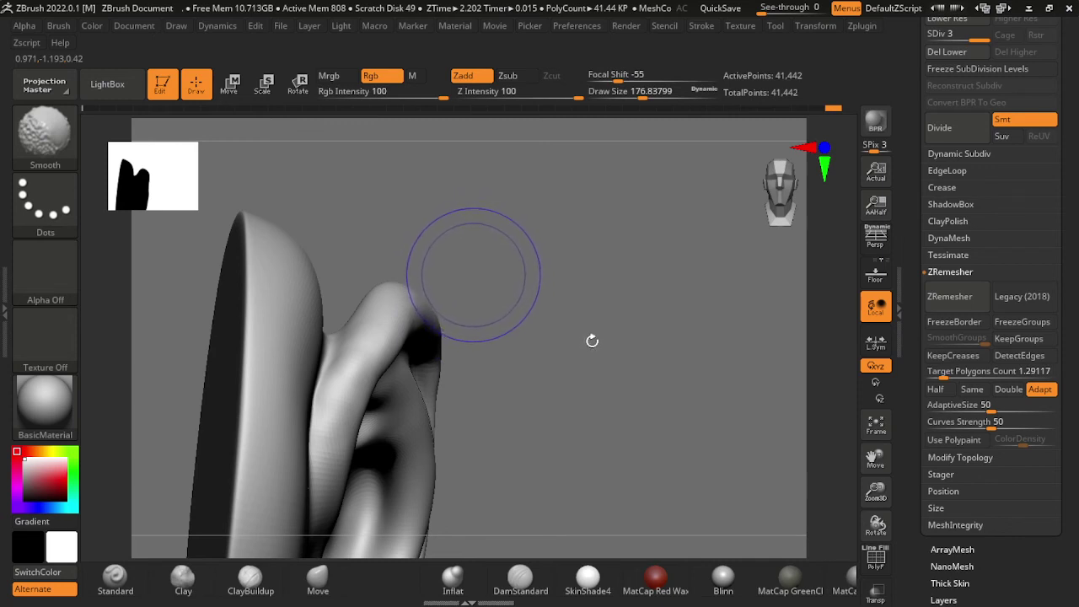
{"action": "key", "text": "shift+d"}
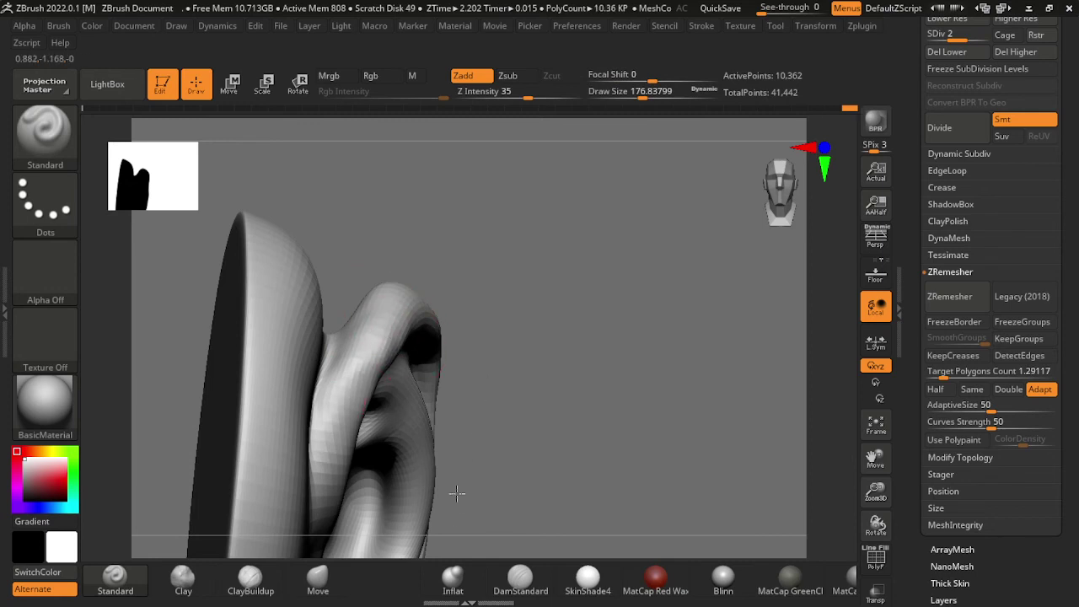
{"action": "left_click_drag", "start_coordinate": [349, 300], "coordinate": [362, 404], "text": "shift"}
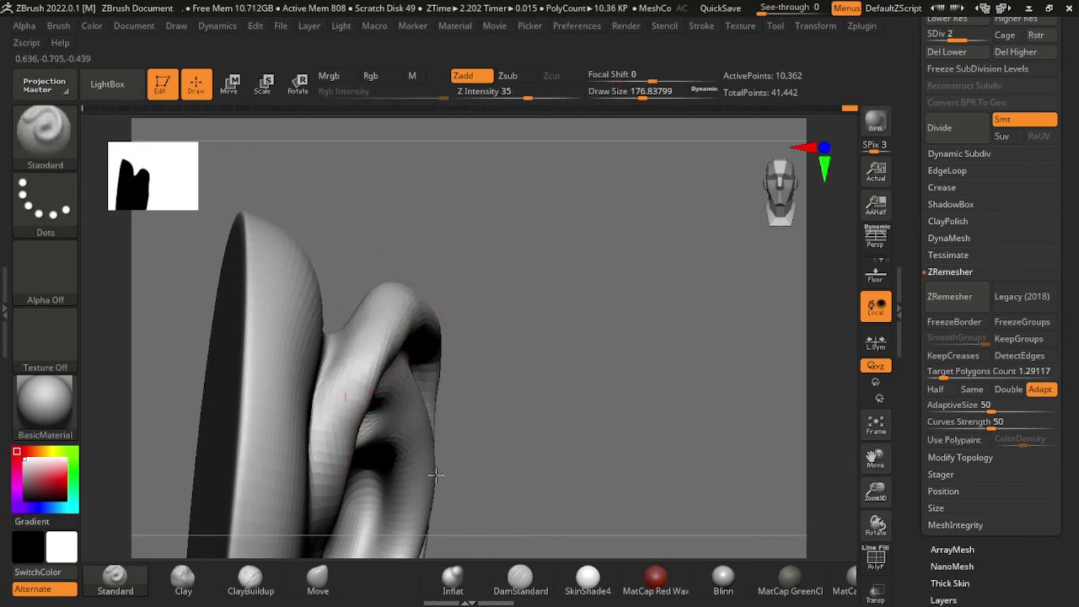
{"action": "left_click_drag", "start_coordinate": [457, 440], "coordinate": [570, 290], "text": "shift"}
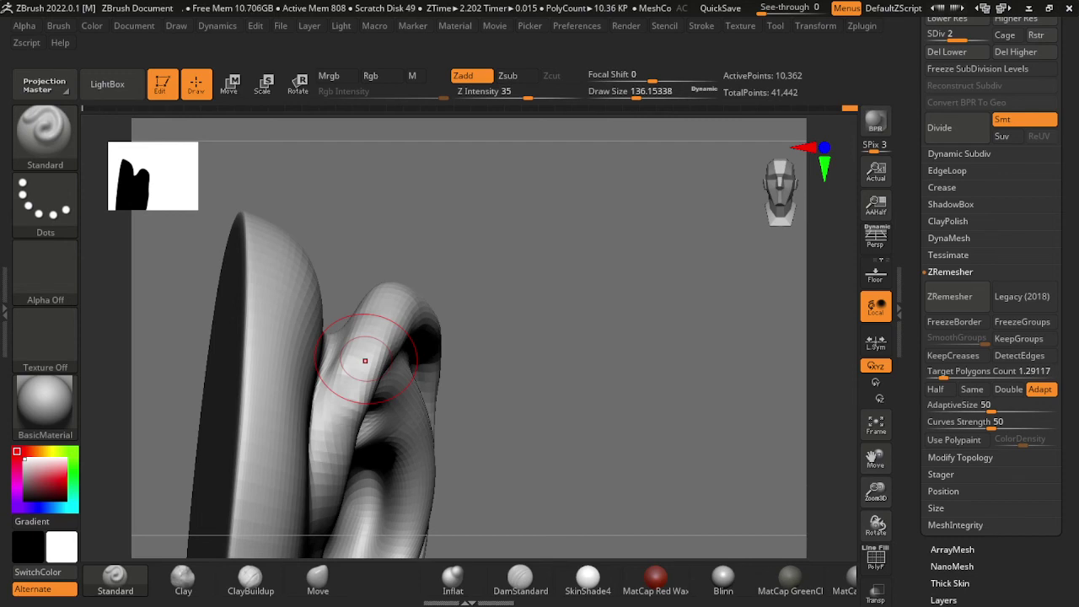
{"action": "left_click_drag", "start_coordinate": [571, 418], "coordinate": [581, 344]}
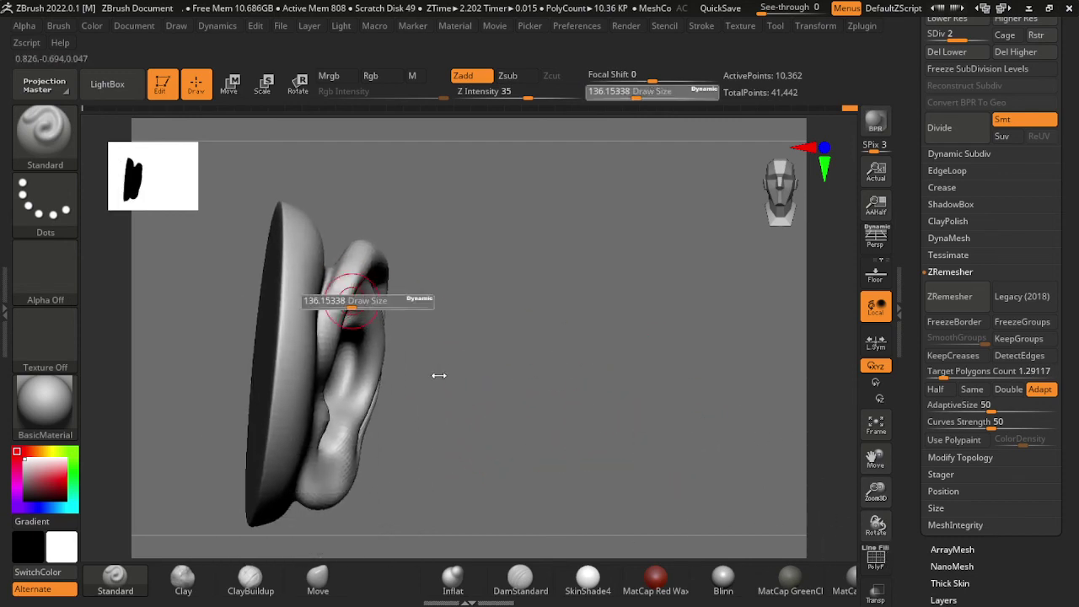
{"action": "mouse_move", "coordinate": [491, 315]}
{"action": "left_mouse_down"}
{"action": "mouse_move", "coordinate": [697, 402]}
{"action": "mouse_move", "coordinate": [783, 491]}
{"action": "mouse_move", "coordinate": [868, 520]}
{"action": "mouse_move", "coordinate": [758, 470]}
{"action": "mouse_move", "coordinate": [747, 481]}
{"action": "left_mouse_up"}
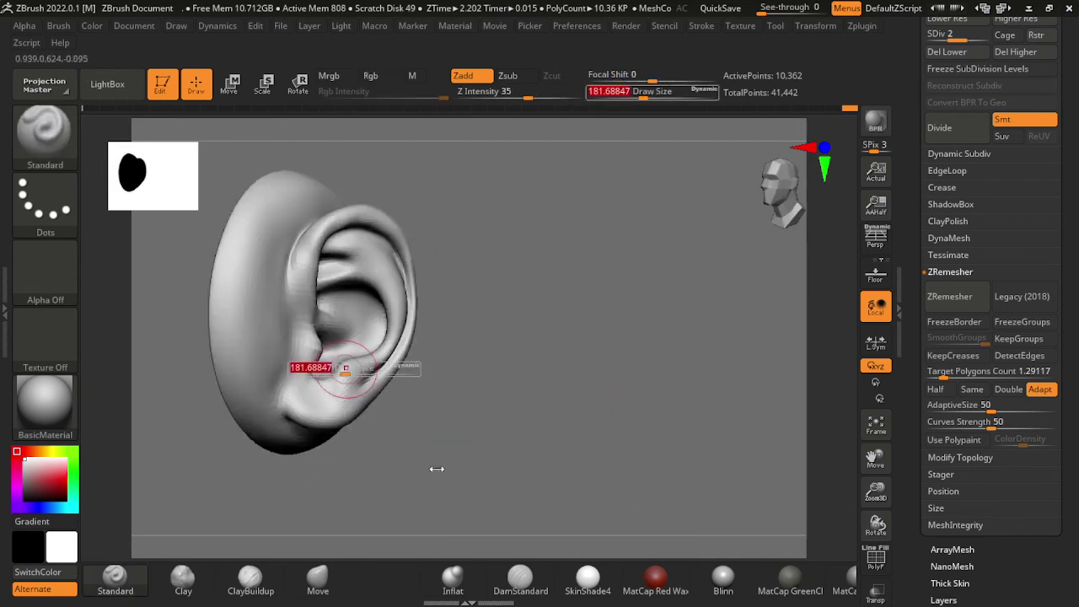
{"action": "left_click_drag", "start_coordinate": [301, 313], "coordinate": [309, 390], "text": "shift"}
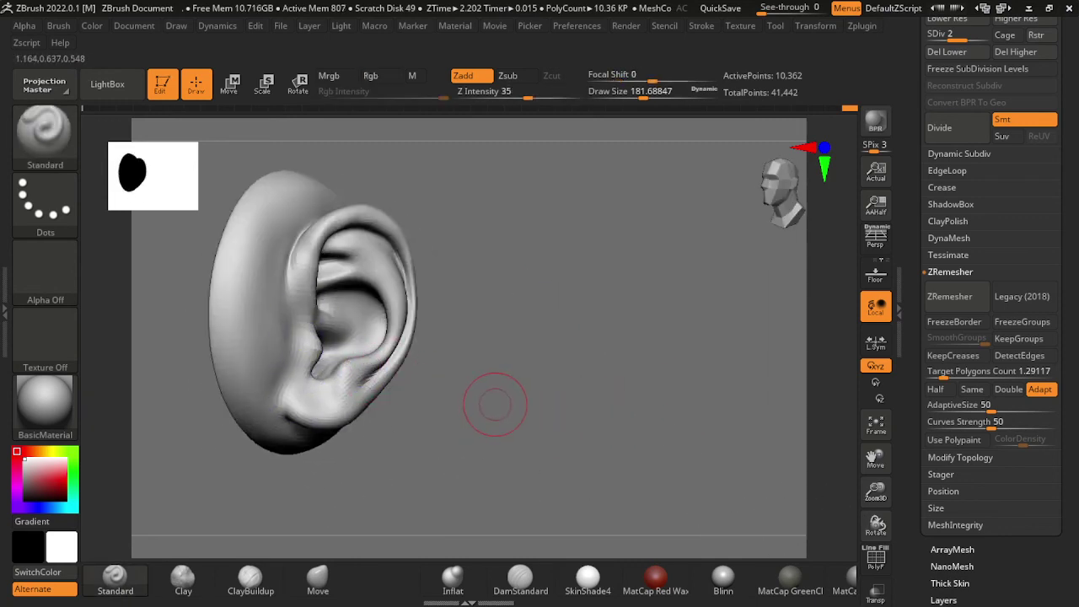
Step: Show the PolyF wireframe, reshape the upper fold, and return to subdivision level 3
{"action": "key", "text": "shift+f"}
{"action": "mouse_move", "coordinate": [698, 356]}
{"action": "left_mouse_down"}
{"action": "mouse_move", "coordinate": [709, 402]}
{"action": "mouse_move", "coordinate": [754, 477]}
{"action": "left_mouse_up"}
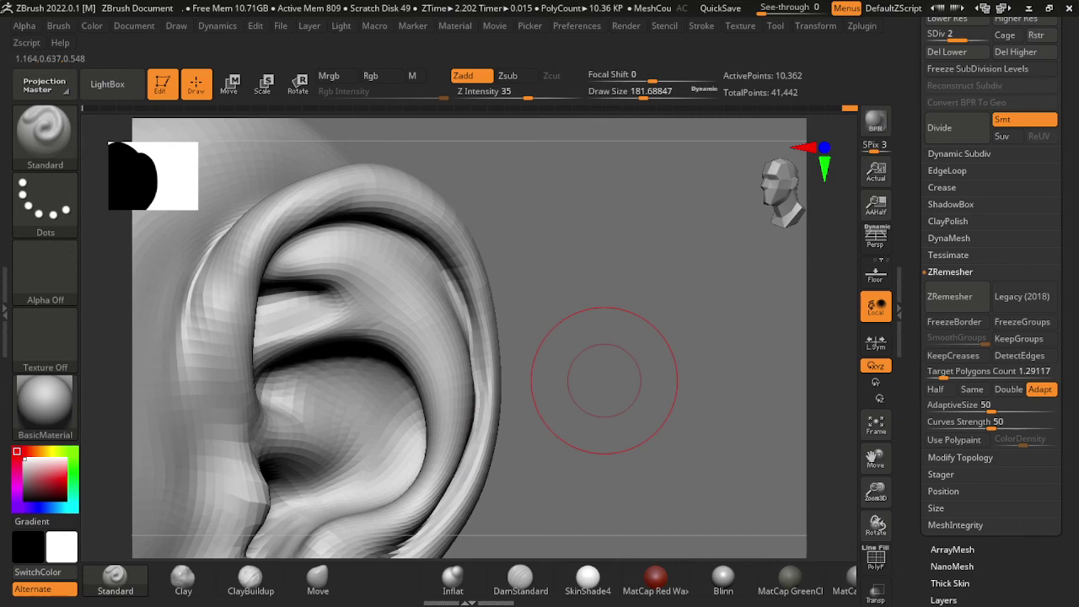
{"action": "left_click_drag", "start_coordinate": [666, 370], "coordinate": [755, 441]}
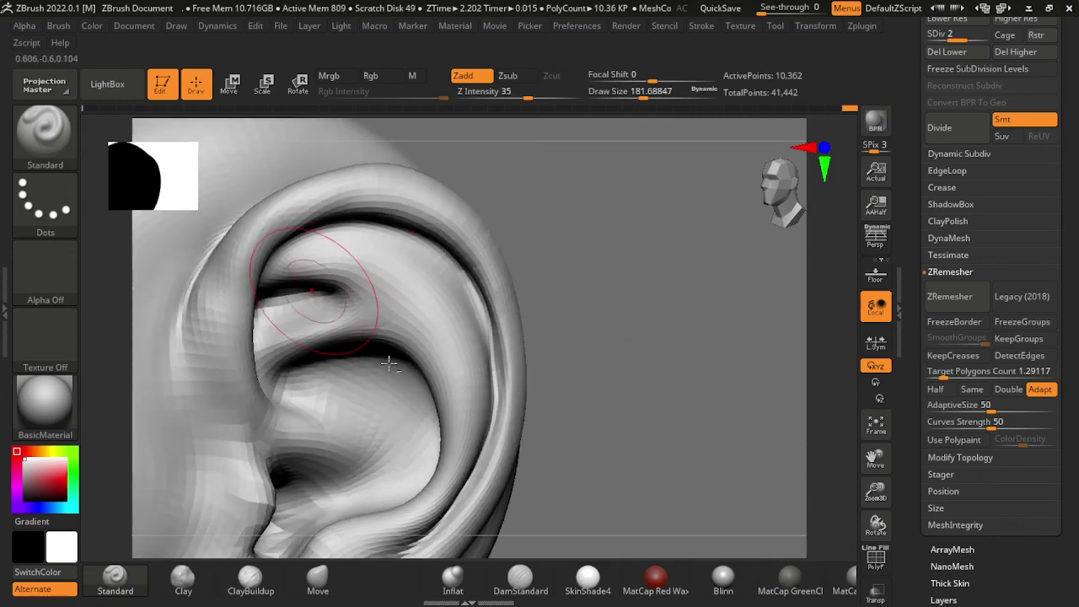
{"action": "left_click_drag", "start_coordinate": [389, 364], "coordinate": [465, 367]}
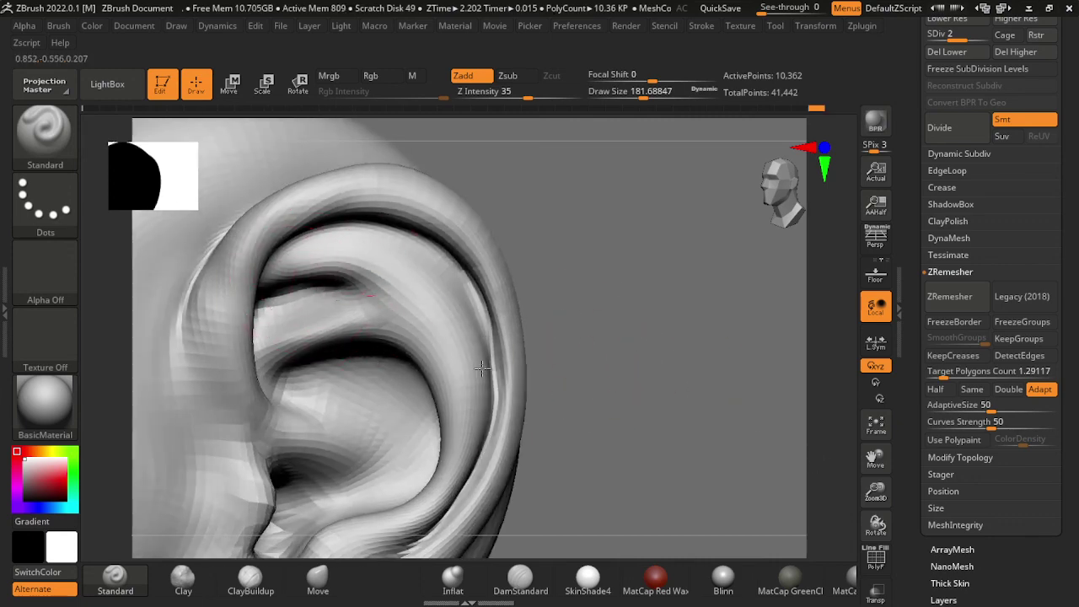
{"action": "key", "text": "d"}
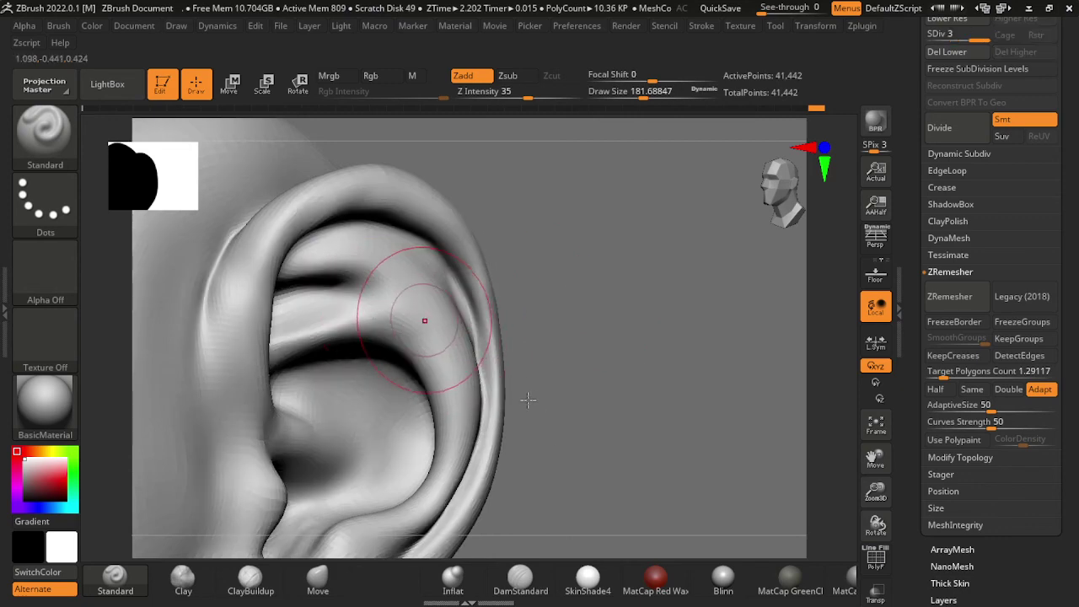
Step: Enlarge the brush and Shift-smooth the ear's upper inner fold from several angles
{"action": "left_click_drag", "start_coordinate": [590, 489], "coordinate": [742, 431]}
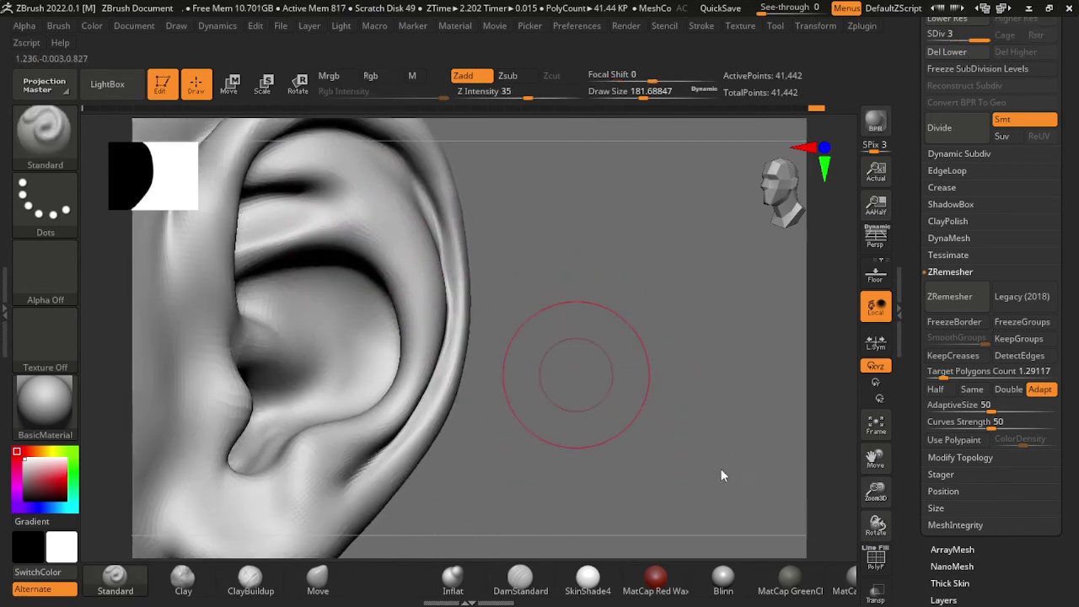
{"action": "mouse_move", "coordinate": [723, 472]}
{"action": "left_mouse_down"}
{"action": "mouse_move", "coordinate": [748, 525]}
{"action": "mouse_move", "coordinate": [717, 518]}
{"action": "mouse_move", "coordinate": [717, 489]}
{"action": "mouse_move", "coordinate": [736, 508]}
{"action": "left_mouse_up"}
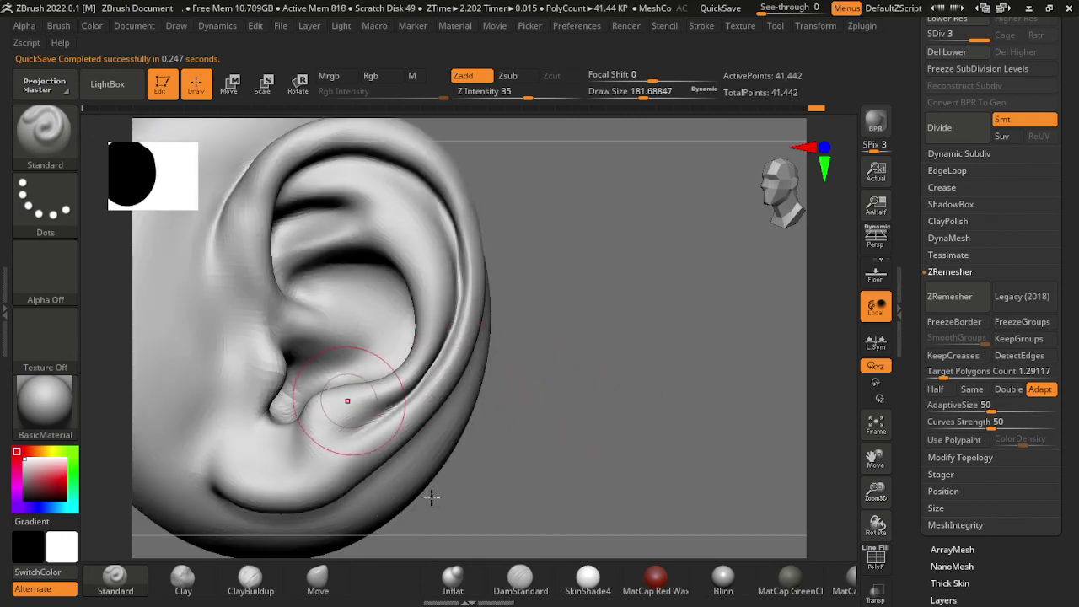
{"action": "key", "text": "shift"}
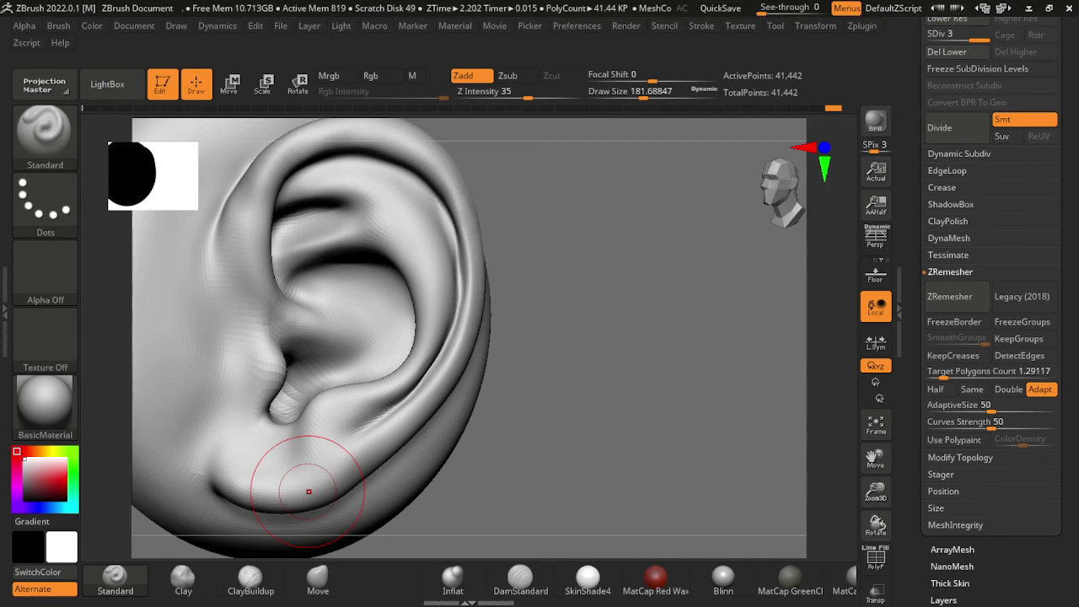
{"action": "mouse_move", "coordinate": [650, 409]}
{"action": "left_mouse_down"}
{"action": "mouse_move", "coordinate": [646, 379]}
{"action": "mouse_move", "coordinate": [701, 508]}
{"action": "mouse_move", "coordinate": [431, 452]}
{"action": "mouse_move", "coordinate": [612, 441]}
{"action": "mouse_move", "coordinate": [484, 396]}
{"action": "left_mouse_up"}
{"action": "key", "text": "bracketright"}
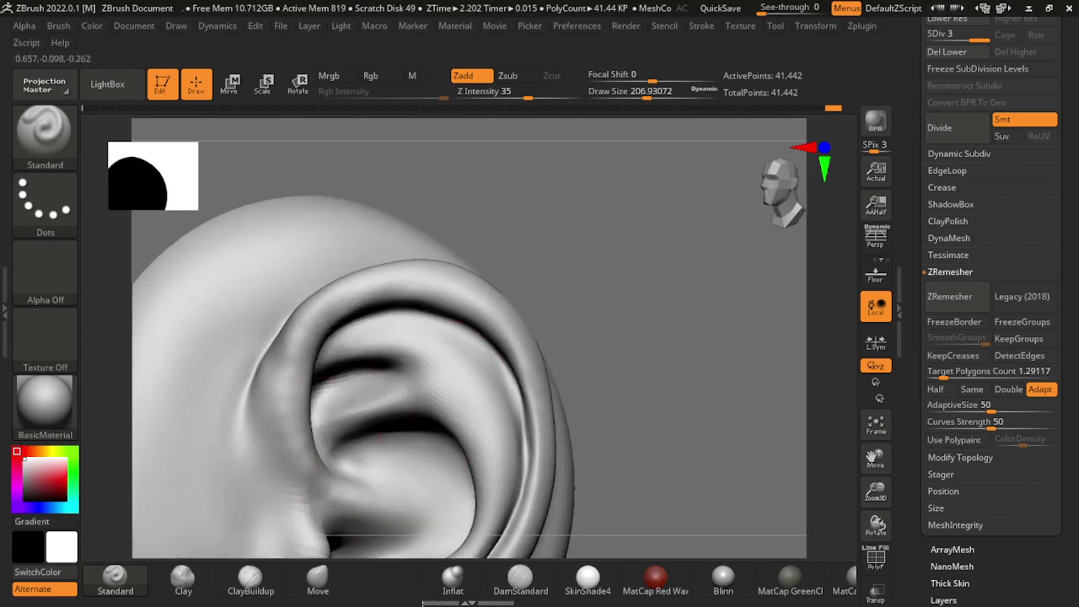
{"action": "key", "text": "shift"}
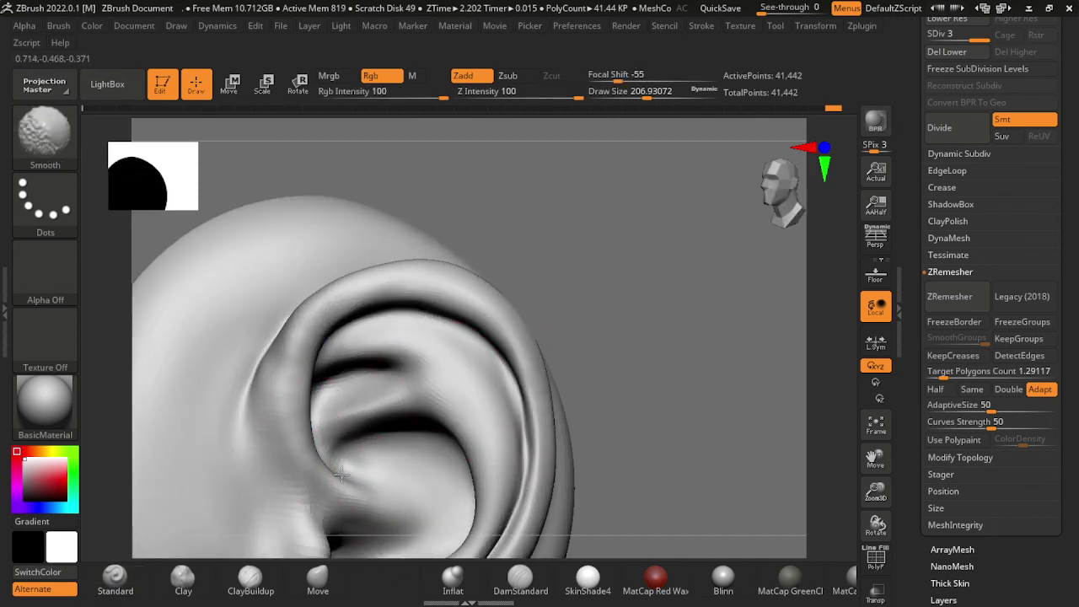
{"action": "left_click_drag", "start_coordinate": [335, 378], "coordinate": [290, 263], "text": "shift"}
{"action": "left_click_drag", "start_coordinate": [253, 303], "coordinate": [324, 426], "text": "shift"}
{"action": "left_click_drag", "start_coordinate": [278, 371], "coordinate": [295, 270], "text": "shift"}
{"action": "left_click_drag", "start_coordinate": [253, 354], "coordinate": [371, 253], "text": "shift"}
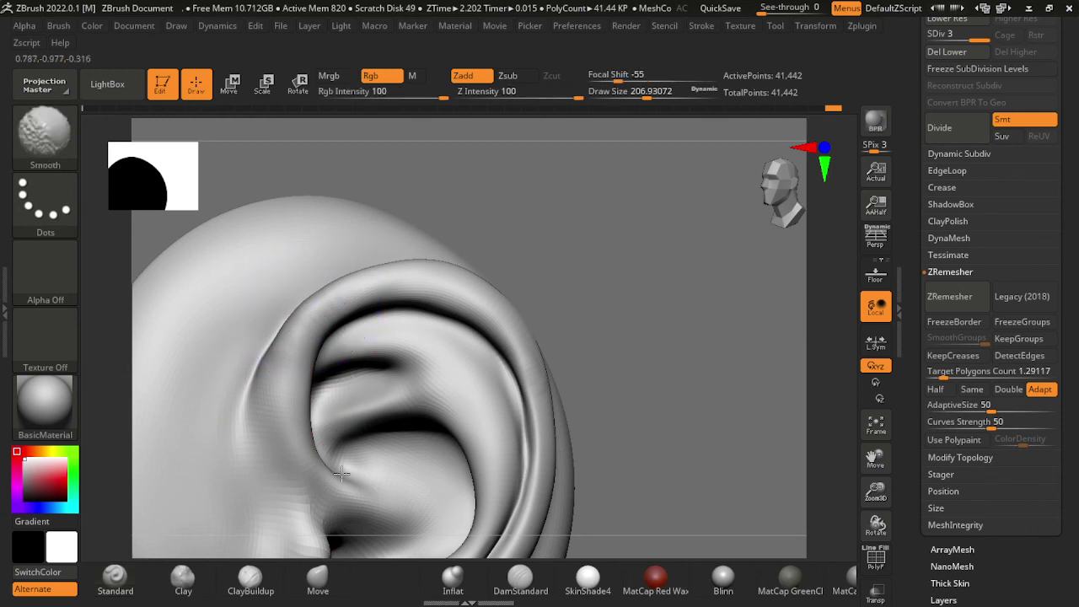
{"action": "left_click_drag", "start_coordinate": [783, 494], "coordinate": [770, 498]}
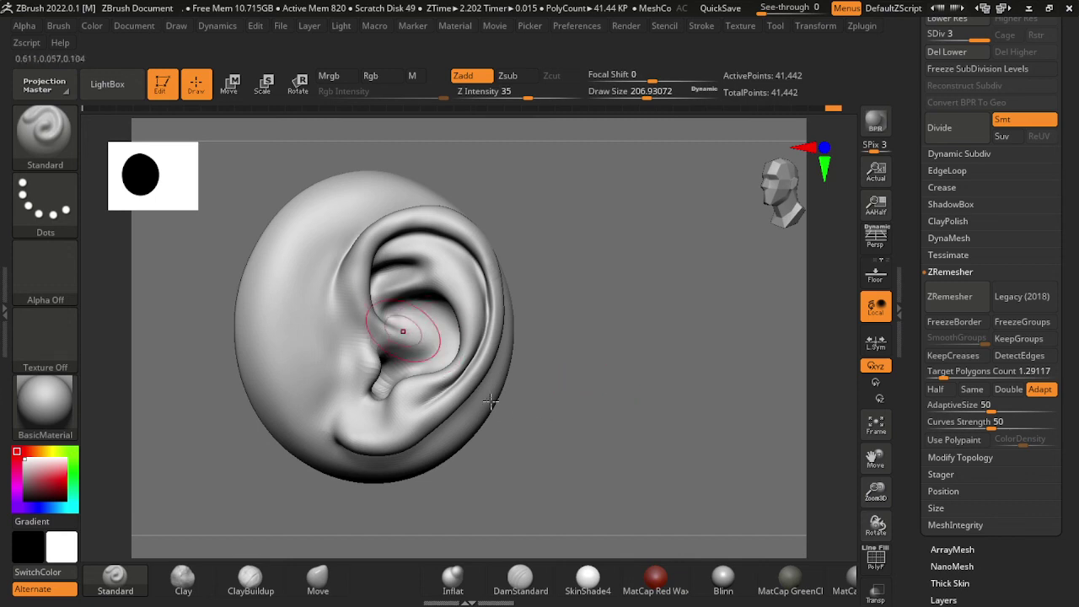
Step: Set draw size to about 274 and smooth the helix and earlobe
{"action": "key", "text": "s"}
{"action": "left_click_drag", "start_coordinate": [354, 278], "coordinate": [375, 278]}
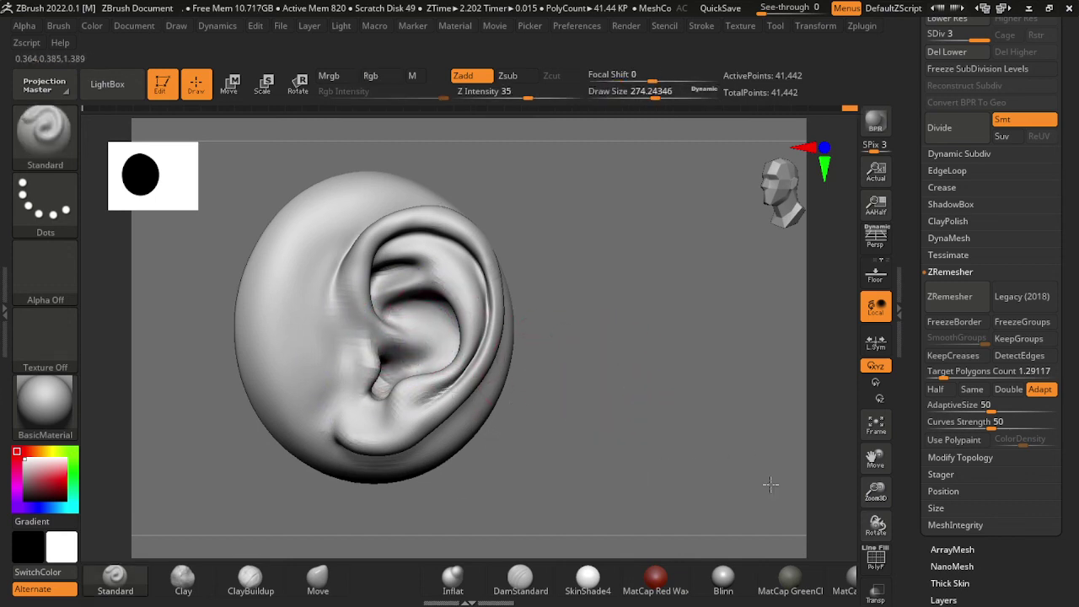
{"action": "left_click_drag", "start_coordinate": [477, 362], "coordinate": [409, 438], "text": "shift"}
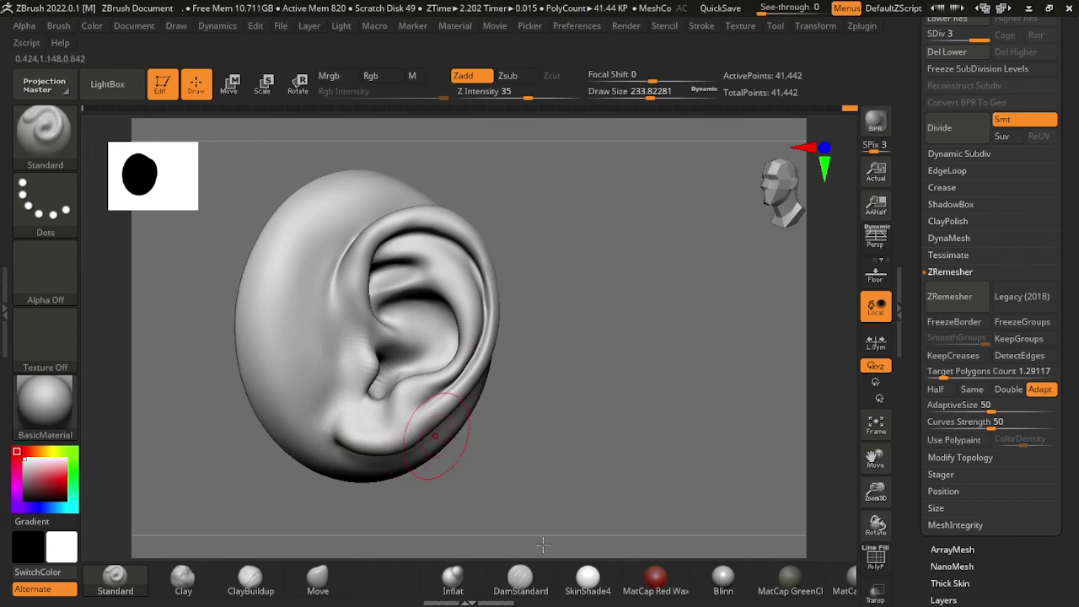
{"action": "left_click_drag", "start_coordinate": [435, 435], "coordinate": [370, 413], "text": "shift"}
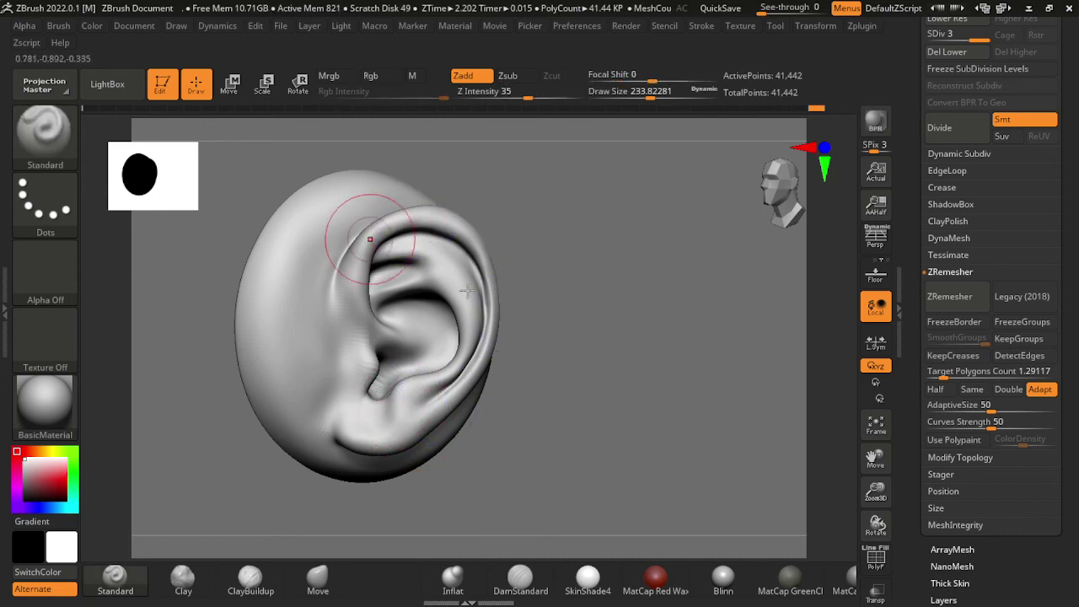
{"action": "scroll", "coordinate": [554, 354], "scroll_direction": "up", "scroll_amount": 2}
{"action": "scroll", "coordinate": [602, 289], "scroll_direction": "up", "scroll_amount": 4}
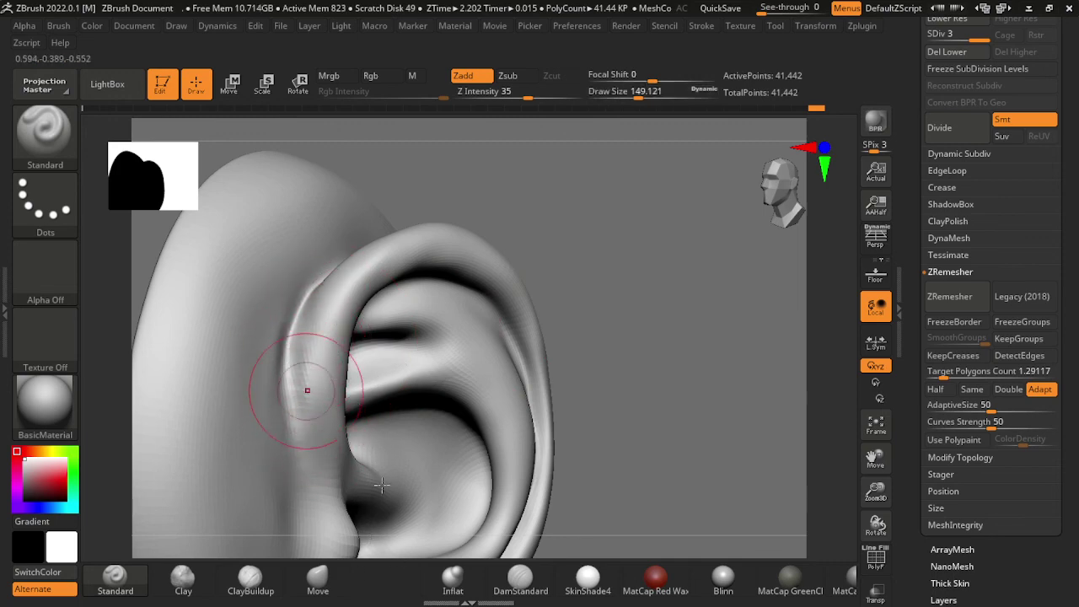
Step: Set the brush to about 128 and smooth the noisy front rim of the helix
{"action": "key", "text": "s"}
{"action": "mouse_move", "coordinate": [299, 368]}
{"action": "left_mouse_down"}
{"action": "mouse_move", "coordinate": [289, 368]}
{"action": "mouse_move", "coordinate": [295, 378]}
{"action": "left_mouse_up"}
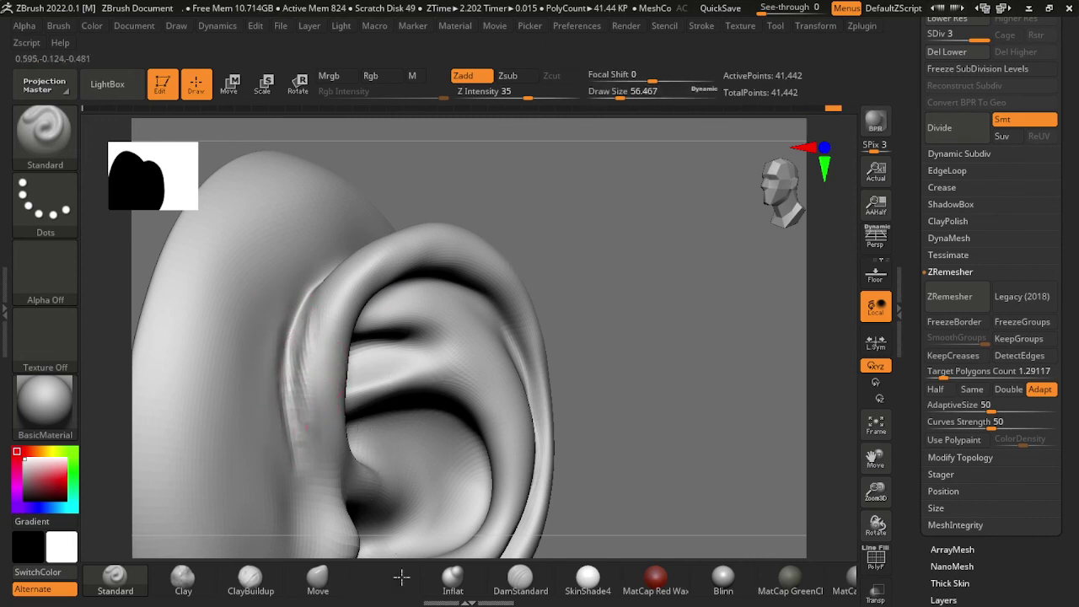
{"action": "key", "text": "s"}
{"action": "left_click_drag", "start_coordinate": [308, 424], "coordinate": [320, 461]}
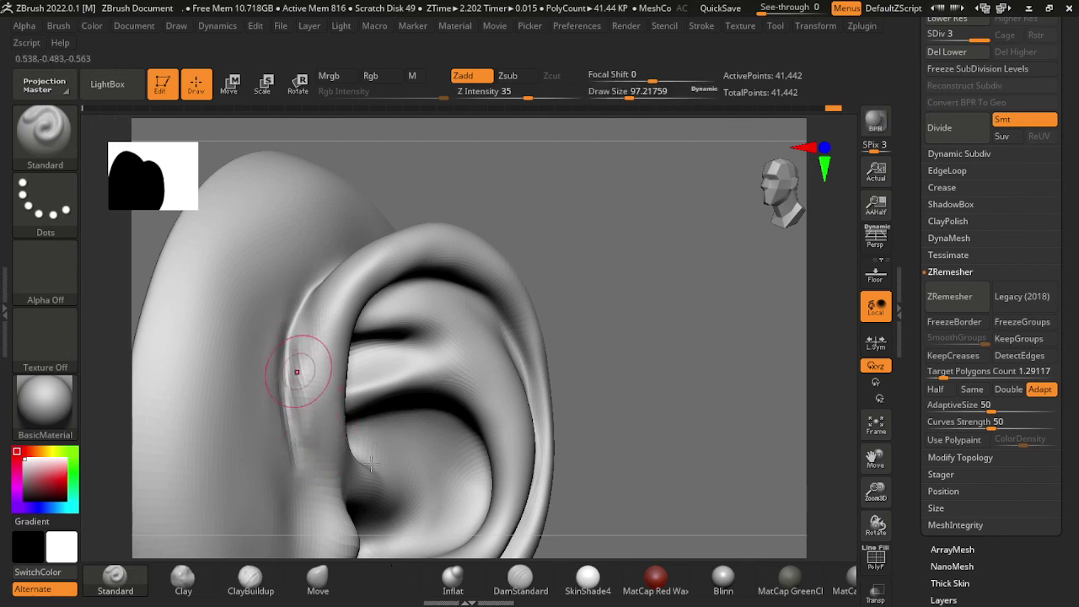
{"action": "key", "text": "s"}
{"action": "left_click_drag", "start_coordinate": [308, 363], "coordinate": [323, 364]}
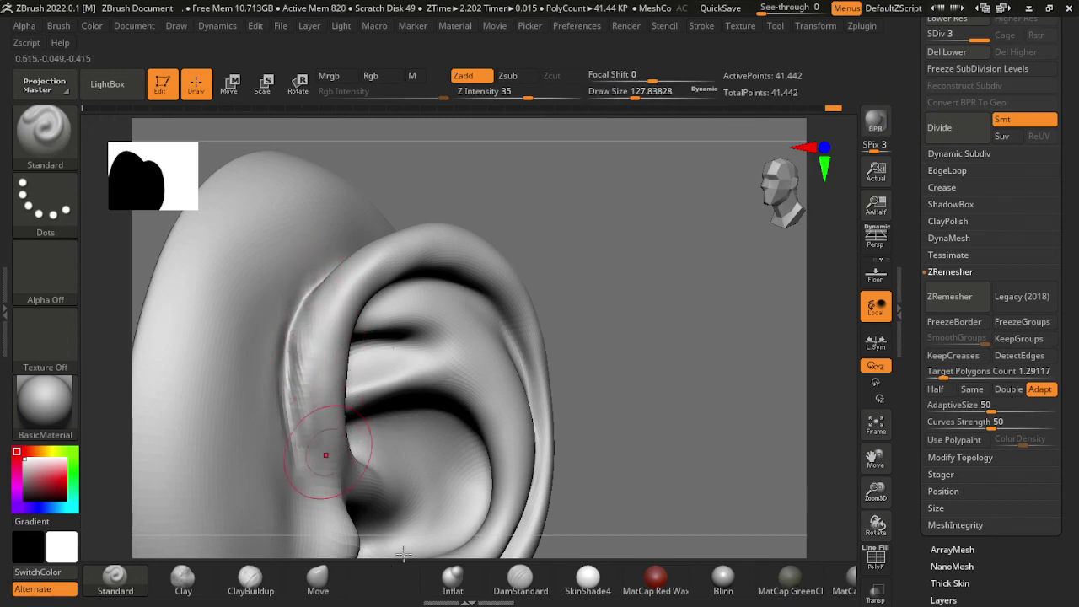
{"action": "left_click_drag", "start_coordinate": [362, 474], "coordinate": [333, 470], "text": "shift"}
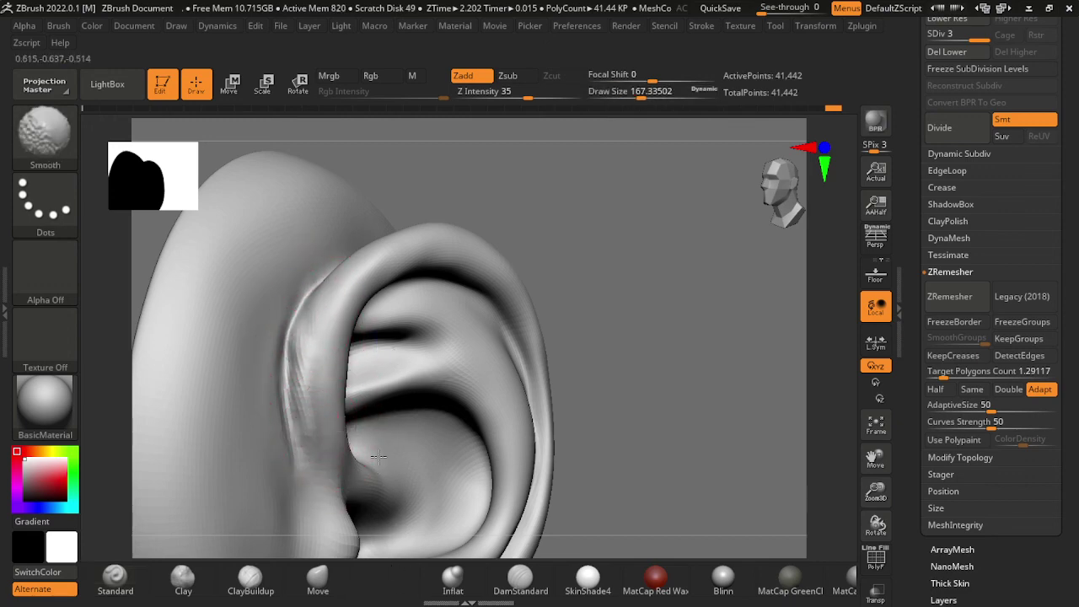
{"action": "left_click_drag", "start_coordinate": [361, 413], "coordinate": [312, 337], "text": "shift"}
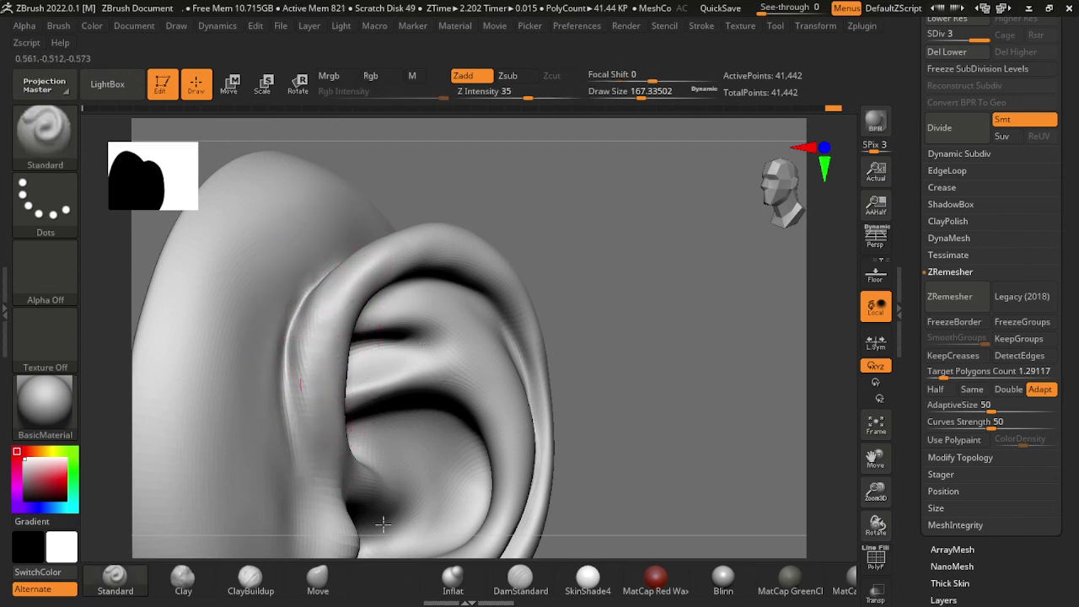
{"action": "left_click_drag", "start_coordinate": [325, 396], "coordinate": [394, 445], "text": "shift"}
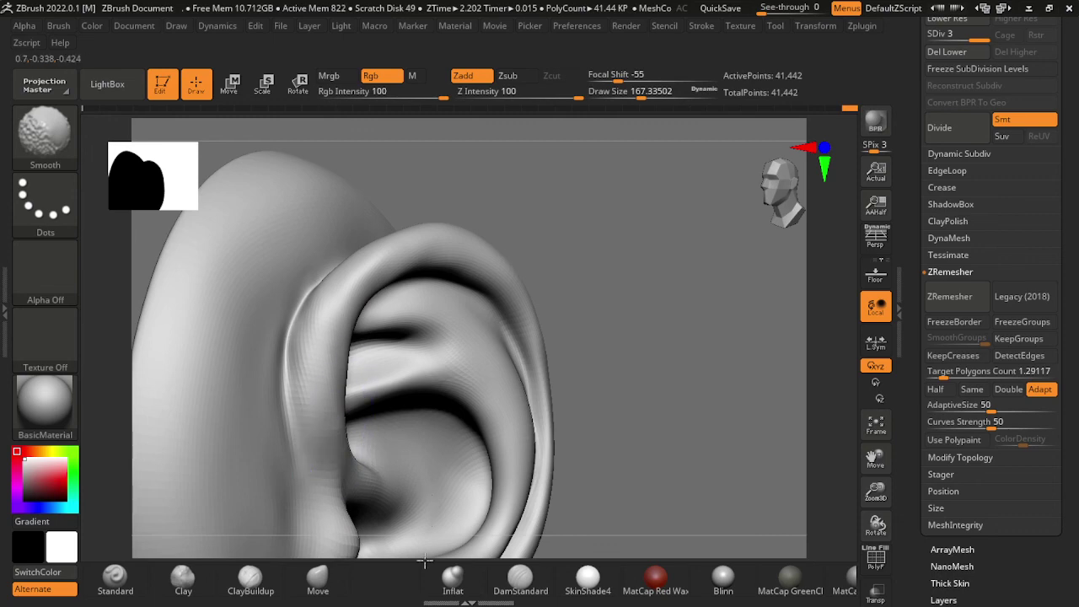
Step: Check the profile, enlarge the brush to about 149, and smooth the earlobe from the front
{"action": "mouse_move", "coordinate": [424, 560]}
{"action": "left_mouse_down"}
{"action": "mouse_move", "coordinate": [746, 525]}
{"action": "mouse_move", "coordinate": [356, 277]}
{"action": "left_mouse_up"}
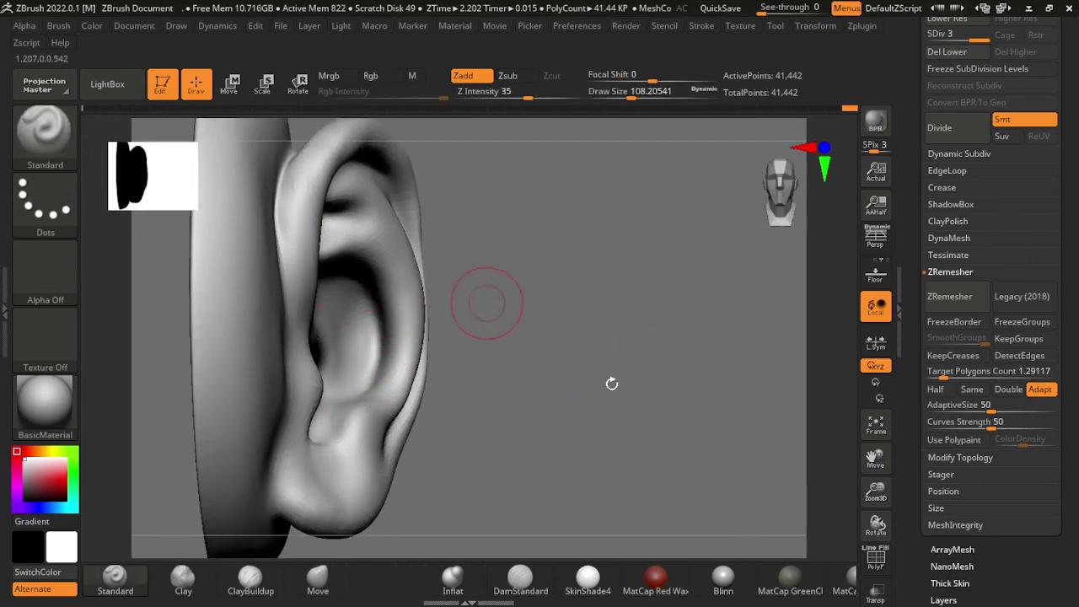
{"action": "left_click_drag", "start_coordinate": [612, 383], "coordinate": [531, 414]}
{"action": "left_click_drag", "start_coordinate": [388, 418], "coordinate": [469, 428]}
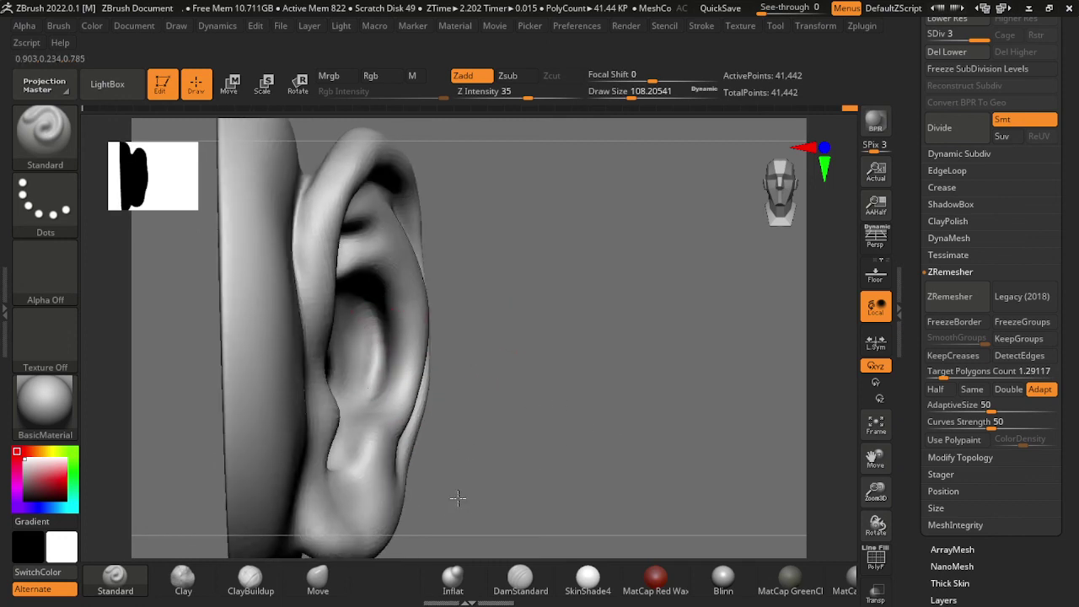
{"action": "key", "text": "bracketright"}
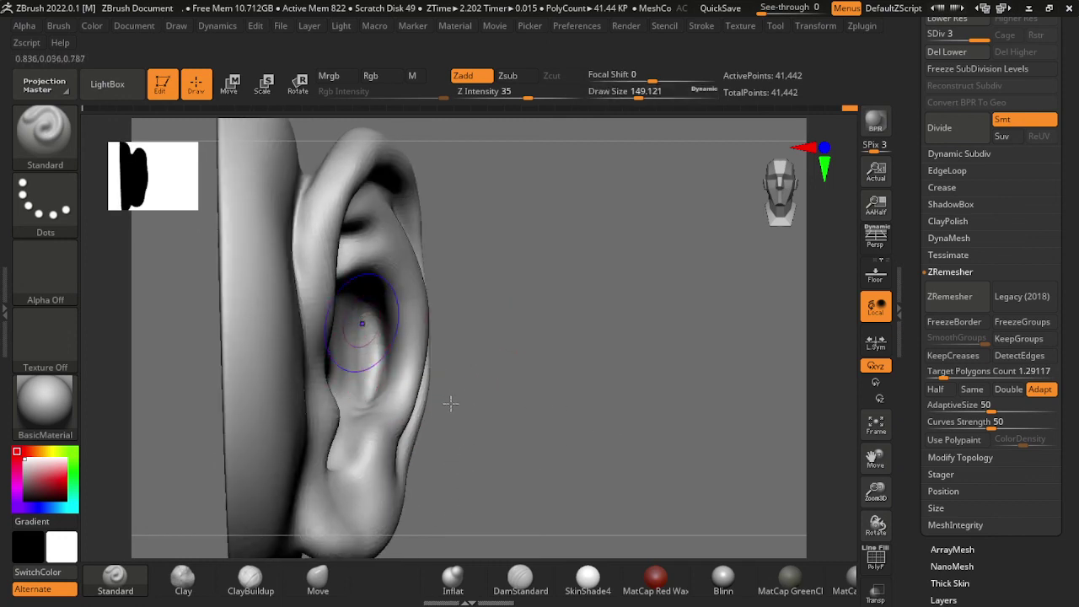
{"action": "left_click_drag", "start_coordinate": [731, 493], "coordinate": [666, 441]}
{"action": "key", "text": "shift"}
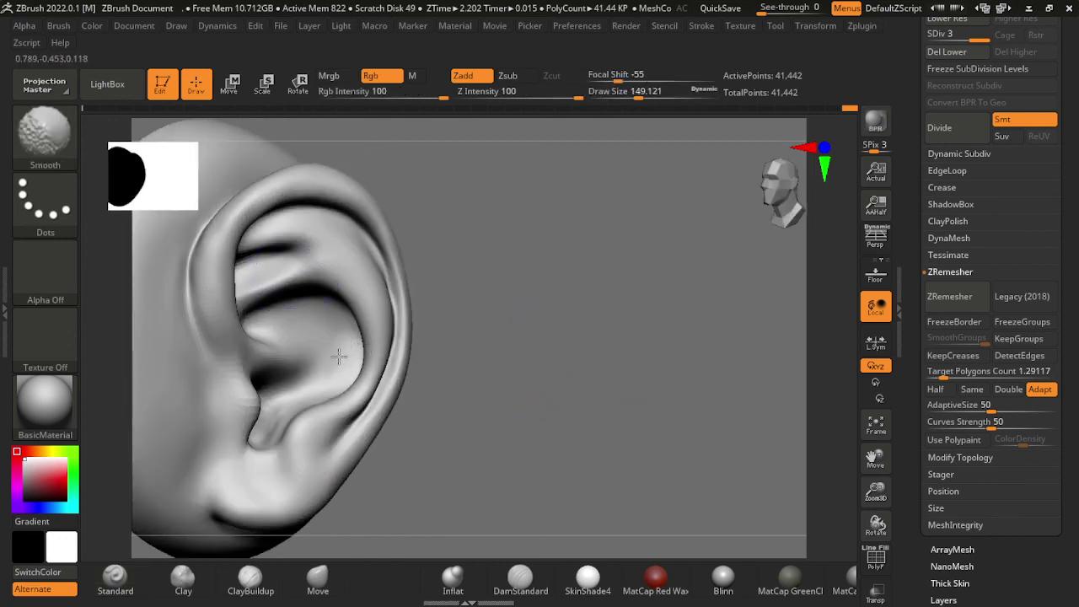
{"action": "left_click_drag", "start_coordinate": [392, 388], "coordinate": [723, 534]}
{"action": "left_click_drag", "start_coordinate": [715, 433], "coordinate": [370, 515]}
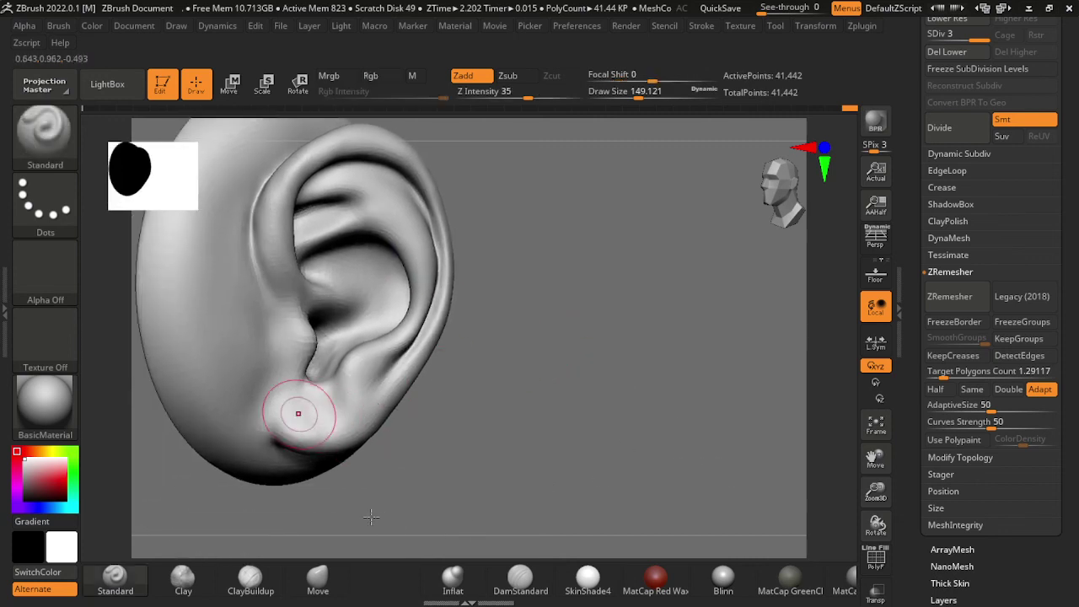
{"action": "left_click_drag", "start_coordinate": [278, 410], "coordinate": [303, 417], "text": "shift"}
Step: Enlarge the brush further and undo the last two smoothing strokes on the earlobe
{"action": "key", "text": "bracketright"}
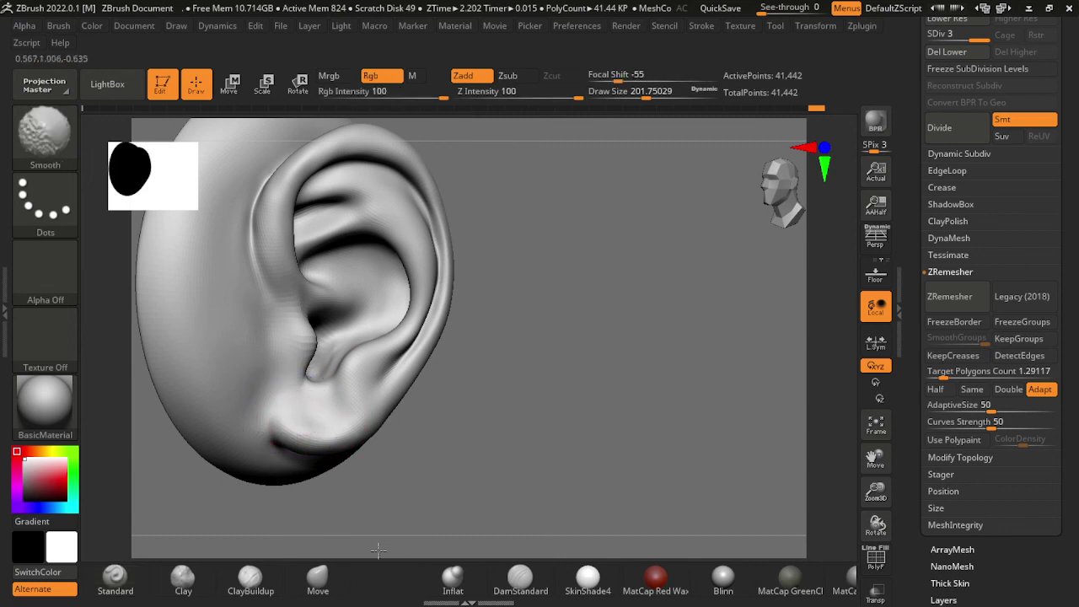
{"action": "left_click_drag", "start_coordinate": [493, 349], "coordinate": [356, 421]}
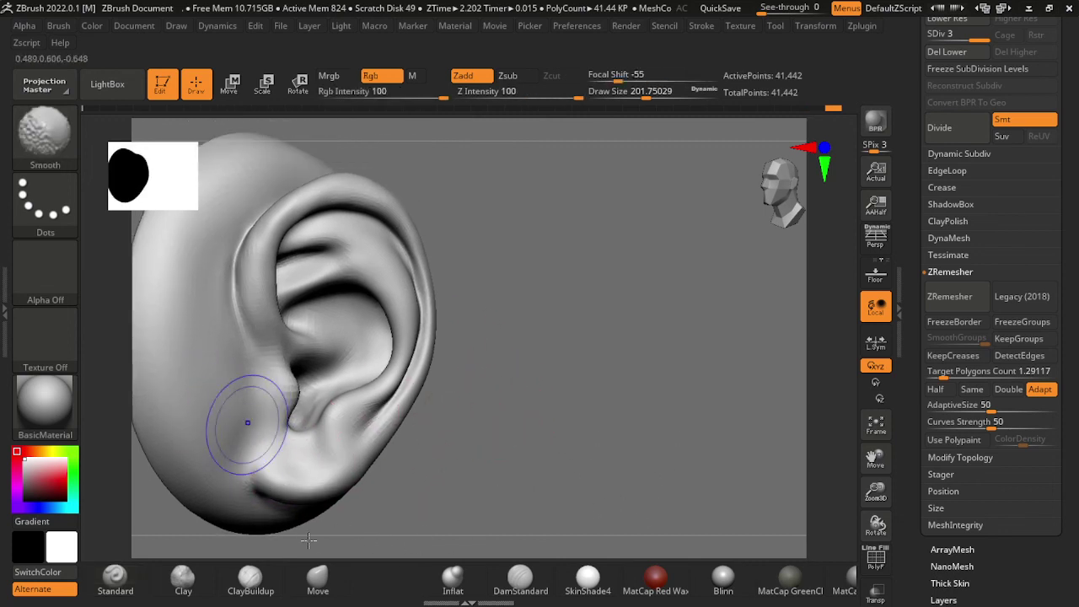
{"action": "key", "text": "ctrl+z"}
{"action": "key", "text": "ctrl+z"}
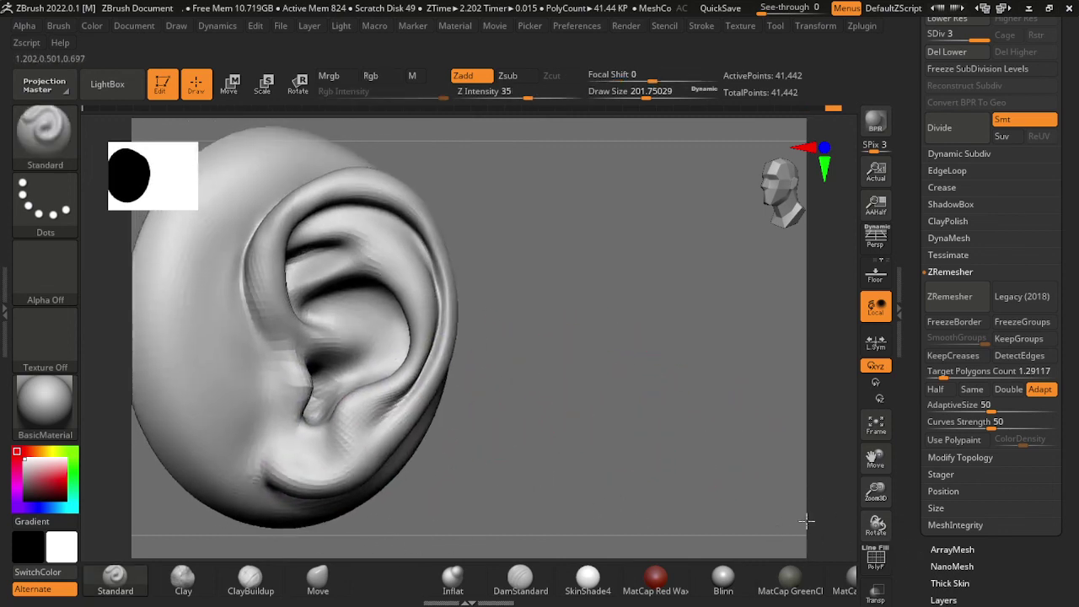
{"action": "key", "text": "ctrl+z"}
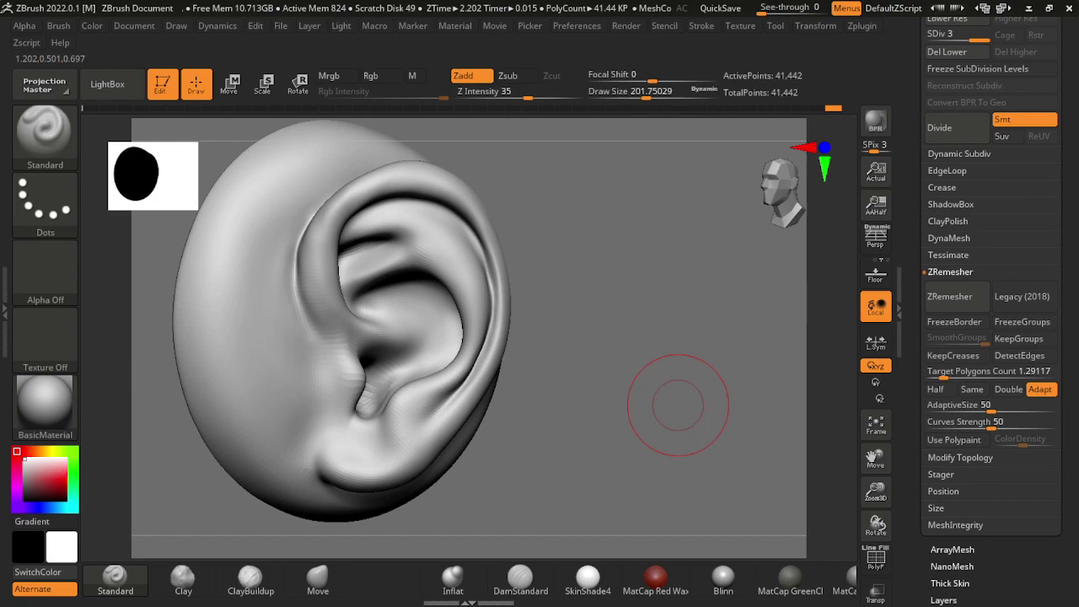